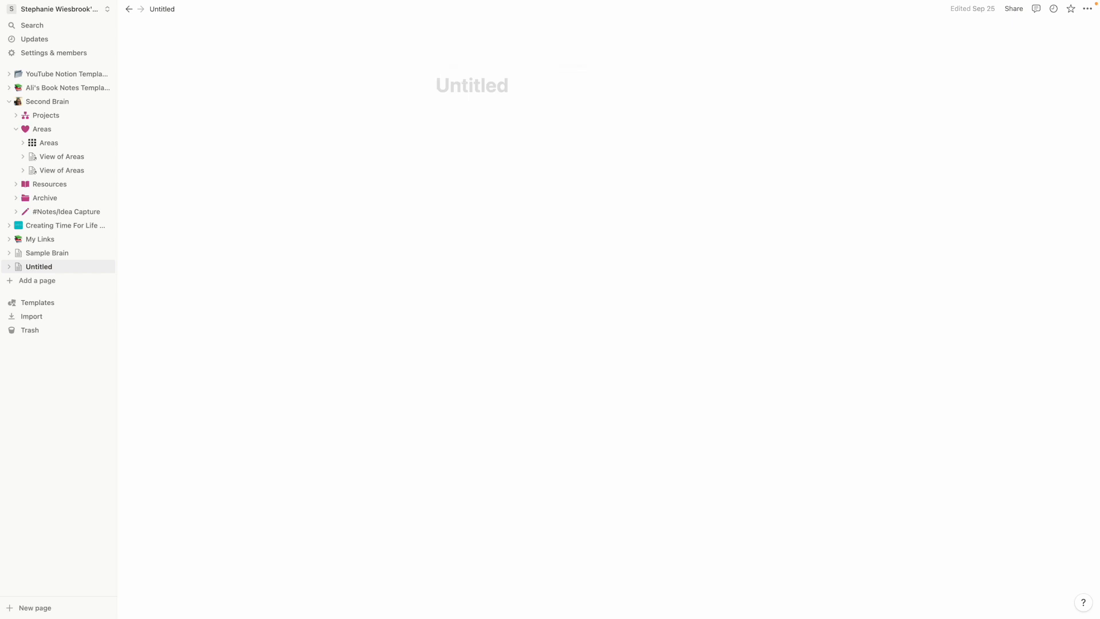
Step: Title the blank page with the owner's first name in possessive form plus "Second Brain", and add a cover using Gradient 4
{"action": "type", "text": "Steph’s"}
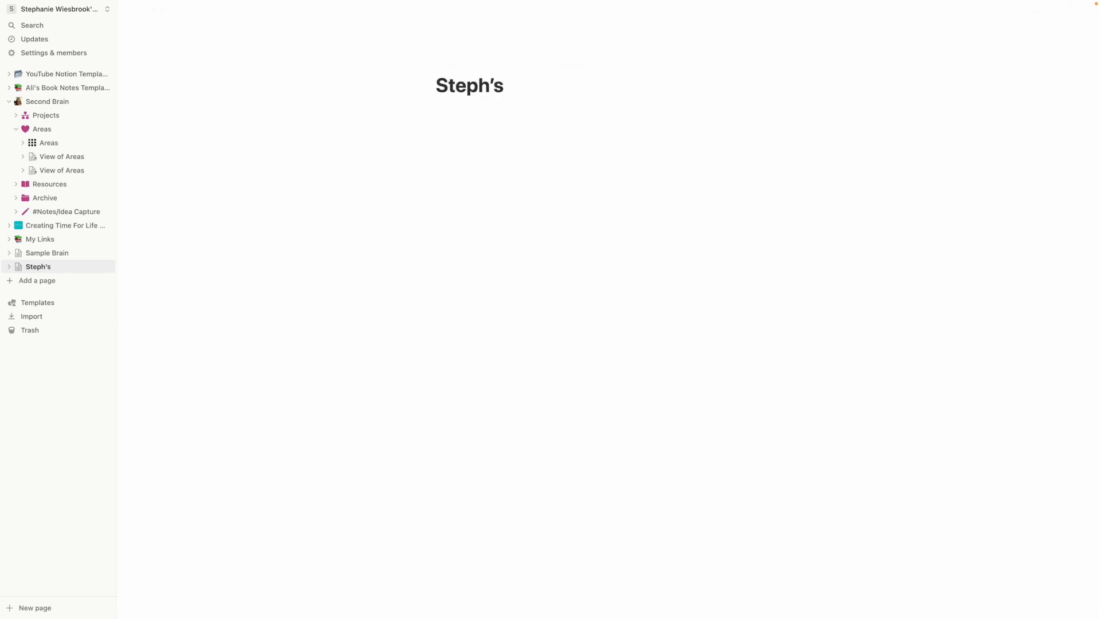
{"action": "type", "text": " Second Brain"}
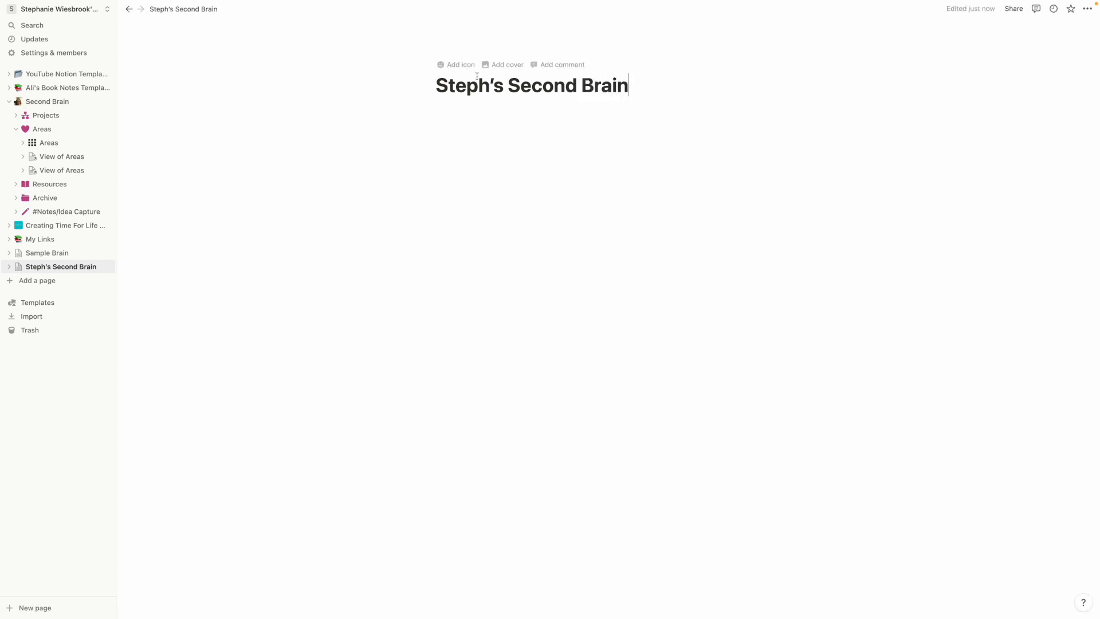
{"action": "left_click", "coordinate": [510, 66]}
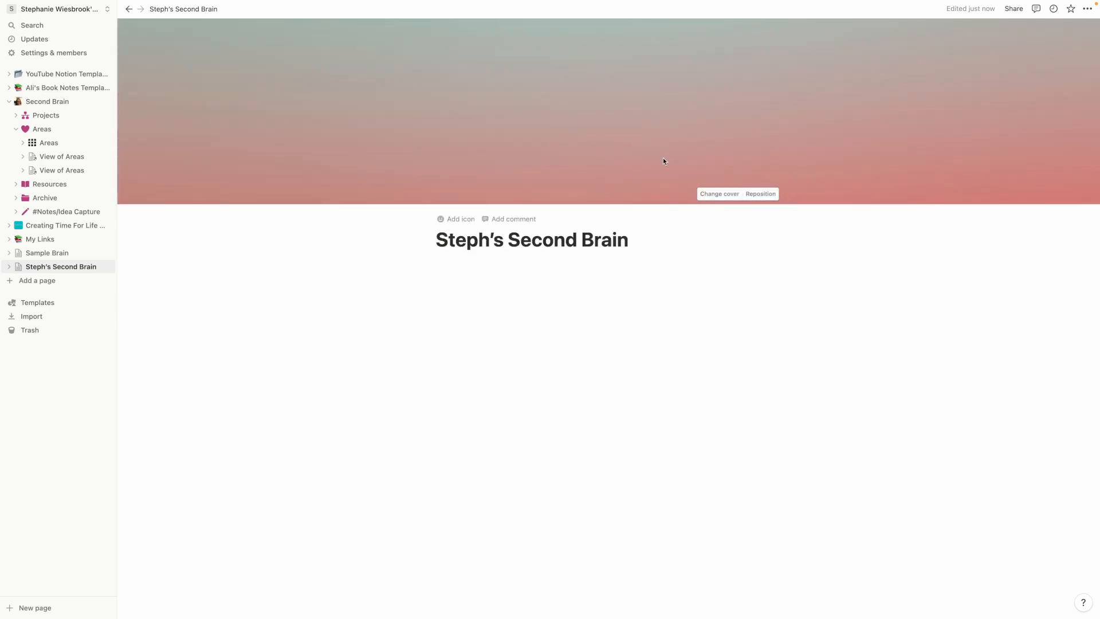
{"action": "left_click", "coordinate": [708, 194]}
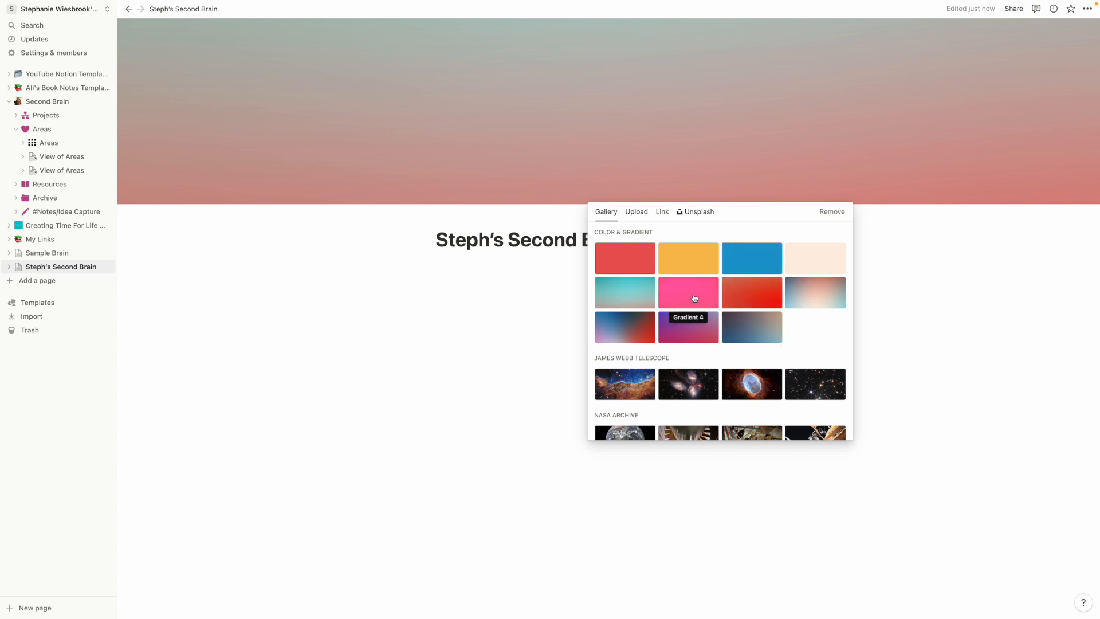
{"action": "left_click", "coordinate": [692, 298]}
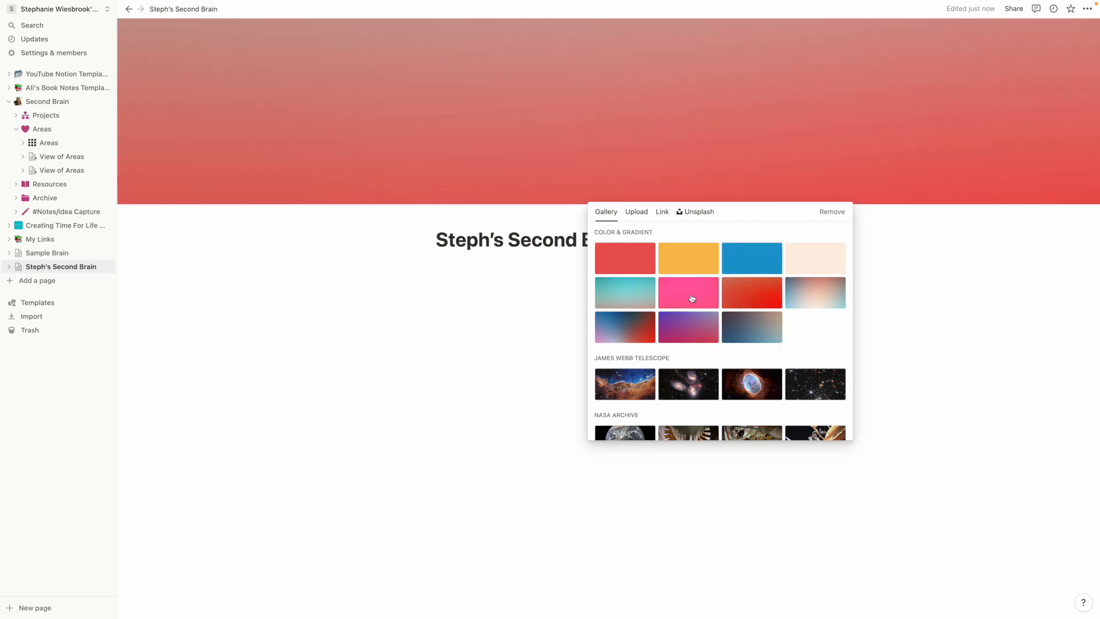
Step: Search the Unsplash cover images for "pink computer" and browse through them
{"action": "left_click", "coordinate": [699, 213]}
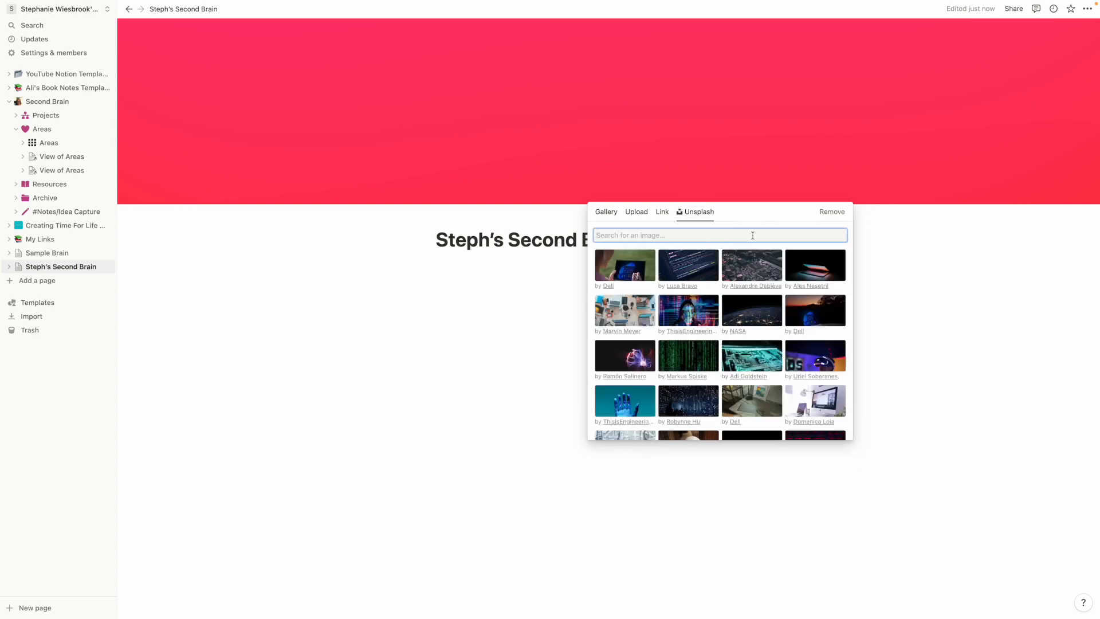
{"action": "type", "text": "pink computer"}
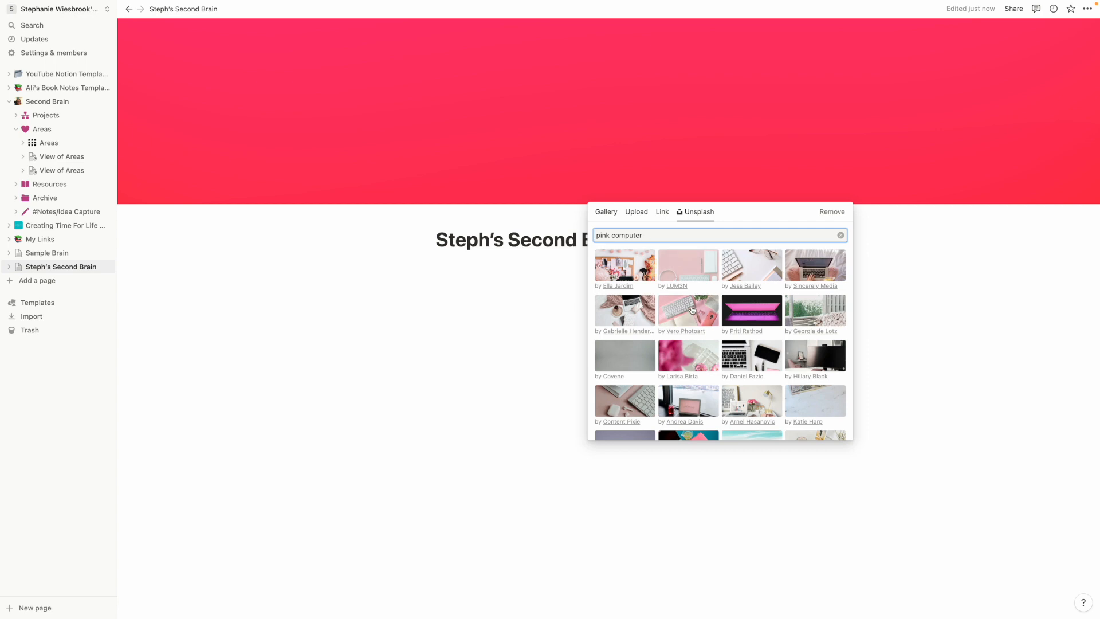
{"action": "scroll", "coordinate": [692, 311], "scroll_direction": "down", "scroll_amount": 5}
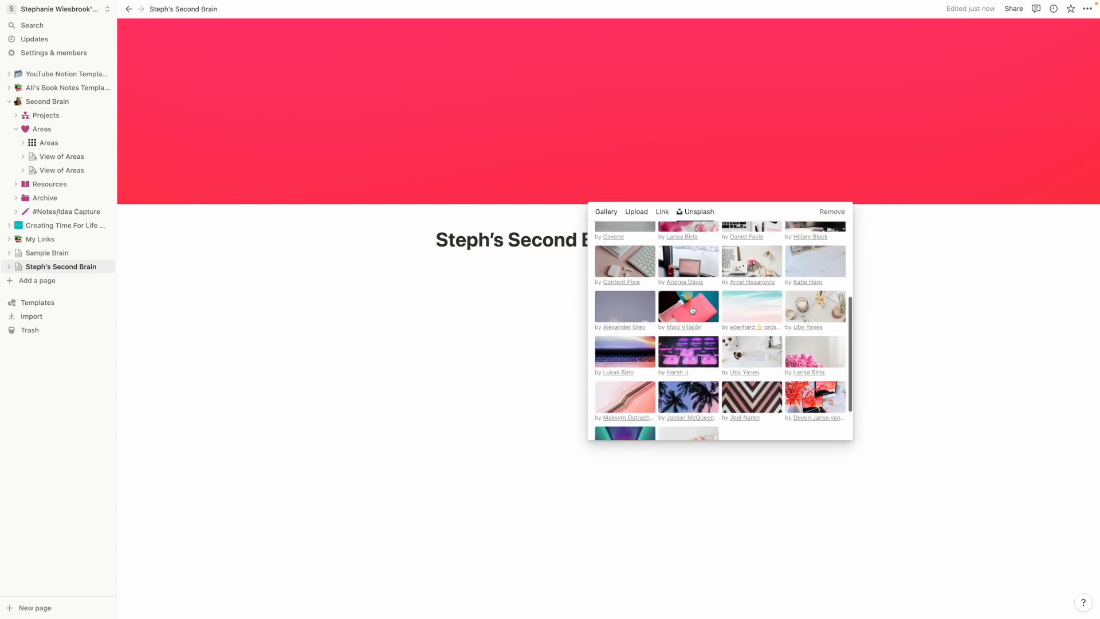
{"action": "scroll", "coordinate": [692, 310], "scroll_direction": "down", "scroll_amount": 2}
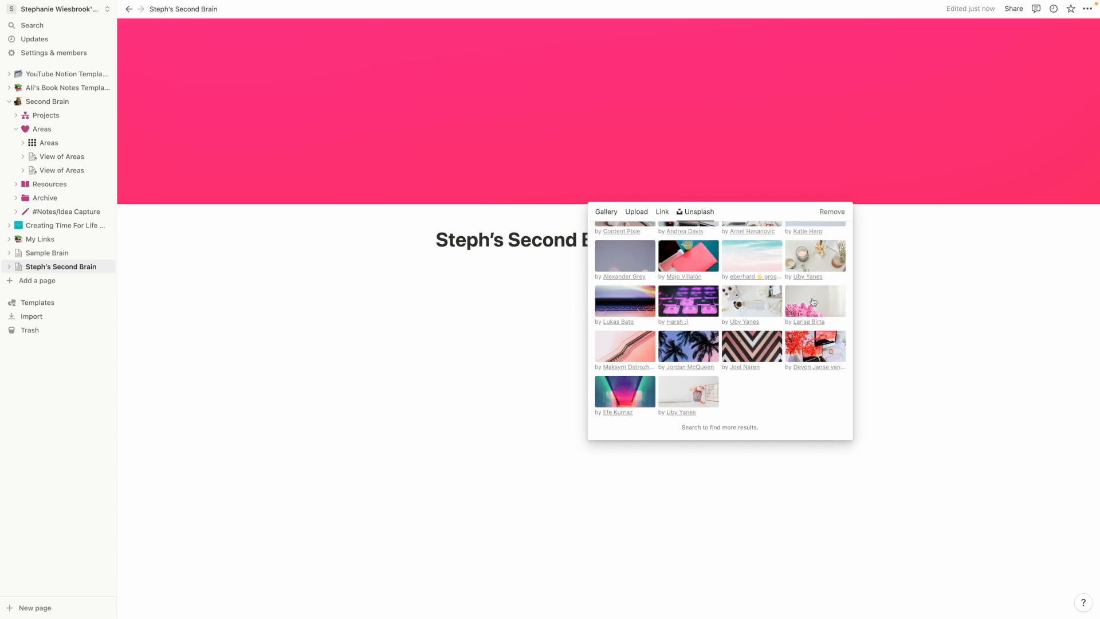
{"action": "left_click", "coordinate": [915, 312]}
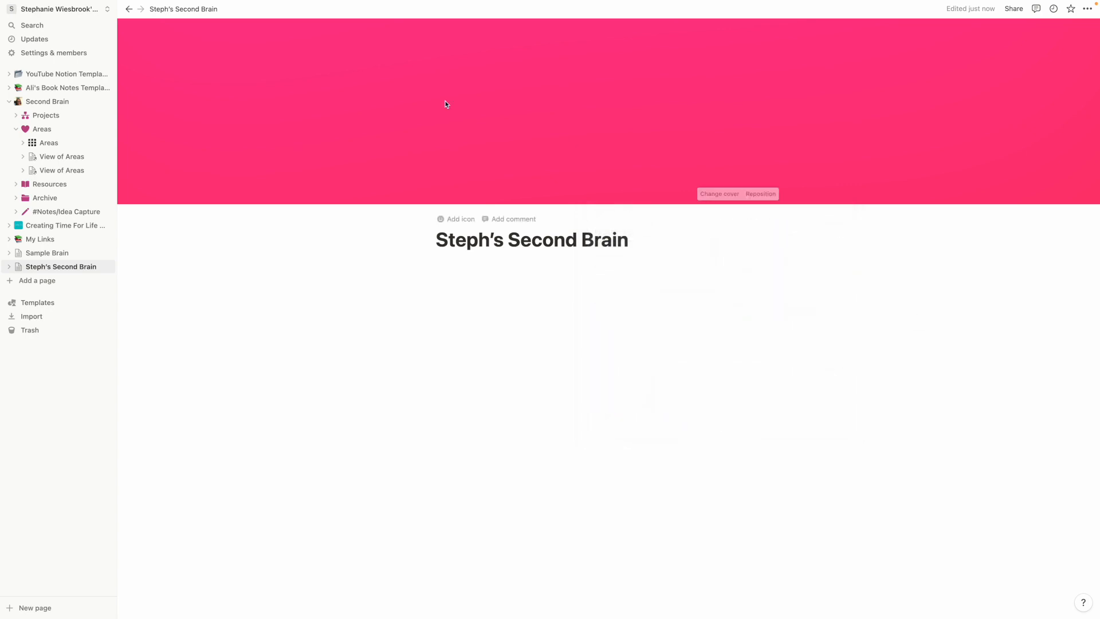
Step: Change the page cover to the pink "You can do it" letter-tile image by searching Unsplash for "pink"
{"action": "left_click", "coordinate": [710, 196]}
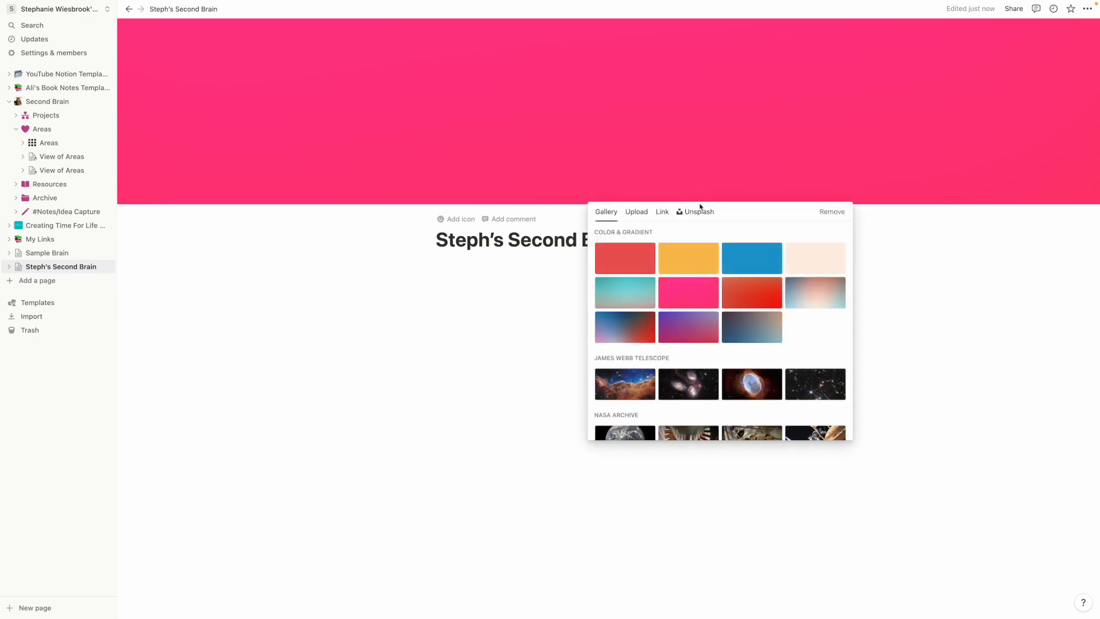
{"action": "left_click", "coordinate": [699, 213]}
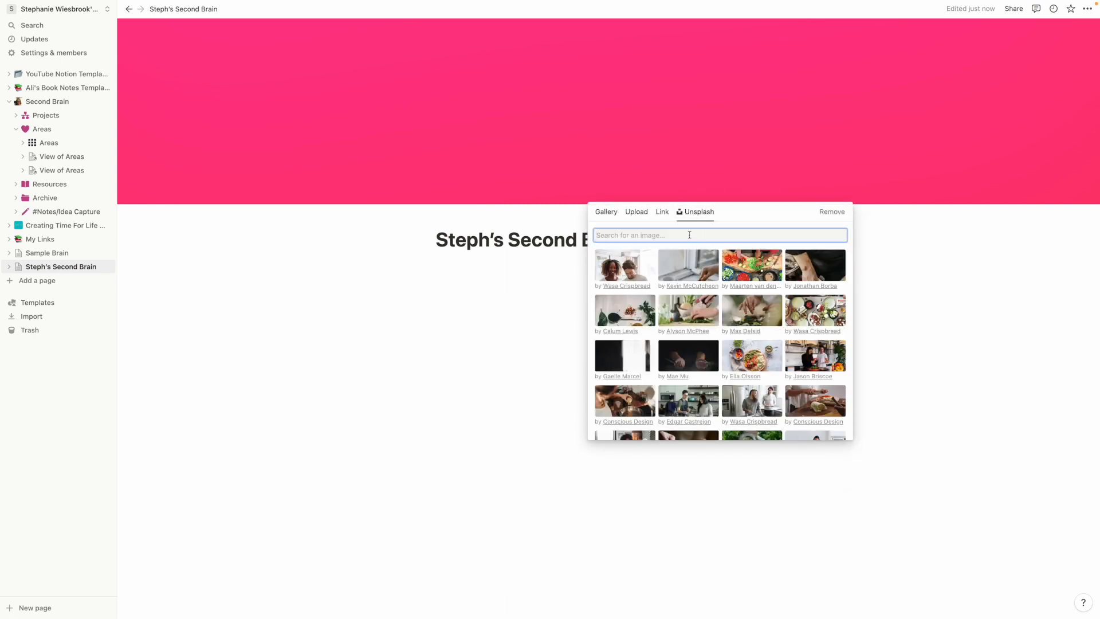
{"action": "type", "text": "pink compu"}
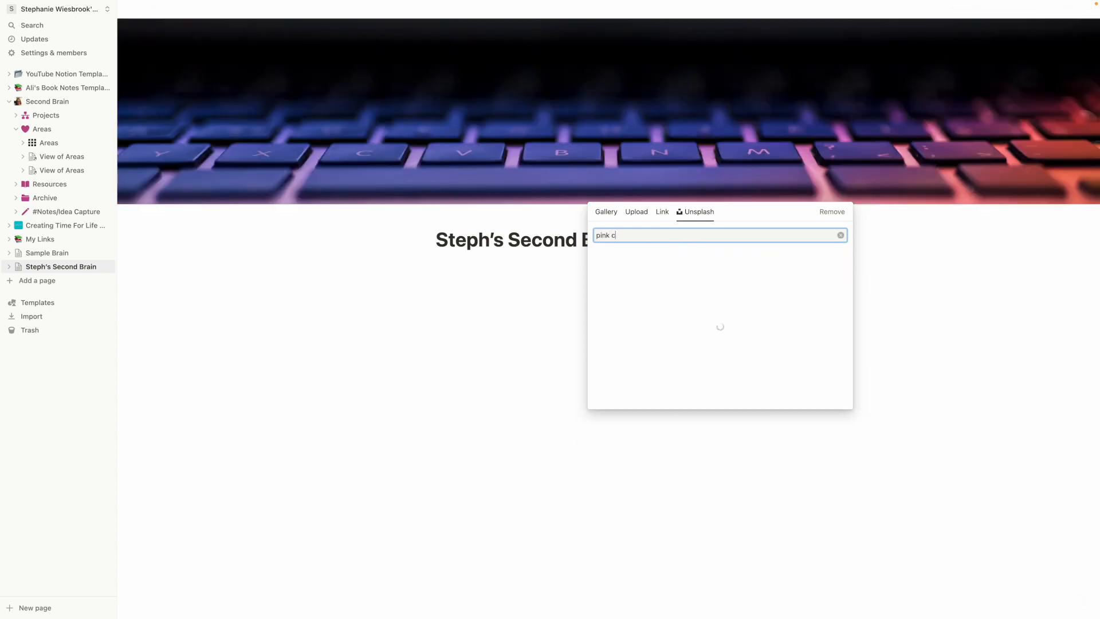
{"action": "key", "text": "BackSpace"}
{"action": "key", "text": "BackSpace"}
{"action": "key", "text": "BackSpace"}
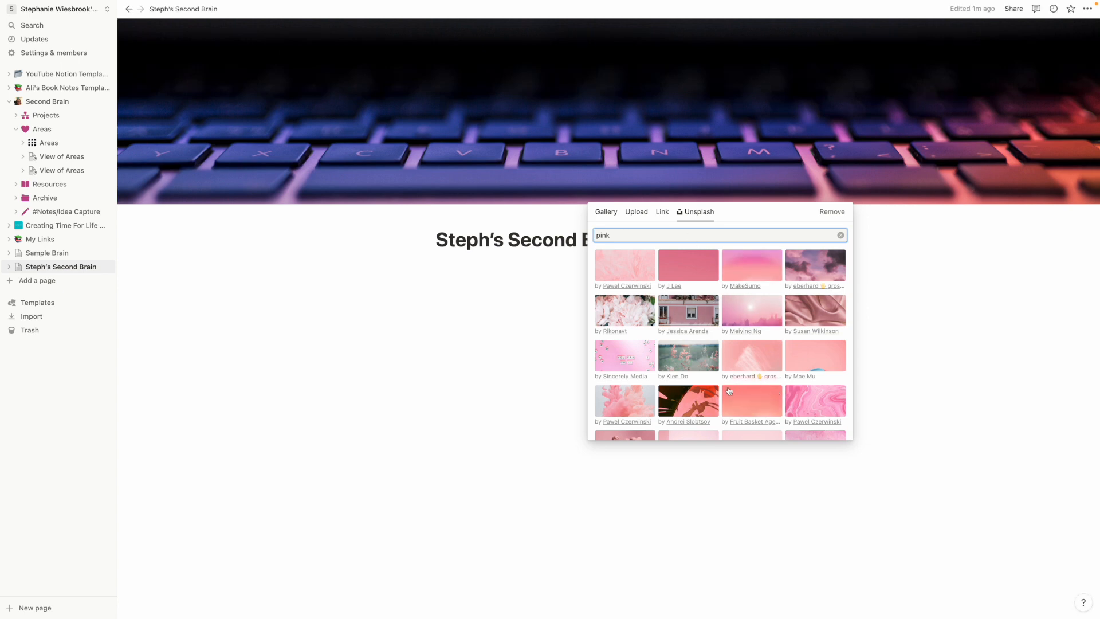
{"action": "left_click", "coordinate": [618, 367]}
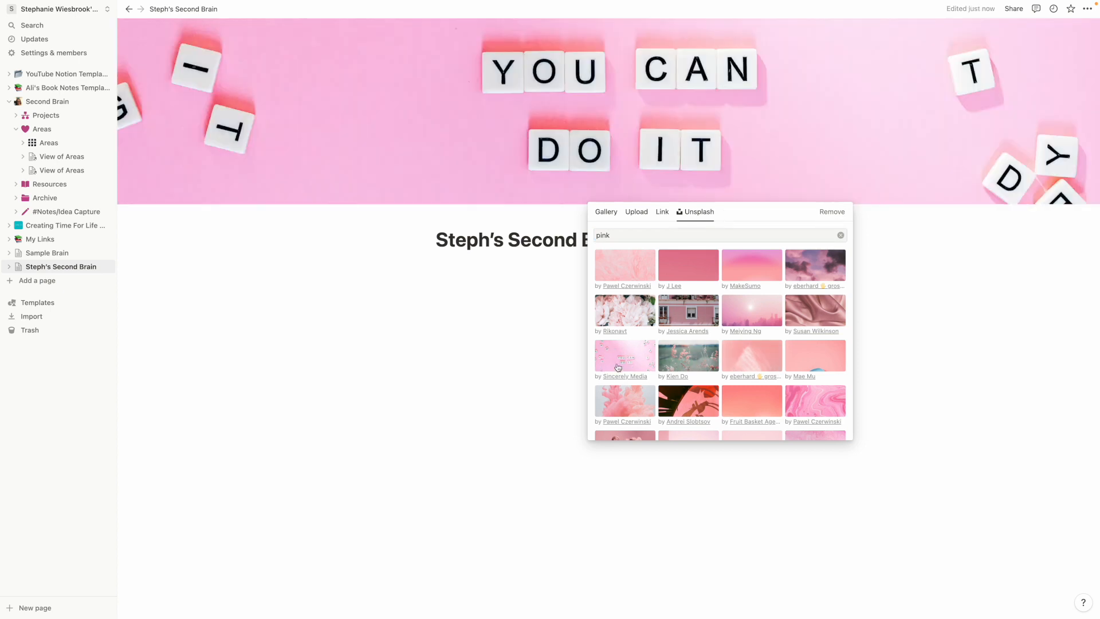
{"action": "left_click", "coordinate": [441, 334]}
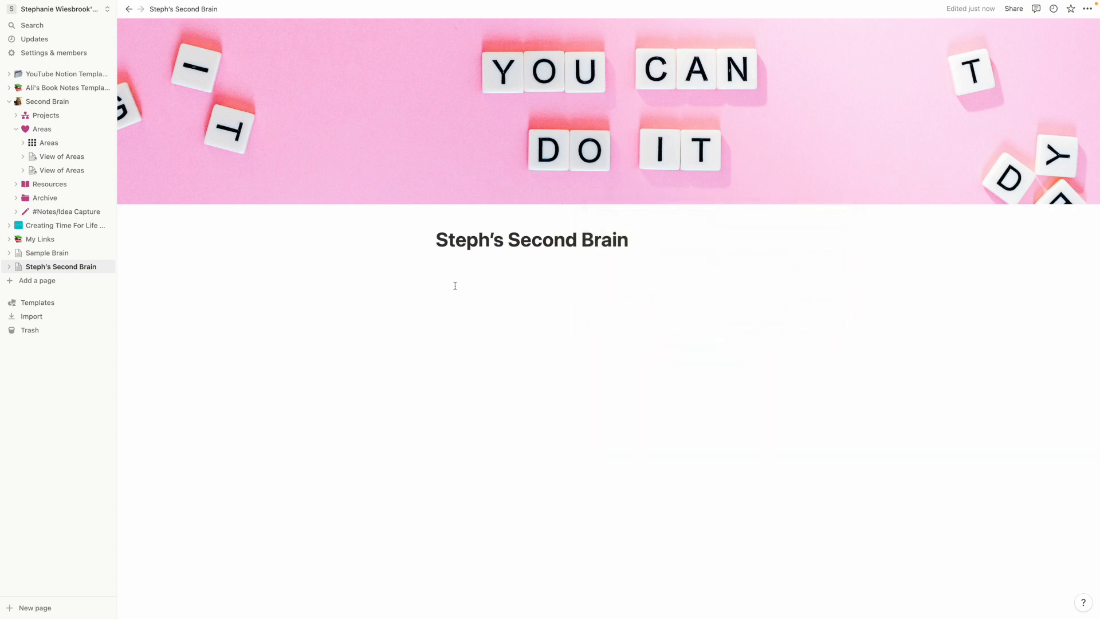
Step: Add an icon to the page and look for "brain" among both the emojis and the icons
{"action": "left_click", "coordinate": [452, 220]}
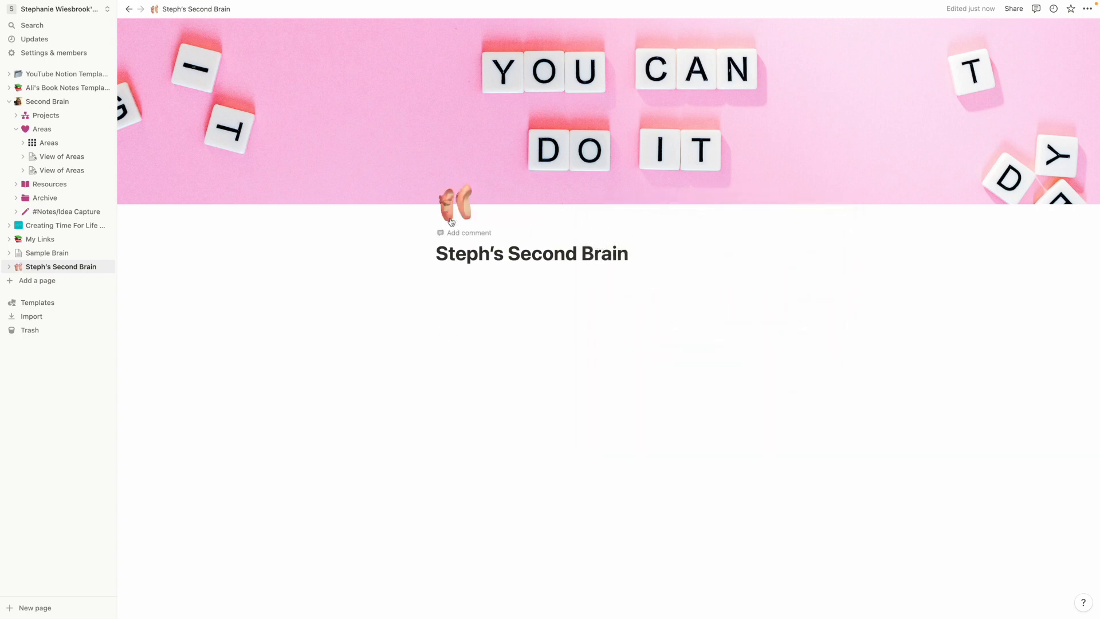
{"action": "left_click", "coordinate": [452, 212]}
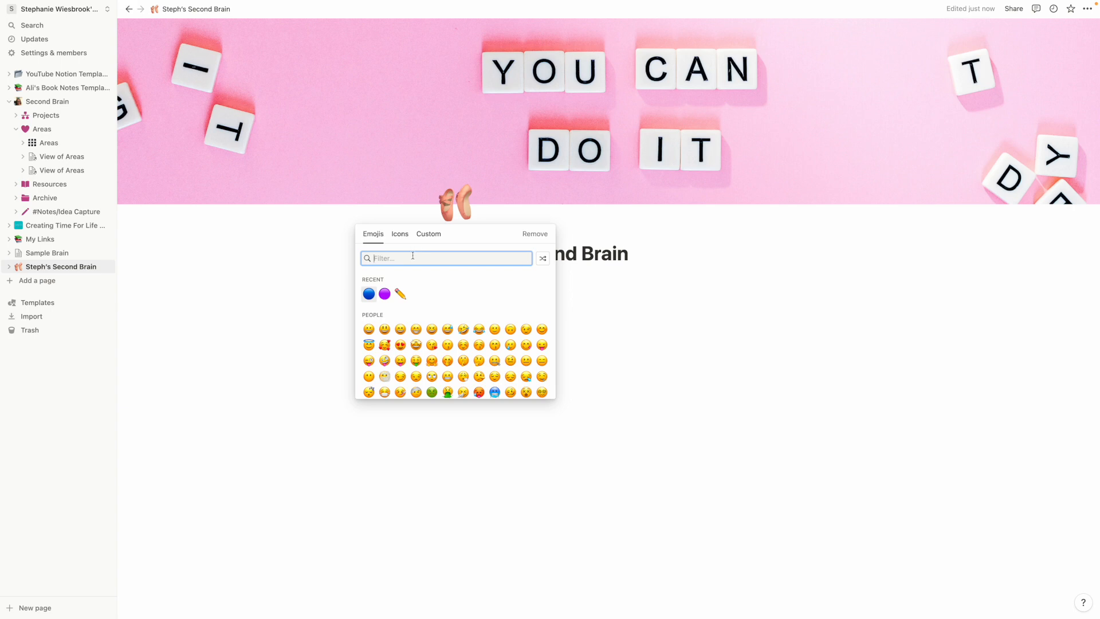
{"action": "type", "text": "brain"}
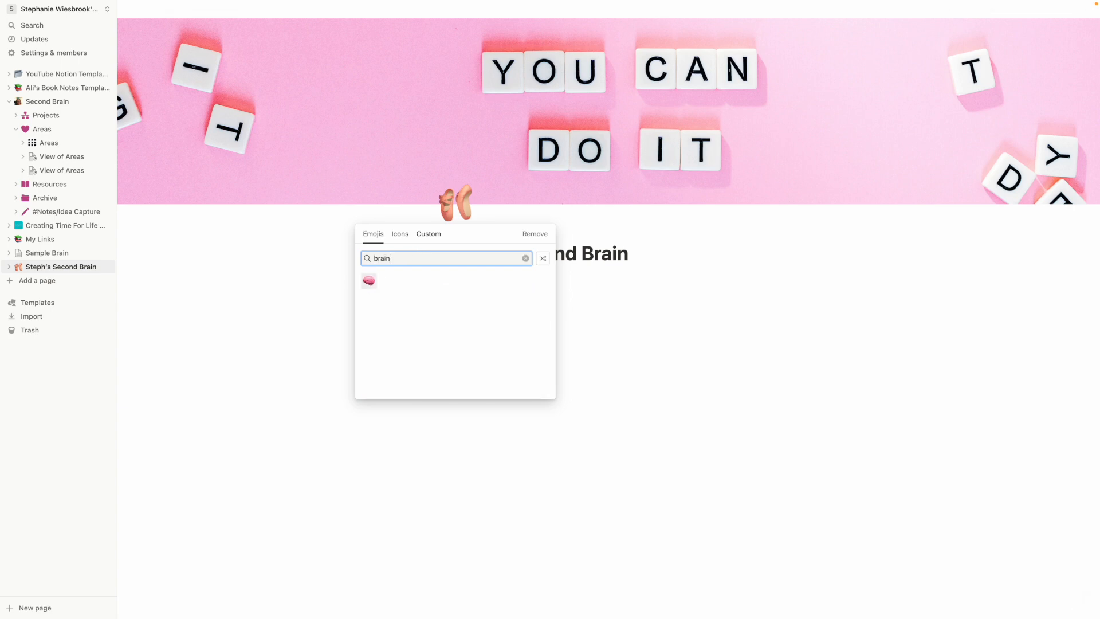
{"action": "left_click", "coordinate": [400, 234]}
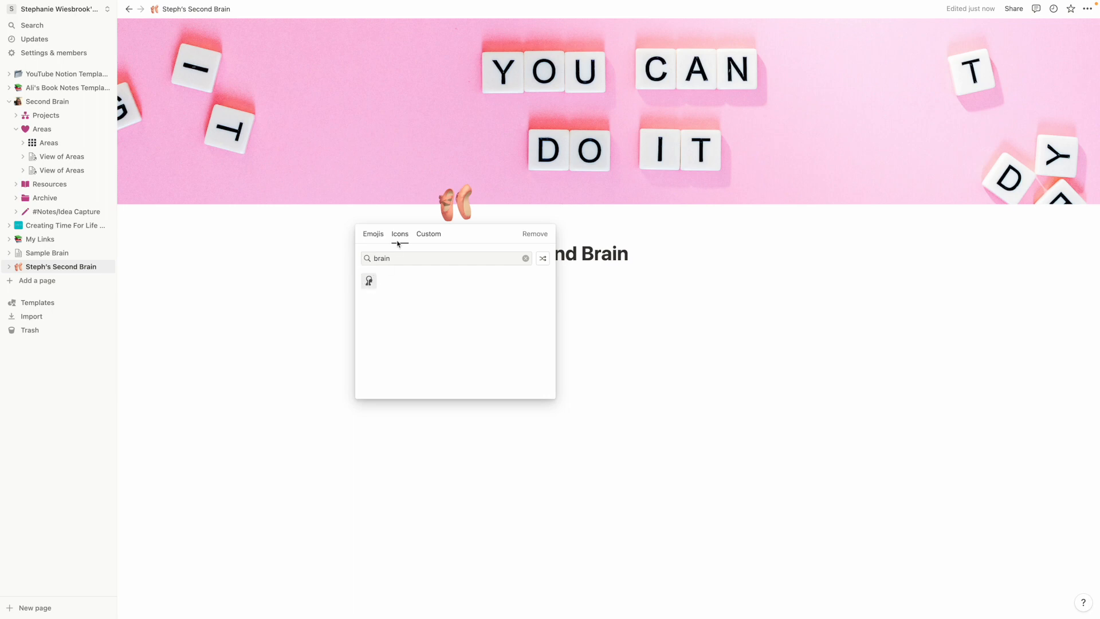
{"action": "left_click", "coordinate": [372, 236]}
{"action": "left_click_drag", "start_coordinate": [398, 258], "coordinate": [356, 260]}
{"action": "key", "text": "BackSpace"}
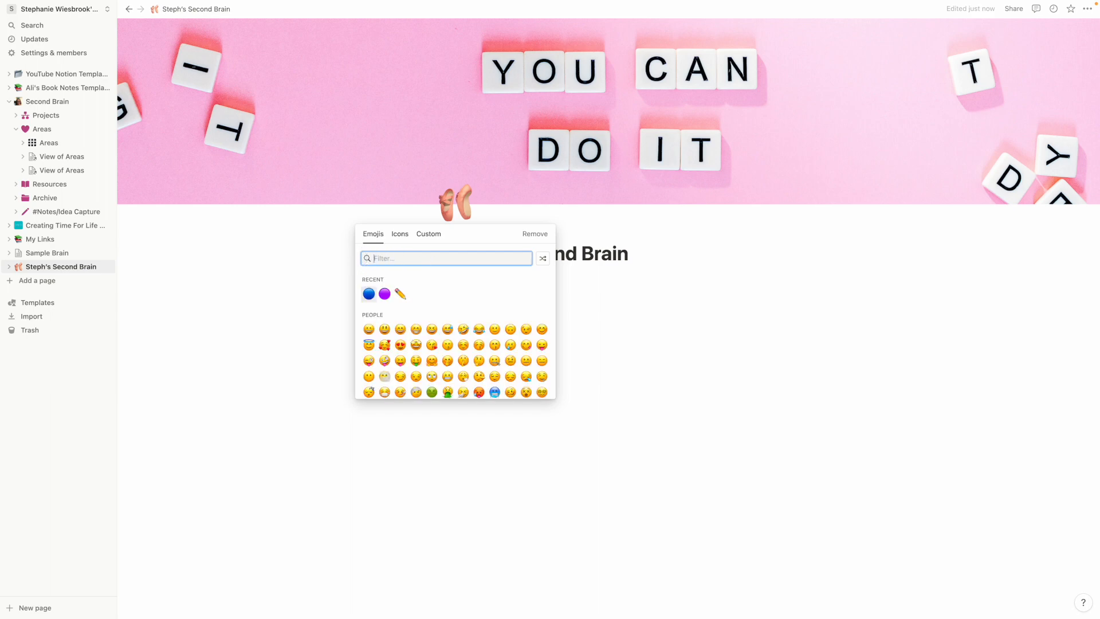
Step: Set the page icon to the thumbs-up emoji with a tan skin tone
{"action": "scroll", "coordinate": [496, 332], "scroll_direction": "down", "scroll_amount": 6}
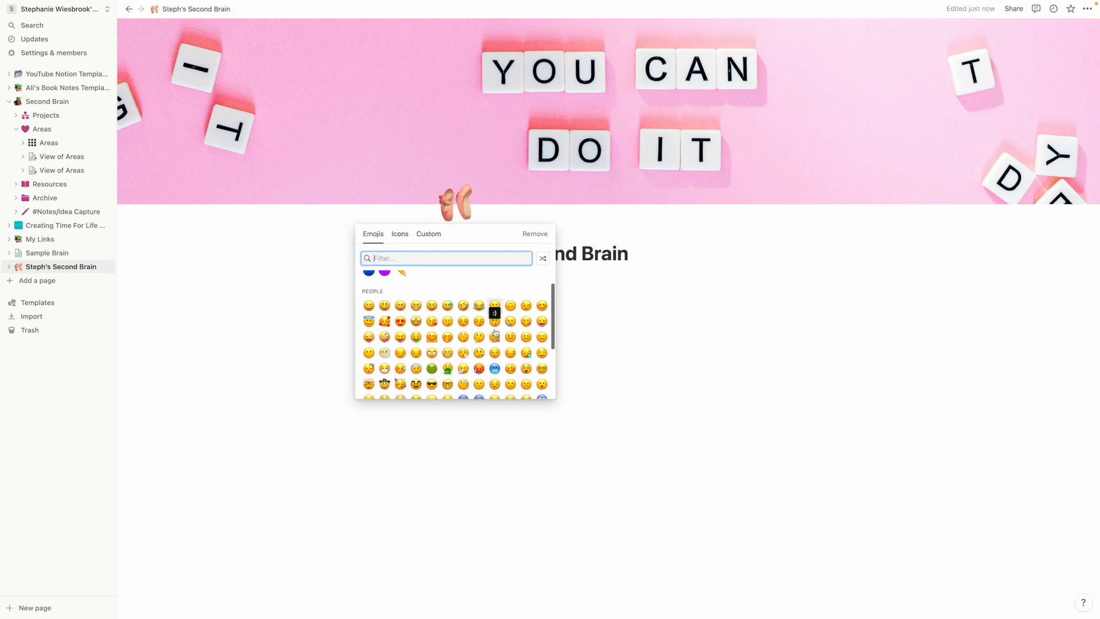
{"action": "scroll", "coordinate": [495, 332], "scroll_direction": "down", "scroll_amount": 3}
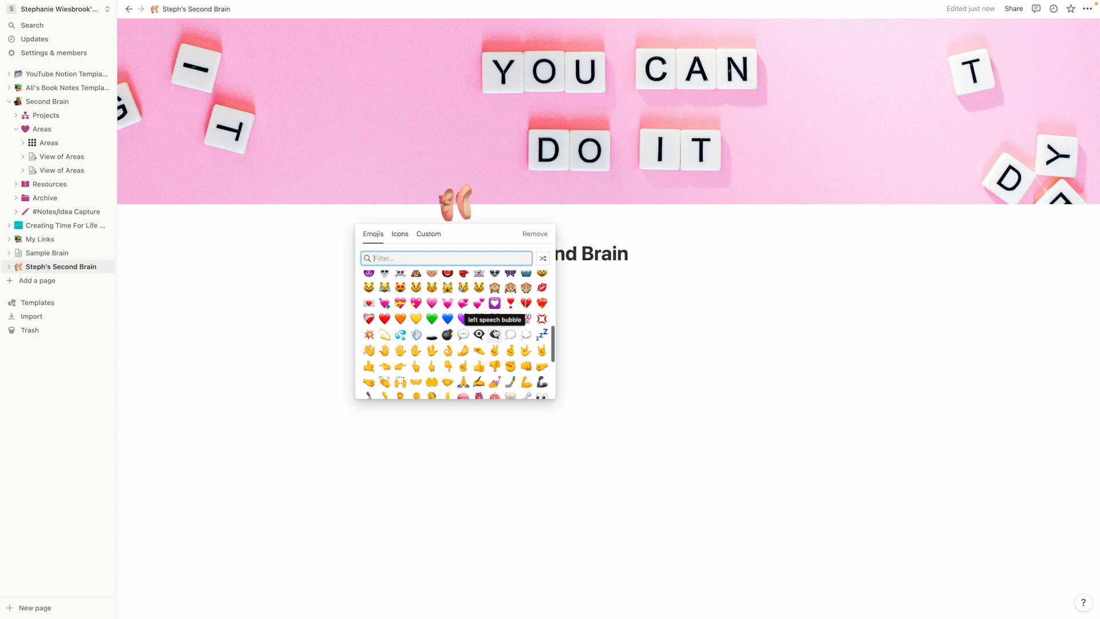
{"action": "scroll", "coordinate": [495, 332], "scroll_direction": "down", "scroll_amount": 1}
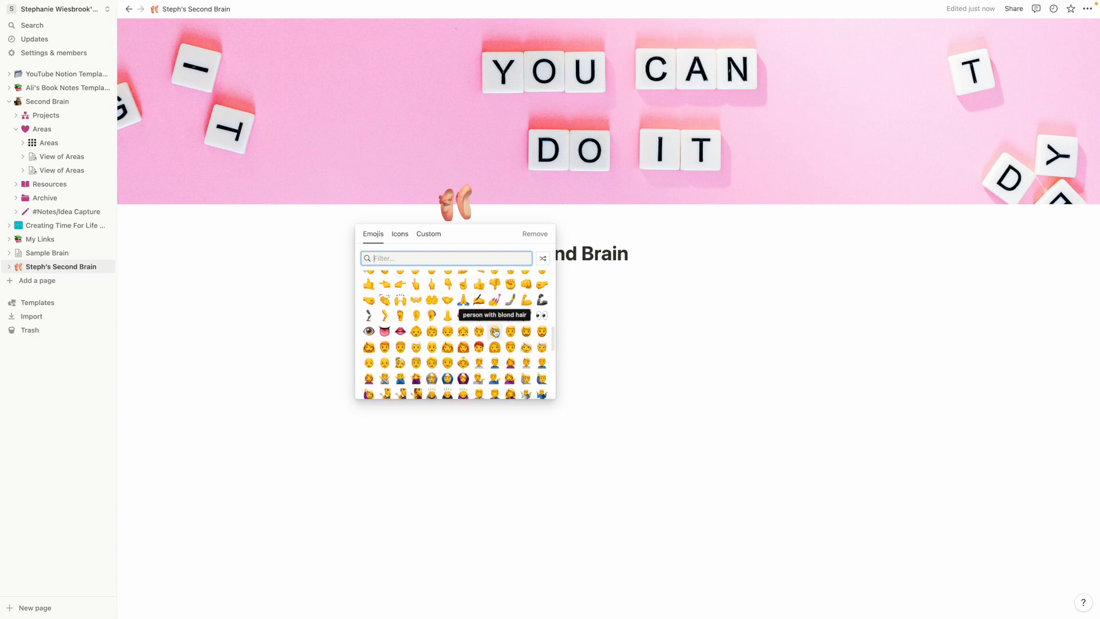
{"action": "scroll", "coordinate": [496, 332], "scroll_direction": "down", "scroll_amount": 1}
{"action": "scroll", "coordinate": [496, 333], "scroll_direction": "up", "scroll_amount": 1}
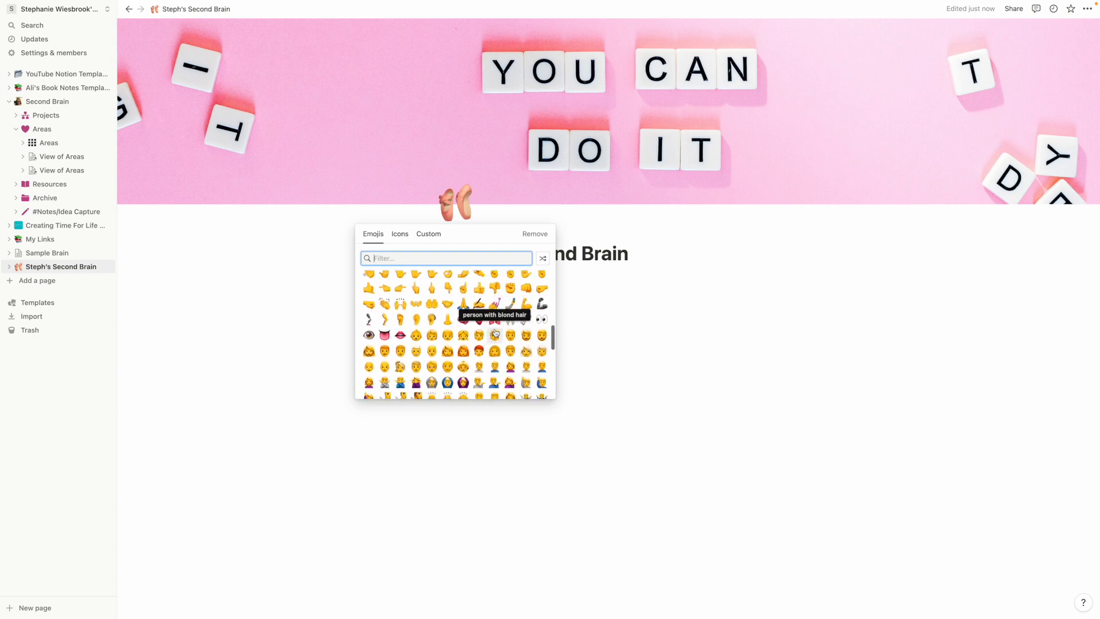
{"action": "left_click", "coordinate": [479, 290]}
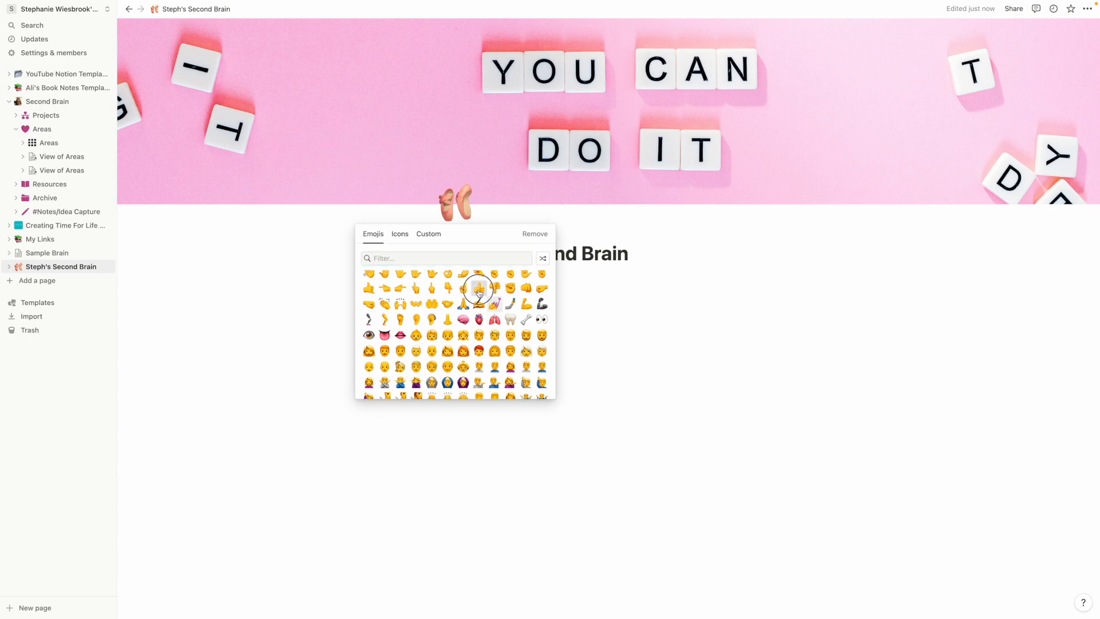
{"action": "left_click_drag", "start_coordinate": [479, 292], "coordinate": [470, 308]}
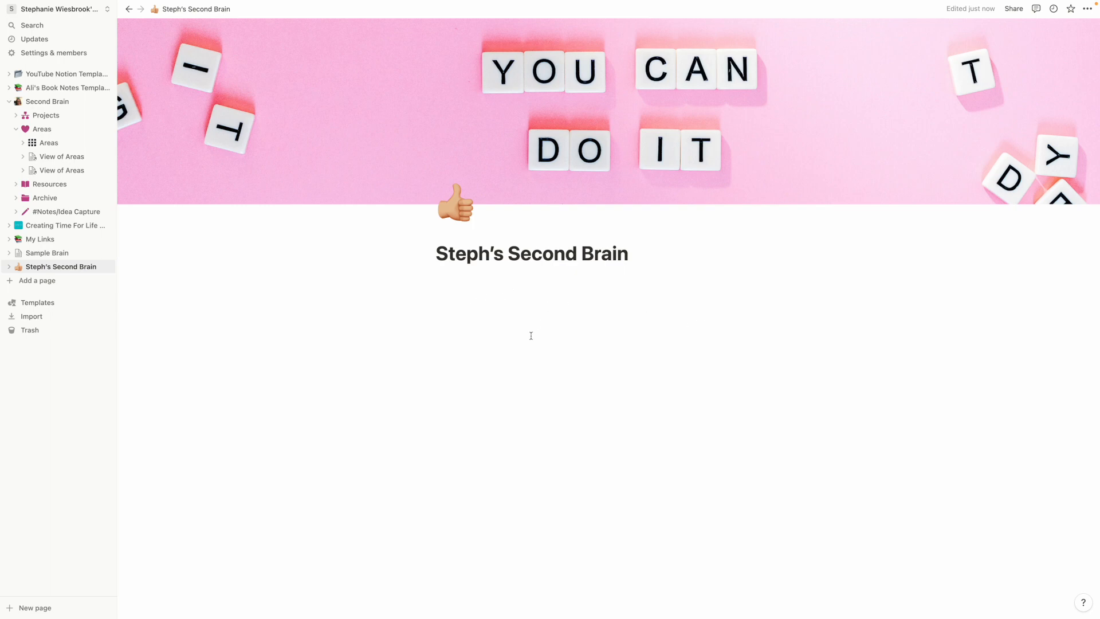
Step: Embed a new sub-page in the body of the page below the title
{"action": "left_click", "coordinate": [476, 328]}
{"action": "type", "text": "P"}
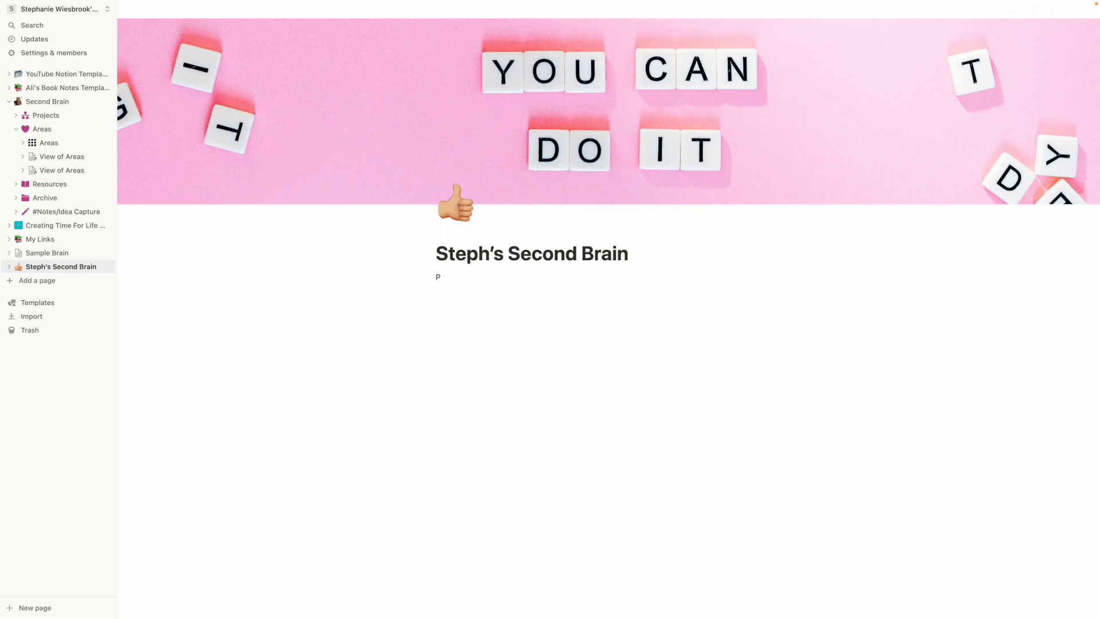
{"action": "key", "text": "BackSpace"}
{"action": "type", "text": "?"}
{"action": "key", "text": "BackSpace"}
{"action": "type", "text": "/"}
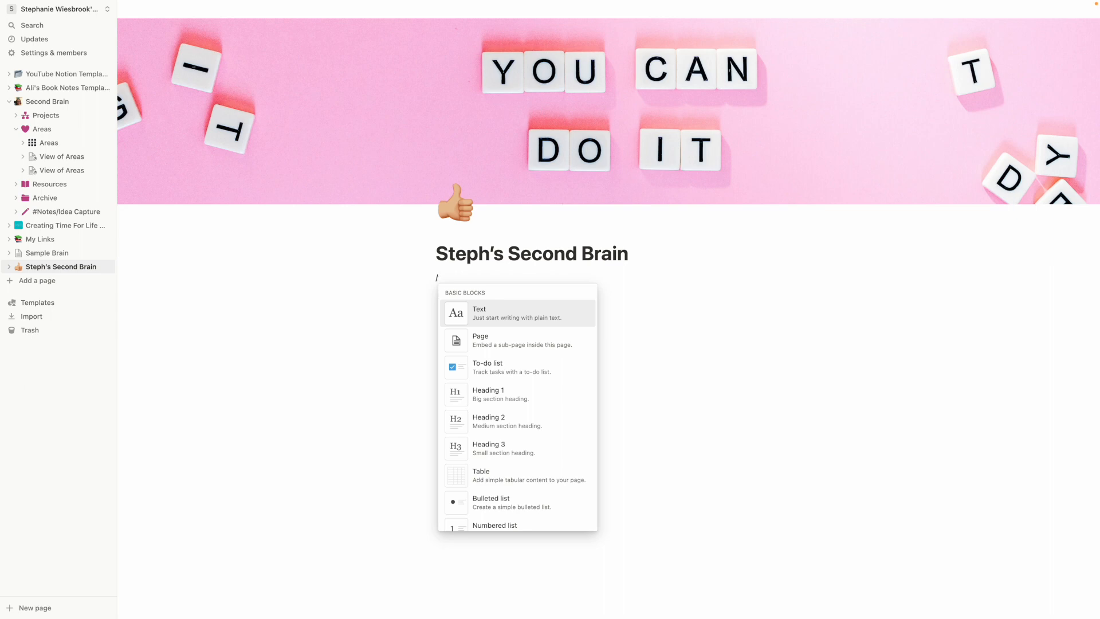
{"action": "type", "text": "p"}
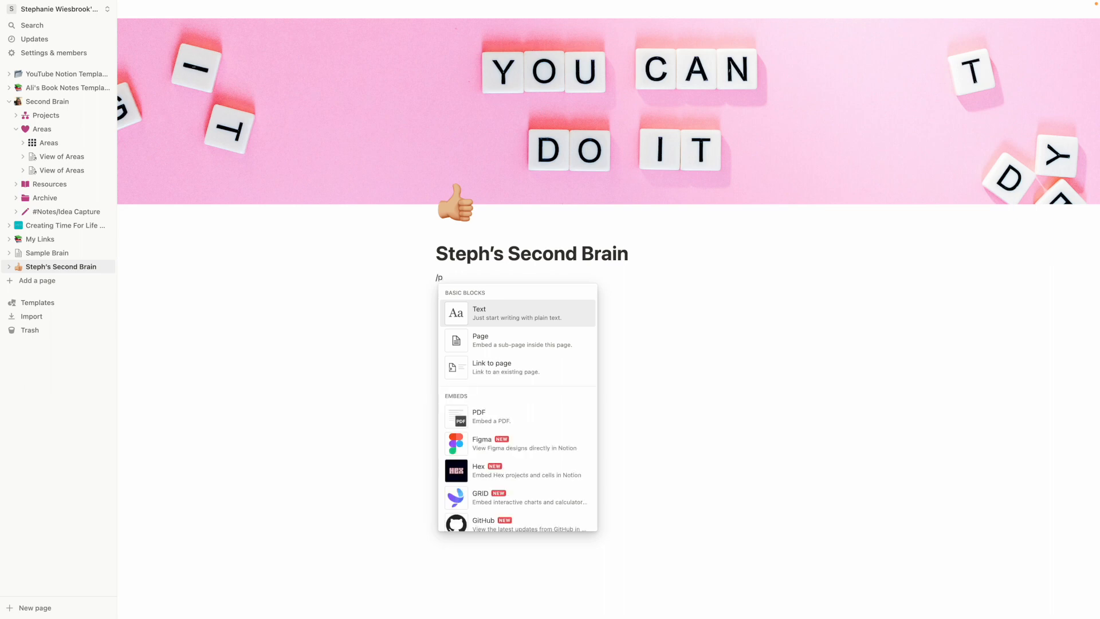
{"action": "key", "text": "Down"}
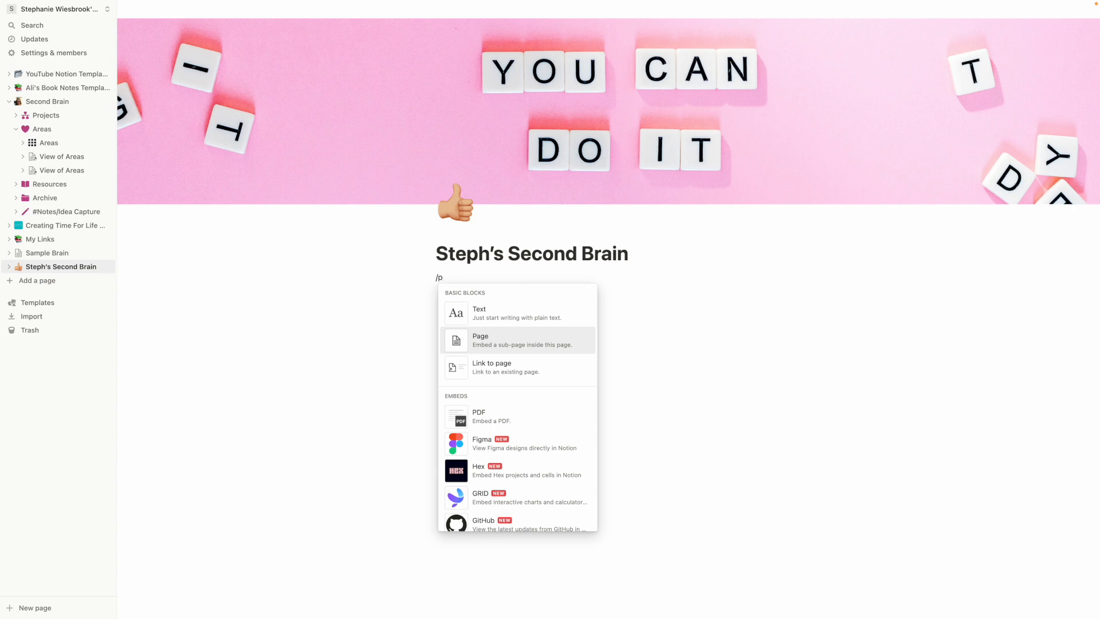
{"action": "key", "text": "Return"}
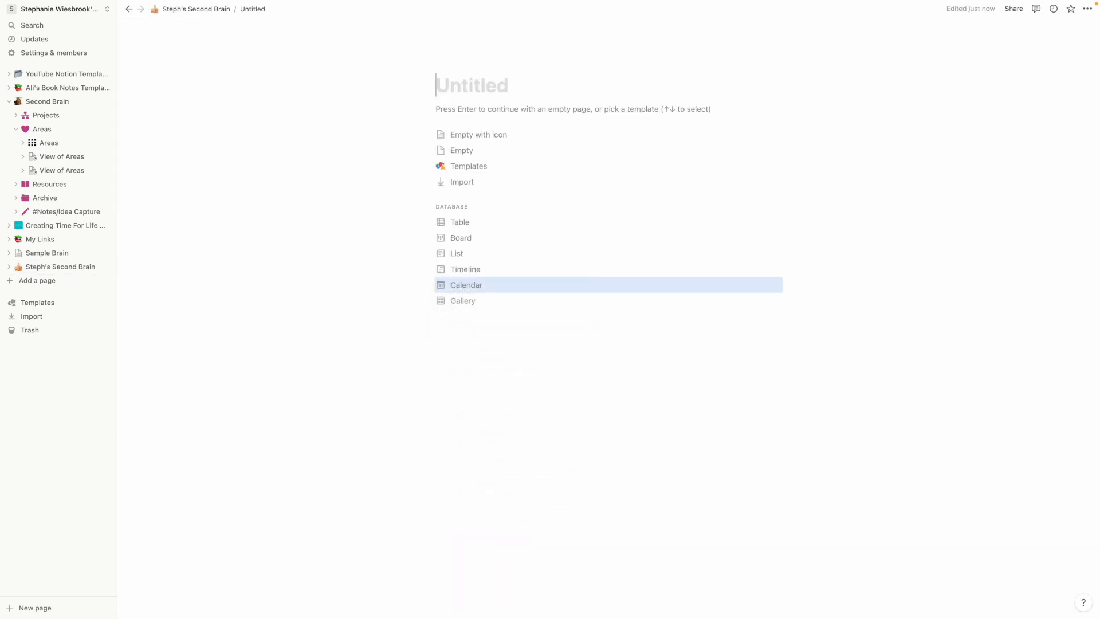
Step: Title the new sub-page "Projects" and continue with it as an empty page
{"action": "type", "text": "P"}
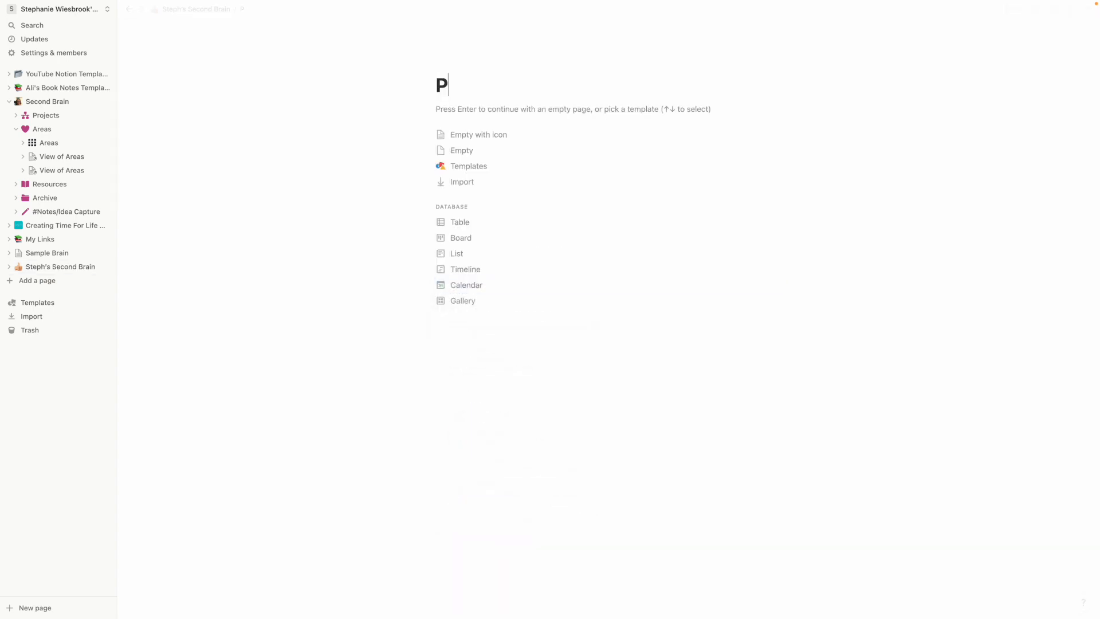
{"action": "type", "text": "rojects"}
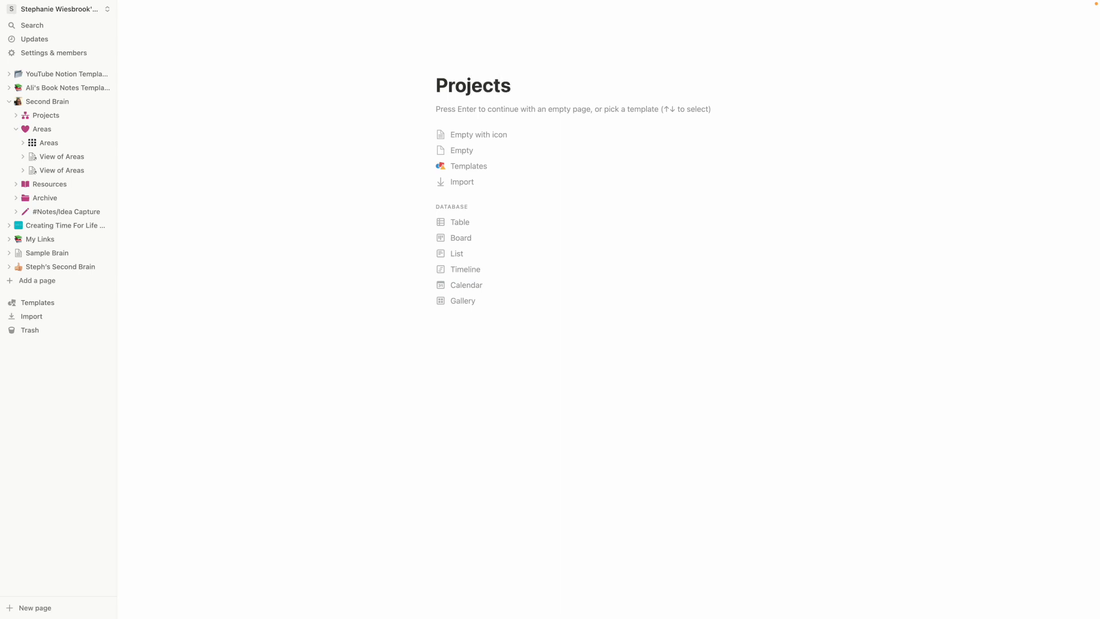
{"action": "key", "text": "Return"}
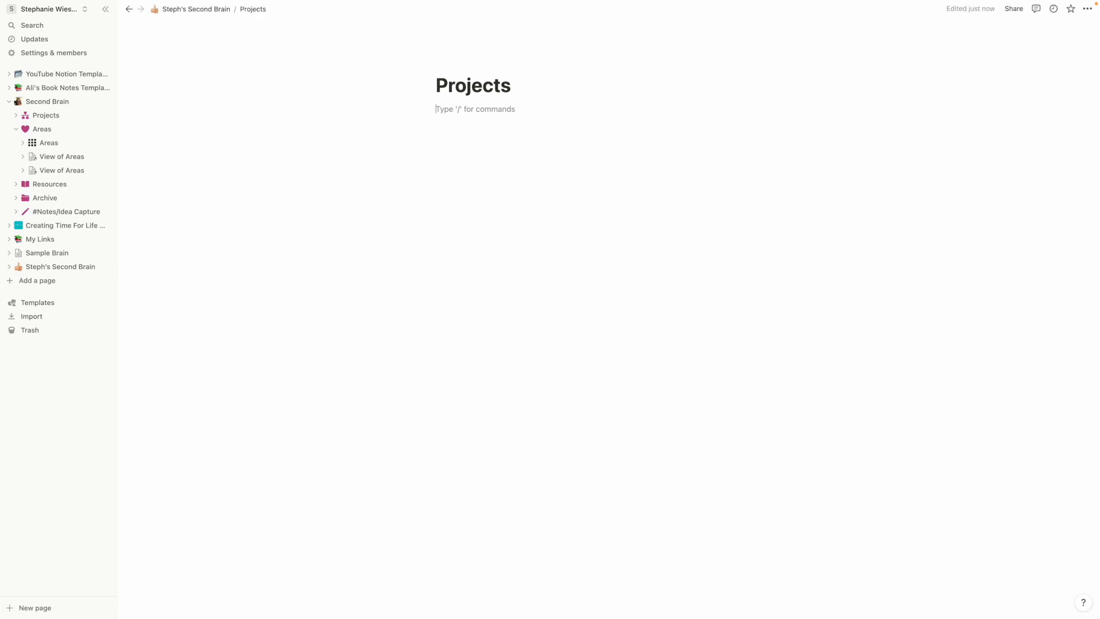
Step: Return to the thumbs-up Second Brain page and embed an empty sub-page titled "Areas" below Projects
{"action": "left_click", "coordinate": [48, 268]}
{"action": "left_click", "coordinate": [508, 284]}
{"action": "left_click", "coordinate": [74, 270]}
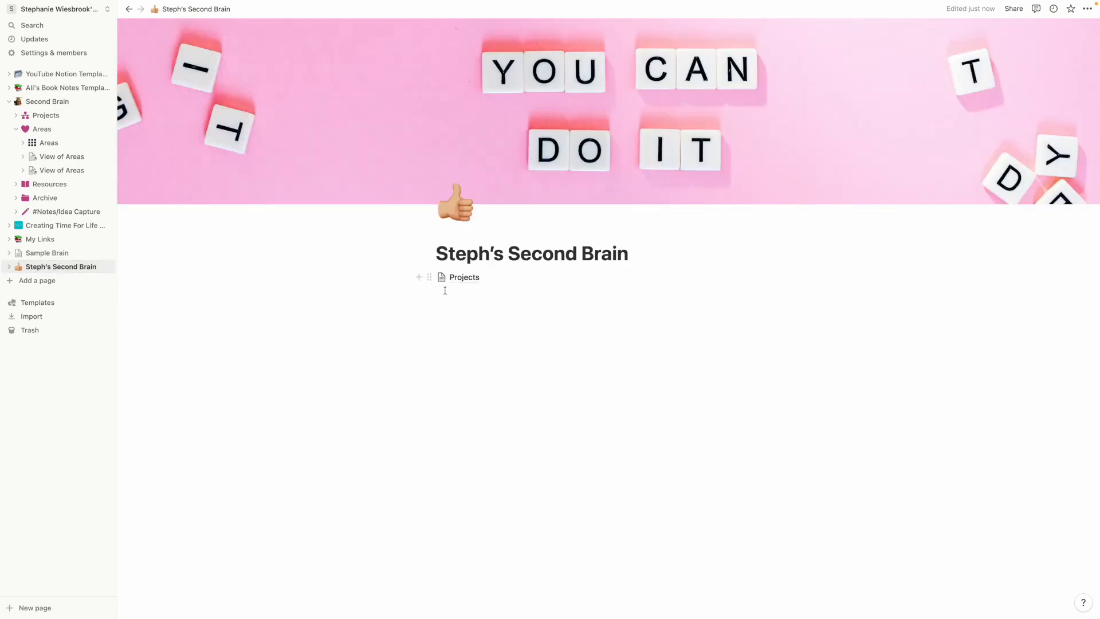
{"action": "left_click", "coordinate": [488, 307]}
{"action": "type", "text": "/p"}
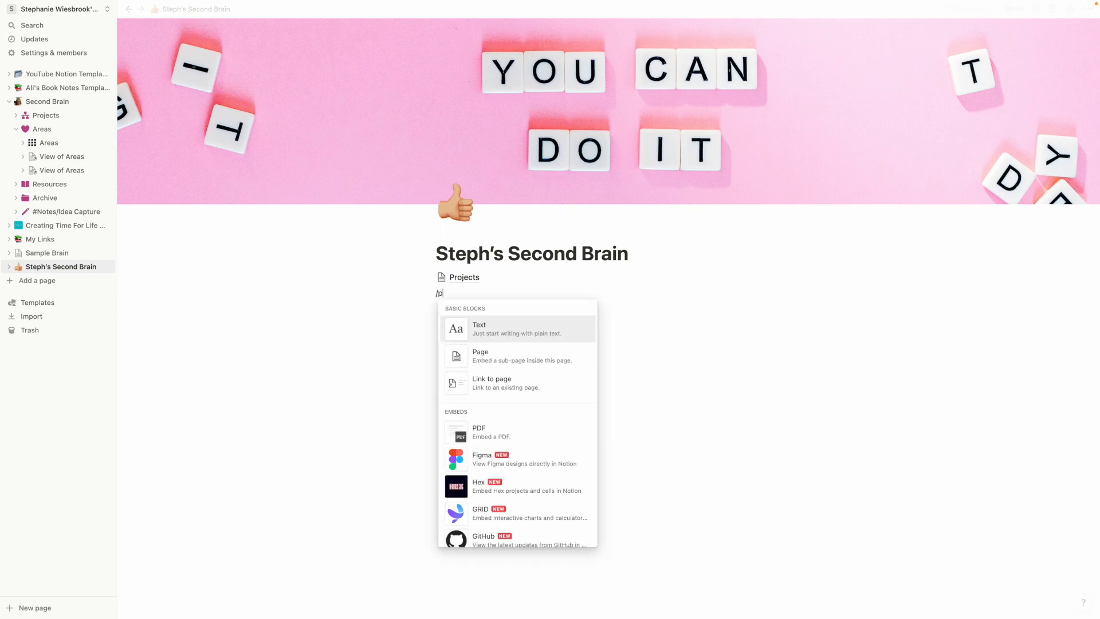
{"action": "left_click", "coordinate": [523, 361]}
{"action": "type", "text": "A"}
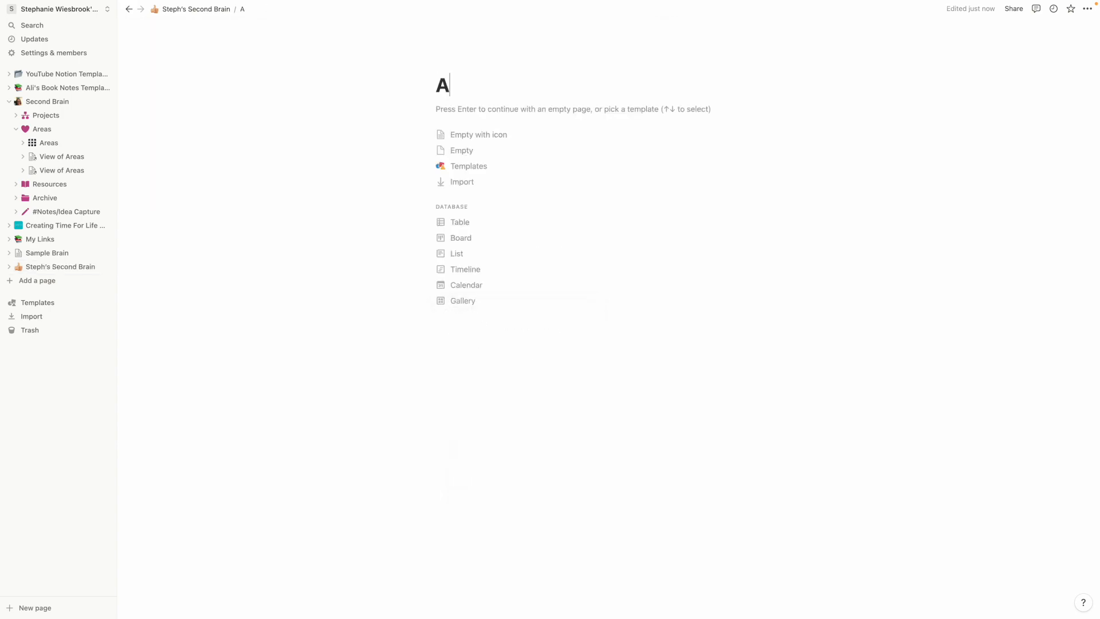
{"action": "type", "text": "reas"}
{"action": "key", "text": "Return"}
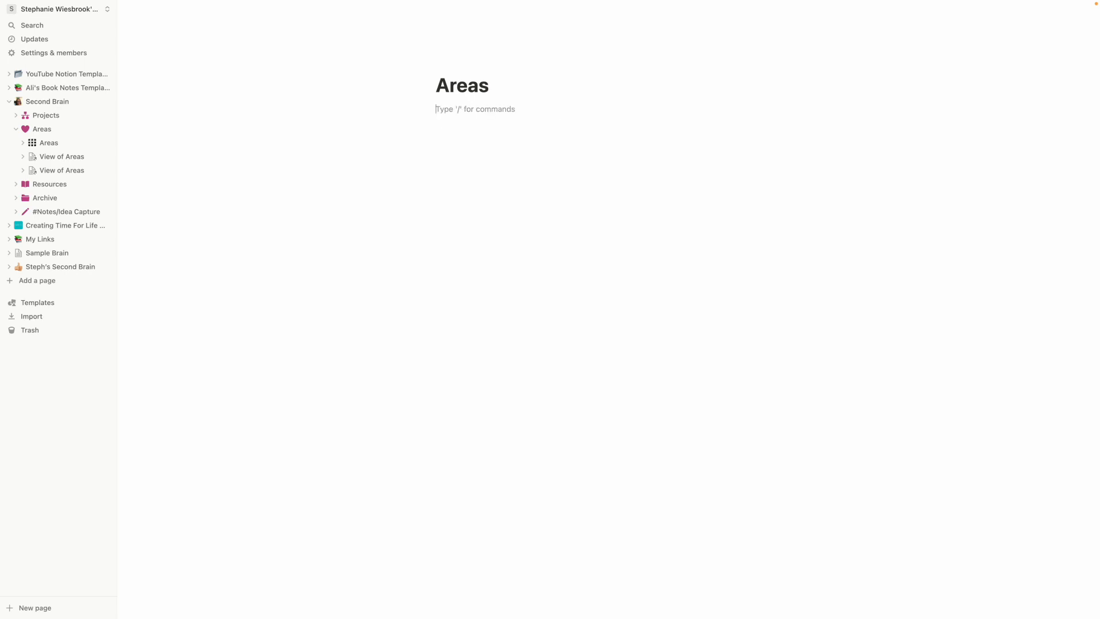
Step: Embed another empty sub-page titled "Resources" below Areas on the thumbs-up Second Brain page
{"action": "left_click", "coordinate": [67, 266]}
{"action": "left_click", "coordinate": [474, 313]}
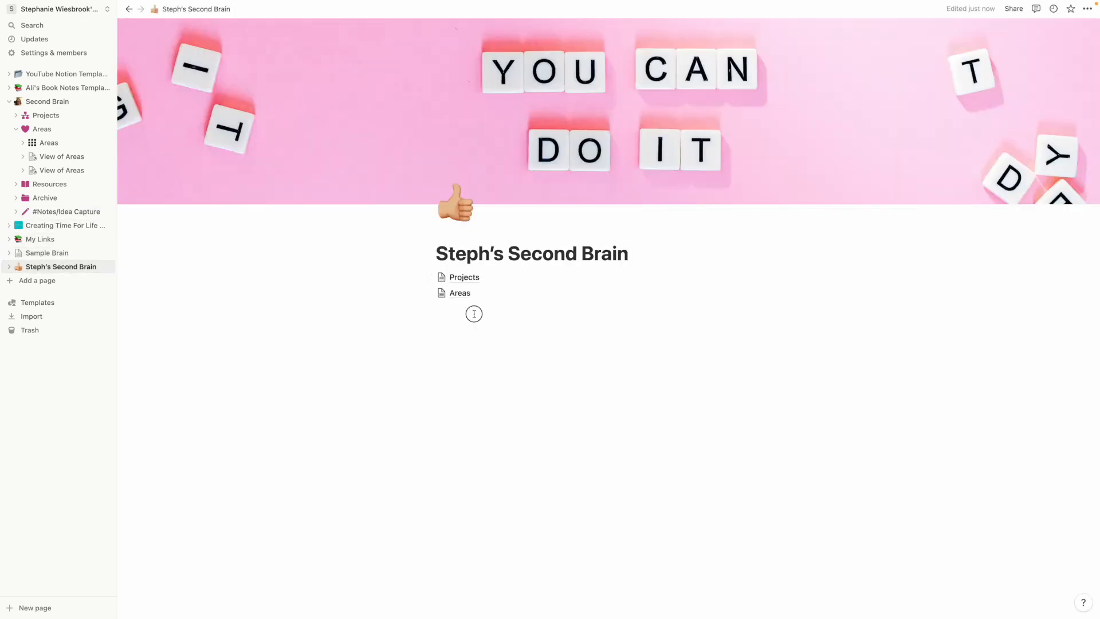
{"action": "type", "text": "/pa"}
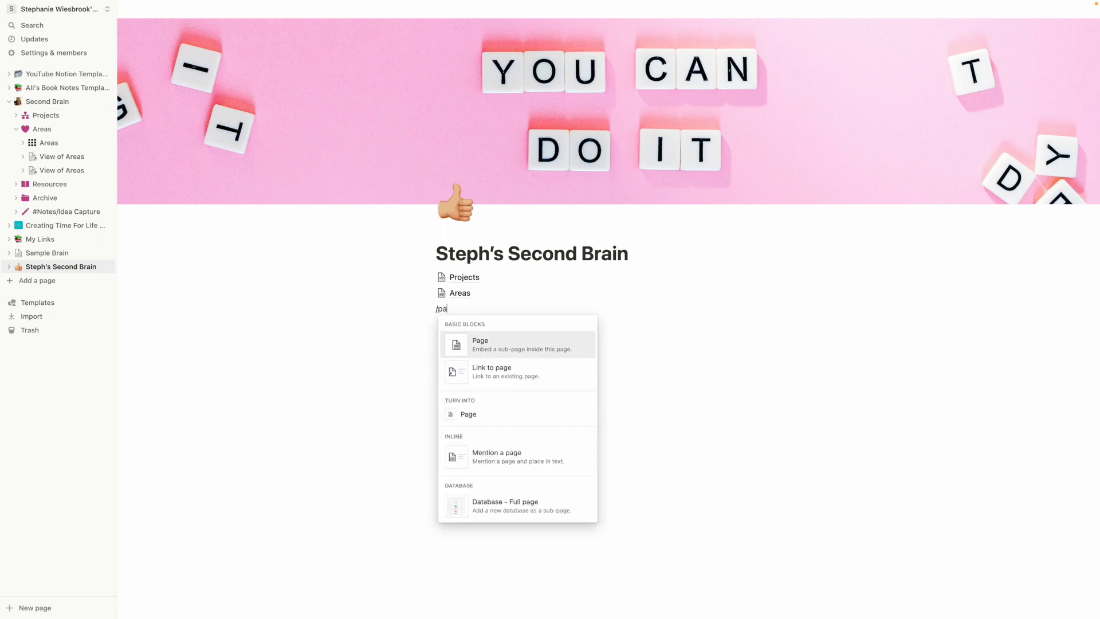
{"action": "key", "text": "Return"}
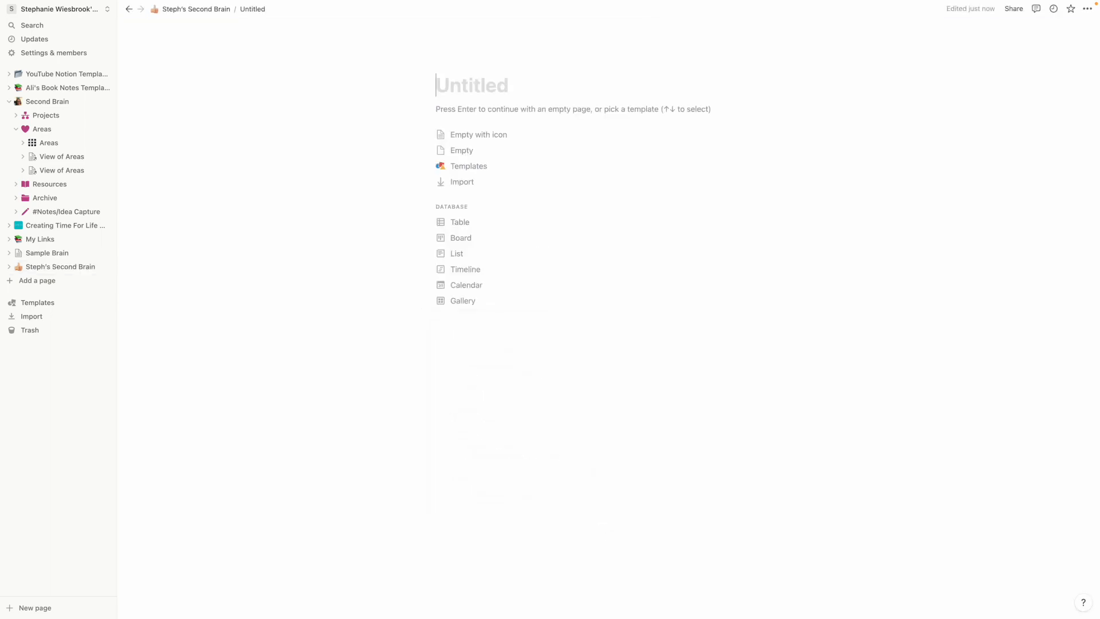
{"action": "type", "text": "A"}
{"action": "key", "text": "BackSpace"}
{"action": "type", "text": "Re"}
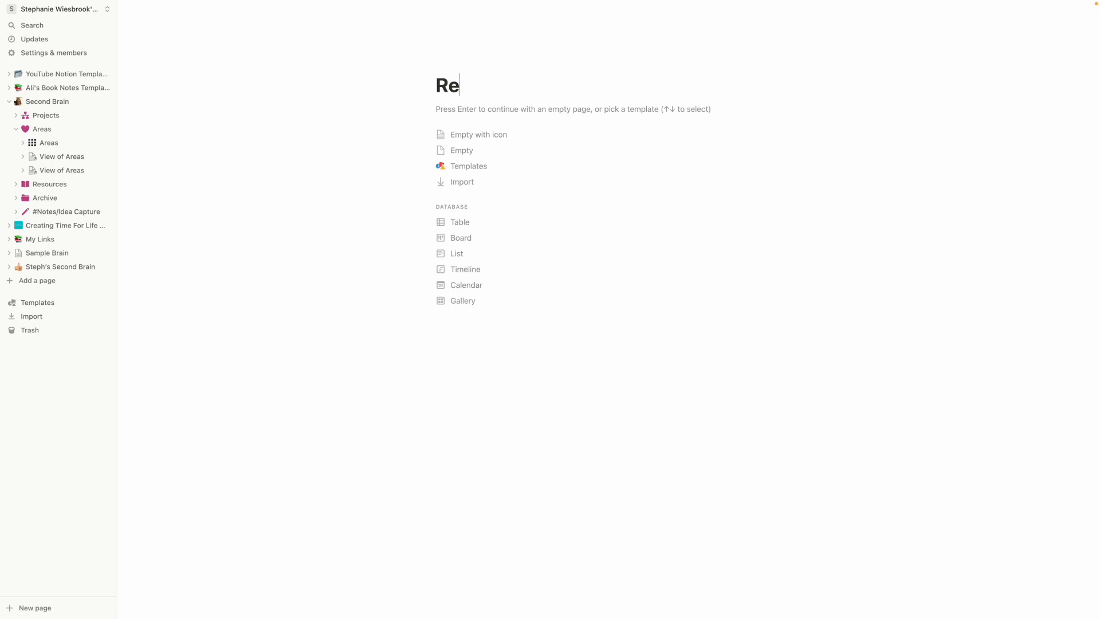
{"action": "type", "text": "sources"}
{"action": "key", "text": "Return"}
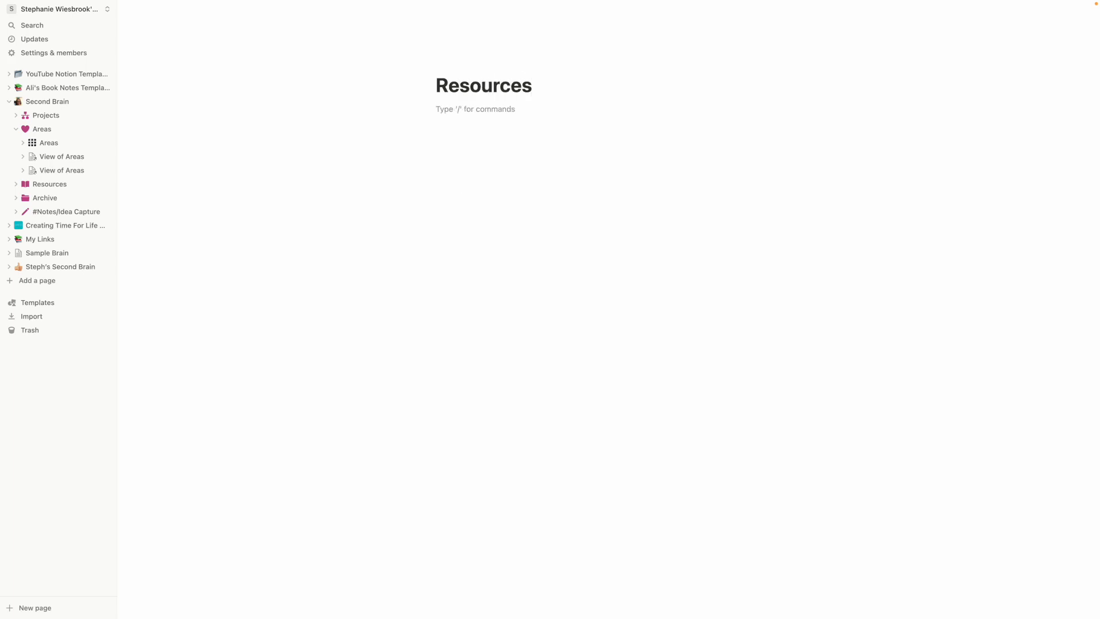
Step: Embed an empty sub-page titled "Archives" below Resources on the thumbs-up Second Brain page
{"action": "left_click", "coordinate": [74, 257]}
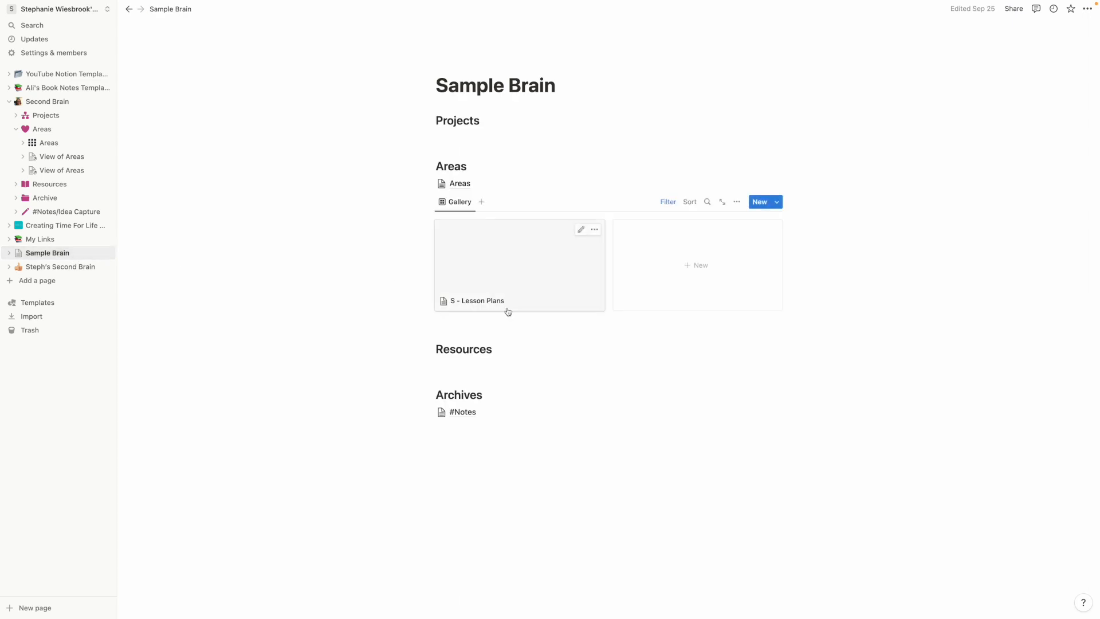
{"action": "left_click", "coordinate": [60, 267]}
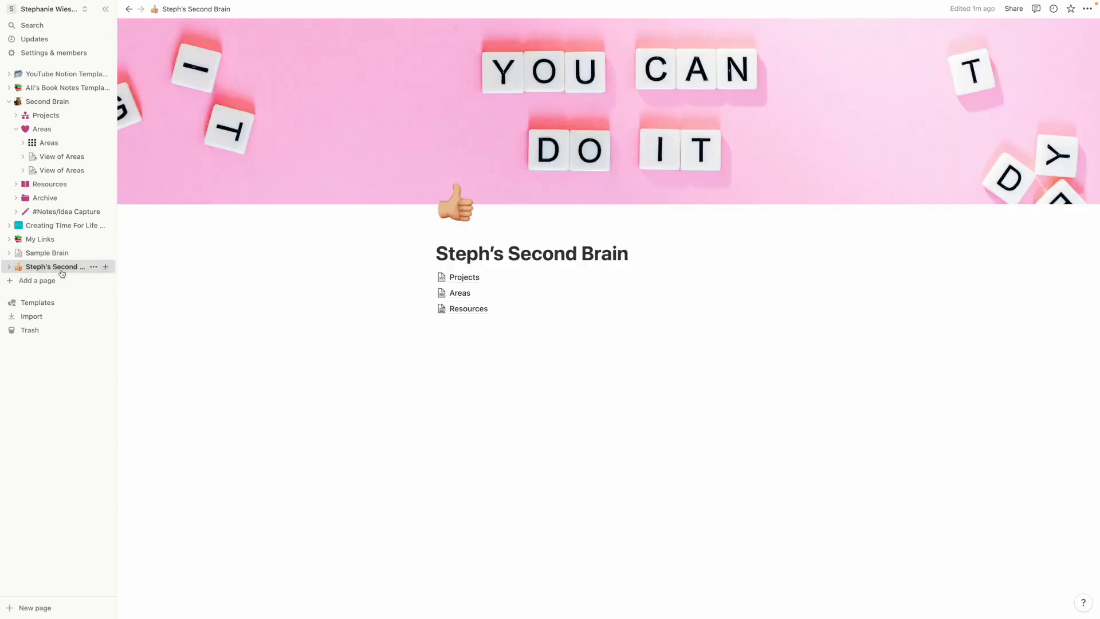
{"action": "left_click", "coordinate": [529, 343]}
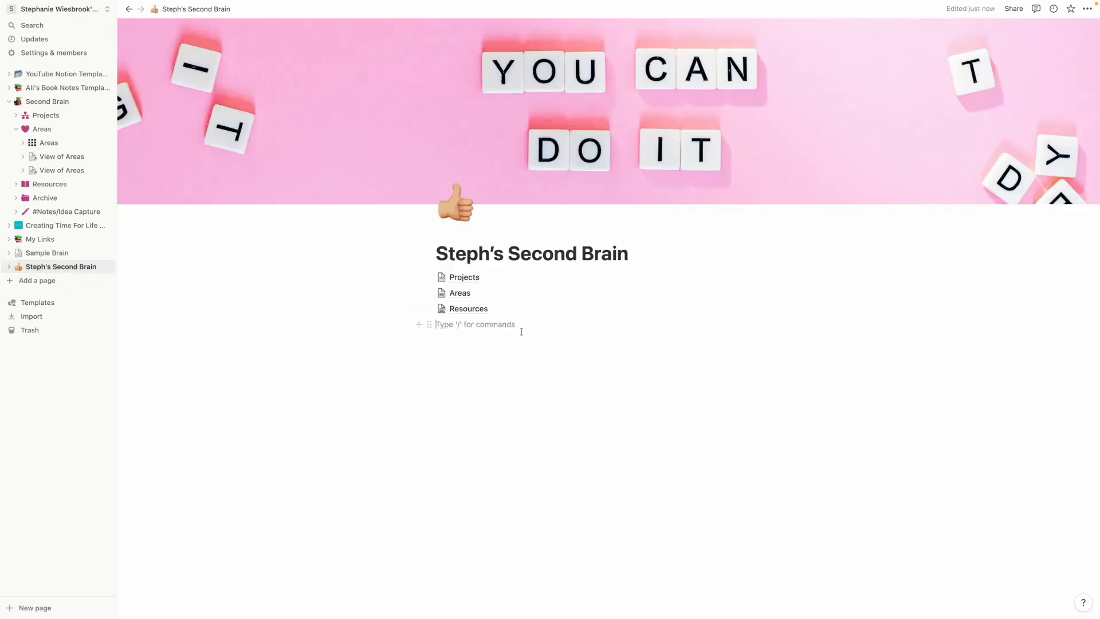
{"action": "type", "text": "/p"}
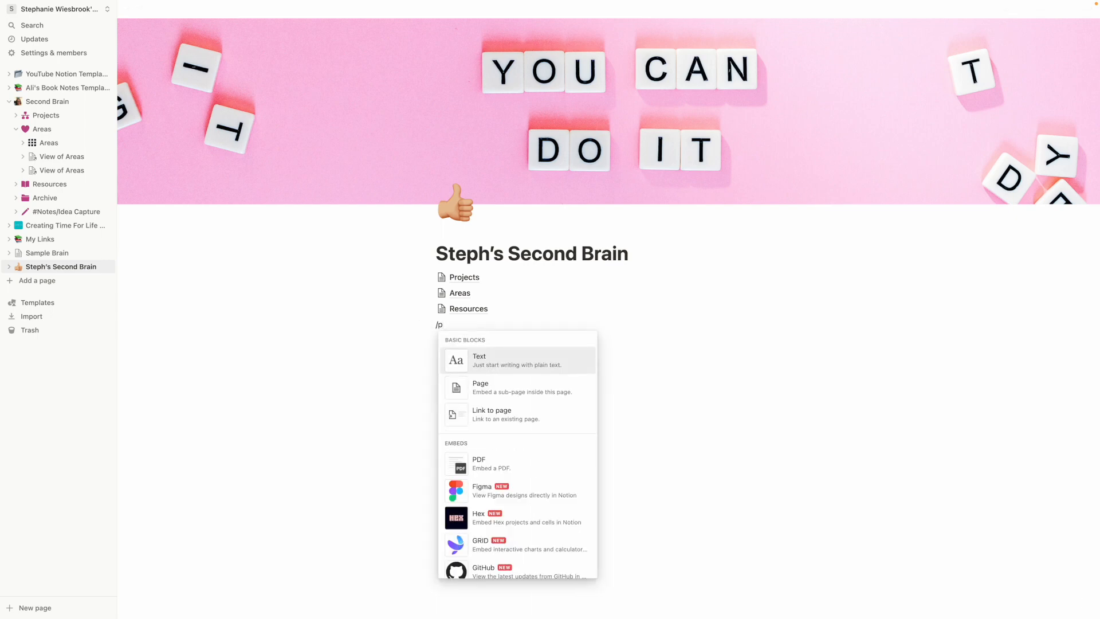
{"action": "type", "text": "ag"}
{"action": "key", "text": "Return"}
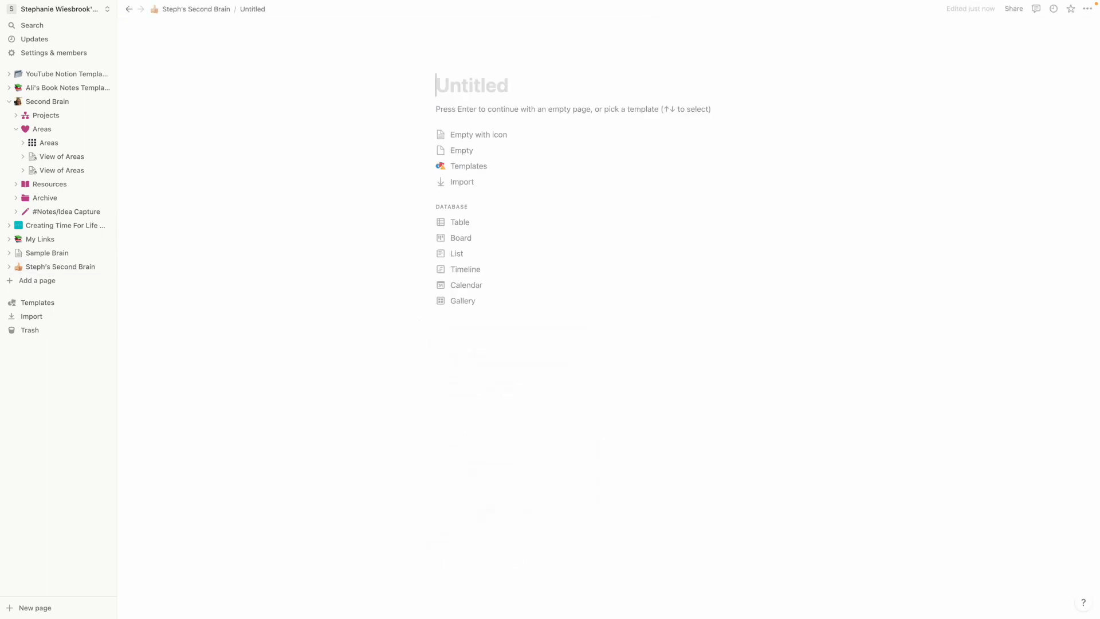
{"action": "type", "text": "Archive"}
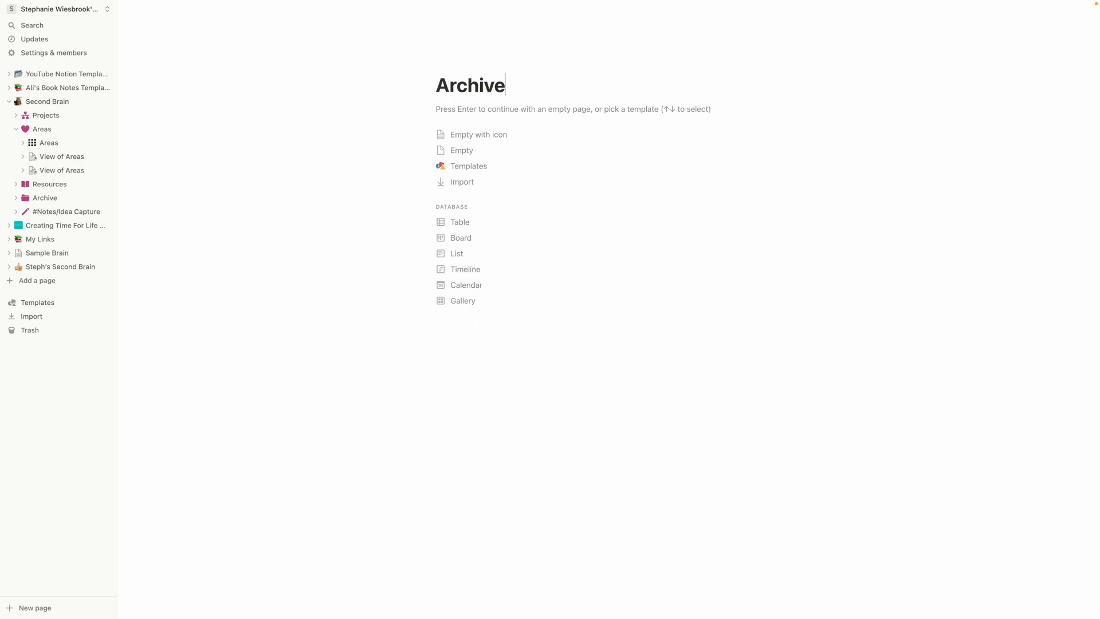
{"action": "type", "text": "s"}
{"action": "key", "text": "Return"}
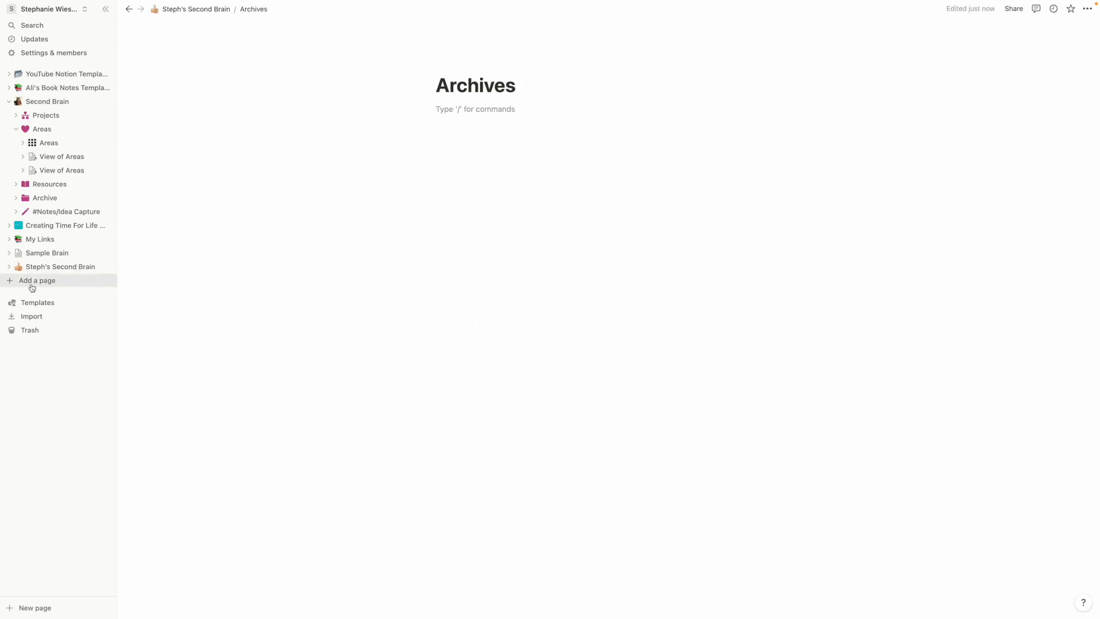
Step: Add a full-page database titled "Notes/Ideas Capture" below Archives on the thumbs-up Second Brain page
{"action": "left_click", "coordinate": [59, 268]}
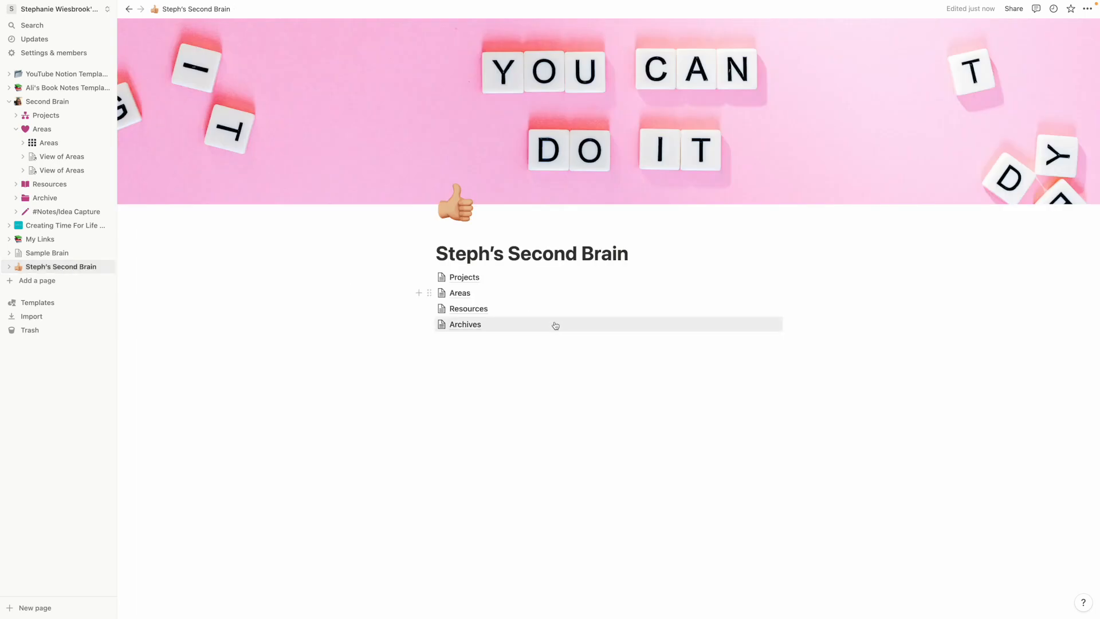
{"action": "left_click", "coordinate": [500, 347]}
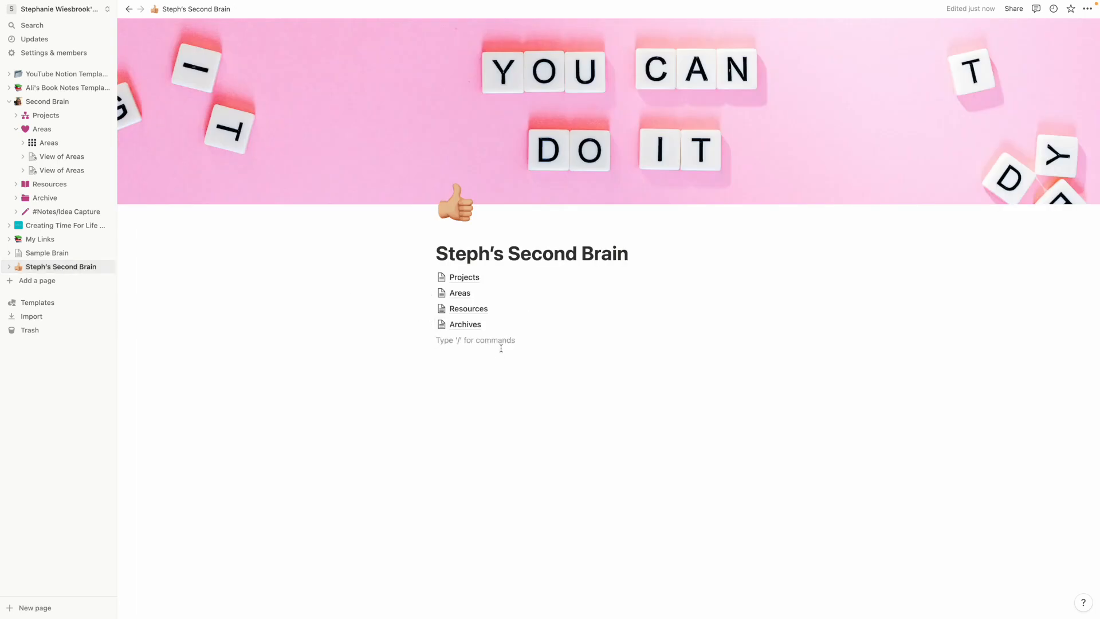
{"action": "type", "text": "/"}
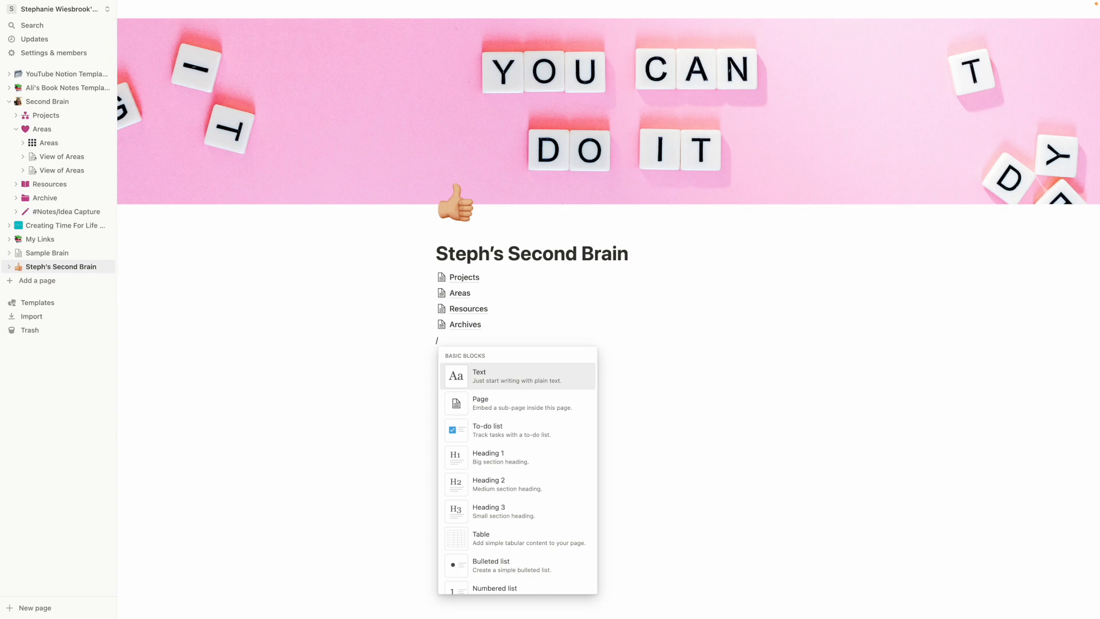
{"action": "type", "text": "data"}
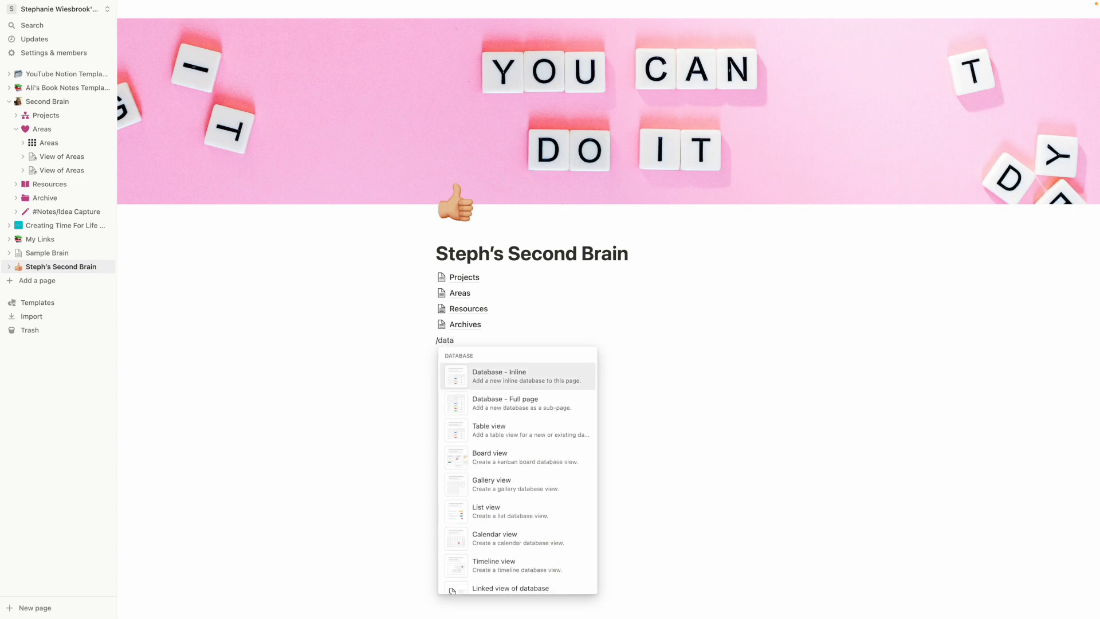
{"action": "key", "text": "Down"}
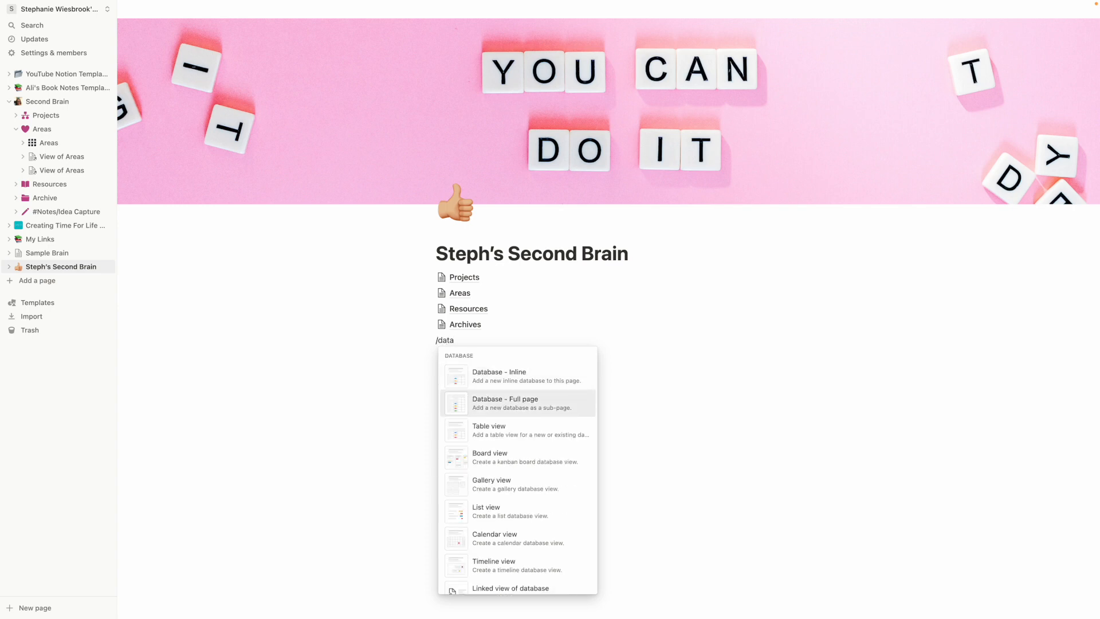
{"action": "key", "text": "Return"}
{"action": "type", "text": "Note"}
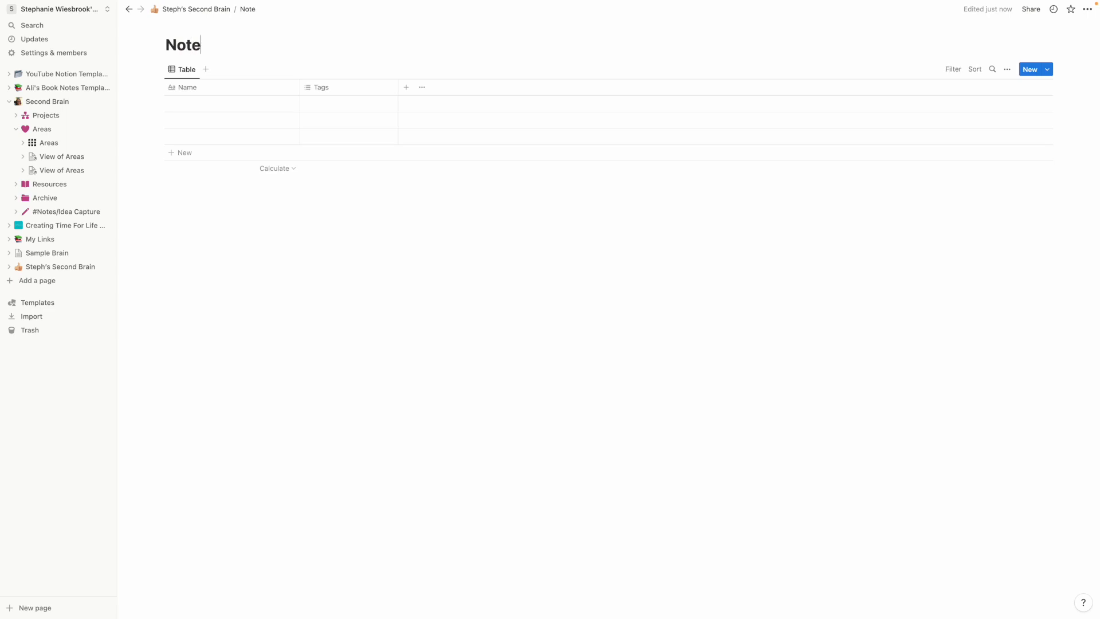
{"action": "type", "text": "s/Capture"}
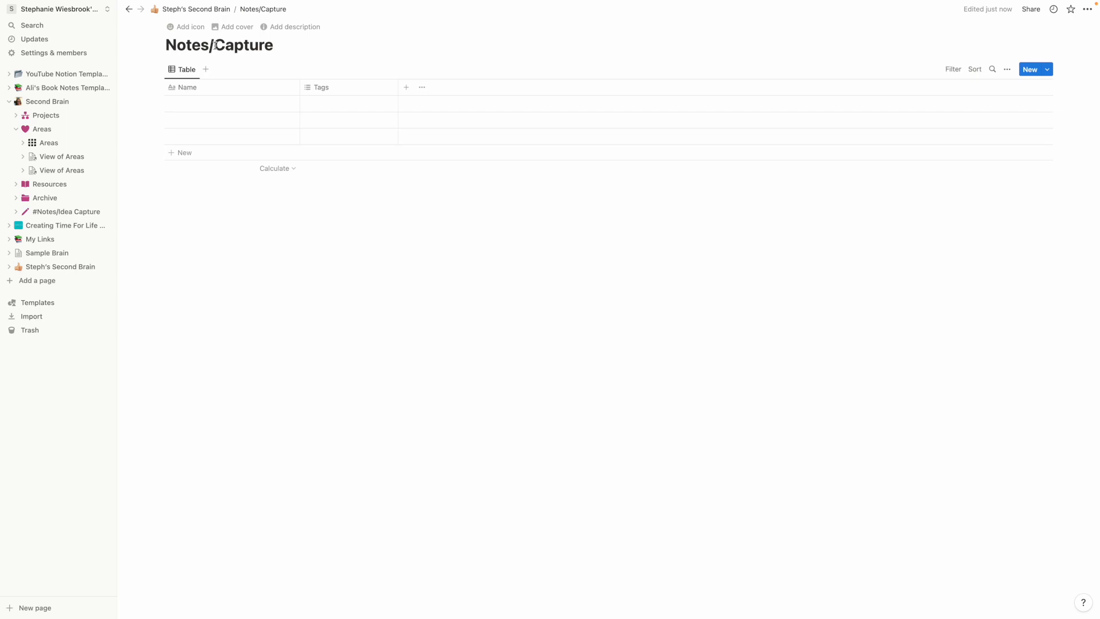
{"action": "type", "text": "Ideas"}
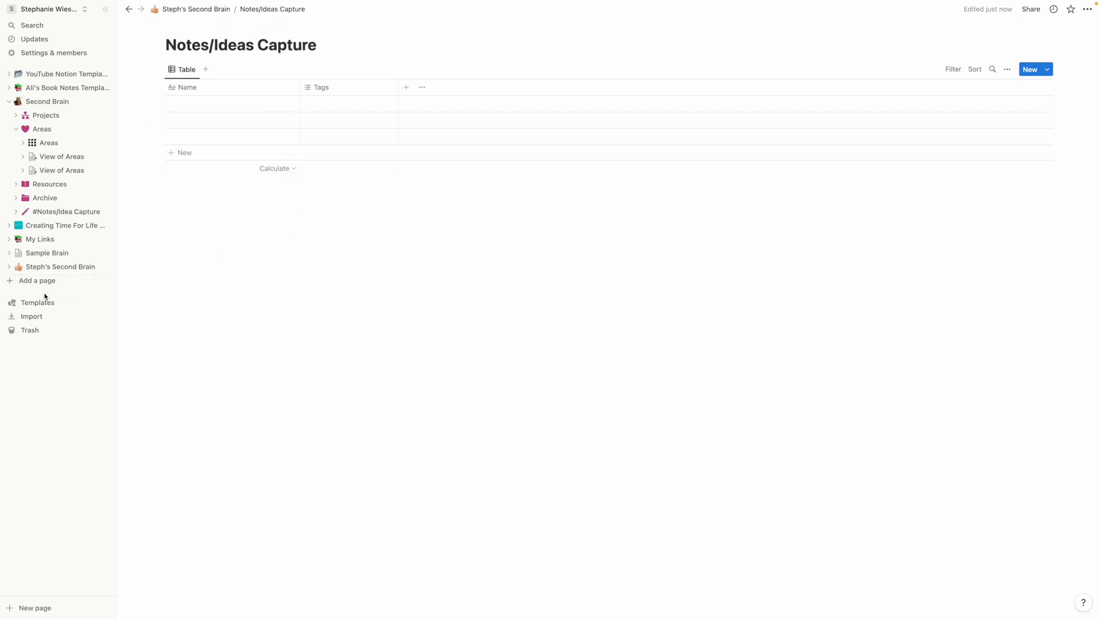
Step: Return to the thumbs-up Second Brain page and set its layout to full width
{"action": "left_click", "coordinate": [51, 268]}
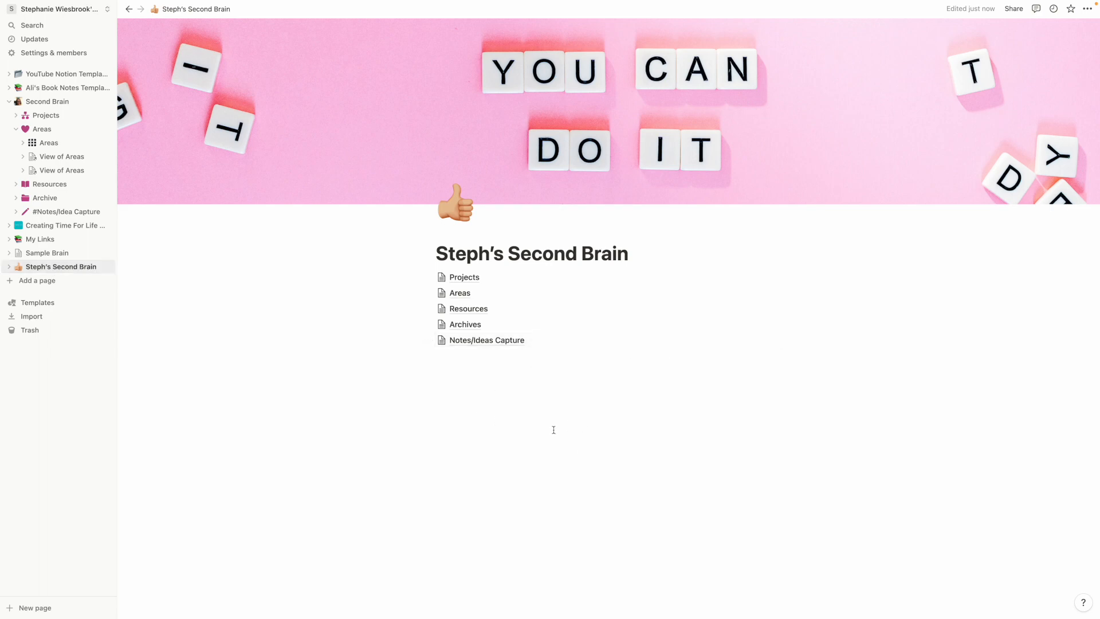
{"action": "left_click", "coordinate": [1088, 9]}
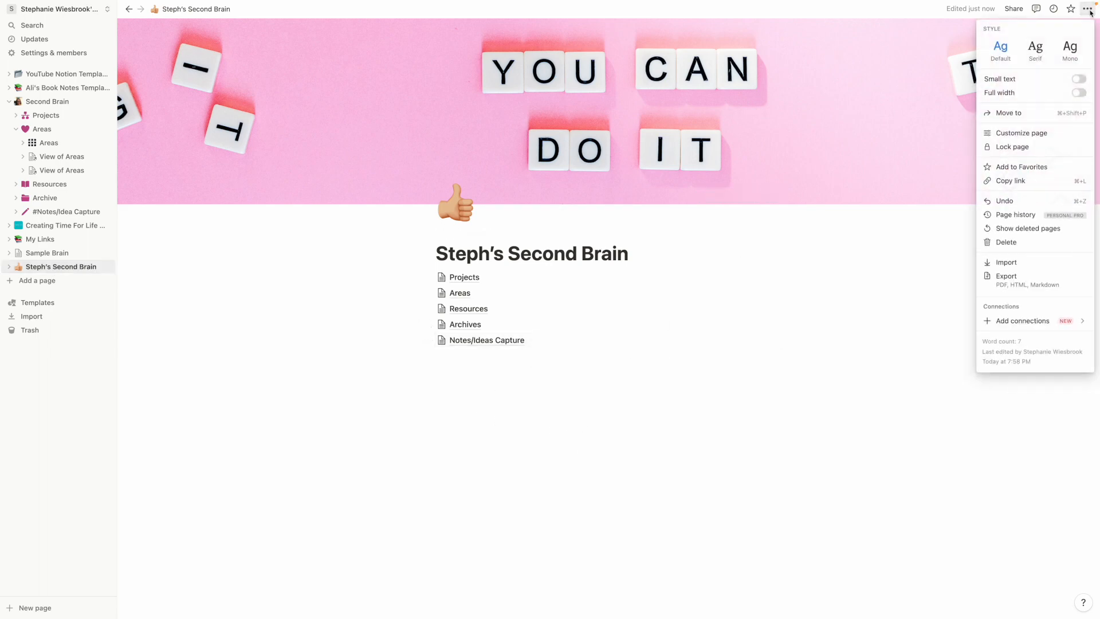
{"action": "left_click", "coordinate": [1079, 93]}
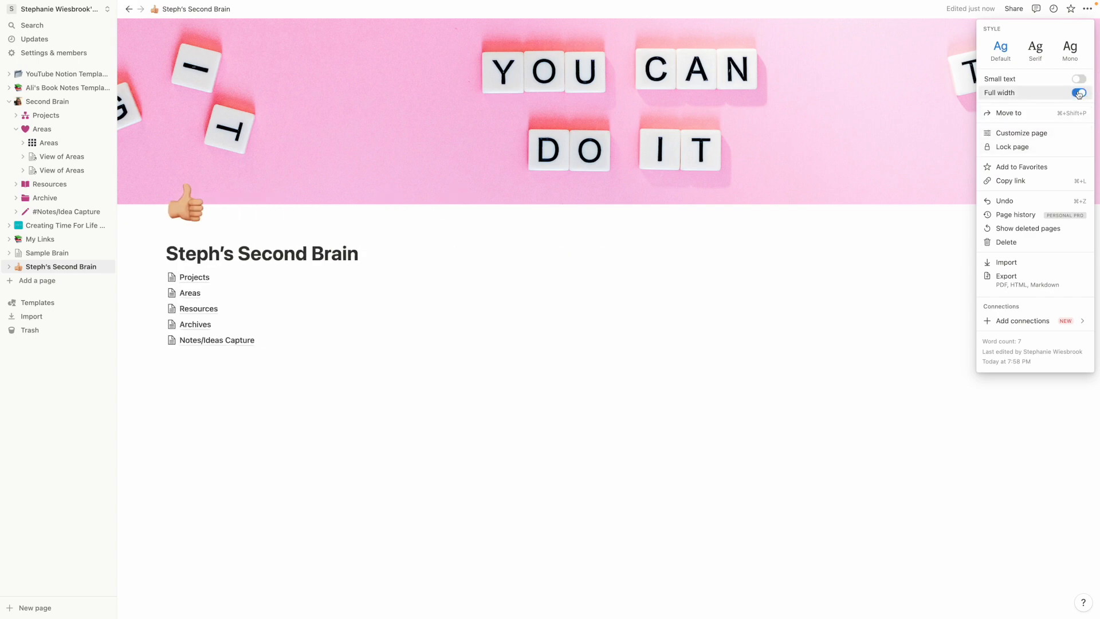
{"action": "left_click", "coordinate": [725, 368]}
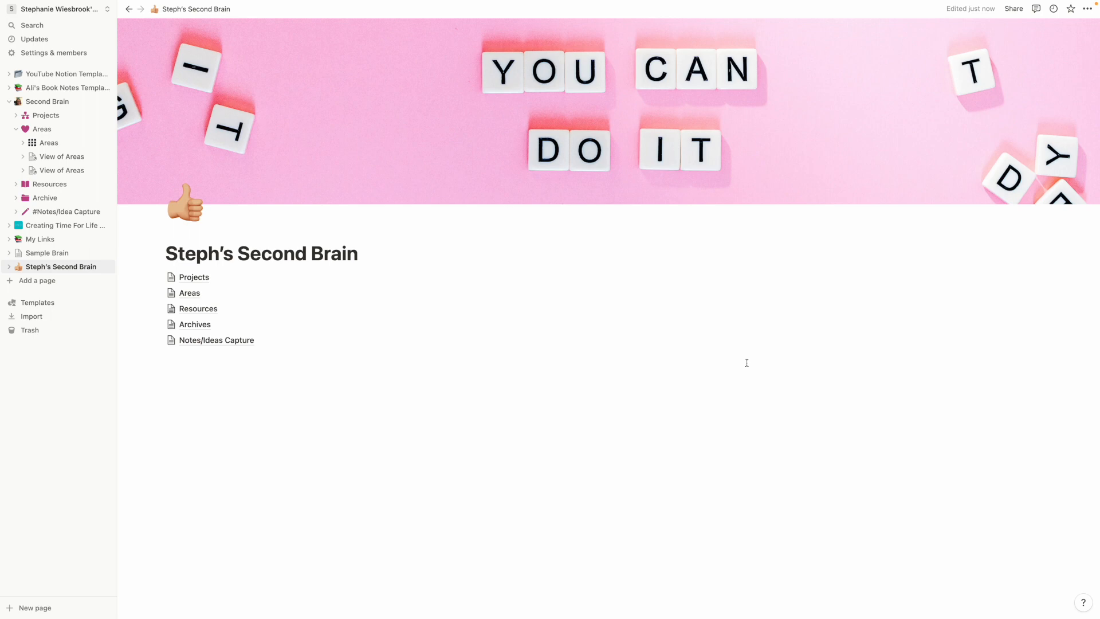
{"action": "left_click", "coordinate": [190, 293]}
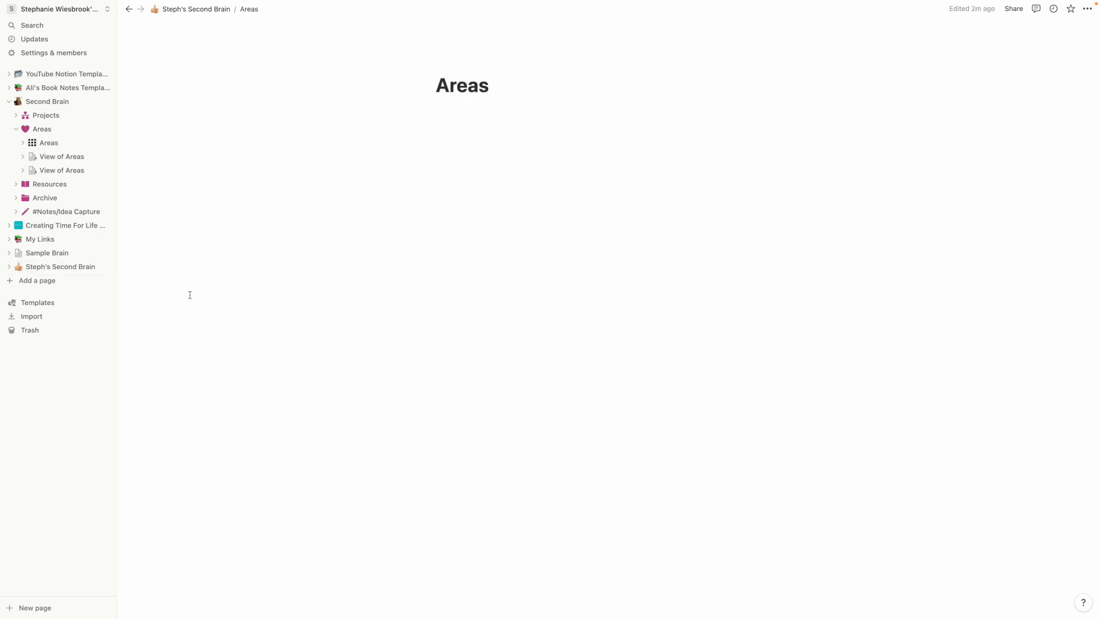
{"action": "left_click", "coordinate": [462, 194]}
{"action": "type", "text": "/"}
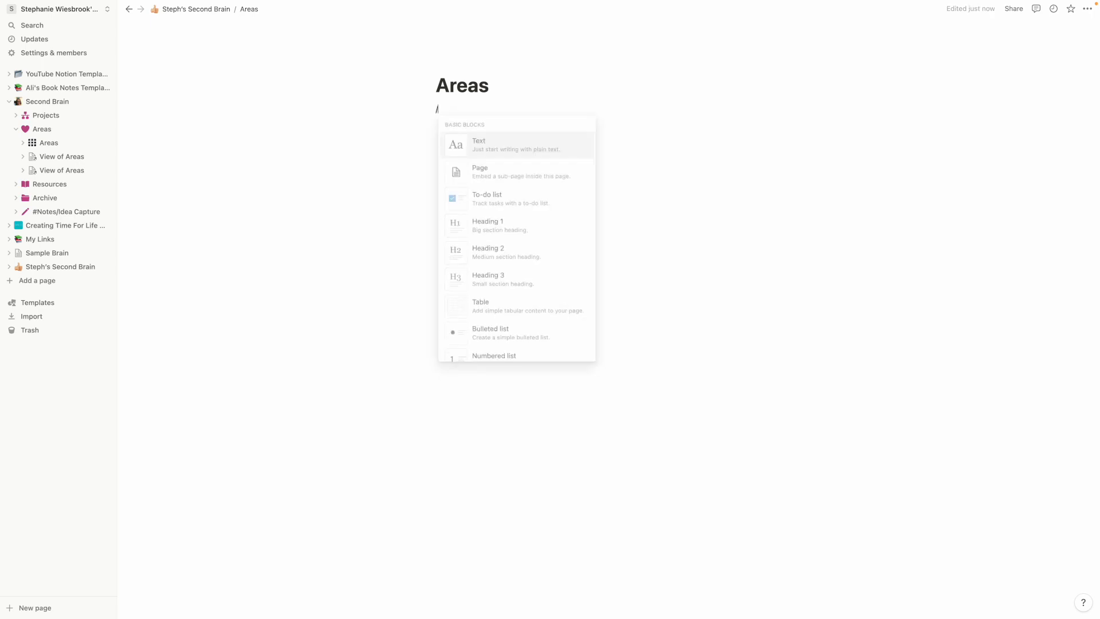
{"action": "key", "text": "BackSpace"}
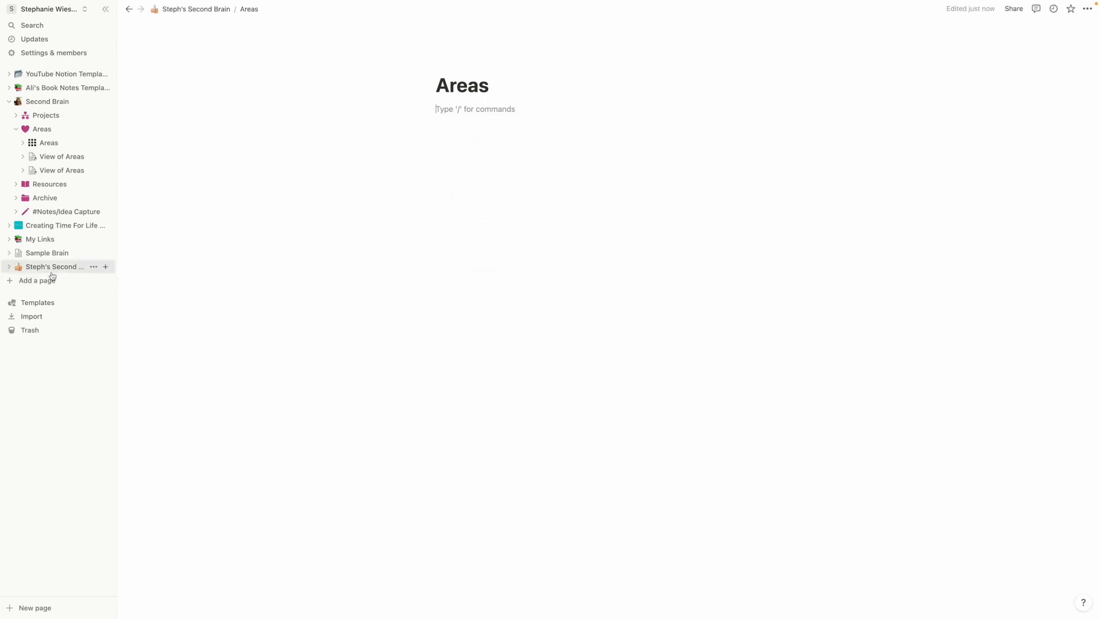
Step: Add a page inside the thumbs-up Second Brain's Areas page as a table based on a new database
{"action": "left_click", "coordinate": [9, 267]}
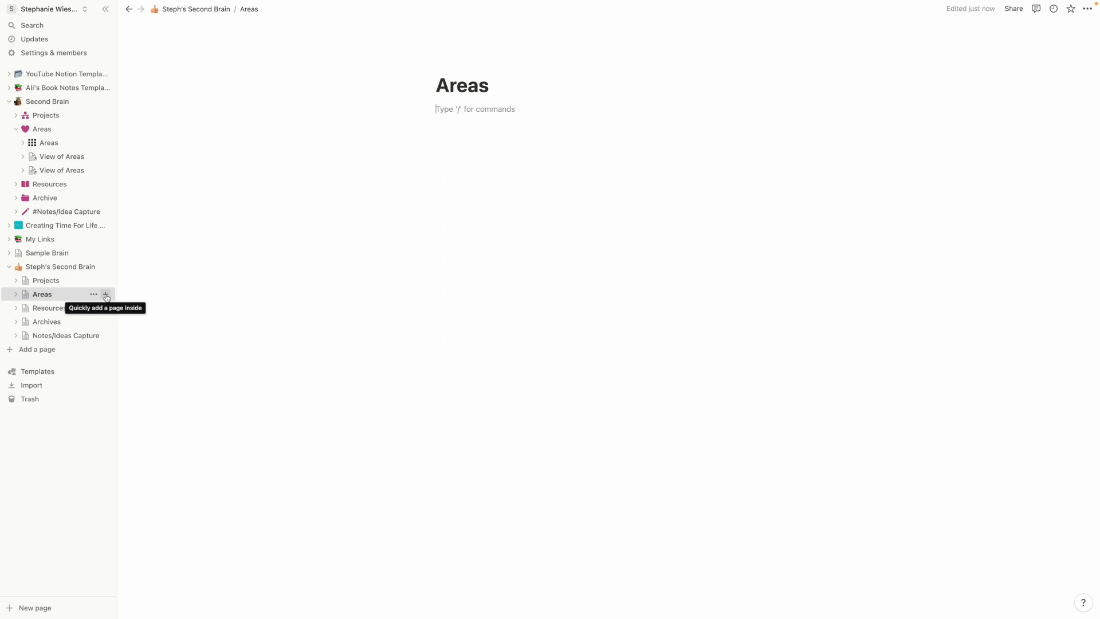
{"action": "left_click", "coordinate": [106, 294]}
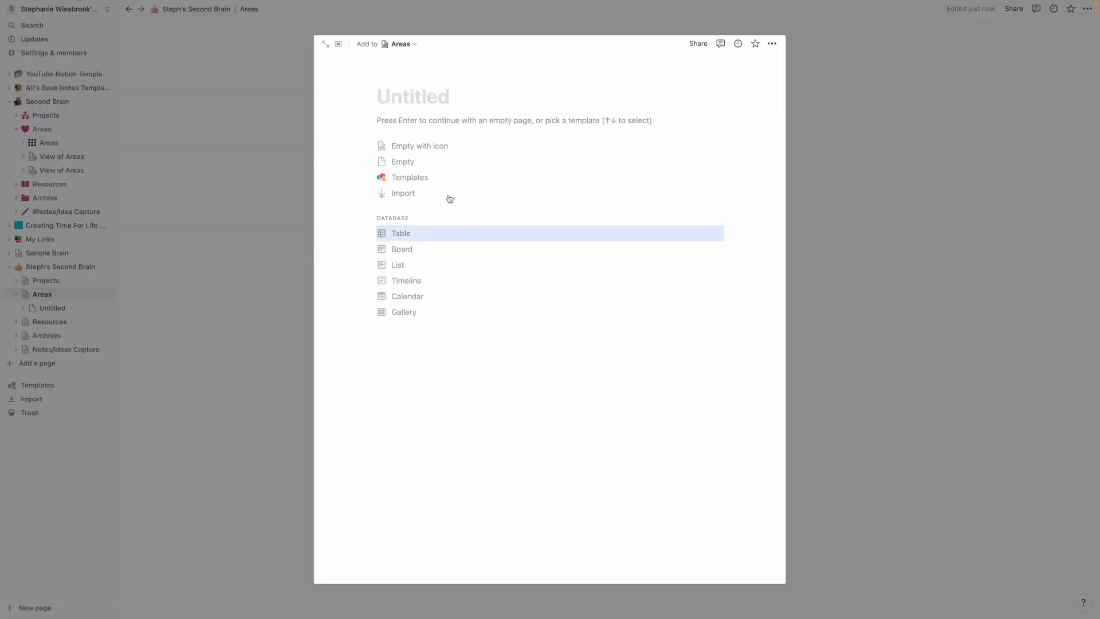
{"action": "left_click", "coordinate": [401, 234]}
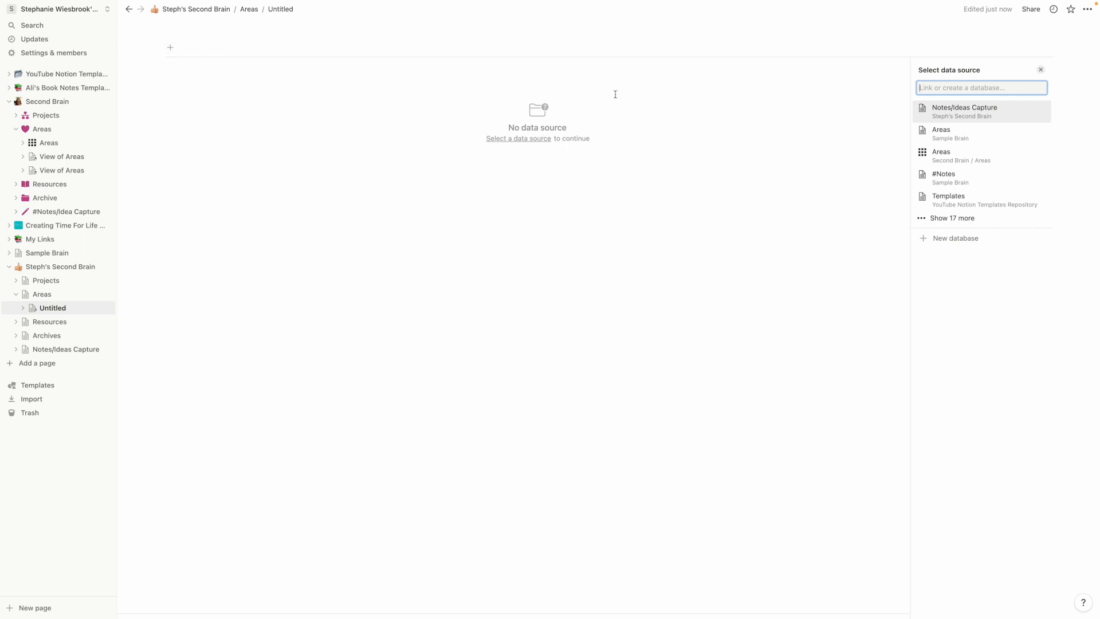
{"action": "left_click", "coordinate": [925, 243]}
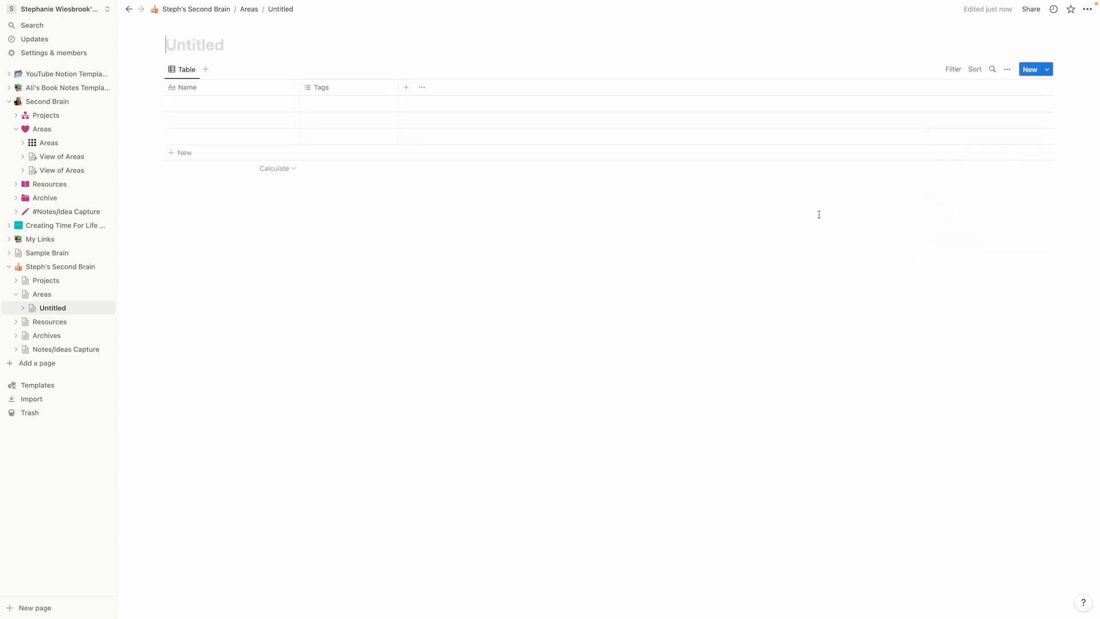
Step: Title the new untitled database "#Areas"
{"action": "type", "text": "Areas"}
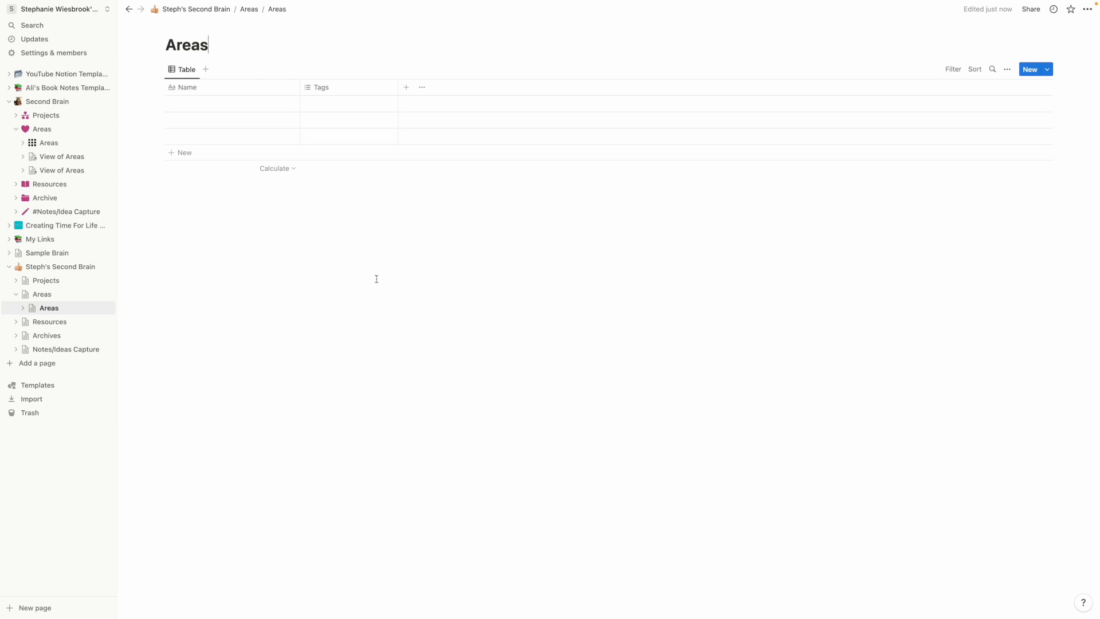
{"action": "left_click", "coordinate": [167, 45]}
{"action": "type", "text": "#"}
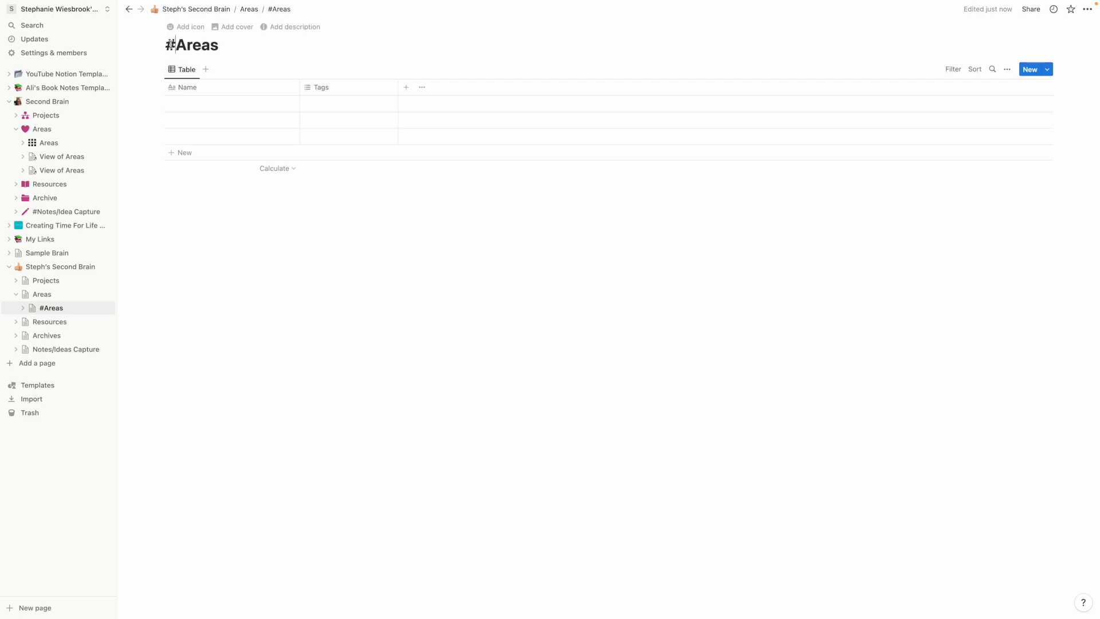
Step: Give the #Areas database a pink heart as its page icon
{"action": "left_click", "coordinate": [189, 29]}
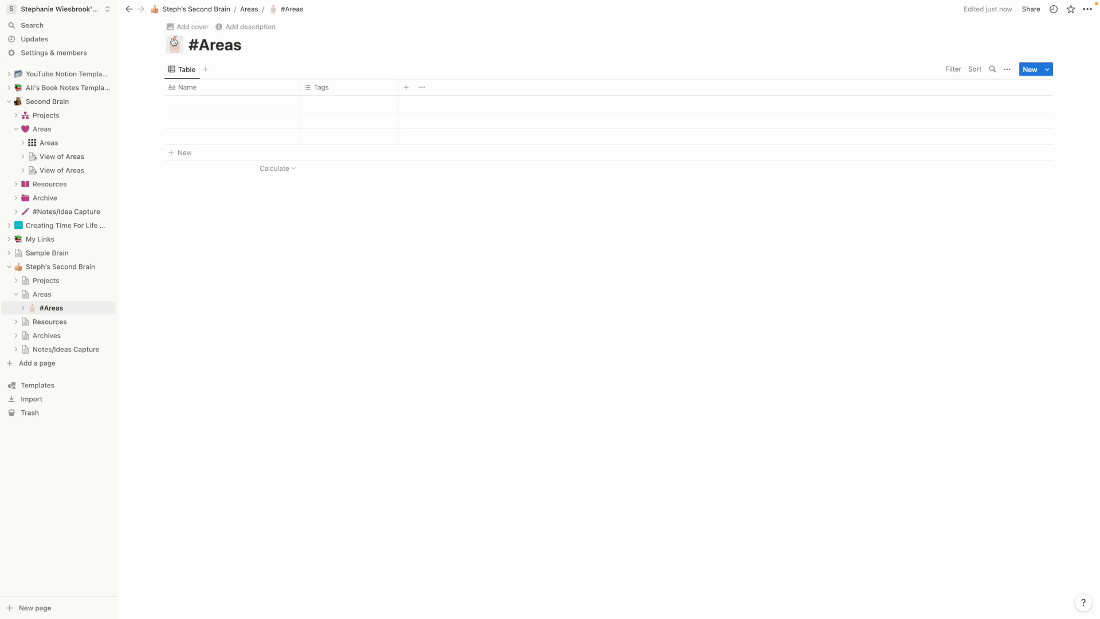
{"action": "left_click", "coordinate": [174, 48]}
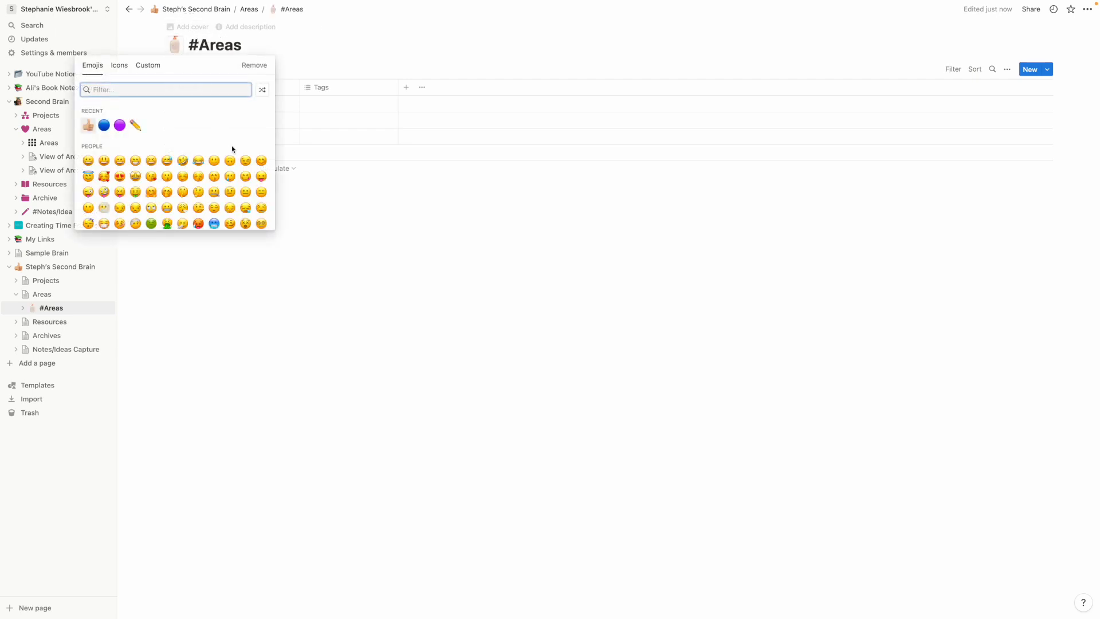
{"action": "left_click", "coordinate": [118, 68]}
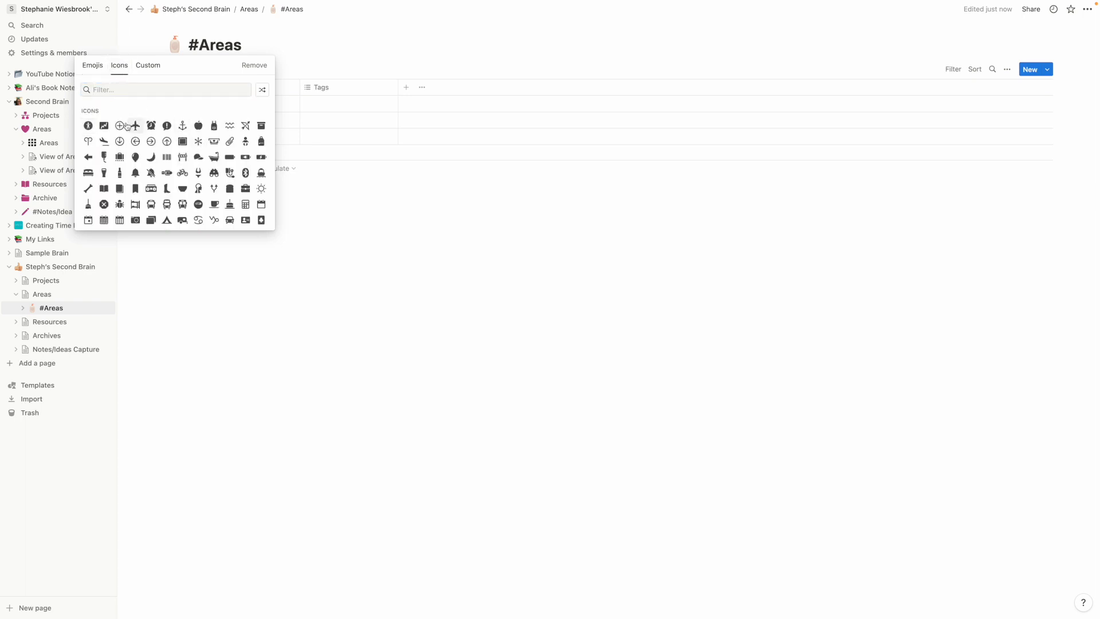
{"action": "left_click", "coordinate": [140, 90]}
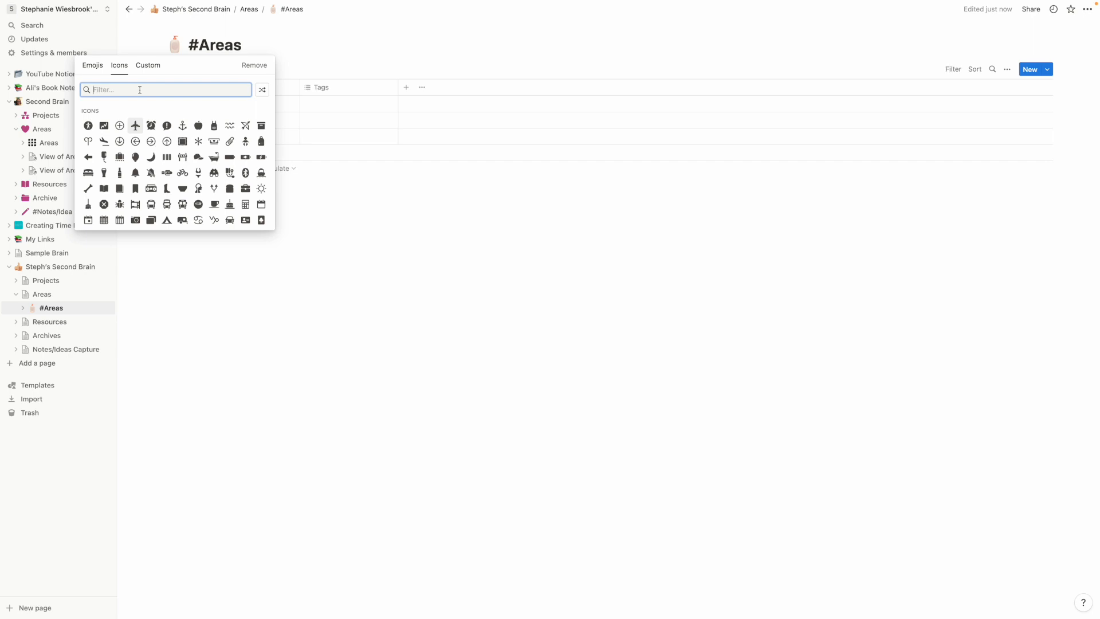
{"action": "type", "text": "hear"}
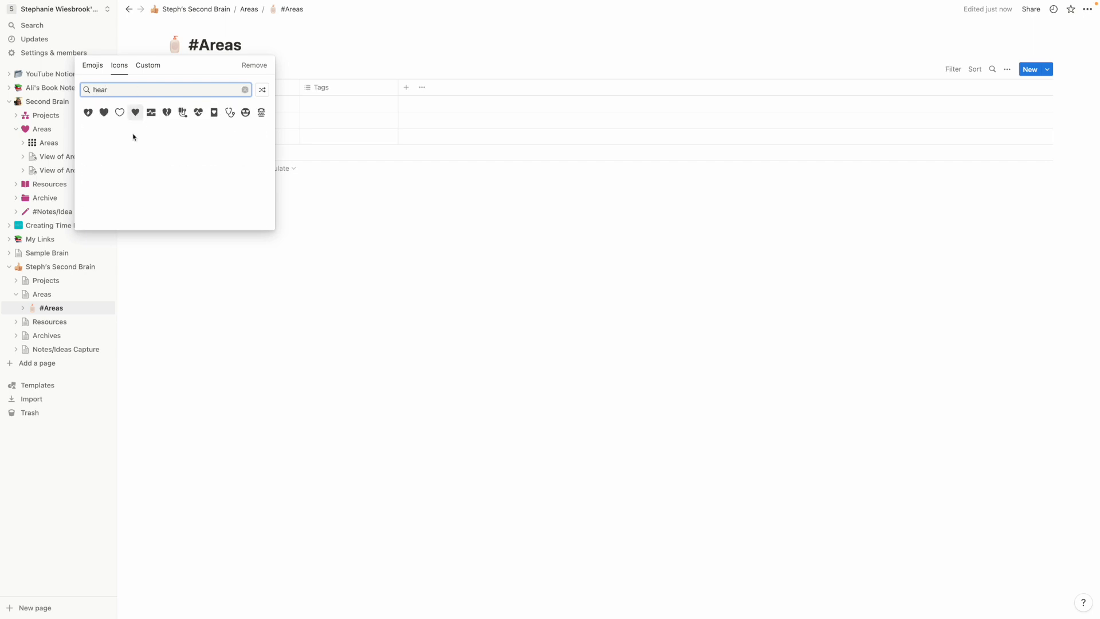
{"action": "left_click", "coordinate": [104, 114]}
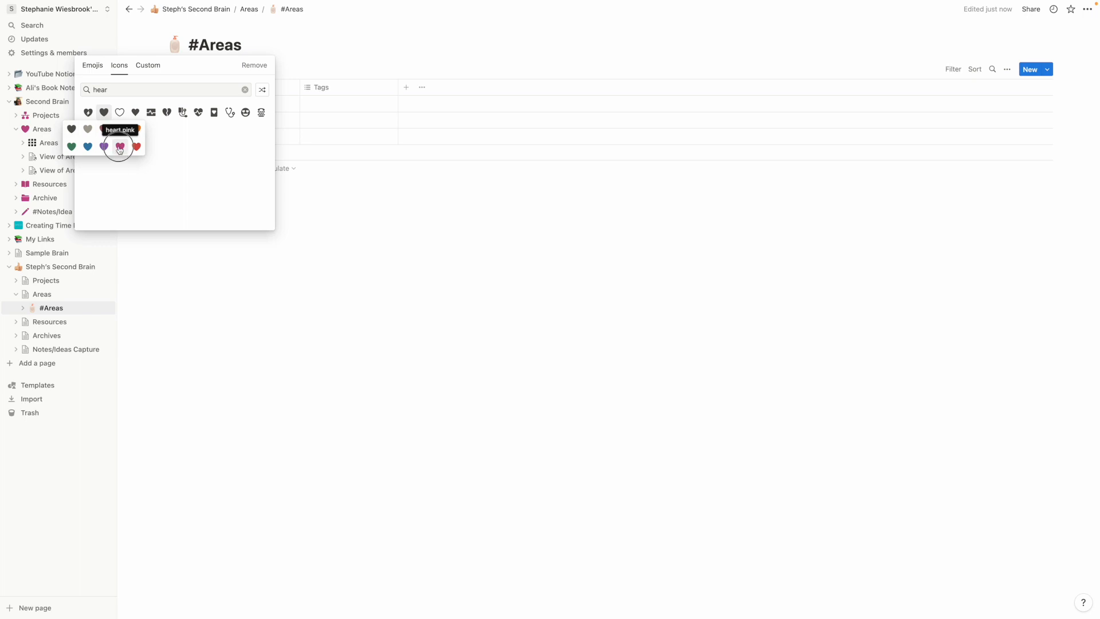
{"action": "left_click", "coordinate": [119, 148]}
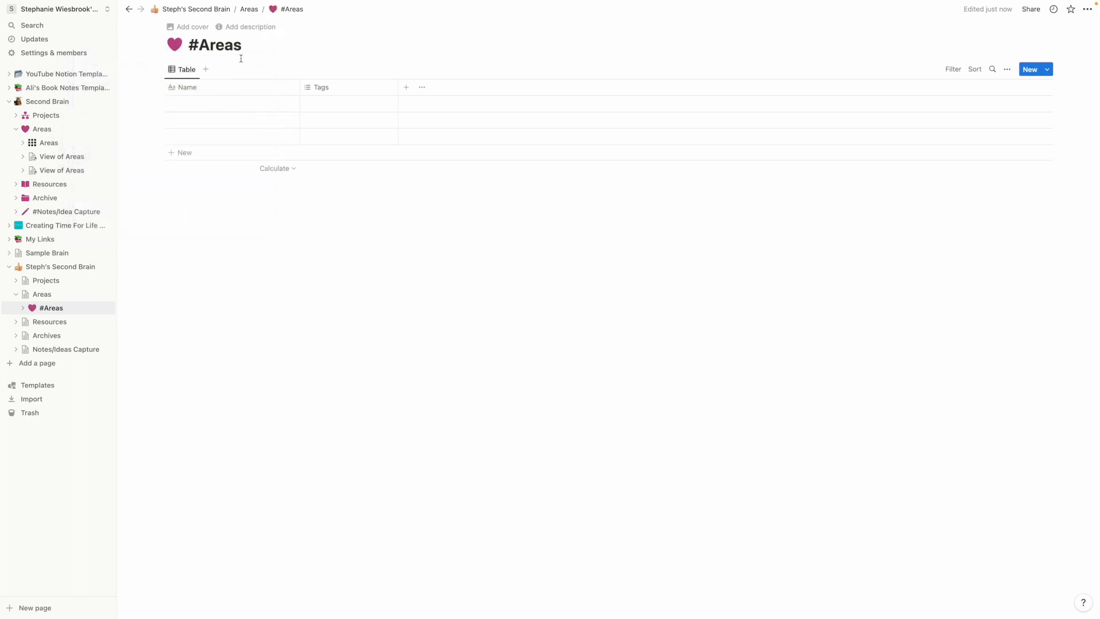
Step: Remove the "#" from the database title and go back to the parent Areas page
{"action": "left_click", "coordinate": [198, 45]}
{"action": "key", "text": "BackSpace"}
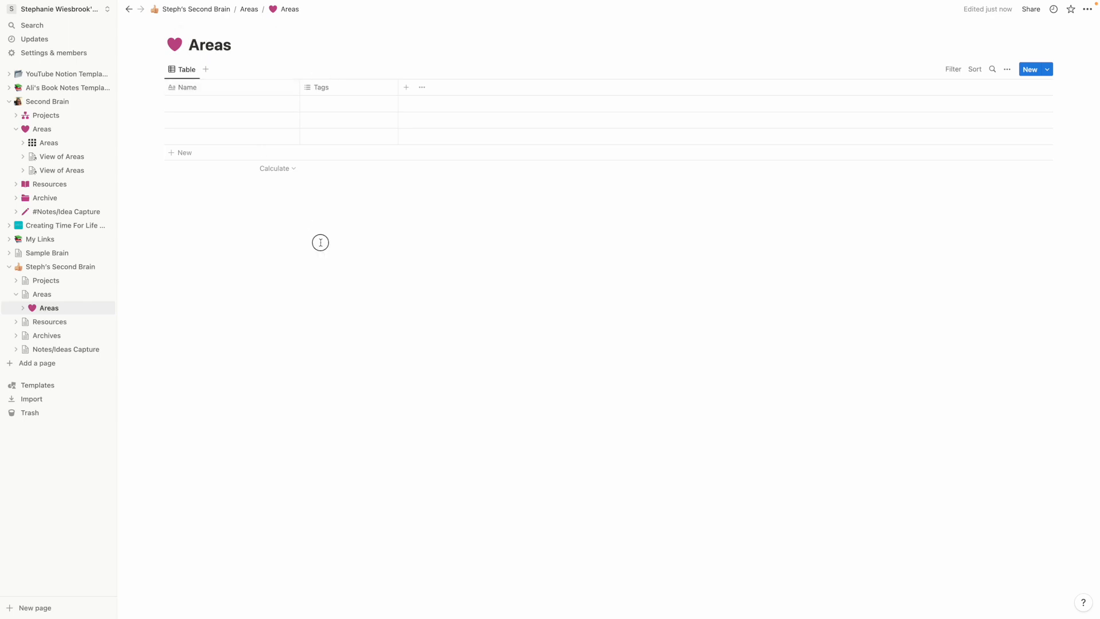
{"action": "left_click", "coordinate": [249, 10]}
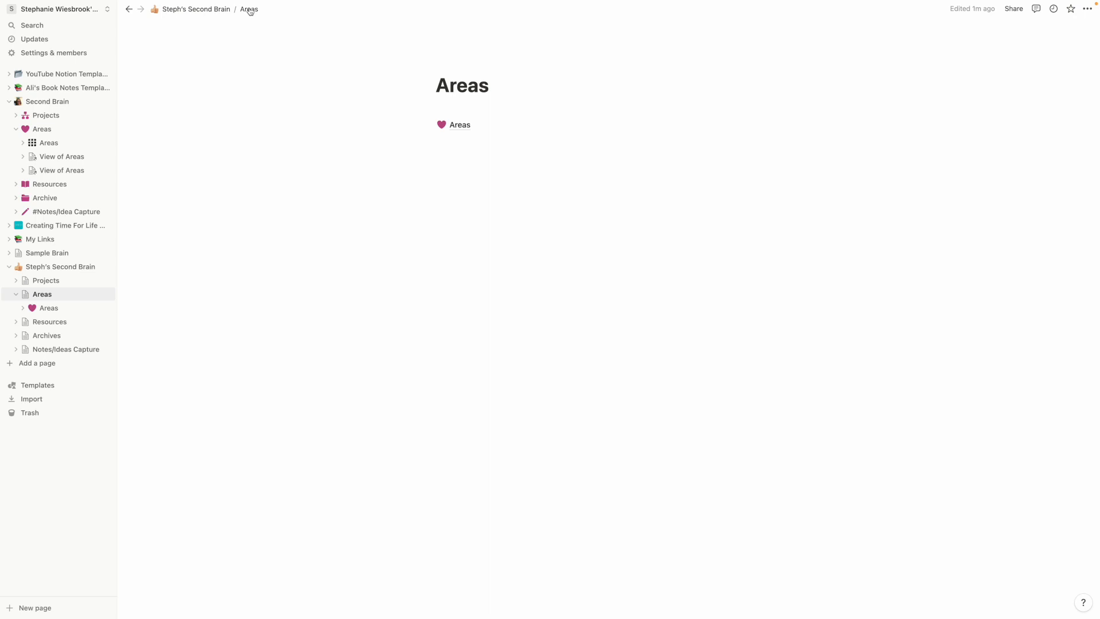
Step: Open the heart-icon Areas database and fill its first row with the name "Productivity" and a new tag "Personal"
{"action": "left_click", "coordinate": [462, 126]}
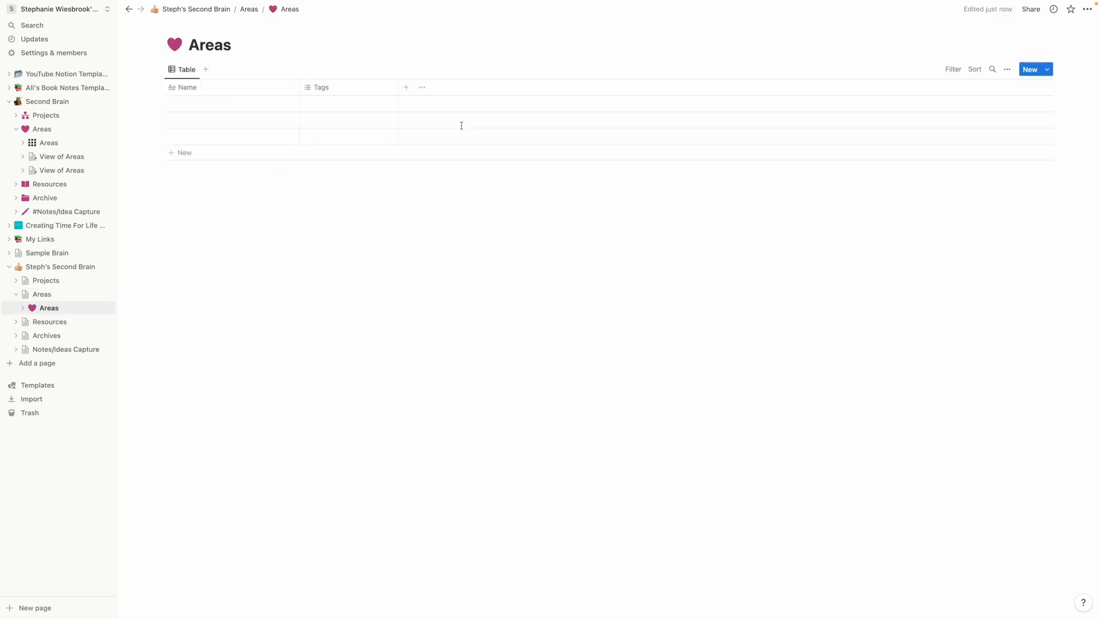
{"action": "left_click", "coordinate": [188, 104]}
{"action": "type", "text": "Prod"}
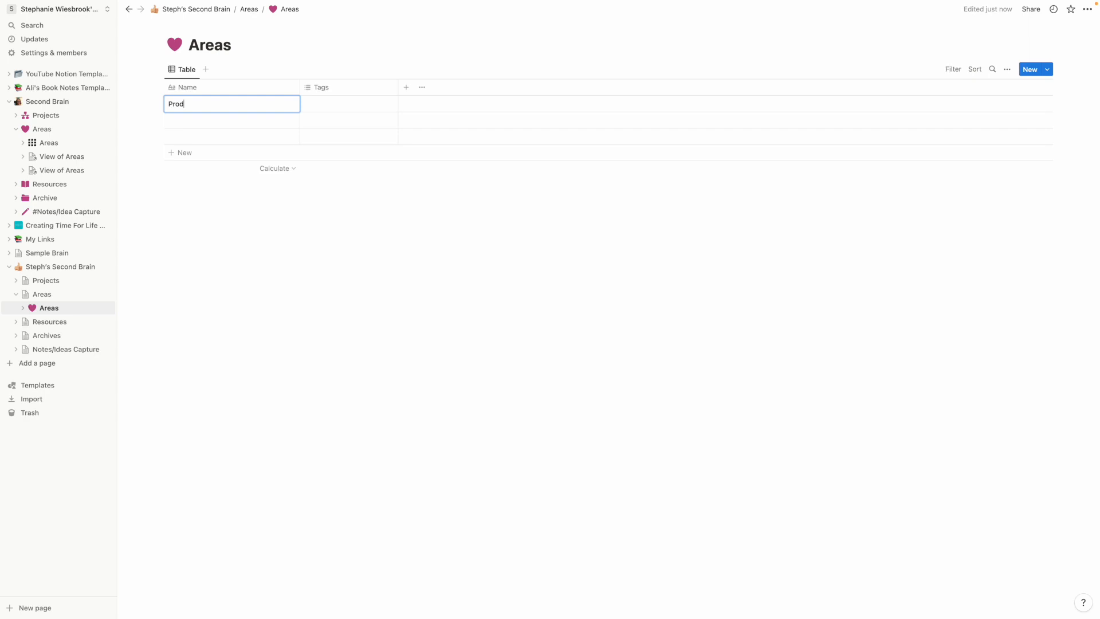
{"action": "type", "text": "uctivity"}
{"action": "key", "text": "Tab"}
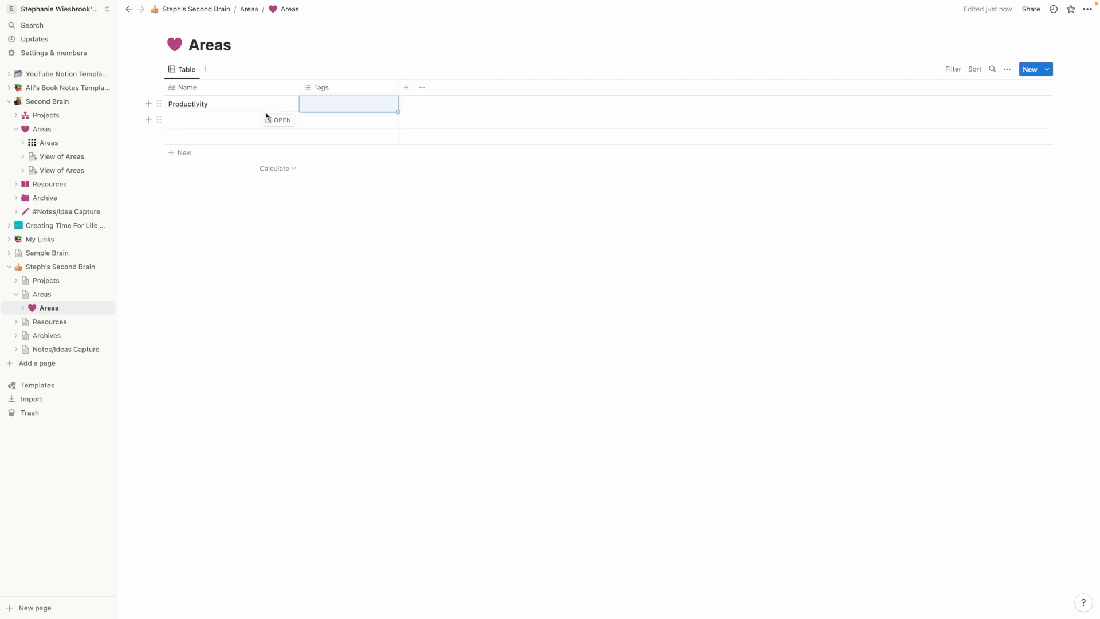
{"action": "type", "text": "Personal"}
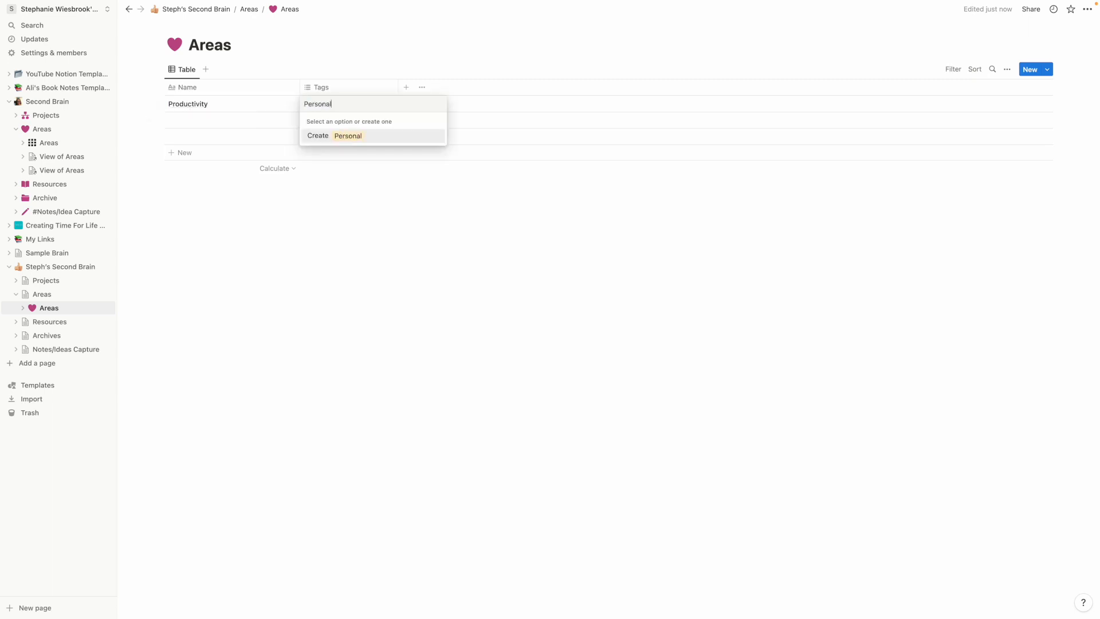
{"action": "key", "text": "Return"}
{"action": "left_click", "coordinate": [232, 129]}
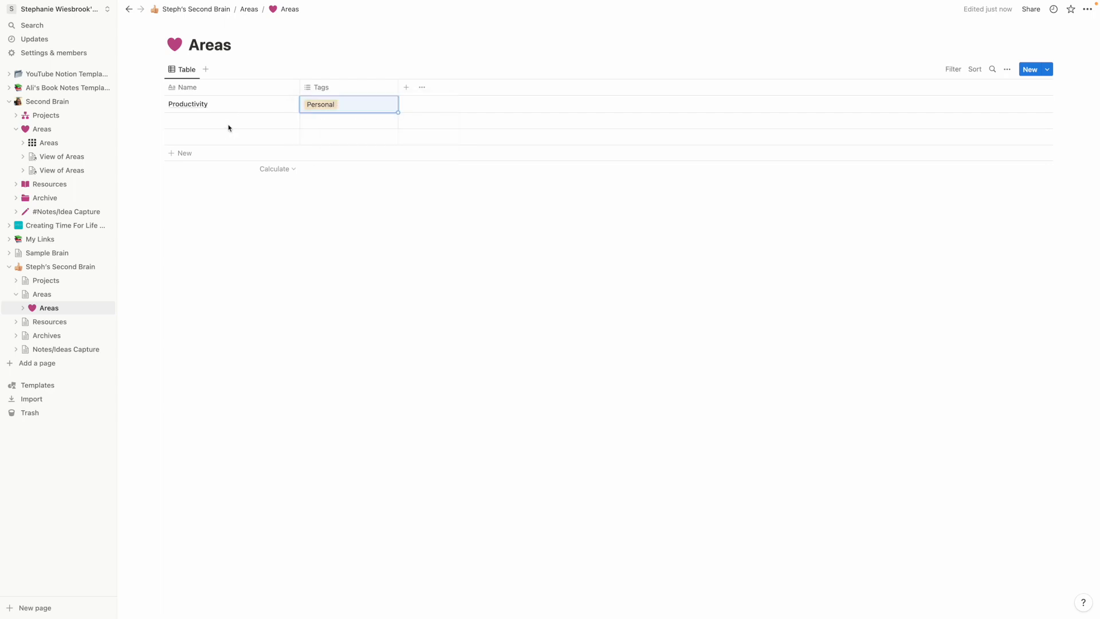
Step: Fill the second row of the Areas table with the name "Specials Team" and a new tag "School"
{"action": "left_click", "coordinate": [218, 119]}
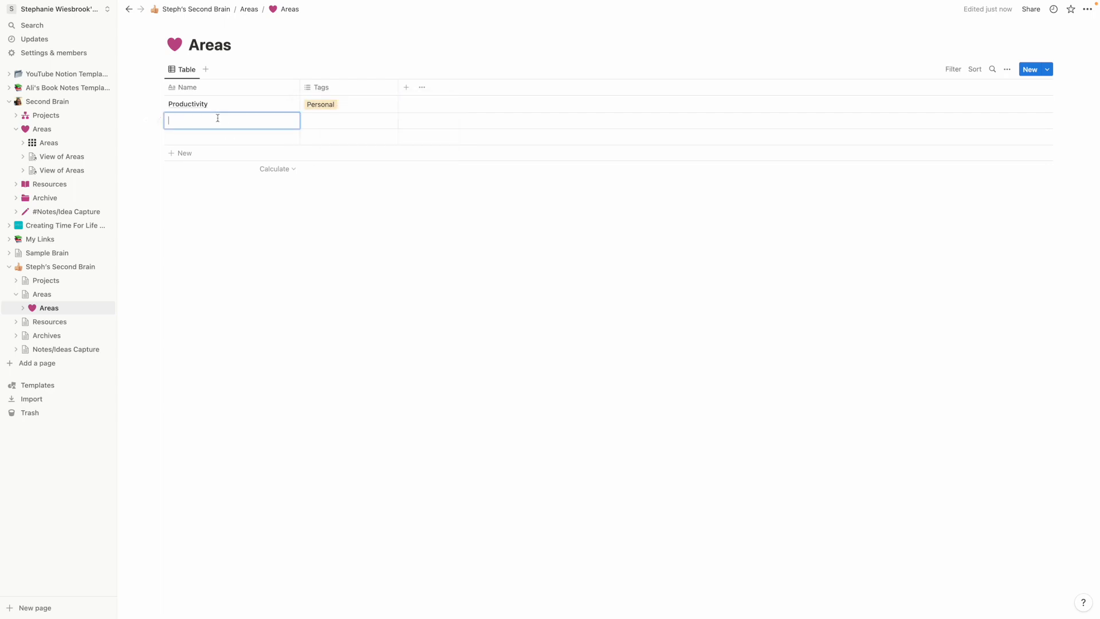
{"action": "type", "text": "He"}
{"action": "key", "text": "BackSpace"}
{"action": "key", "text": "BackSpace"}
{"action": "type", "text": "Specials Team"}
{"action": "key", "text": "Tab"}
{"action": "type", "text": "Schoo"}
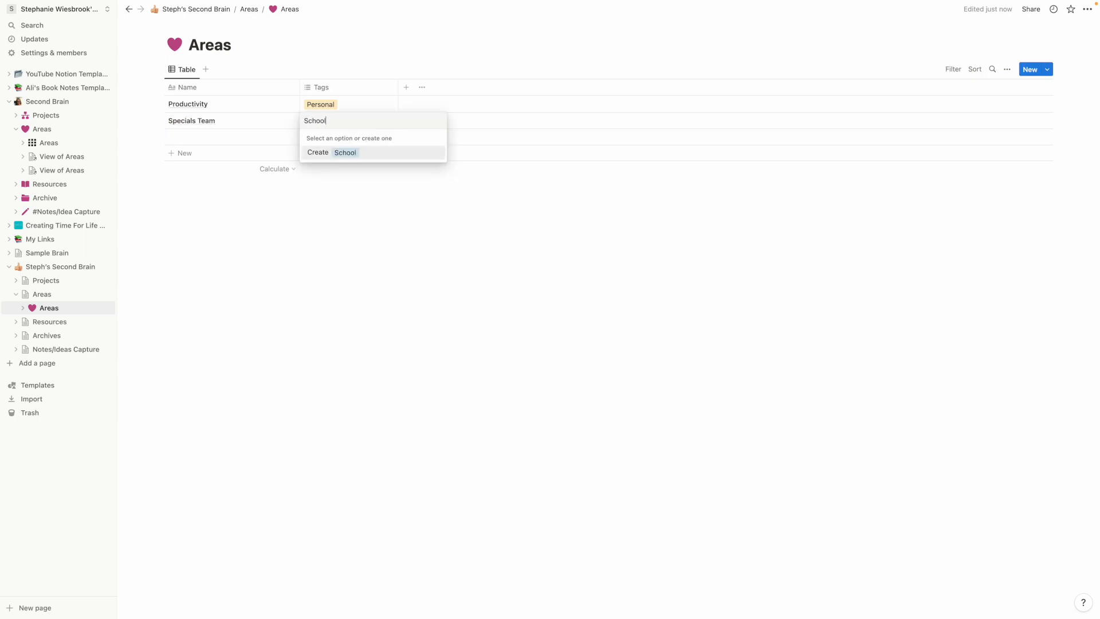
{"action": "key", "text": "Return"}
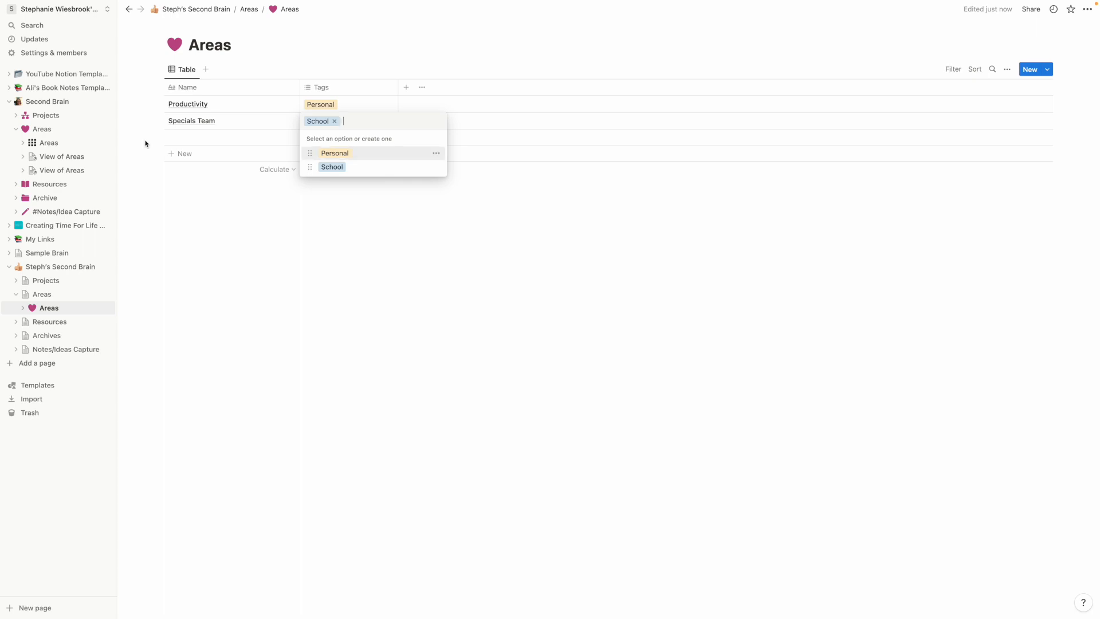
{"action": "left_click", "coordinate": [201, 141]}
Step: Name the third row of the Areas table "Music Team" and tag it School
{"action": "left_click", "coordinate": [201, 138]}
{"action": "type", "text": "Music Team"}
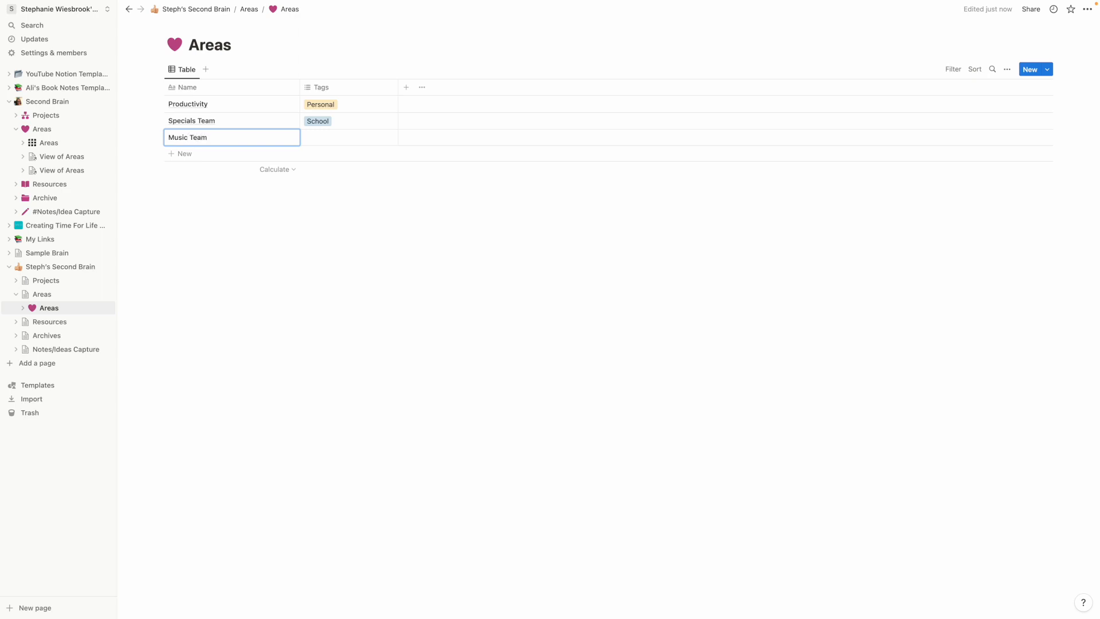
{"action": "key", "text": "Tab"}
{"action": "type", "text": "School"}
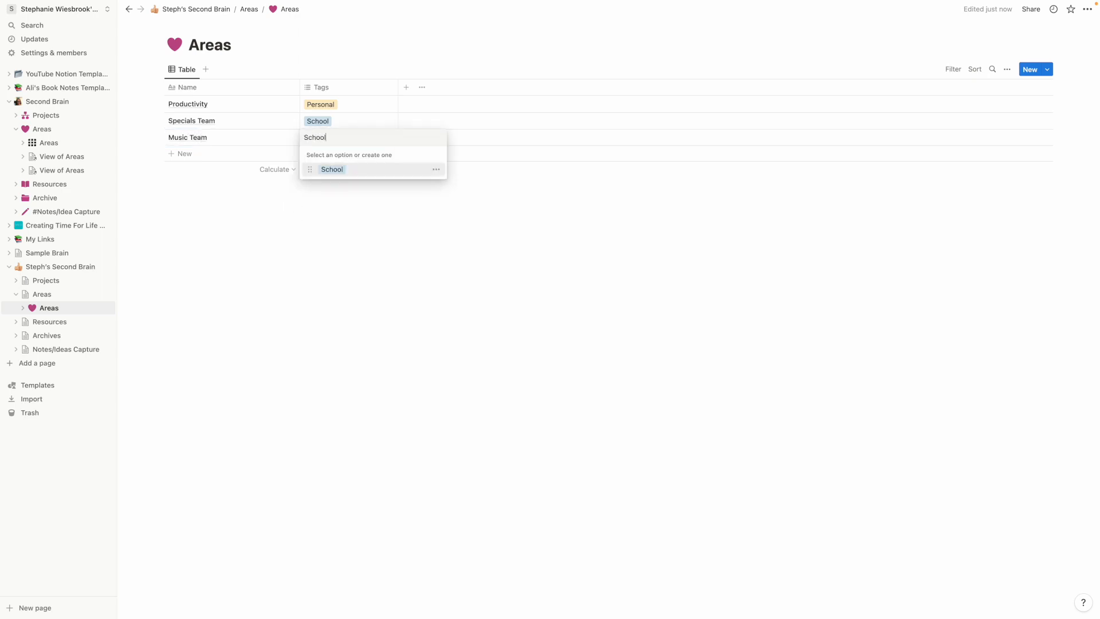
{"action": "key", "text": "Return"}
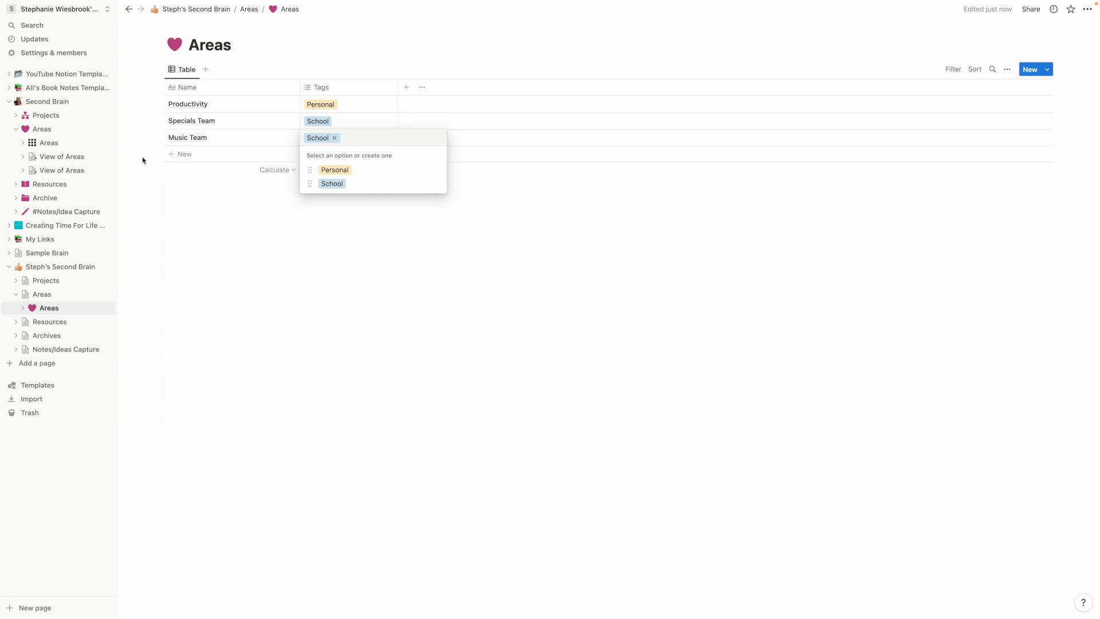
{"action": "key", "text": "Escape"}
Step: Add two rows below Music Team, naming the first one "Webmaster" and tagging it School
{"action": "left_click", "coordinate": [180, 156]}
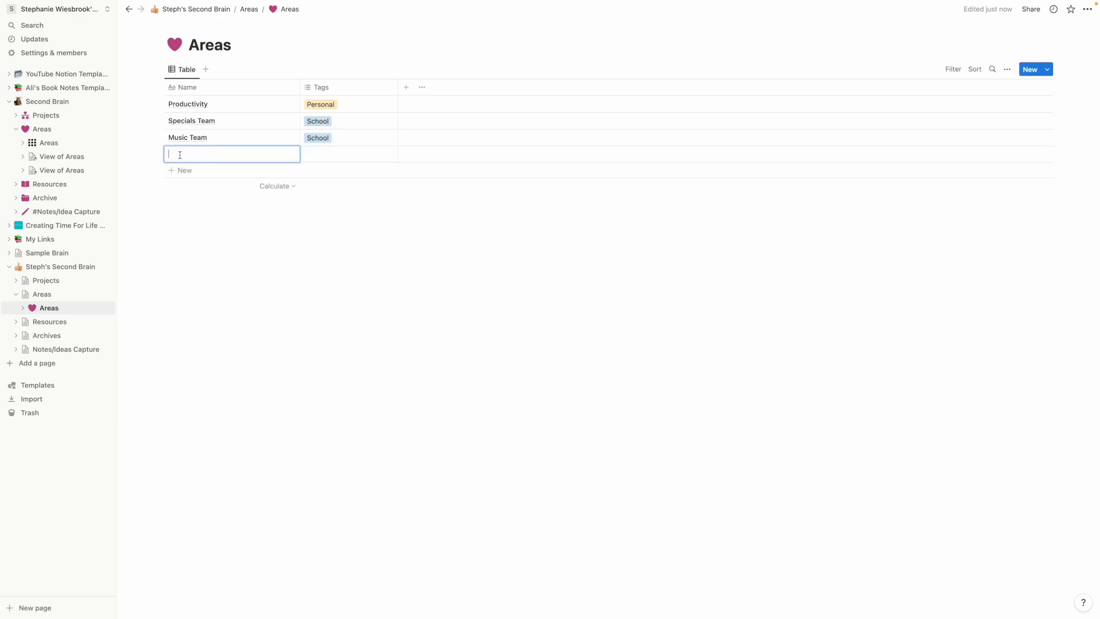
{"action": "left_click", "coordinate": [174, 170]}
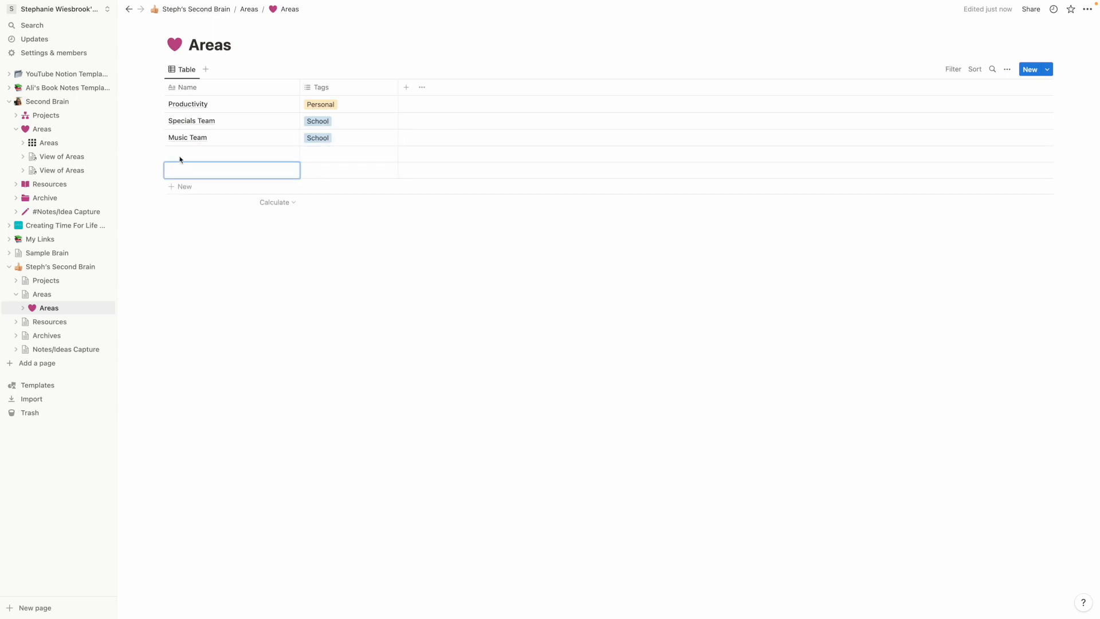
{"action": "left_click", "coordinate": [185, 154]}
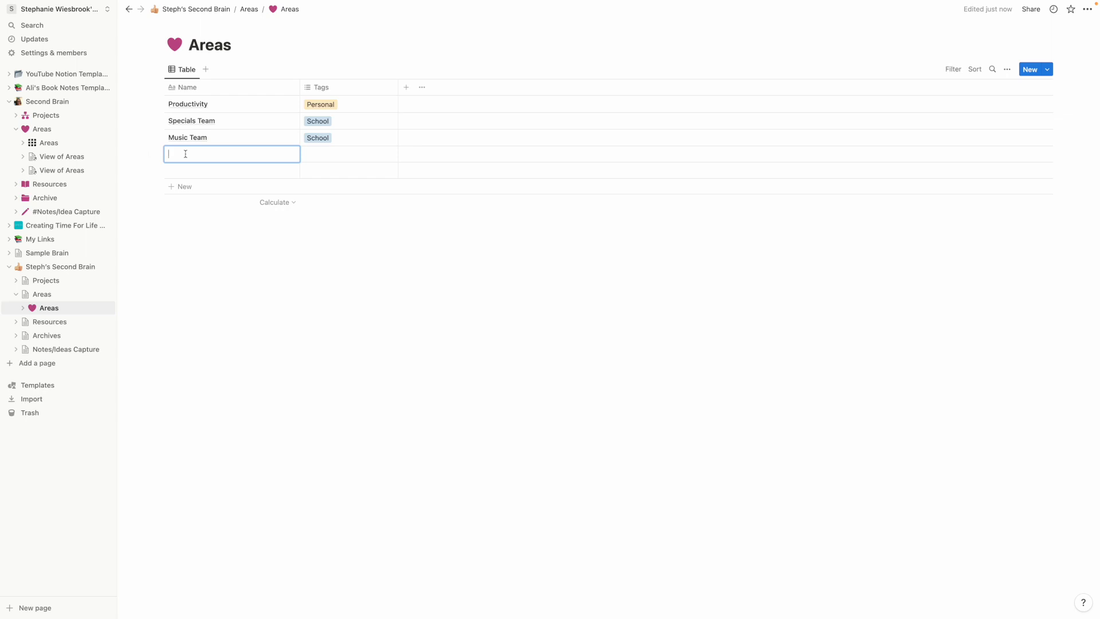
{"action": "type", "text": "Webmaster"}
{"action": "key", "text": "Tab"}
{"action": "type", "text": "school"}
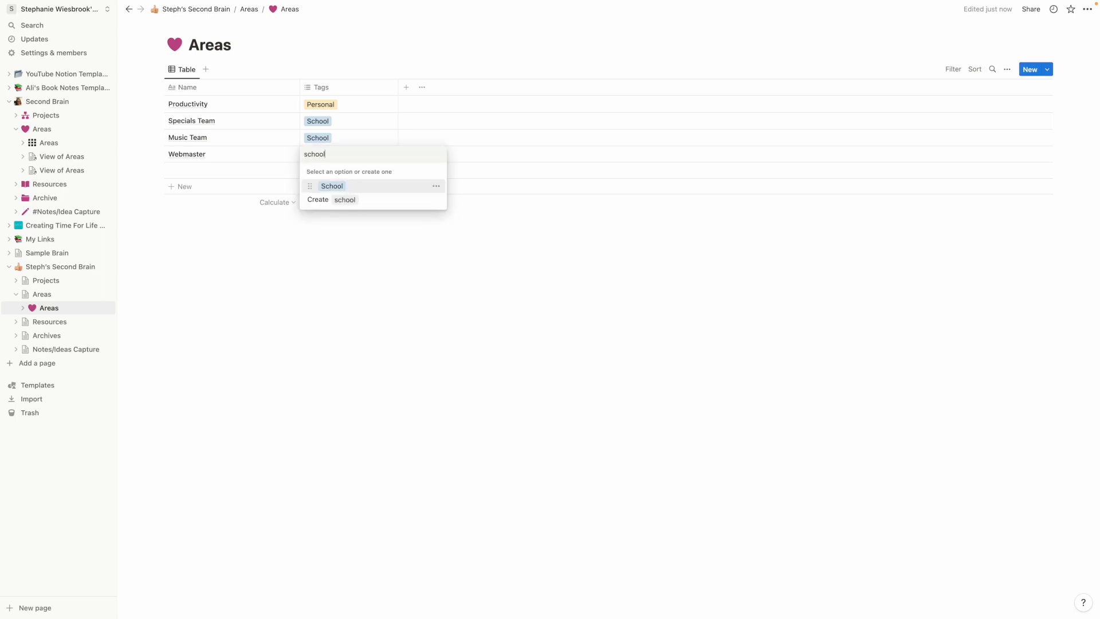
{"action": "key", "text": "Return"}
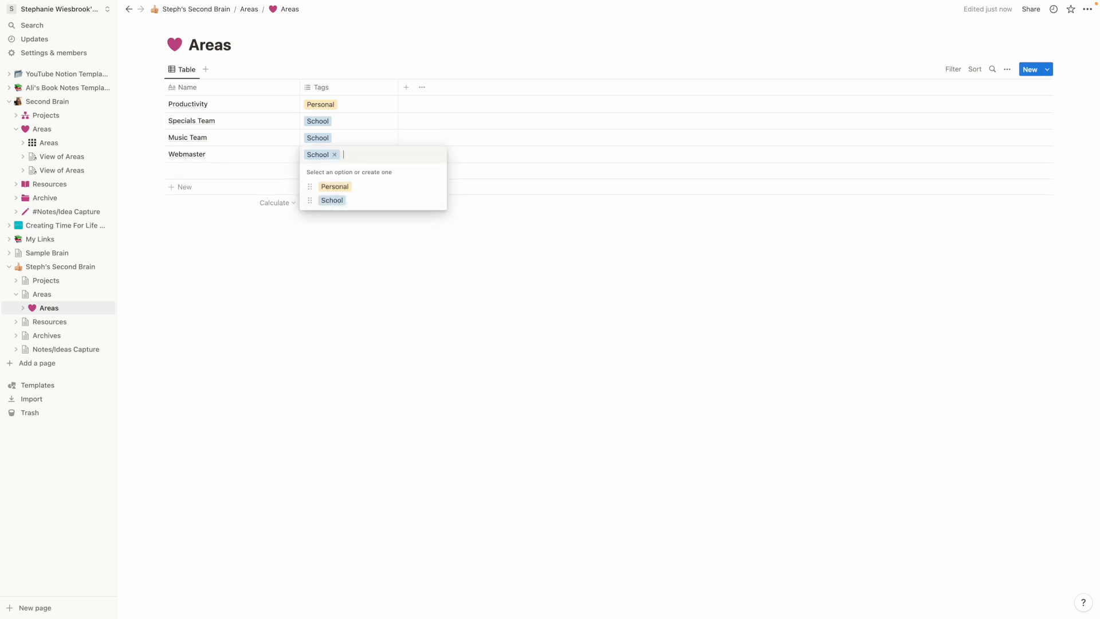
{"action": "left_click", "coordinate": [182, 171]}
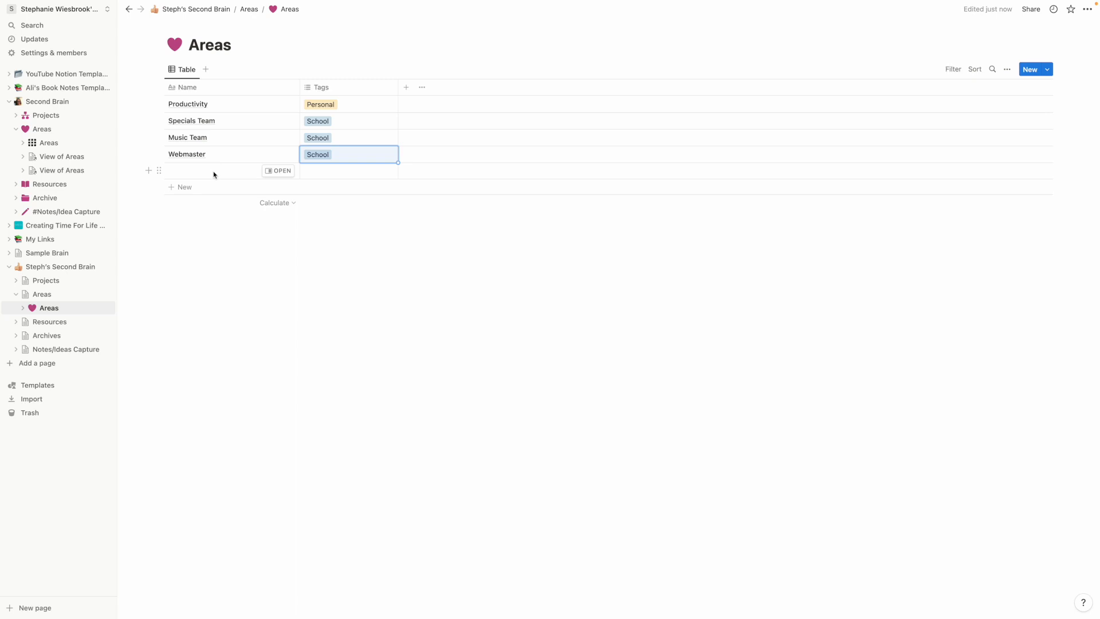
Step: Name the empty row below Webmaster "Yearbook" and tag it School
{"action": "left_click", "coordinate": [204, 172]}
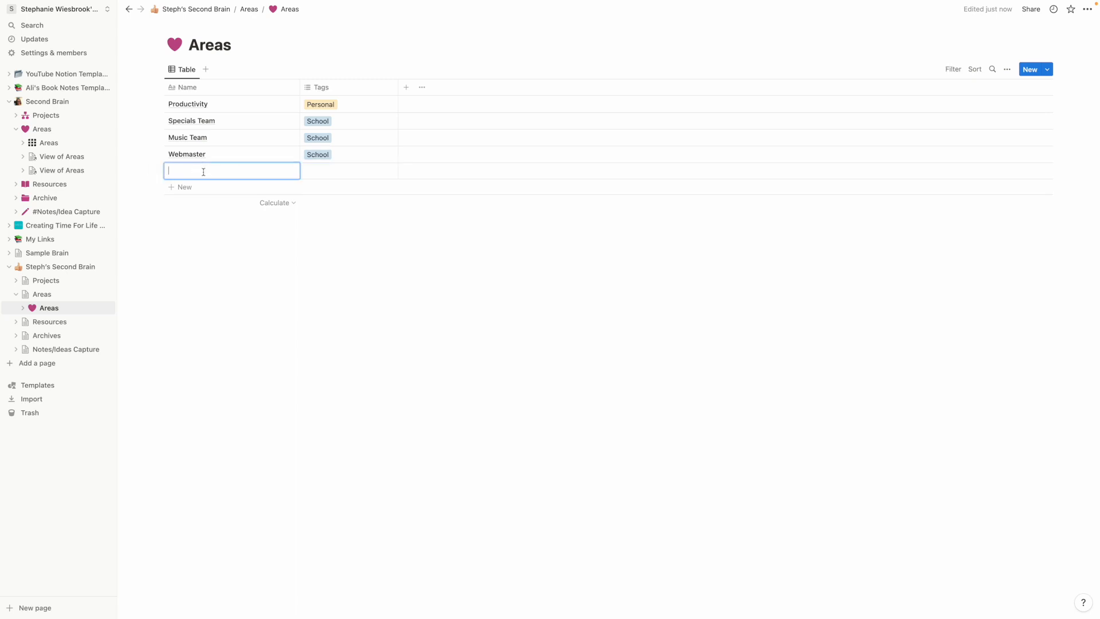
{"action": "type", "text": "Yearbook"}
{"action": "key", "text": "Return"}
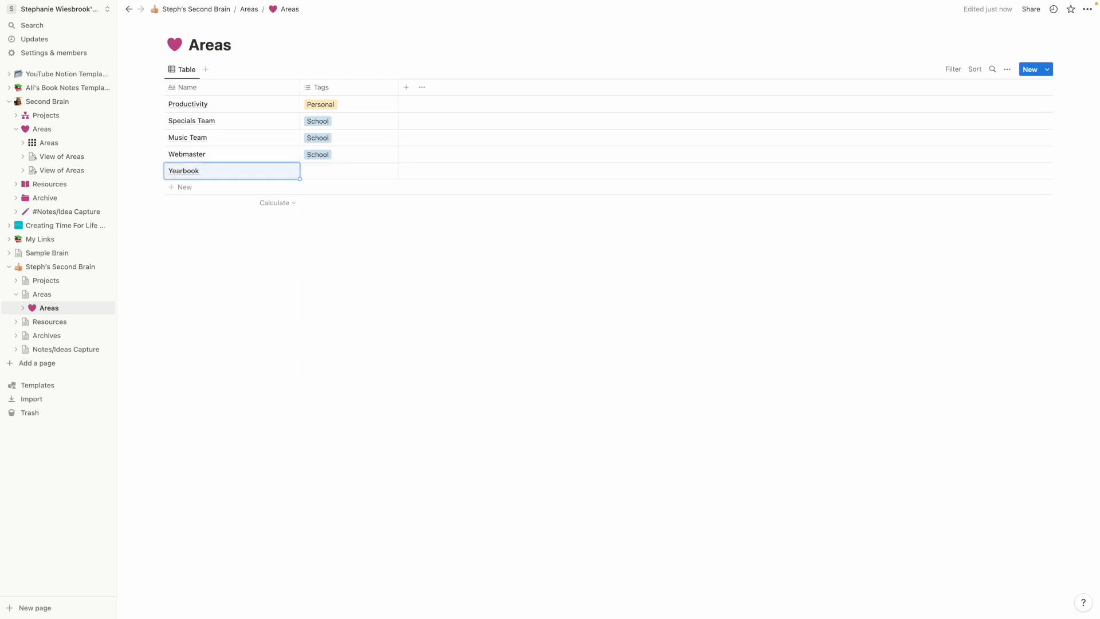
{"action": "left_click", "coordinate": [326, 176]}
{"action": "left_click", "coordinate": [334, 217]}
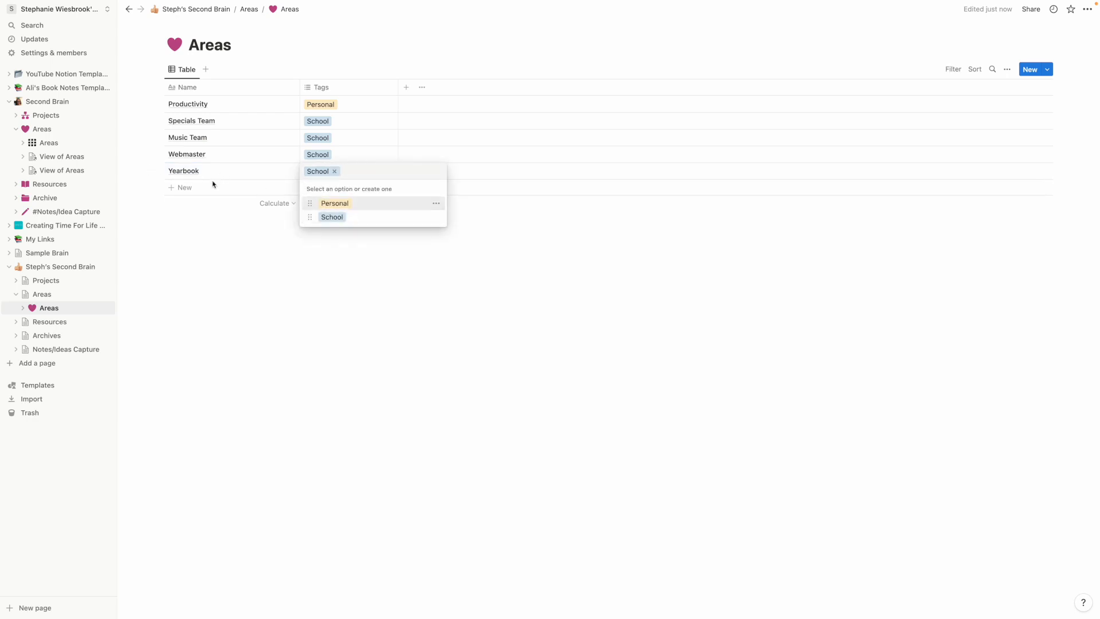
{"action": "left_click", "coordinate": [182, 187]}
Step: Add a row named "Honor Choir" below Yearbook and tag it School
{"action": "left_click", "coordinate": [178, 188]}
{"action": "type", "text": "Honor Choir"}
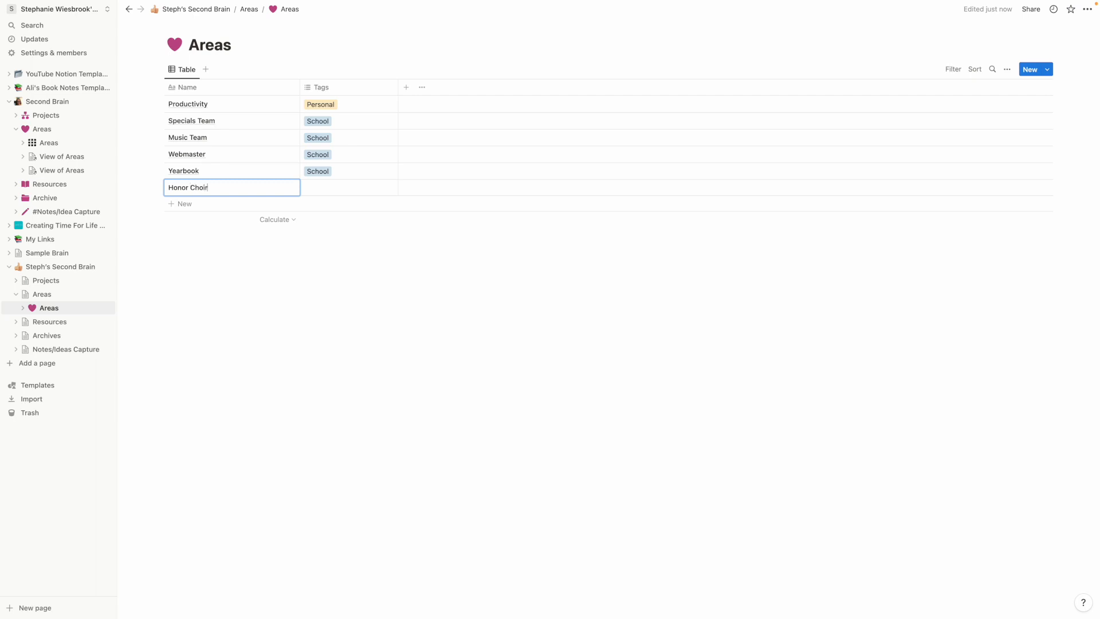
{"action": "left_click", "coordinate": [317, 187]}
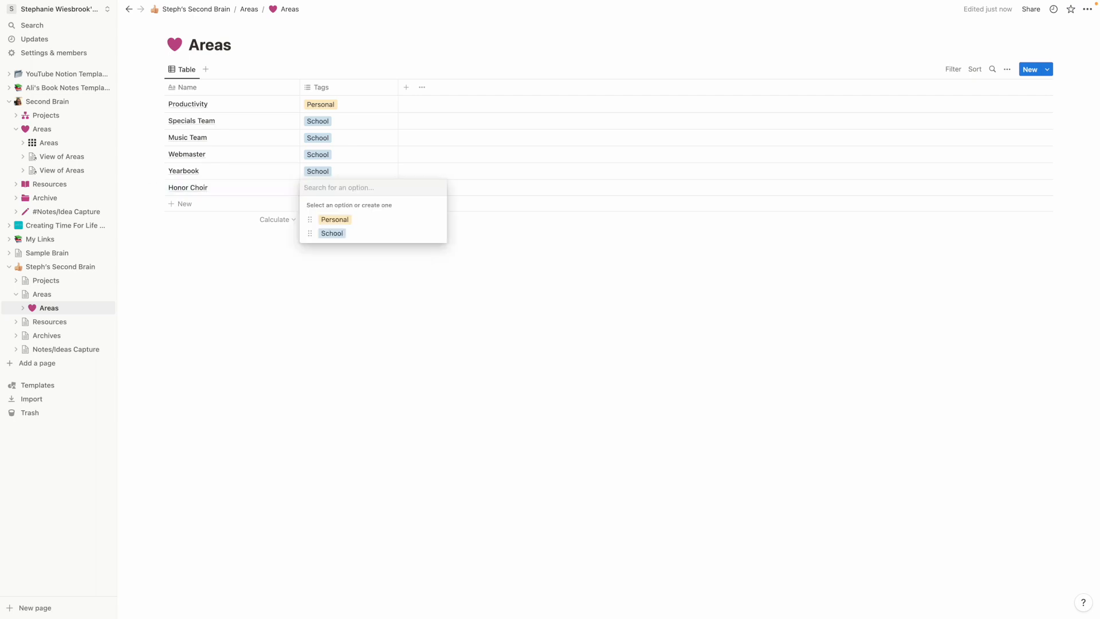
{"action": "type", "text": "School"}
{"action": "key", "text": "Return"}
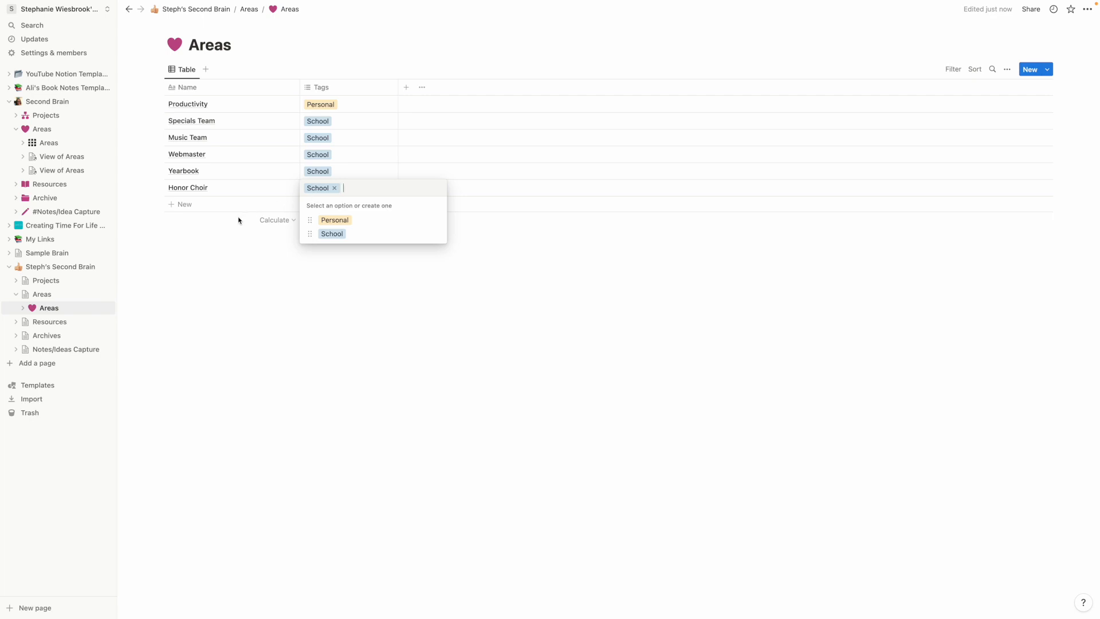
{"action": "key", "text": "Escape"}
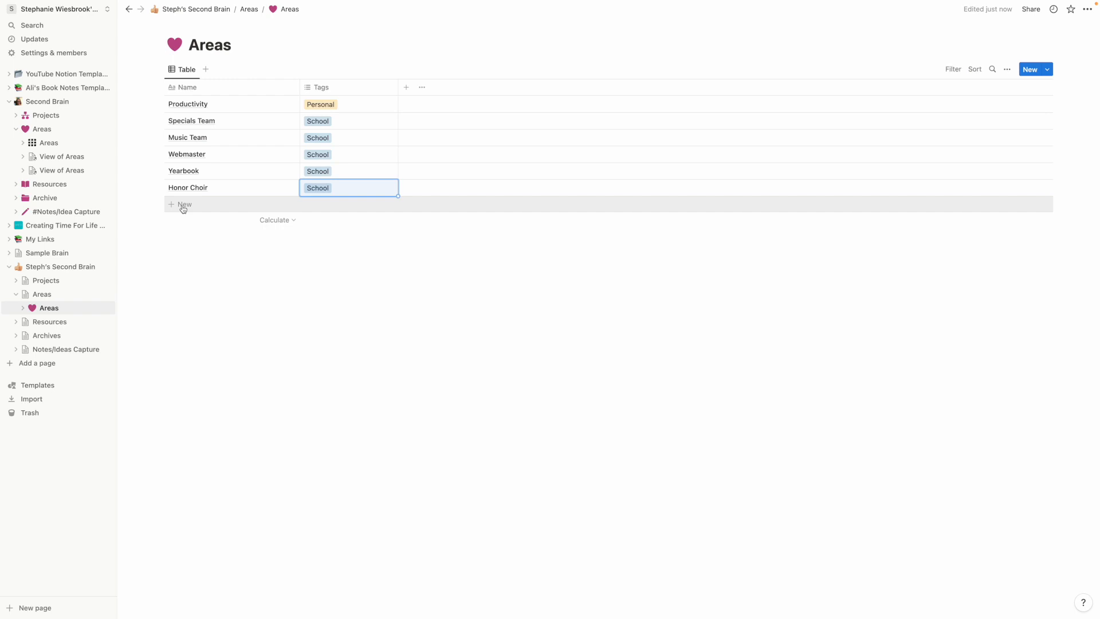
Step: Add a row named "Lesson Plans" below Honor Choir and tag it School
{"action": "left_click", "coordinate": [183, 207]}
{"action": "type", "text": "Lesson"}
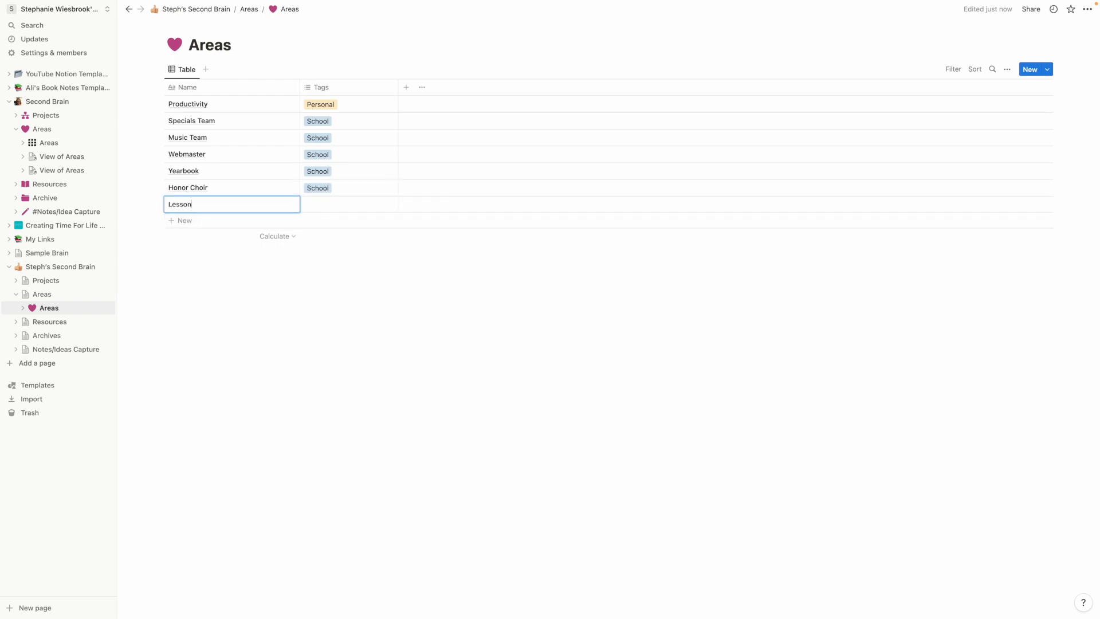
{"action": "type", "text": " Plans"}
{"action": "key", "text": "Tab"}
{"action": "type", "text": "School"}
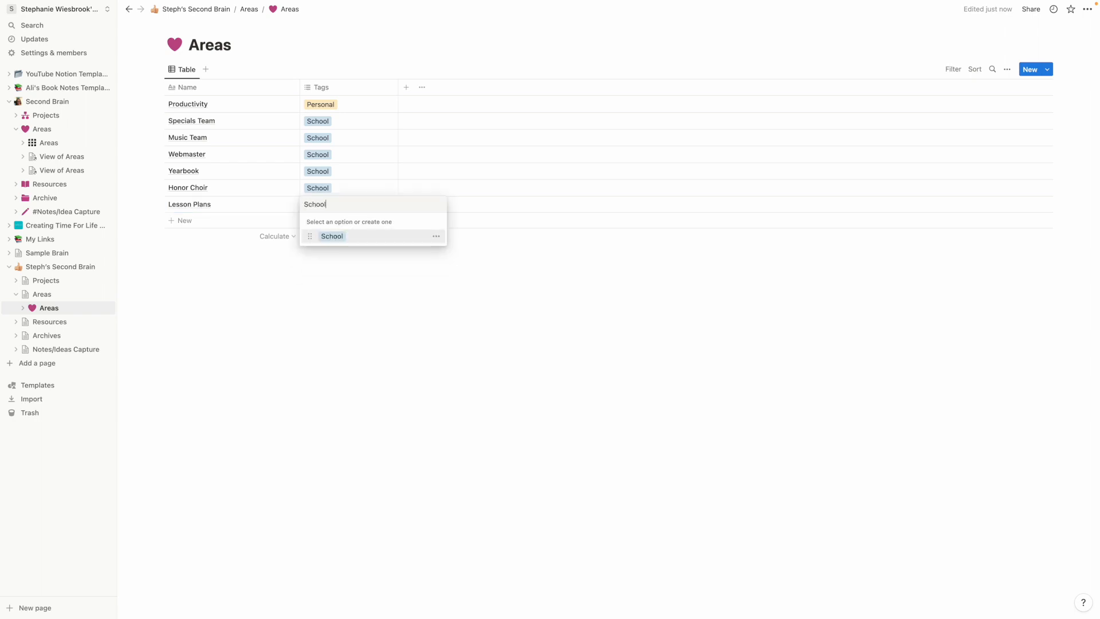
{"action": "key", "text": "Return"}
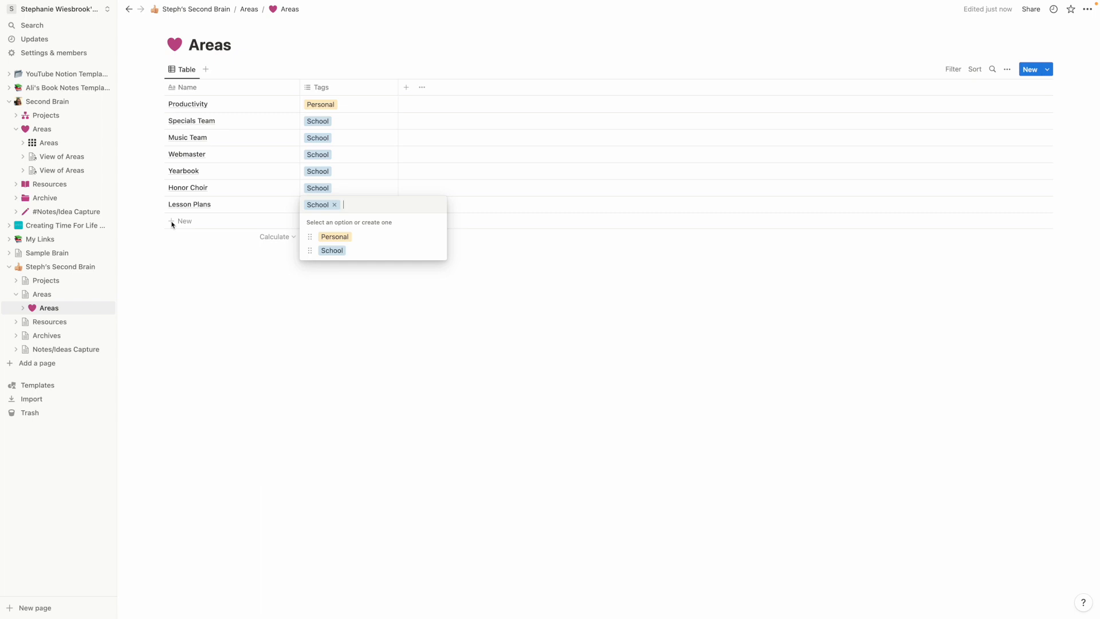
{"action": "key", "text": "Escape"}
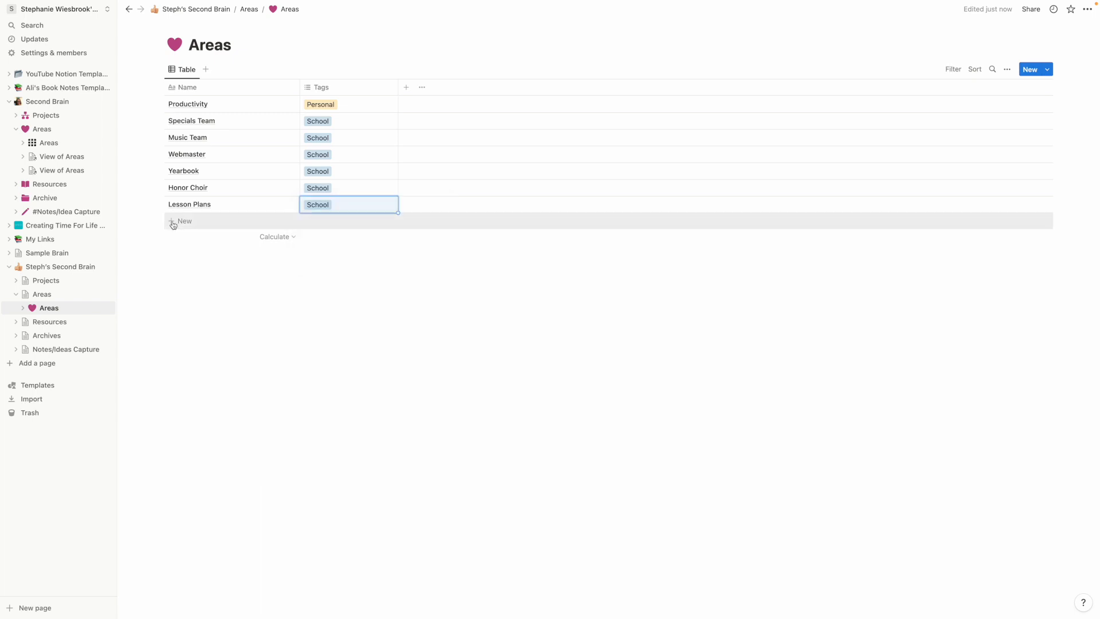
Step: Add a row named "Education" below Lesson Plans and give it a new tag, "Creating Time For Life"
{"action": "left_click", "coordinate": [173, 222]}
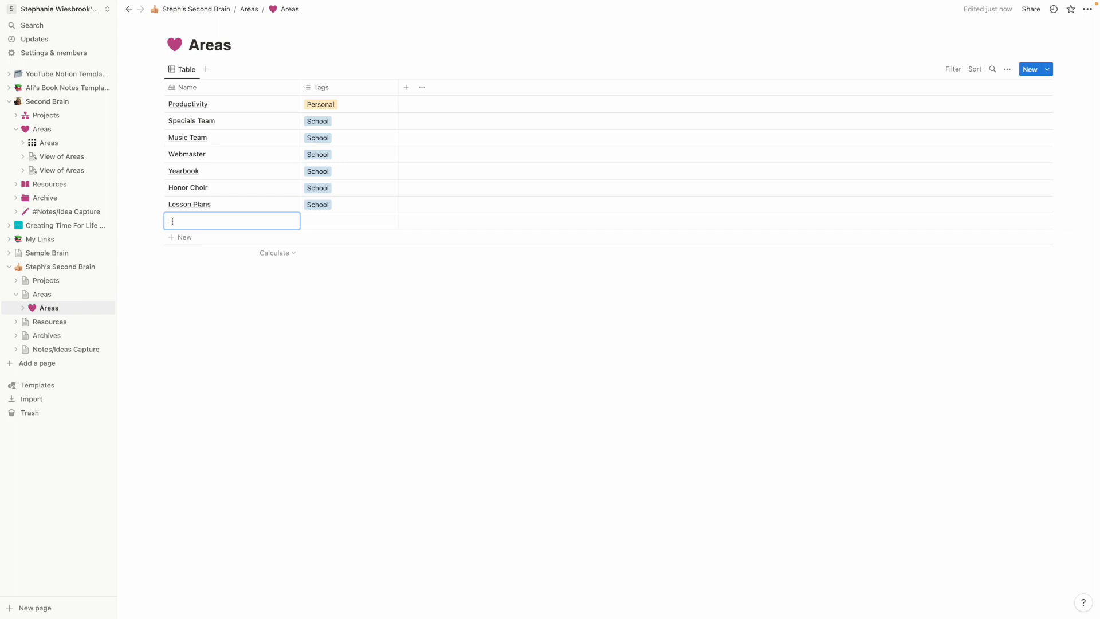
{"action": "type", "text": "Education"}
{"action": "key", "text": "Tab"}
{"action": "type", "text": "Creating Time For Life"}
{"action": "key", "text": "Return"}
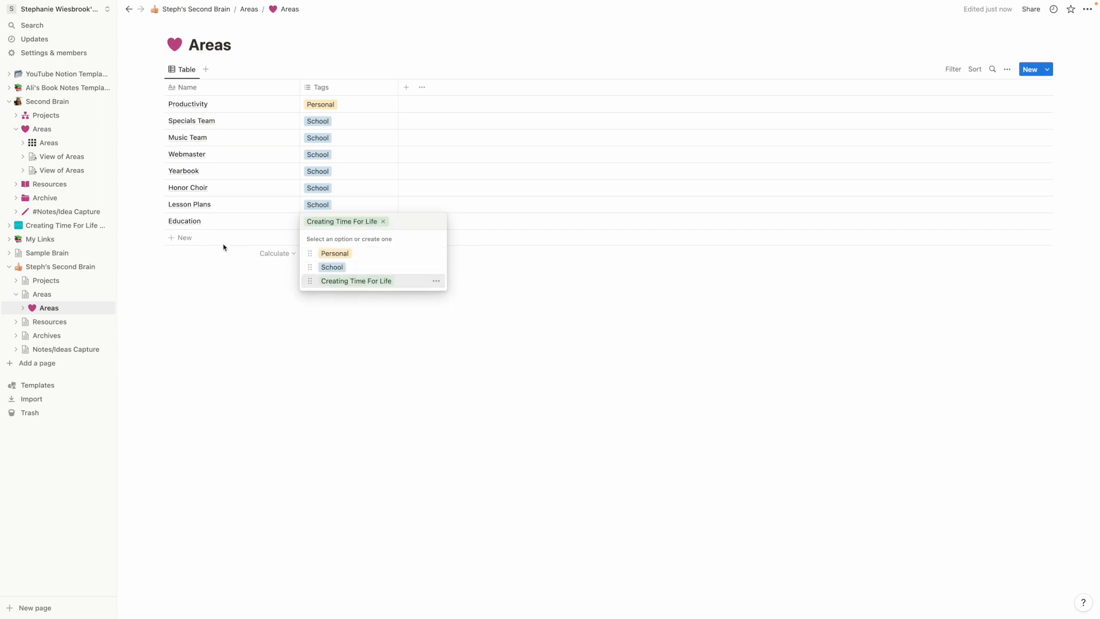
{"action": "key", "text": "Escape"}
Step: Add a row named "Blog" below Education and tag it Creating Time For Life
{"action": "left_click", "coordinate": [178, 241]}
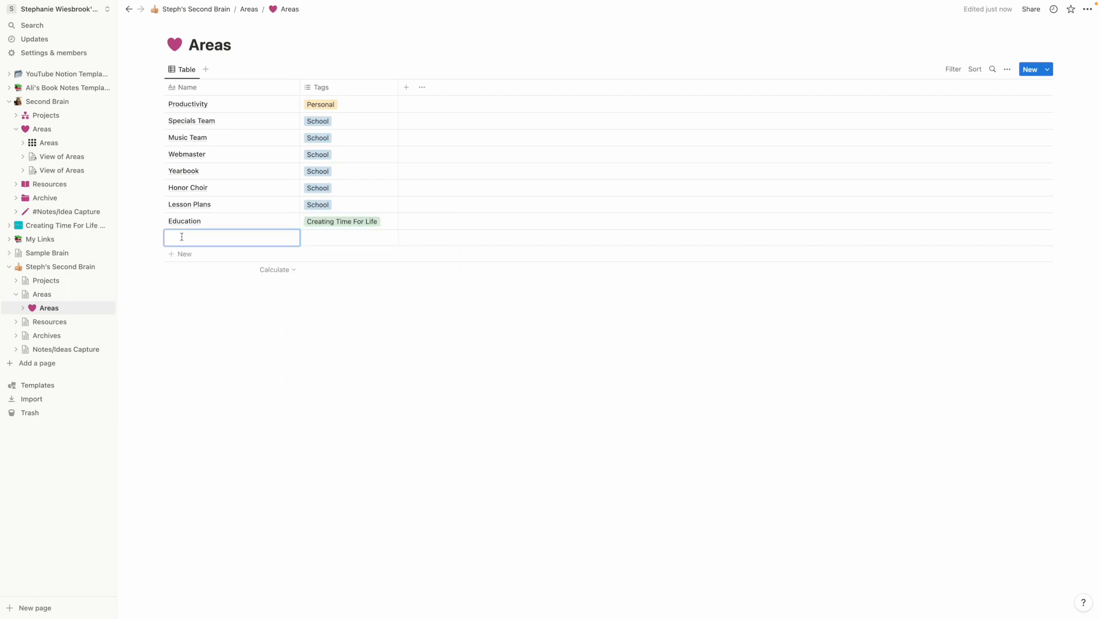
{"action": "type", "text": "Blog"}
{"action": "left_click", "coordinate": [312, 238]}
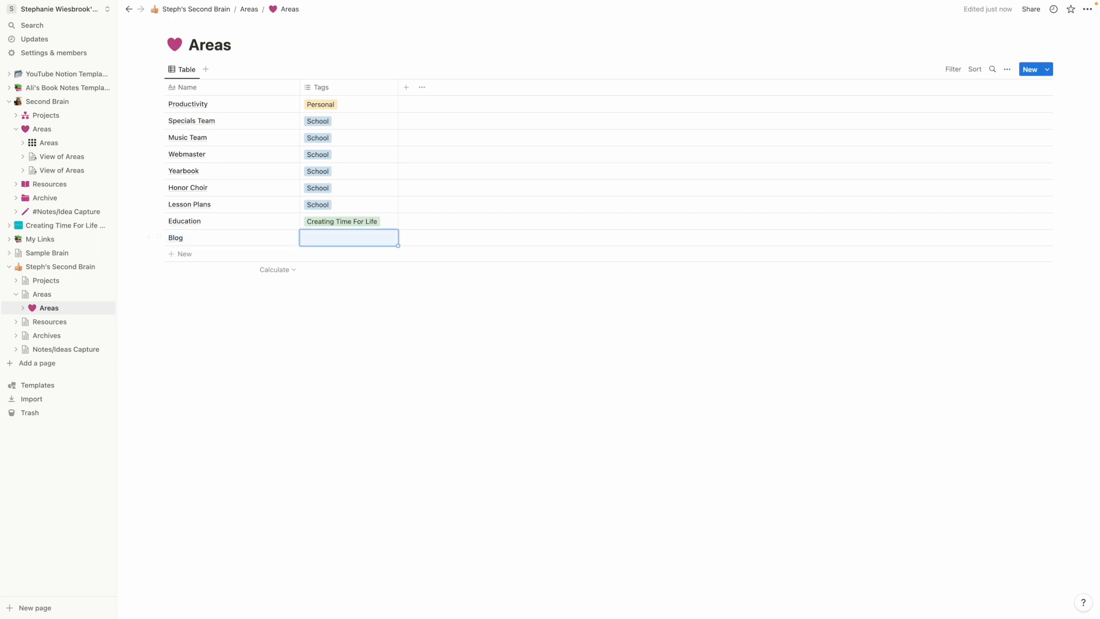
{"action": "type", "text": "Creating"}
{"action": "key", "text": "Return"}
{"action": "key", "text": "Escape"}
Step: Add a row named "YouTube" below Blog and tag it Creating Time For Life
{"action": "left_click", "coordinate": [184, 254]}
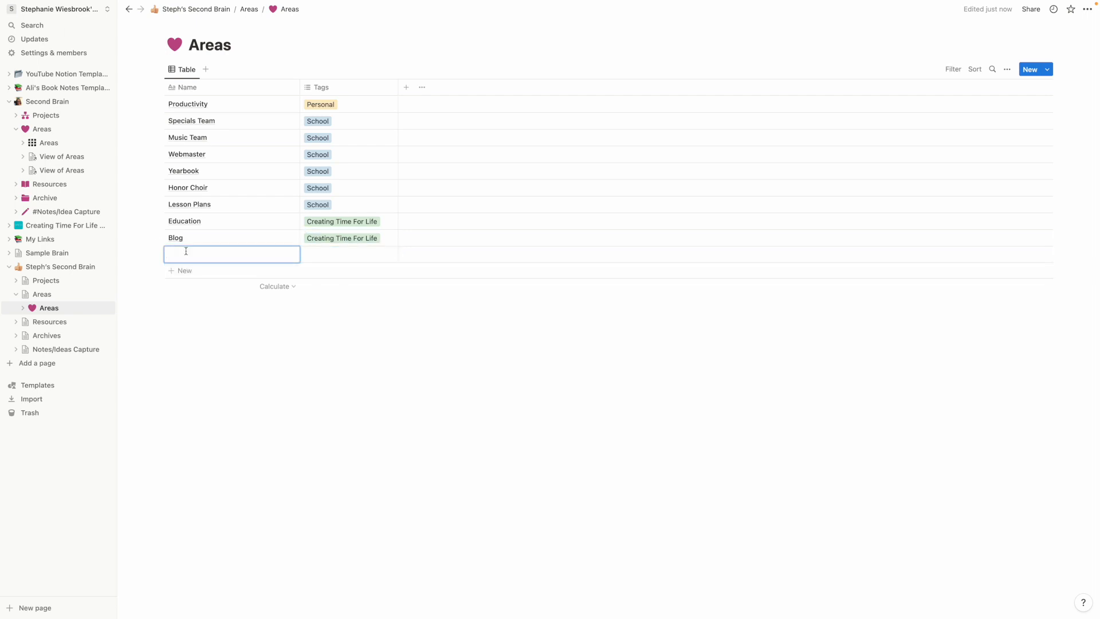
{"action": "type", "text": "YouTube"}
{"action": "key", "text": "Tab"}
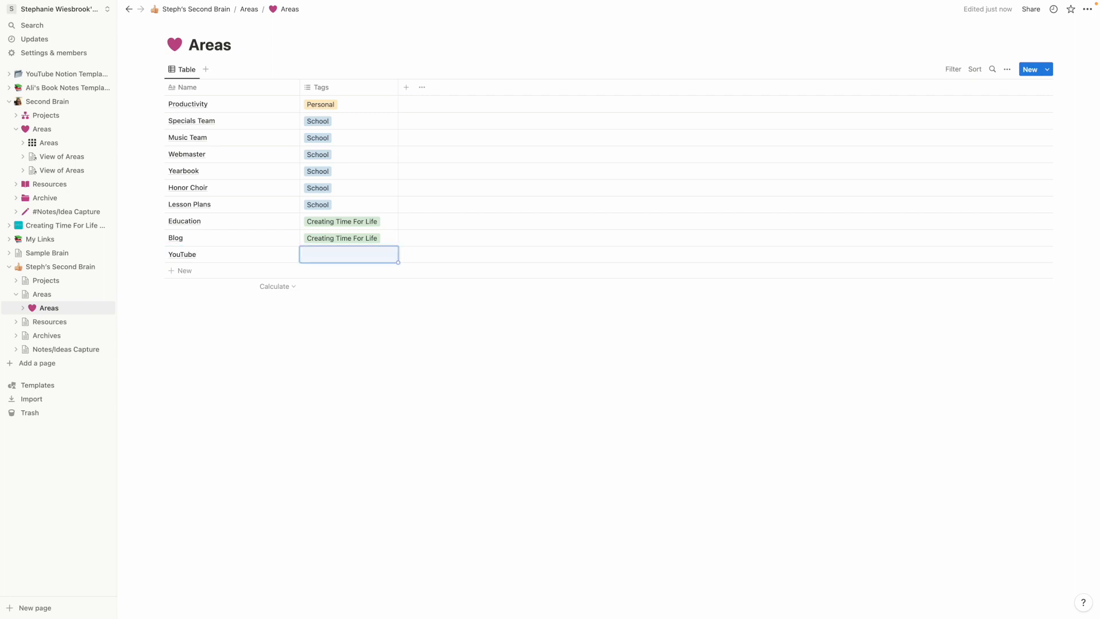
{"action": "type", "text": "Creating"}
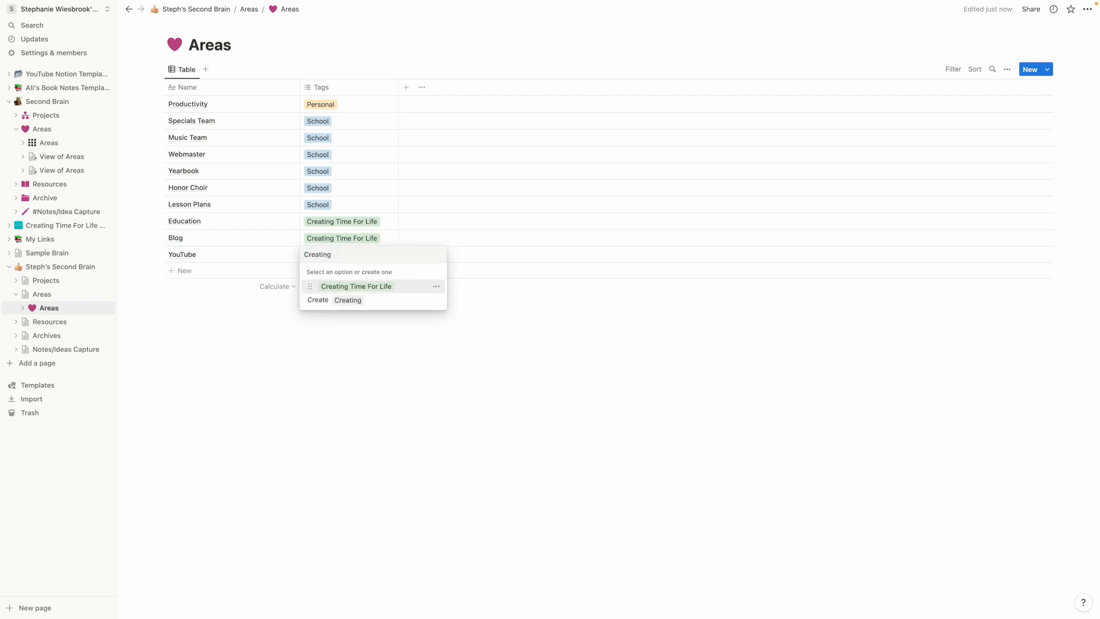
{"action": "key", "text": "Escape"}
{"action": "type", "text": "Crea"}
{"action": "key", "text": "Return"}
{"action": "key", "text": "Escape"}
Step: Add a row named "Social Media" below YouTube and tag it Creating Time For Life
{"action": "left_click", "coordinate": [175, 268]}
{"action": "type", "text": "Social "}
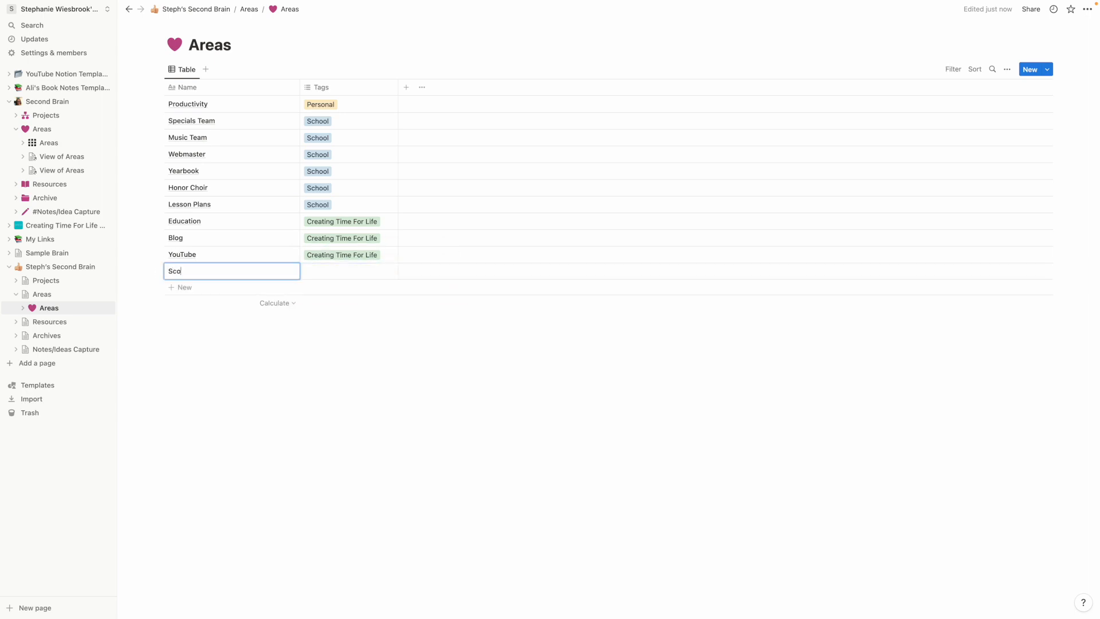
{"action": "type", "text": "Media"}
{"action": "key", "text": "Tab"}
{"action": "type", "text": "Creatin"}
{"action": "key", "text": "Return"}
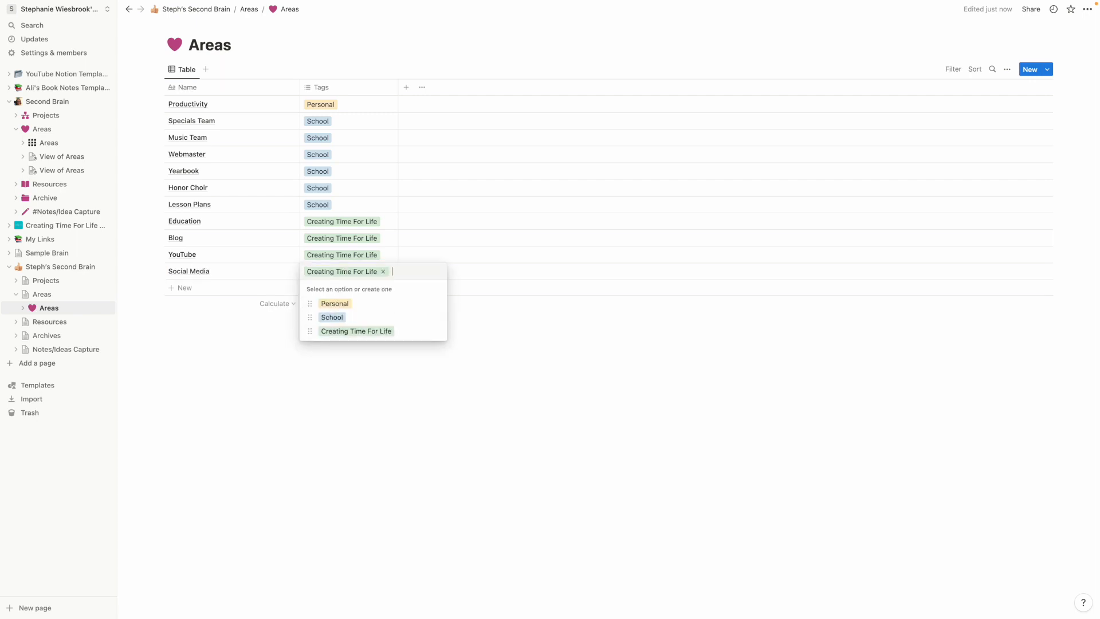
{"action": "left_click", "coordinate": [174, 293]}
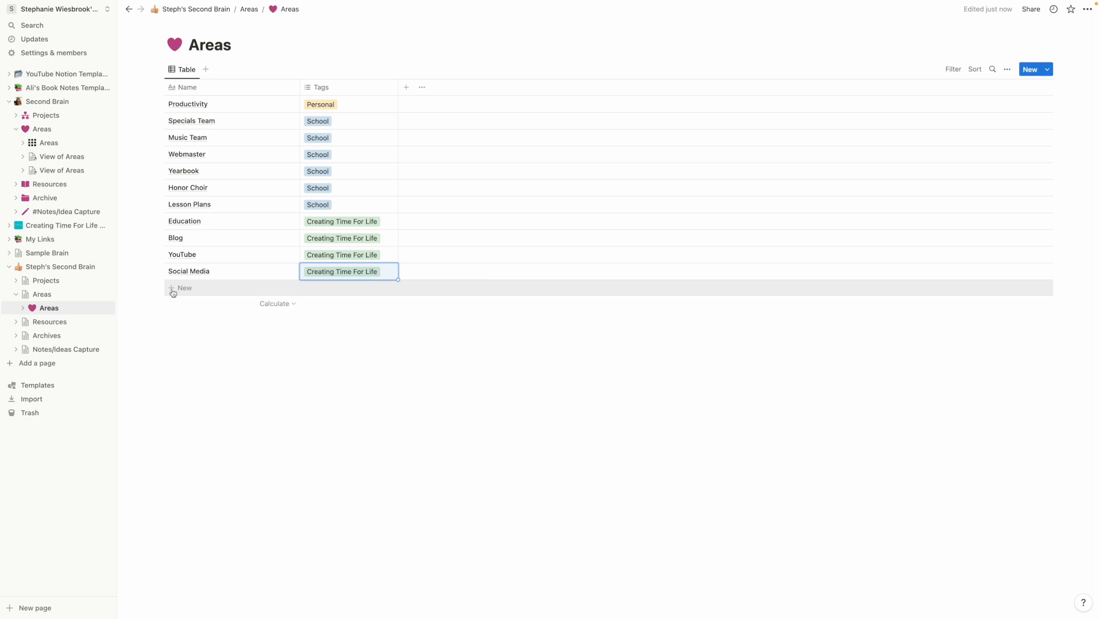
Step: Add a row named "Products" below Social Media and tag it Creating Time For Life
{"action": "left_click", "coordinate": [173, 288]}
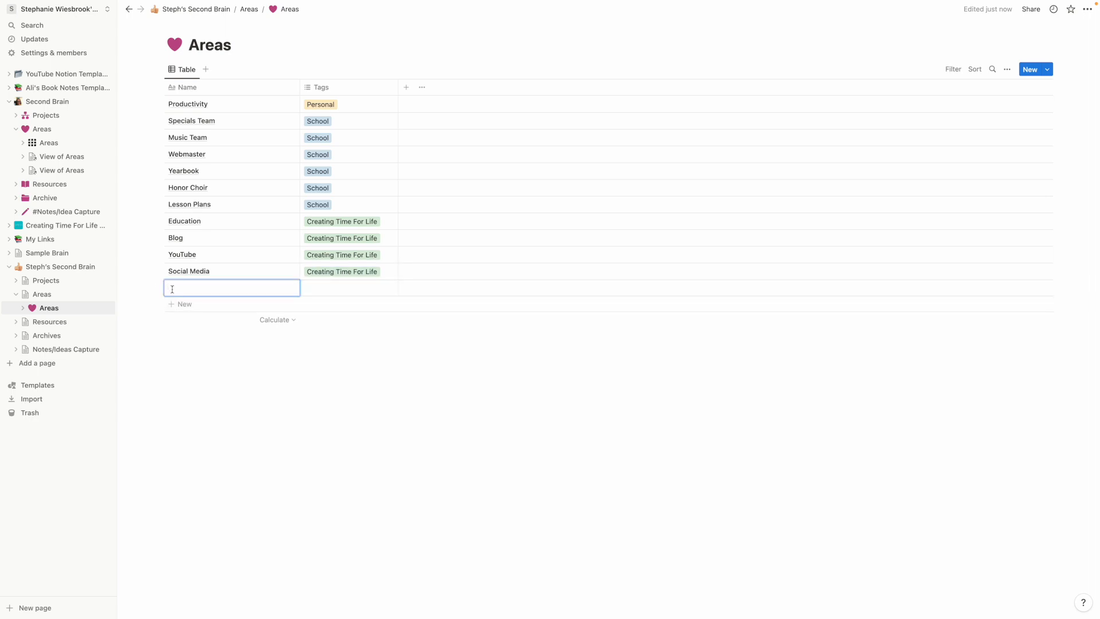
{"action": "type", "text": "Products"}
{"action": "key", "text": "Tab"}
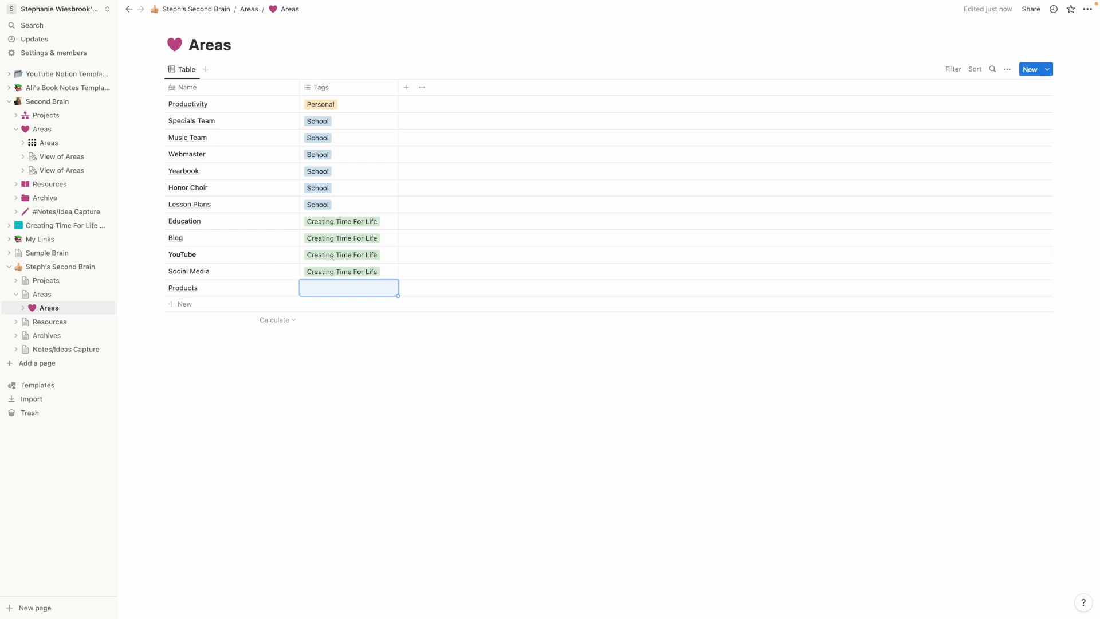
{"action": "type", "text": "Creating"}
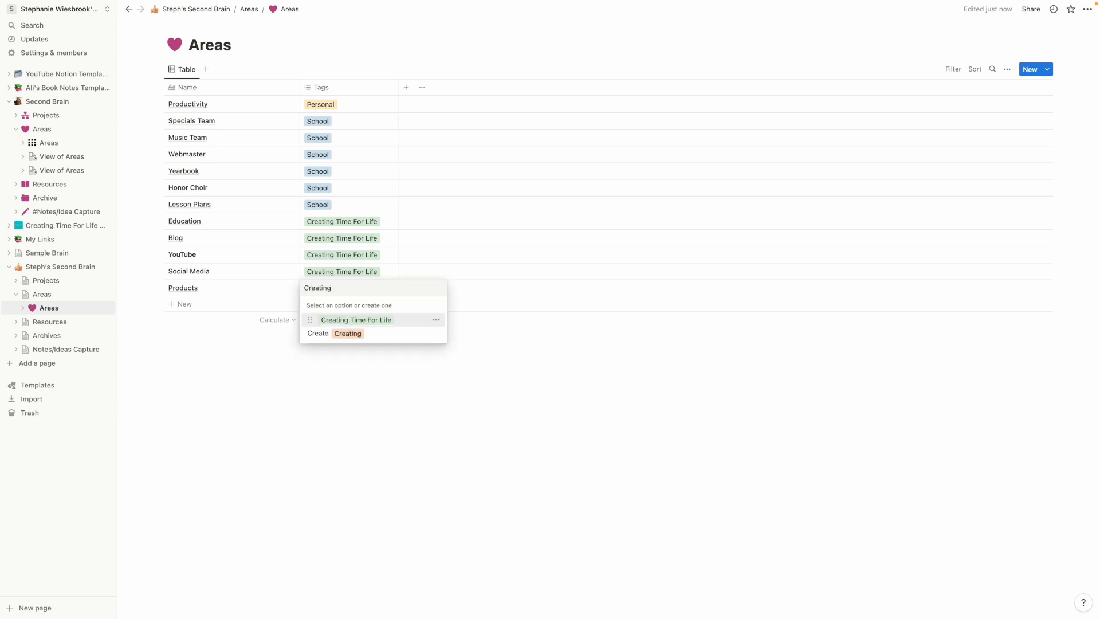
{"action": "type", "text": " Time For"}
{"action": "key", "text": "Return"}
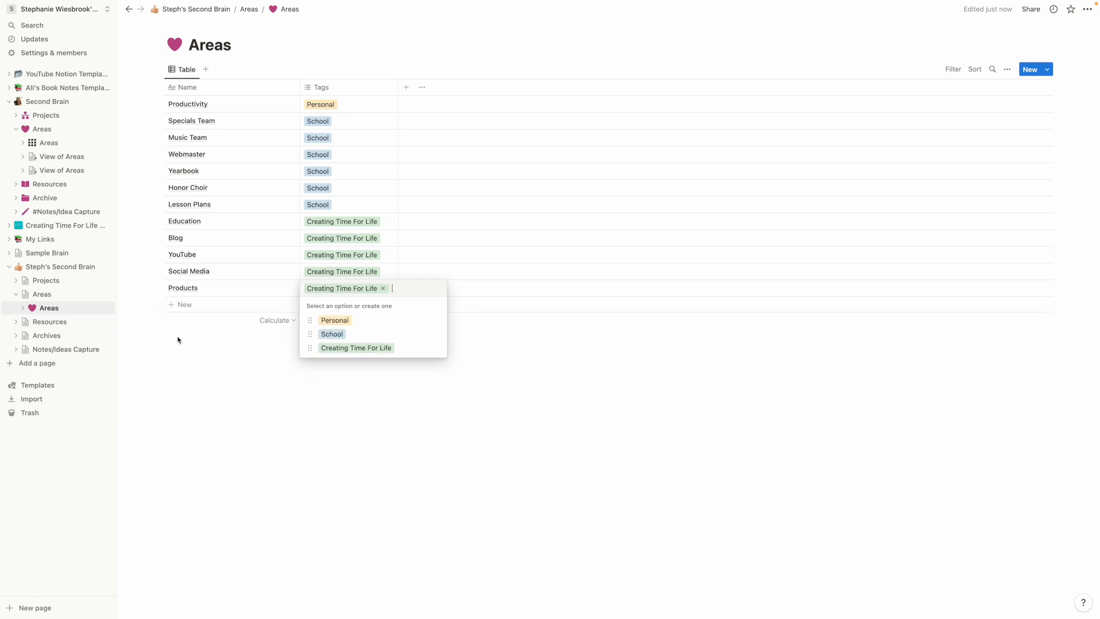
{"action": "left_click", "coordinate": [178, 338]}
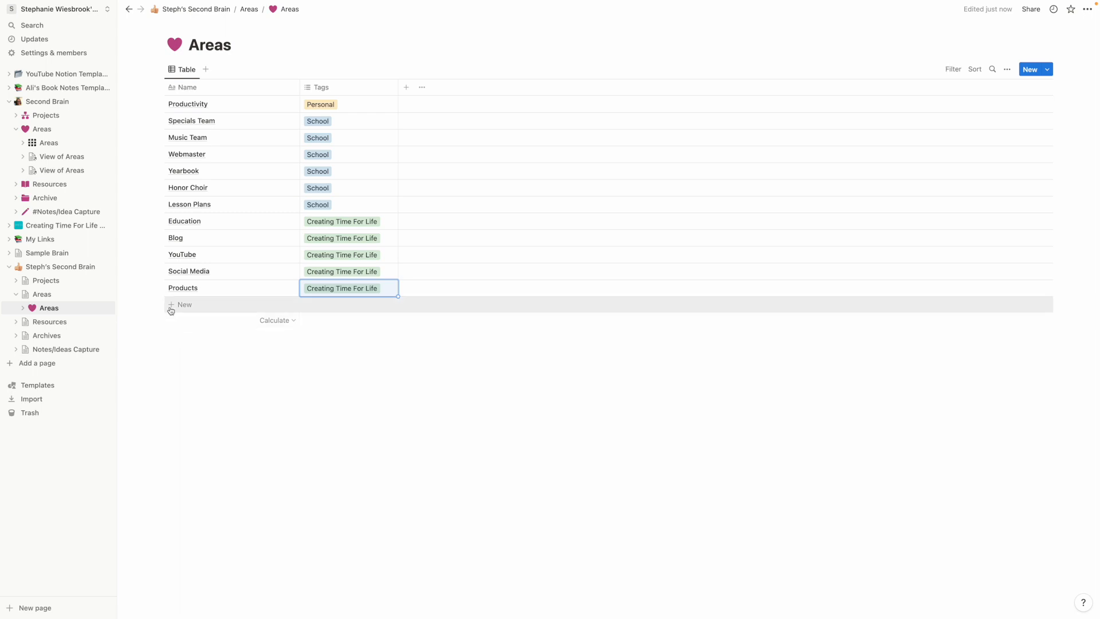
Step: Add a row named "Business Plan" below Products, tagged Creating Time For Life, and add an empty row beneath it
{"action": "left_click", "coordinate": [172, 306]}
{"action": "type", "text": "Buis"}
{"action": "key", "text": "BackSpace"}
{"action": "key", "text": "BackSpace"}
{"action": "type", "text": "siness Plann"}
{"action": "key", "text": "BackSpace"}
{"action": "key", "text": "Tab"}
{"action": "type", "text": "Creating Time"}
{"action": "key", "text": "Return"}
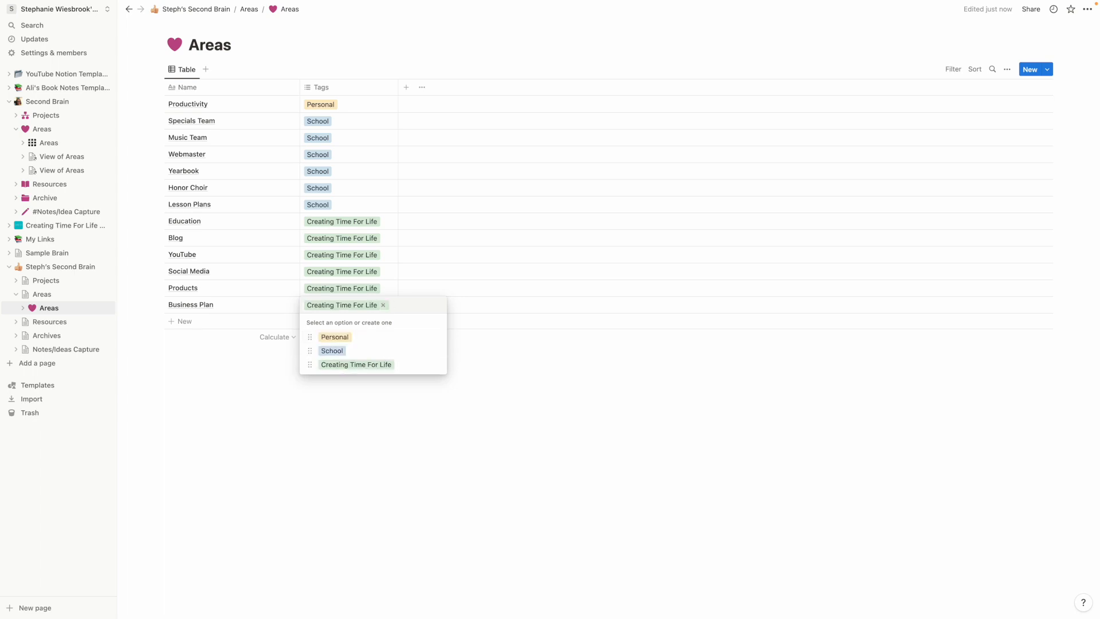
{"action": "left_click", "coordinate": [172, 321]}
{"action": "left_click", "coordinate": [173, 321]}
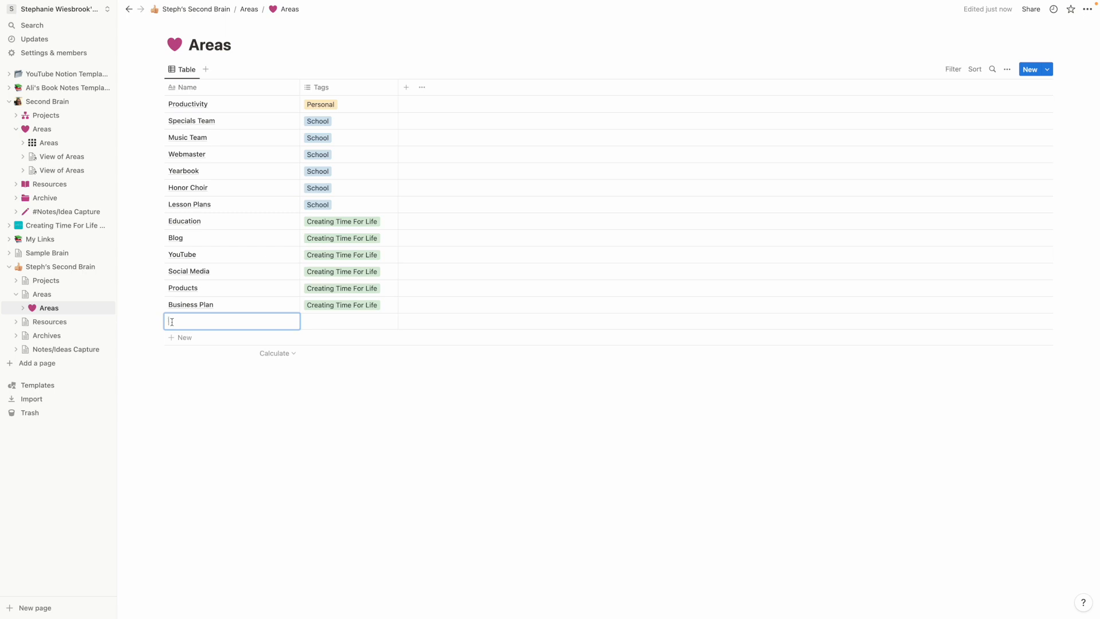
{"action": "type", "text": "Crafting/Creation"}
{"action": "key", "text": "BackSpace"}
{"action": "key", "text": "BackSpace"}
{"action": "key", "text": "BackSpace"}
{"action": "key", "text": "BackSpace"}
{"action": "key", "text": "BackSpace"}
{"action": "key", "text": "BackSpace"}
{"action": "key", "text": "BackSpace"}
{"action": "key", "text": "BackSpace"}
{"action": "key", "text": "BackSpace"}
{"action": "key", "text": "BackSpace"}
{"action": "key", "text": "BackSpace"}
{"action": "key", "text": "BackSpace"}
{"action": "key", "text": "BackSpace"}
{"action": "key", "text": "BackSpace"}
{"action": "key", "text": "BackSpace"}
{"action": "key", "text": "BackSpace"}
Step: Name the empty row below Business Plan "Quilting" and open its tag options
{"action": "type", "text": "Quilting"}
{"action": "key", "text": "Tab"}
{"action": "key", "text": "Return"}
{"action": "type", "text": "Cra"}
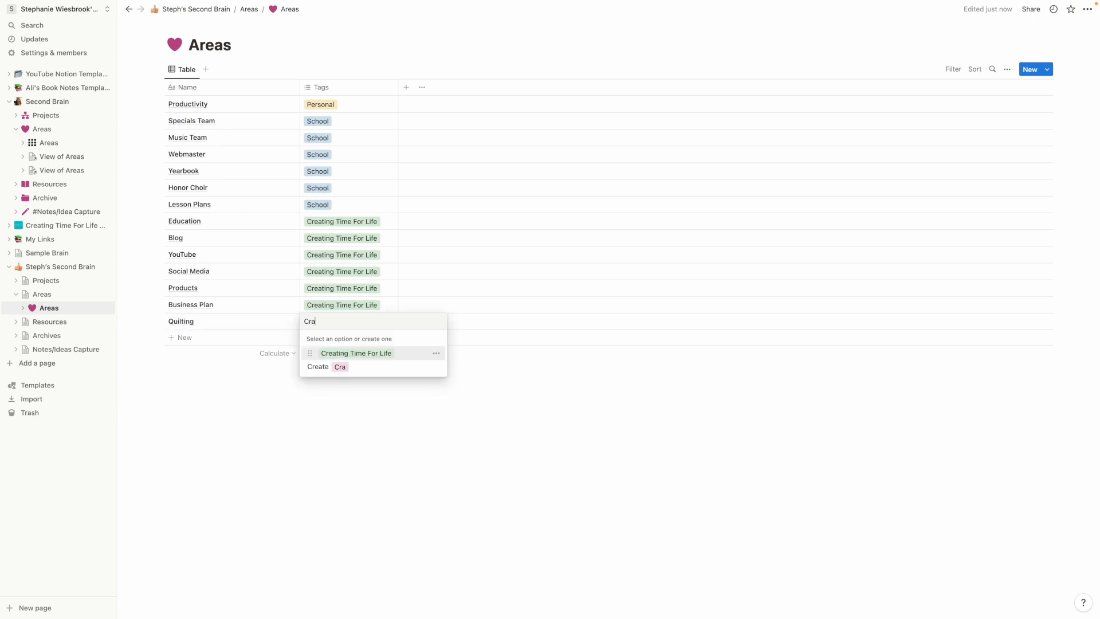
{"action": "type", "text": "fting/C"}
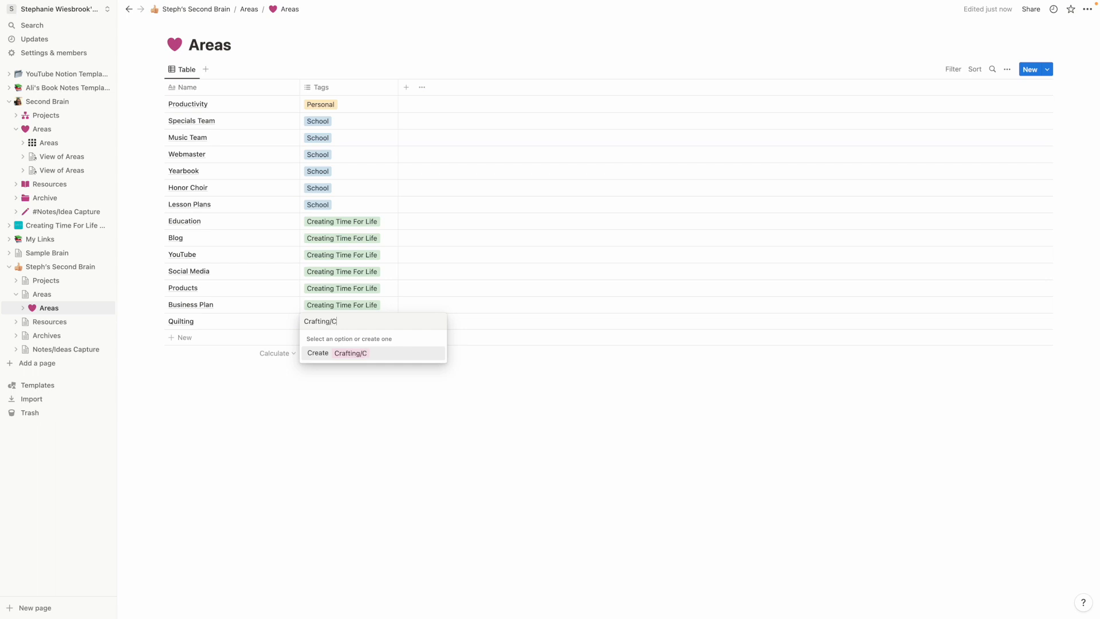
{"action": "type", "text": "reating"}
{"action": "key", "text": "BackSpace"}
{"action": "key", "text": "BackSpace"}
{"action": "key", "text": "BackSpace"}
{"action": "key", "text": "BackSpace"}
{"action": "key", "text": "BackSpace"}
{"action": "key", "text": "BackSpace"}
{"action": "key", "text": "BackSpace"}
{"action": "key", "text": "BackSpace"}
{"action": "key", "text": "BackSpace"}
{"action": "key", "text": "BackSpace"}
{"action": "key", "text": "BackSpace"}
{"action": "key", "text": "BackSpace"}
{"action": "key", "text": "BackSpace"}
{"action": "key", "text": "BackSpace"}
{"action": "key", "text": "BackSpace"}
{"action": "key", "text": "BackSpace"}
{"action": "key", "text": "BackSpace"}
Step: Tag the Quilting row Personal
{"action": "type", "text": "Personal"}
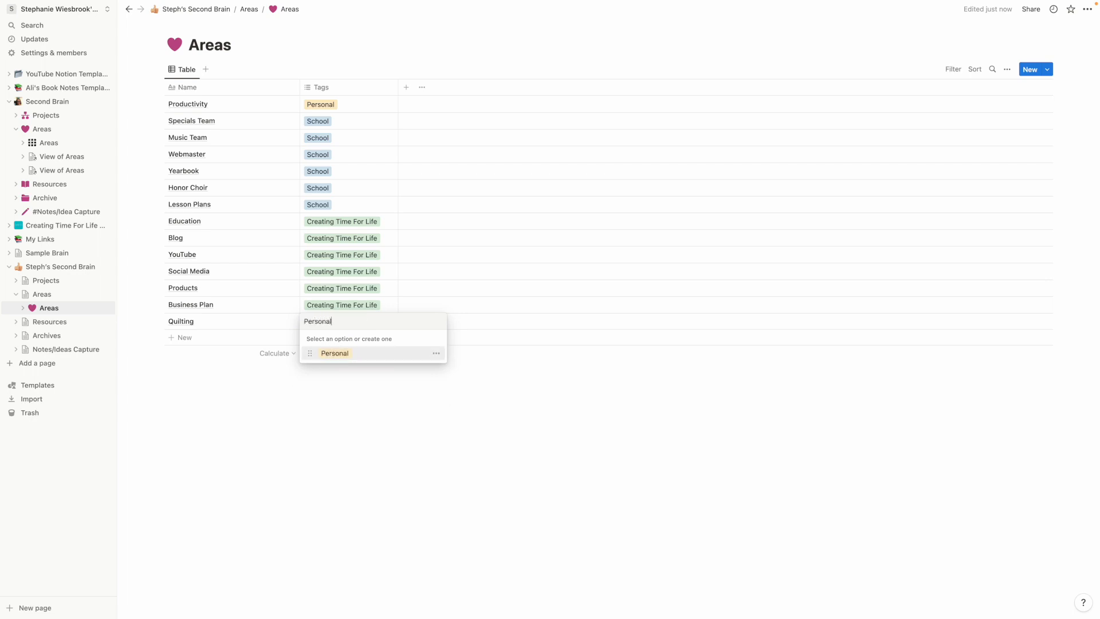
{"action": "key", "text": "Return"}
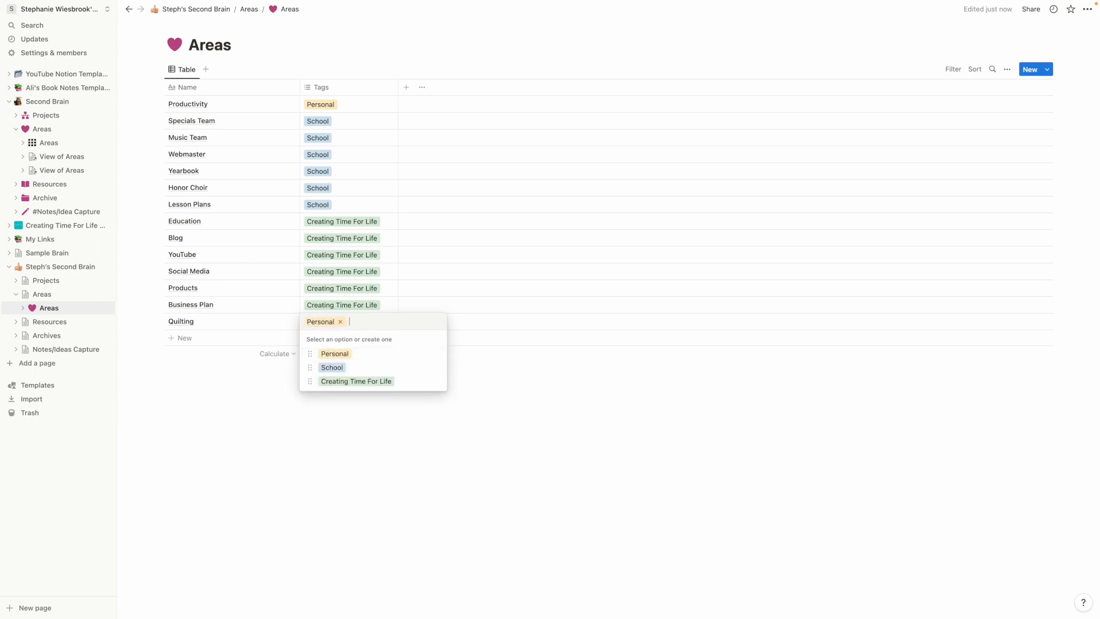
Step: Add a row named "Woodworking" below Quilting and tag it Personal
{"action": "left_click", "coordinate": [174, 338]}
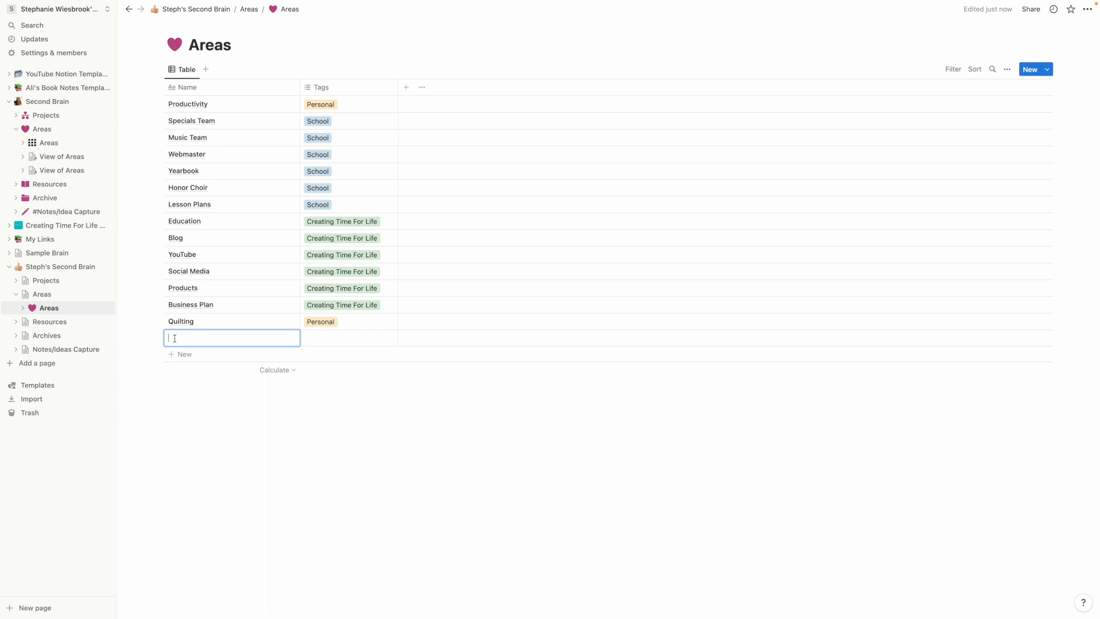
{"action": "type", "text": "w"}
{"action": "type", "text": "Woodworking"}
{"action": "key", "text": "Tab"}
{"action": "type", "text": "Personal"}
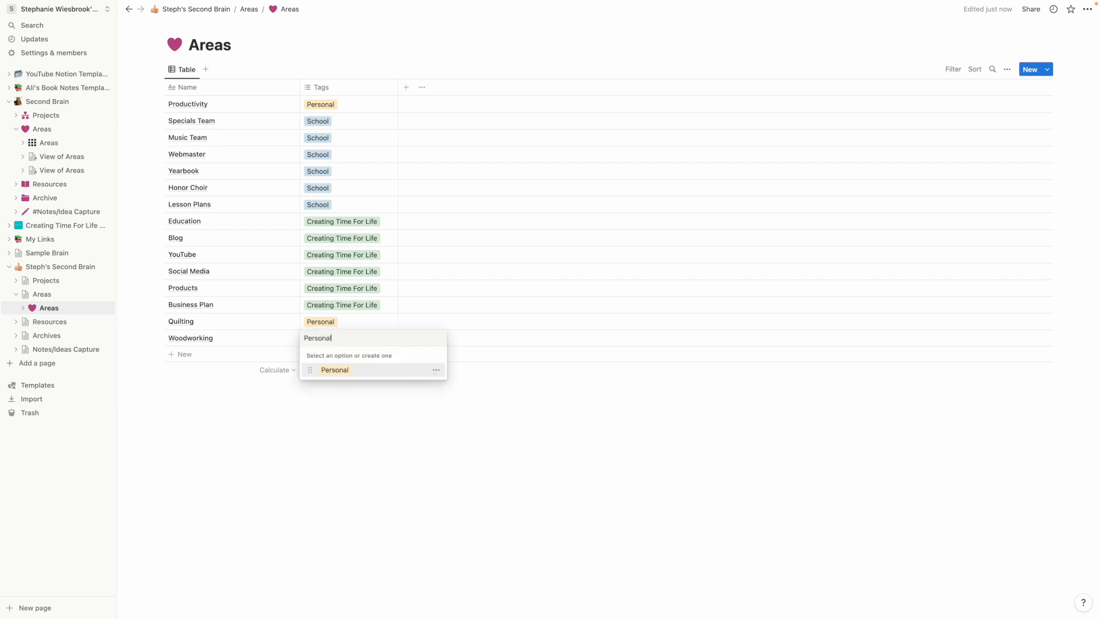
{"action": "key", "text": "Return"}
{"action": "left_click", "coordinate": [172, 354]}
Step: Add a row named "Other Crafts" below Woodworking and move on to its tags
{"action": "left_click", "coordinate": [172, 355]}
{"action": "type", "text": "O"}
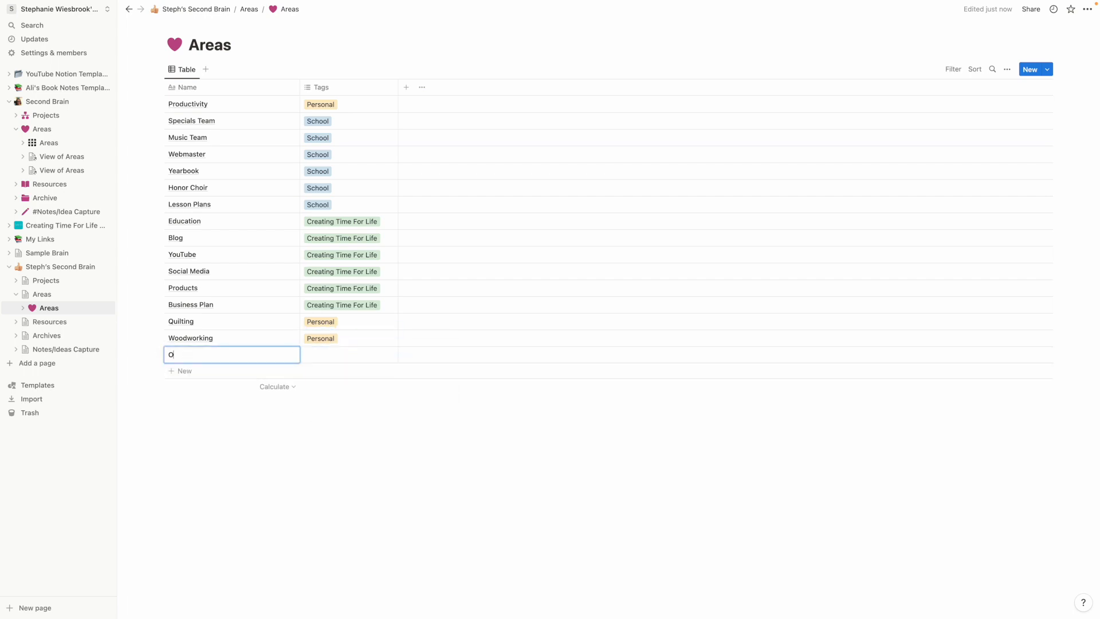
{"action": "type", "text": "ther Crafts"}
{"action": "key", "text": "Escape"}
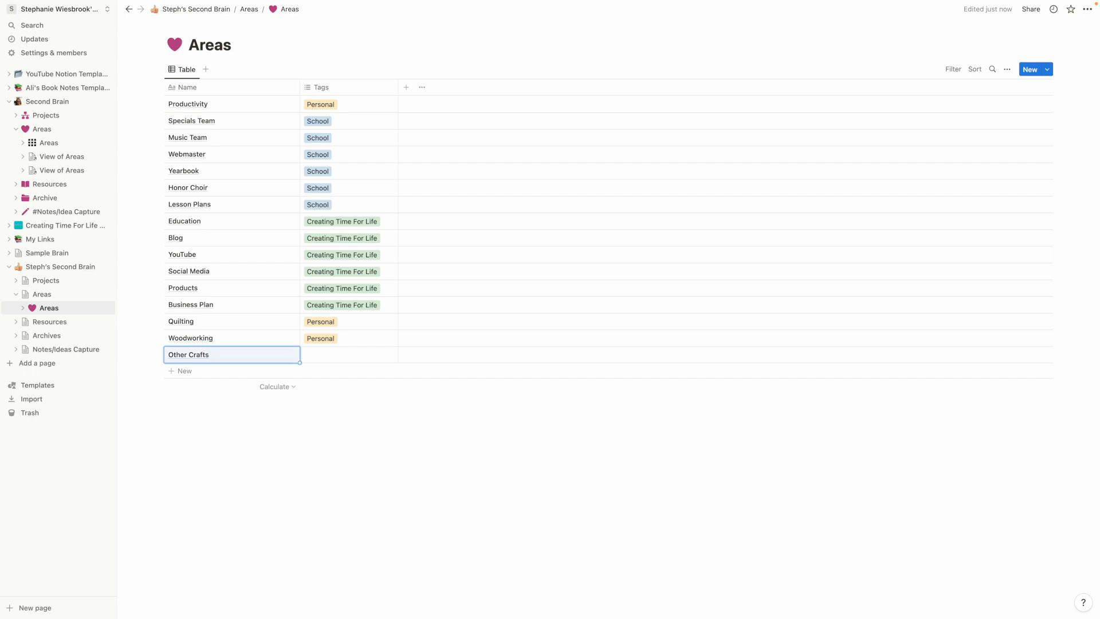
{"action": "key", "text": "Tab"}
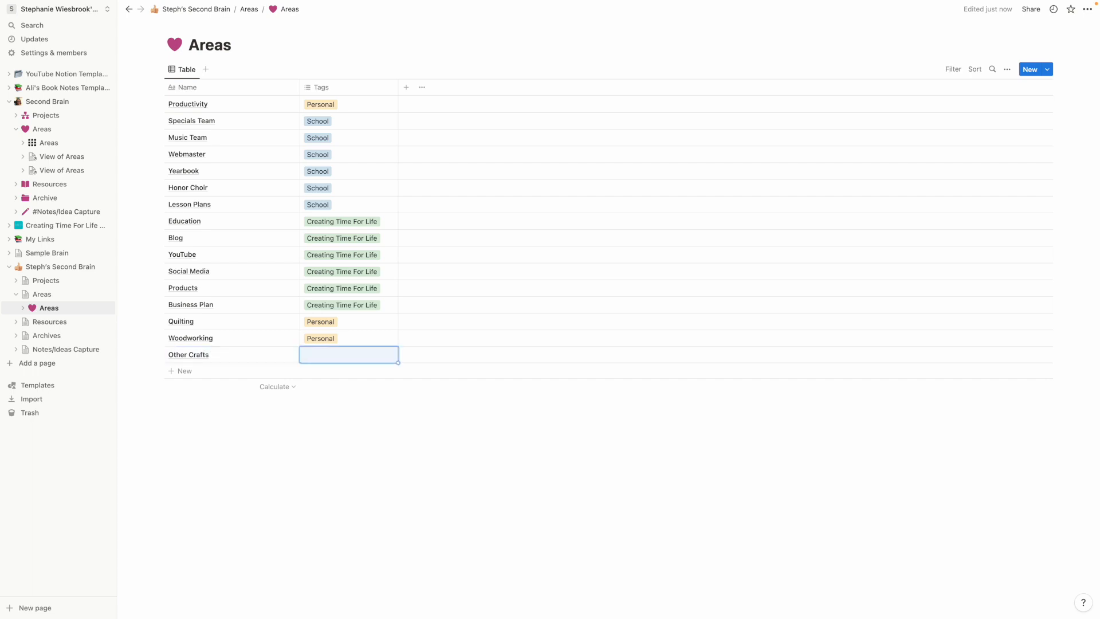
{"action": "type", "text": "Pre"}
{"action": "key", "text": "Return"}
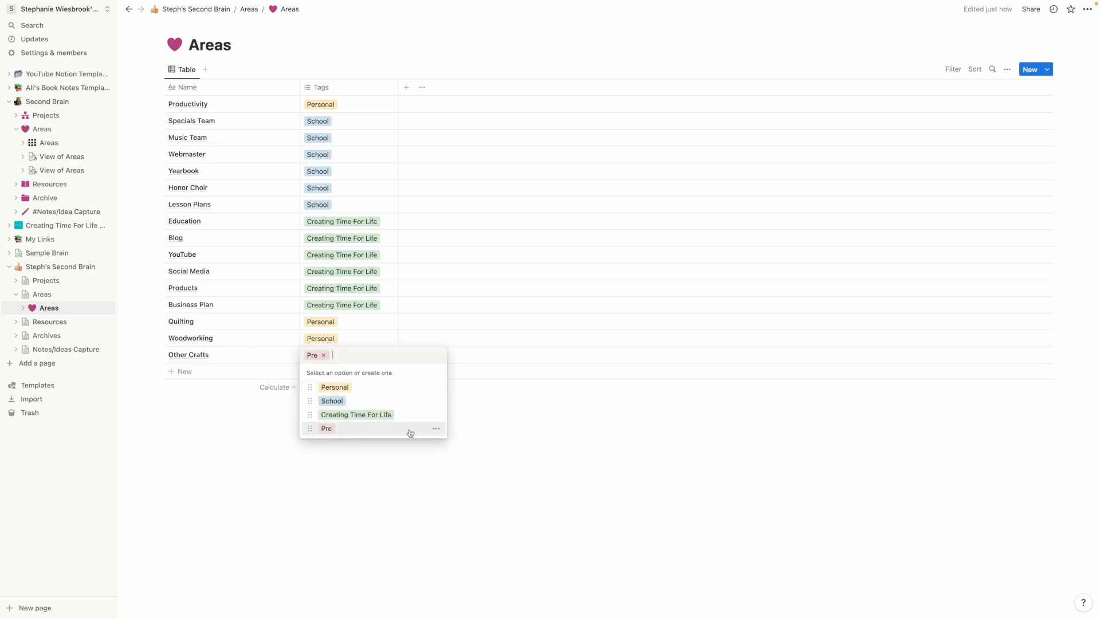
{"action": "left_click", "coordinate": [436, 429]}
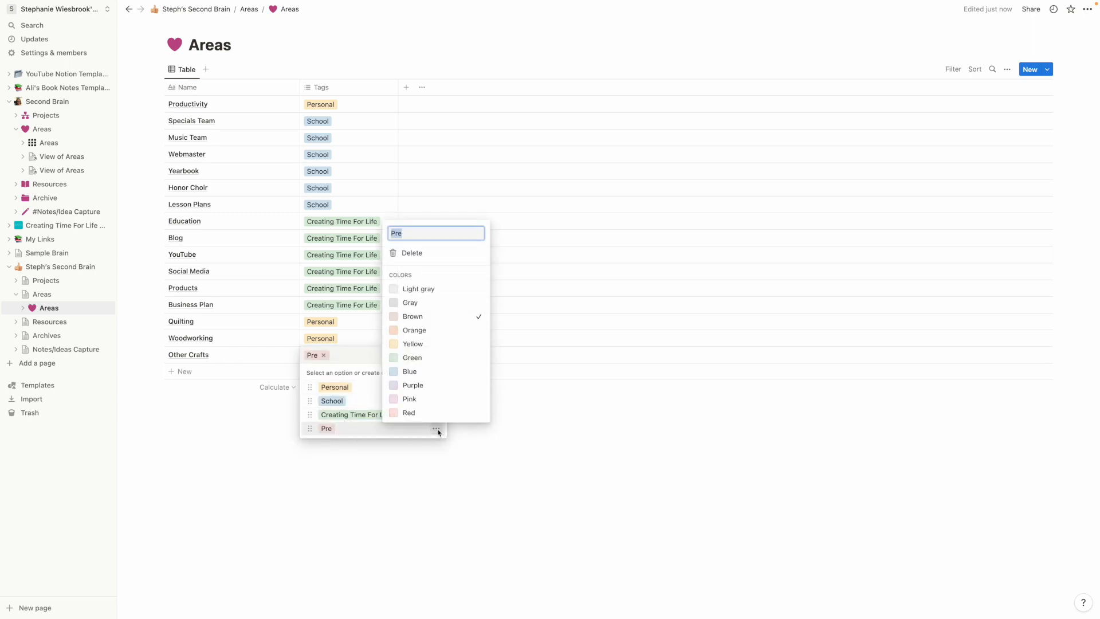
{"action": "left_click", "coordinate": [420, 253]}
{"action": "left_click", "coordinate": [540, 316]}
Step: Tag the Other Crafts row Personal
{"action": "left_click", "coordinate": [348, 385]}
{"action": "left_click", "coordinate": [229, 373]}
Step: Add a row named "Family" below Other Crafts and tag it Personal
{"action": "left_click", "coordinate": [191, 373]}
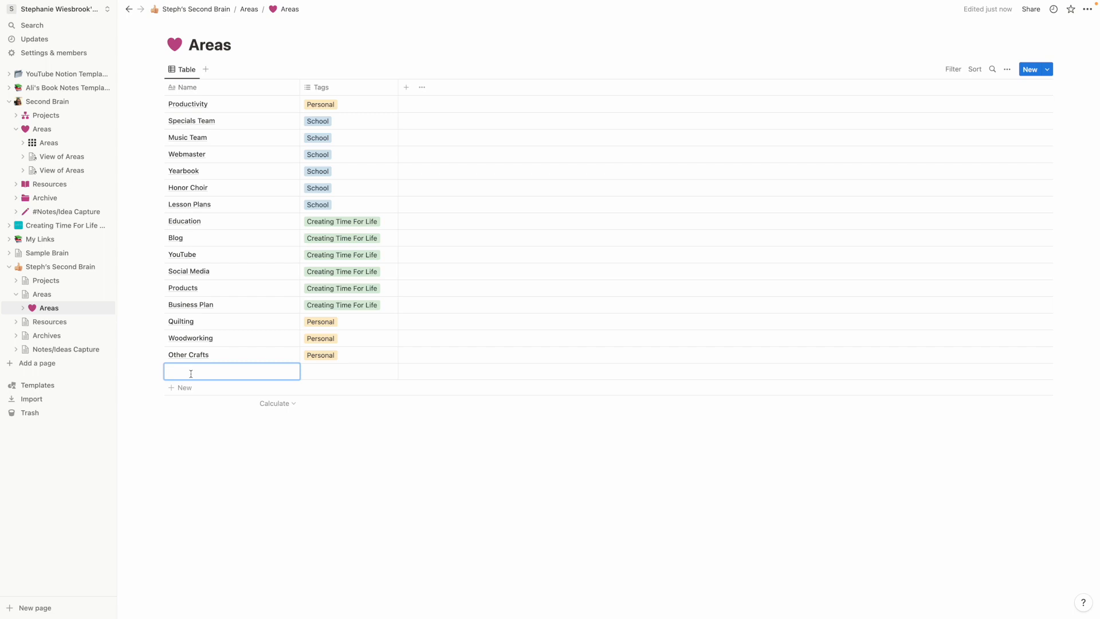
{"action": "type", "text": "Family"}
{"action": "key", "text": "Tab"}
{"action": "type", "text": "Personal"}
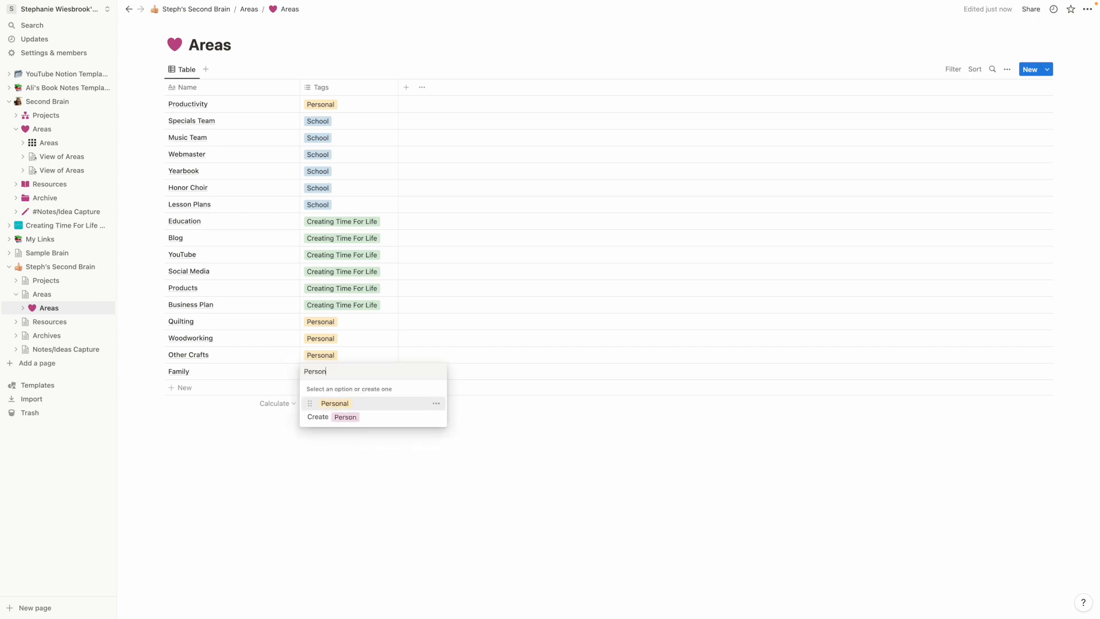
{"action": "key", "text": "Return"}
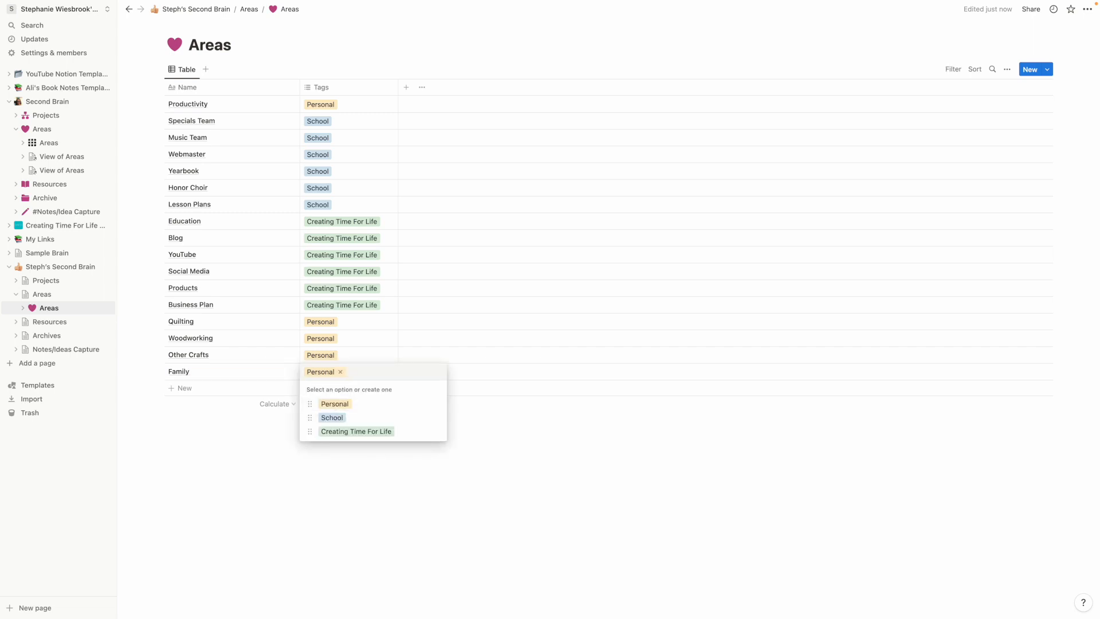
Step: Add a row named "Home" below Family and tag it Personal
{"action": "left_click", "coordinate": [171, 392]}
{"action": "left_click", "coordinate": [170, 389]}
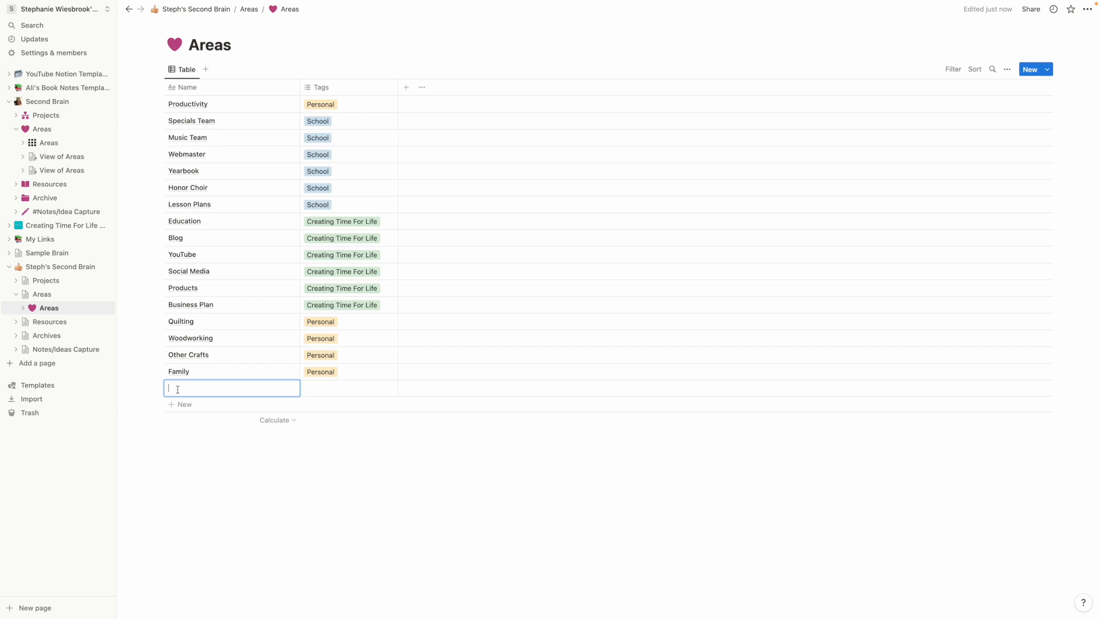
{"action": "type", "text": "Home Repari"}
{"action": "key", "text": "BackSpace"}
{"action": "key", "text": "BackSpace"}
{"action": "key", "text": "BackSpace"}
{"action": "key", "text": "BackSpace"}
{"action": "key", "text": "BackSpace"}
{"action": "key", "text": "BackSpace"}
{"action": "key", "text": "BackSpace"}
{"action": "key", "text": "Tab"}
{"action": "type", "text": "Personal"}
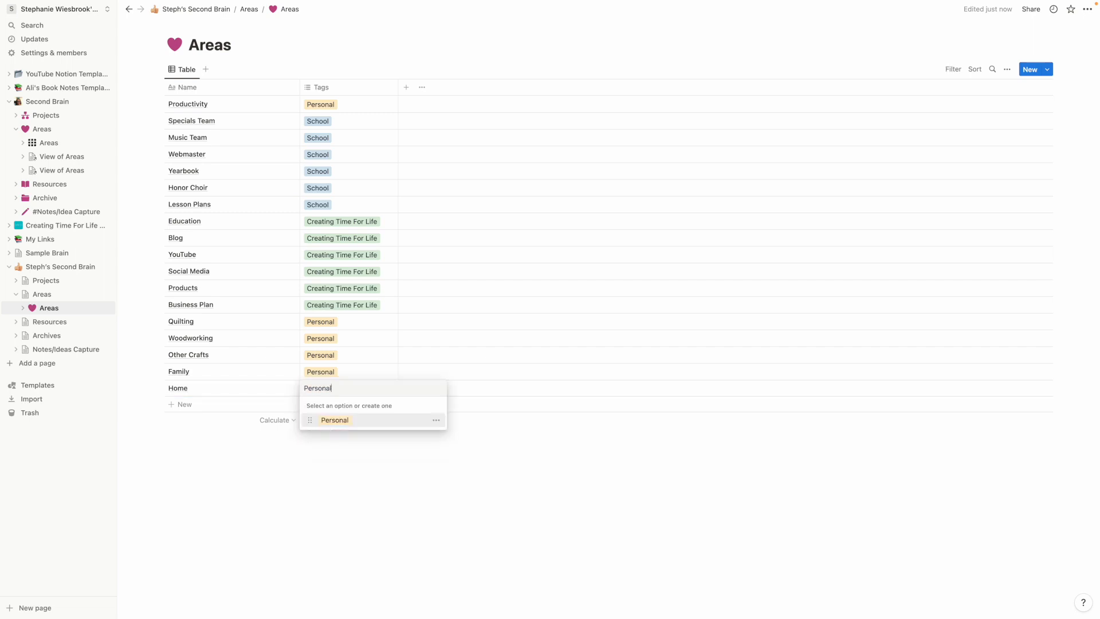
{"action": "key", "text": "Return"}
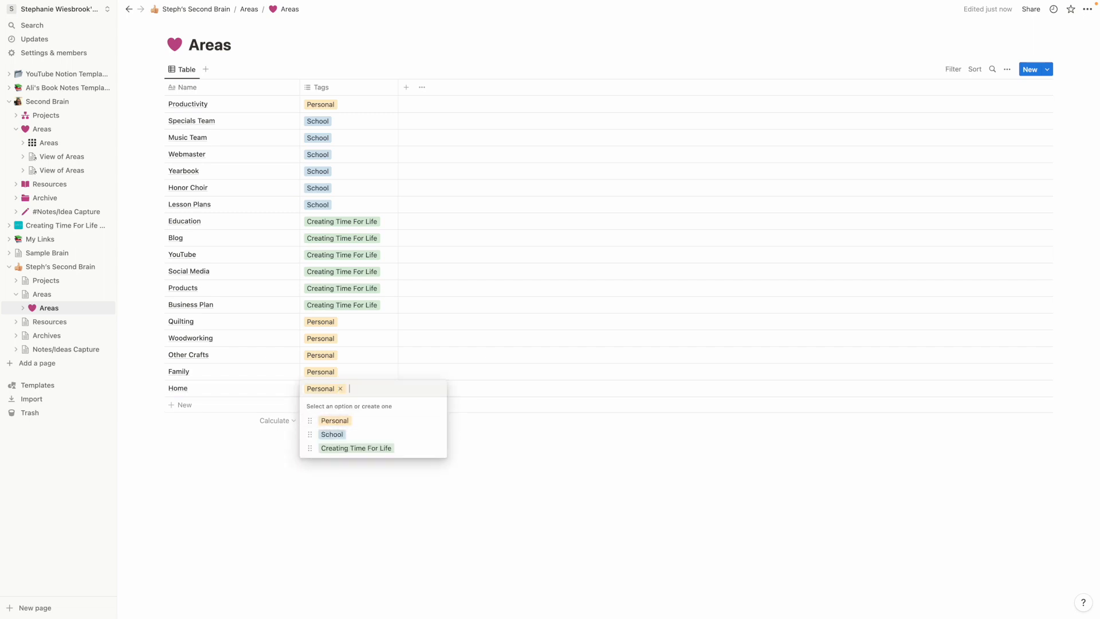
Step: Add a row named "Finances" below Home and tag it Personal
{"action": "left_click", "coordinate": [179, 404]}
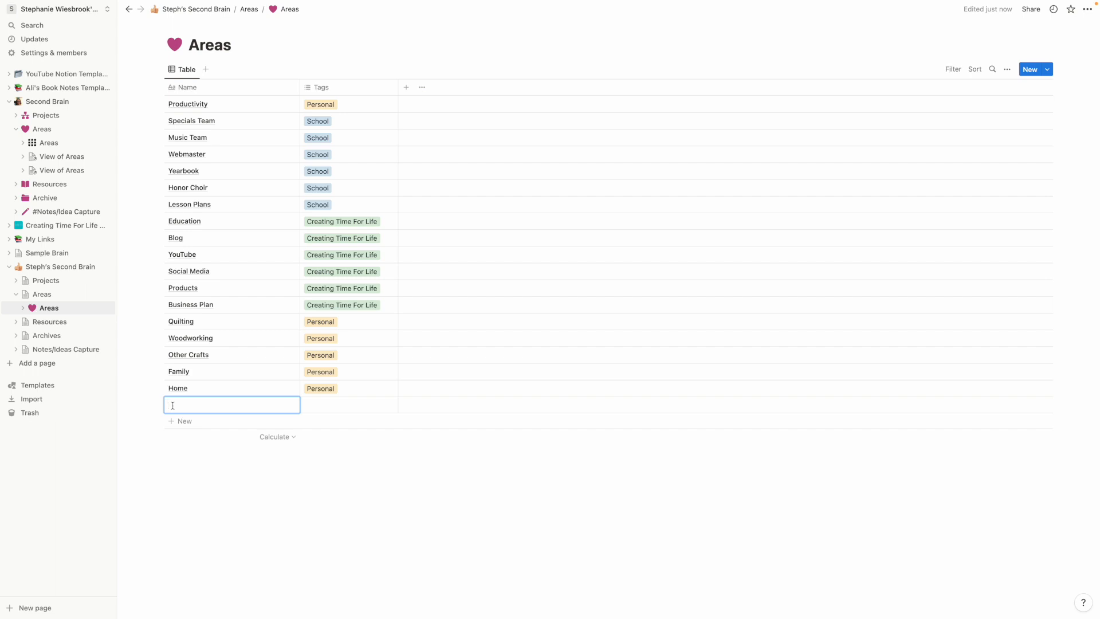
{"action": "type", "text": "Finances"}
{"action": "key", "text": "Tab"}
{"action": "type", "text": "Personal"}
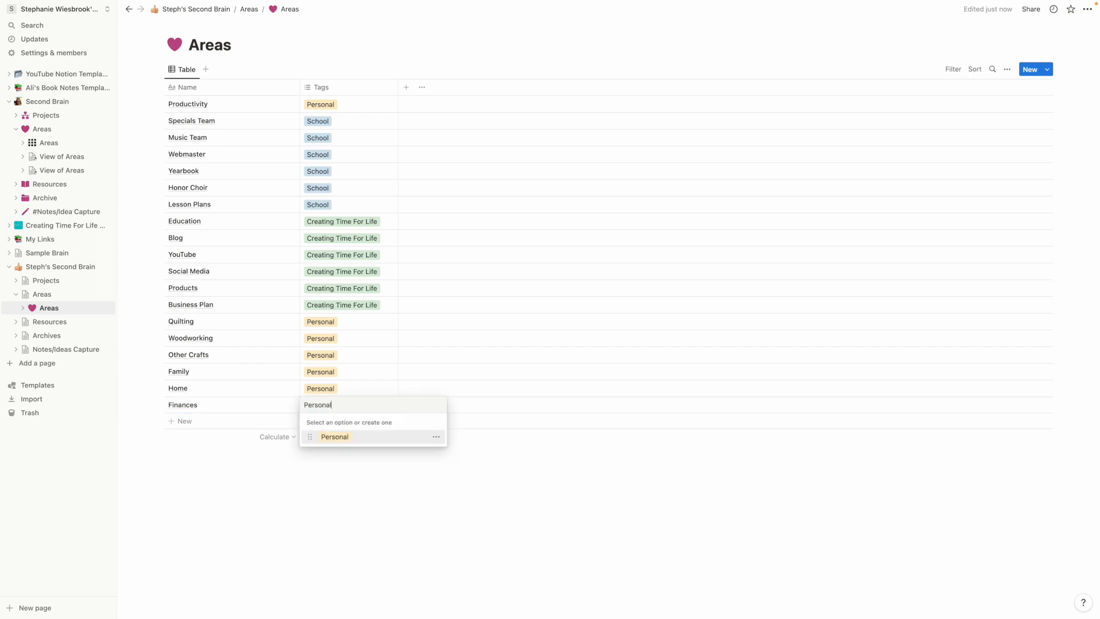
{"action": "key", "text": "Return"}
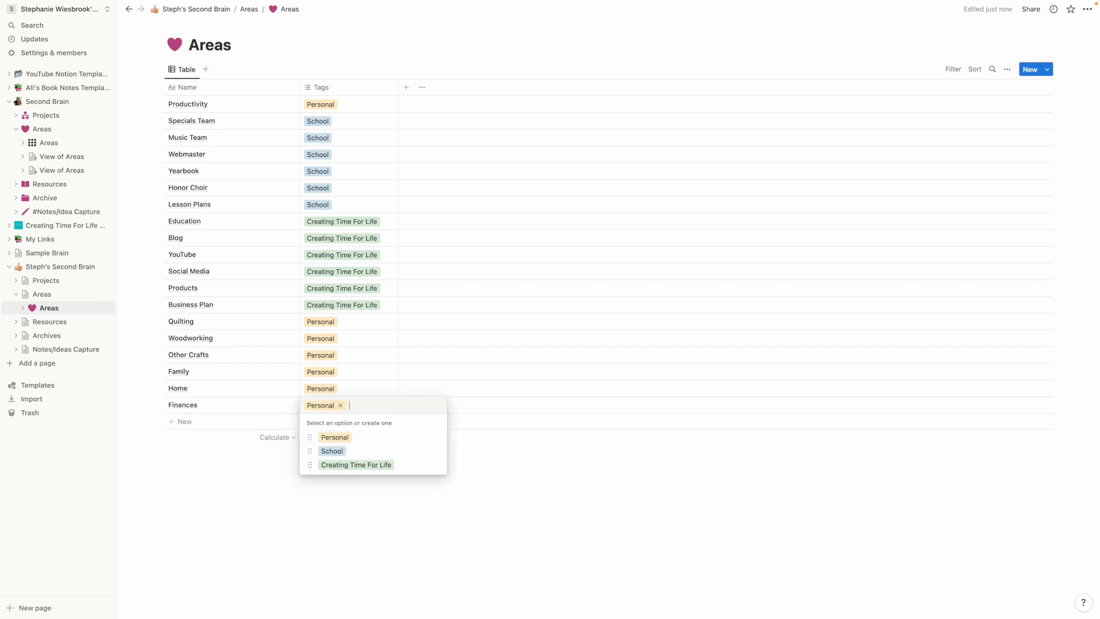
{"action": "key", "text": "Escape"}
Step: Add a row named "Health" below Finances and tag it Personal
{"action": "left_click", "coordinate": [173, 424]}
{"action": "type", "text": "Health"}
{"action": "key", "text": "Tab"}
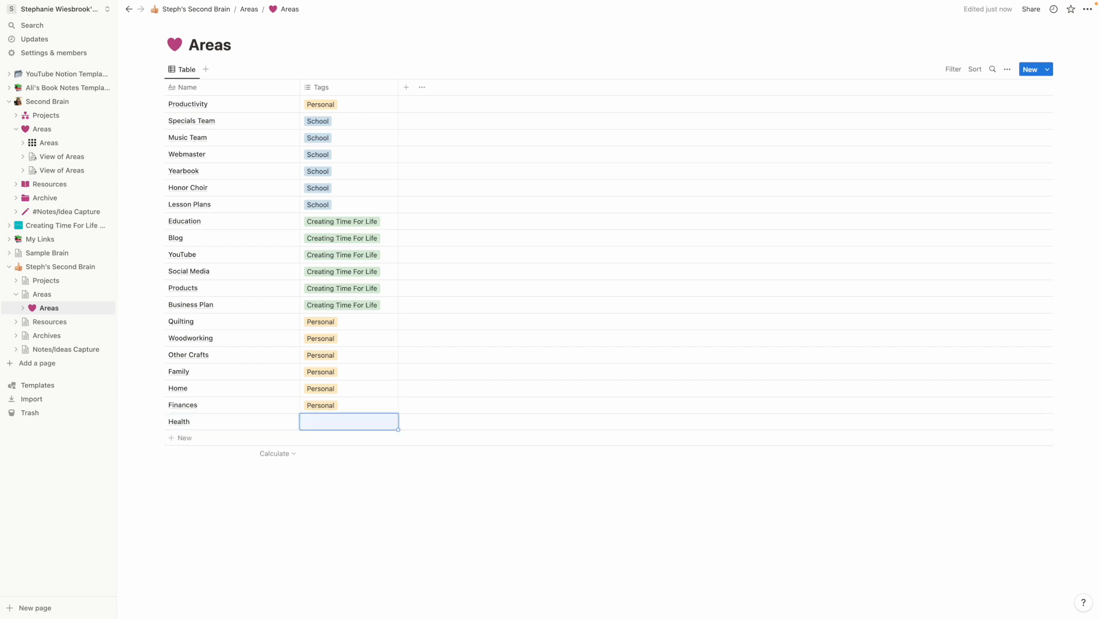
{"action": "type", "text": "Personal"}
{"action": "key", "text": "Return"}
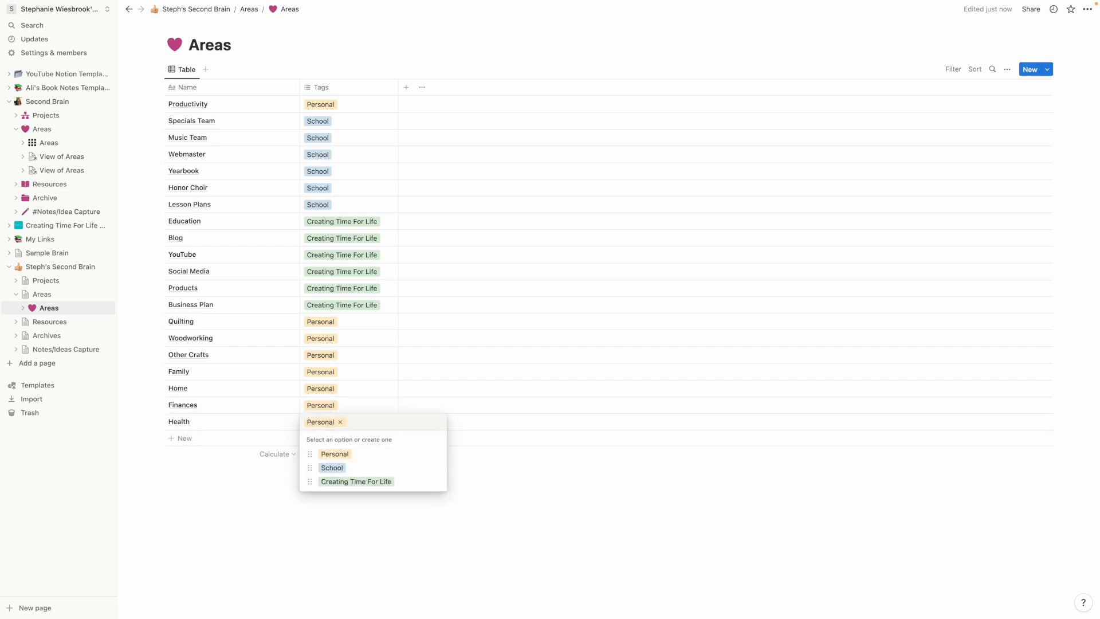
{"action": "left_click", "coordinate": [229, 492]}
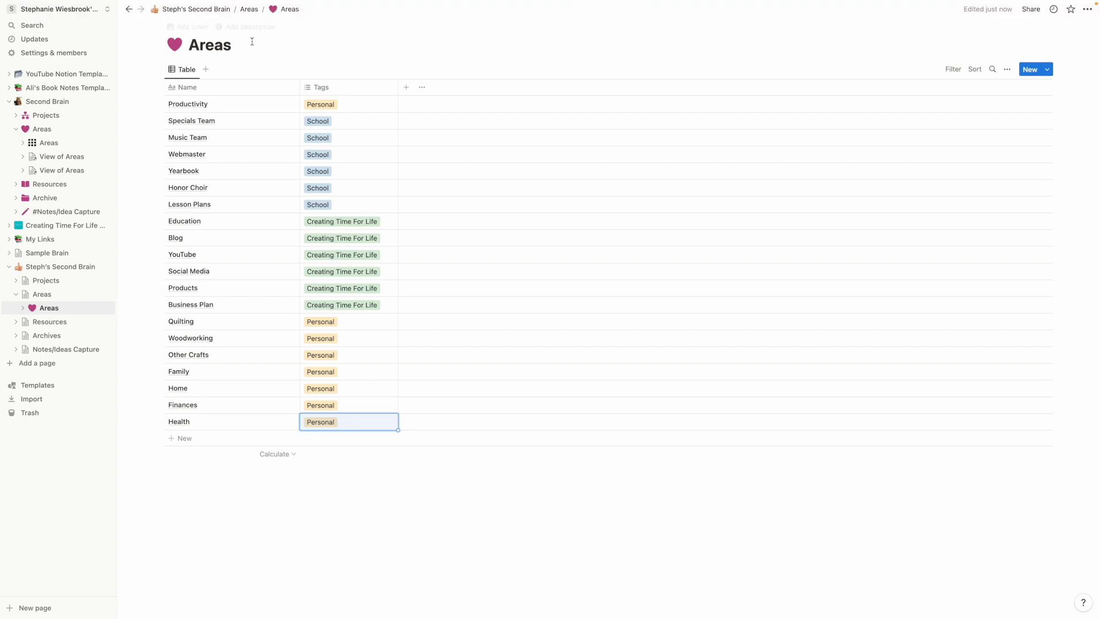
Step: Return to the parent Areas page and set it to full width
{"action": "left_click", "coordinate": [251, 10]}
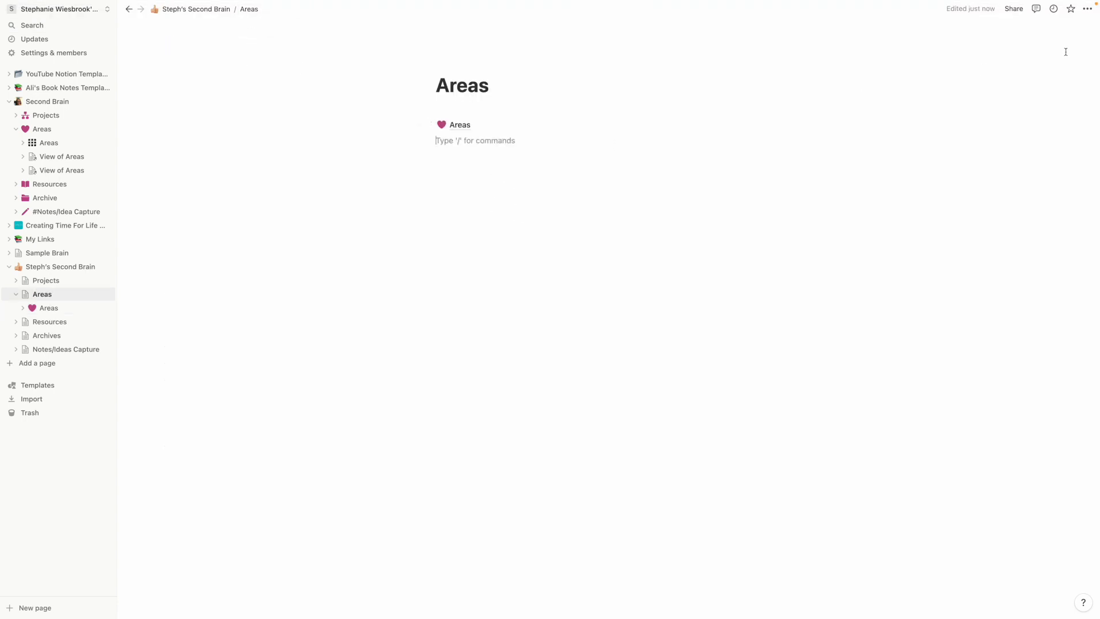
{"action": "left_click", "coordinate": [1087, 9]}
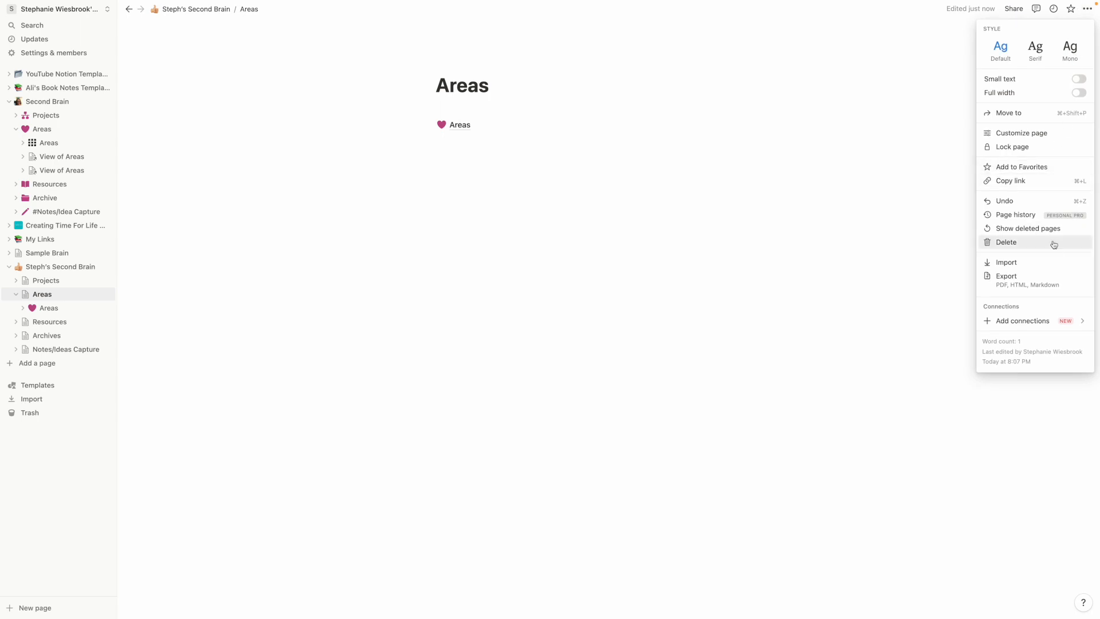
{"action": "left_click", "coordinate": [1078, 93]}
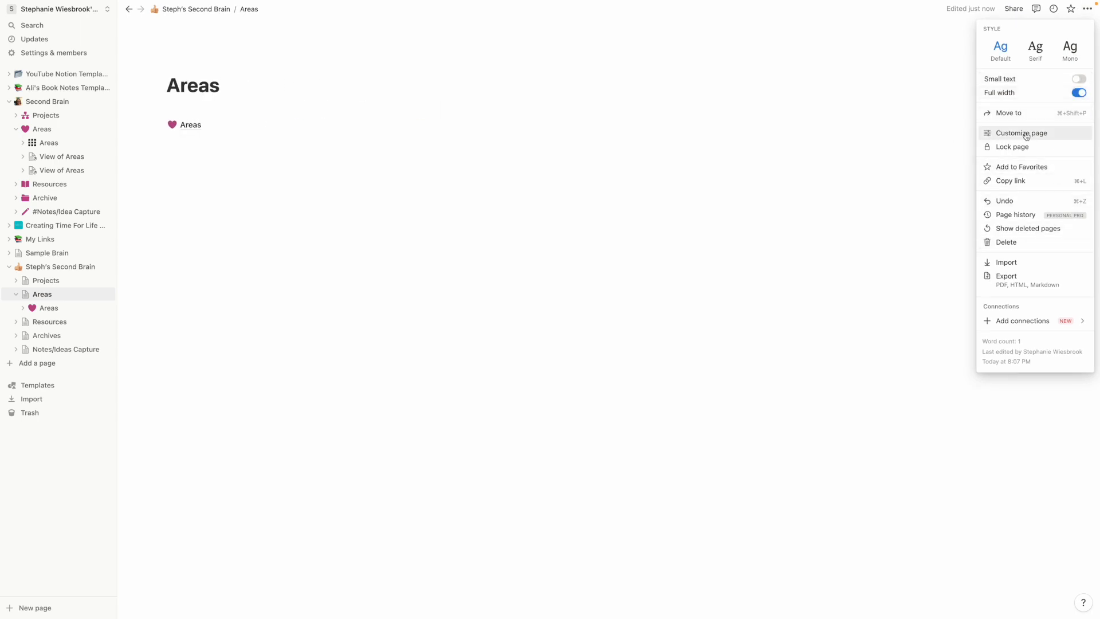
{"action": "left_click", "coordinate": [190, 169]}
{"action": "left_click", "coordinate": [197, 150]}
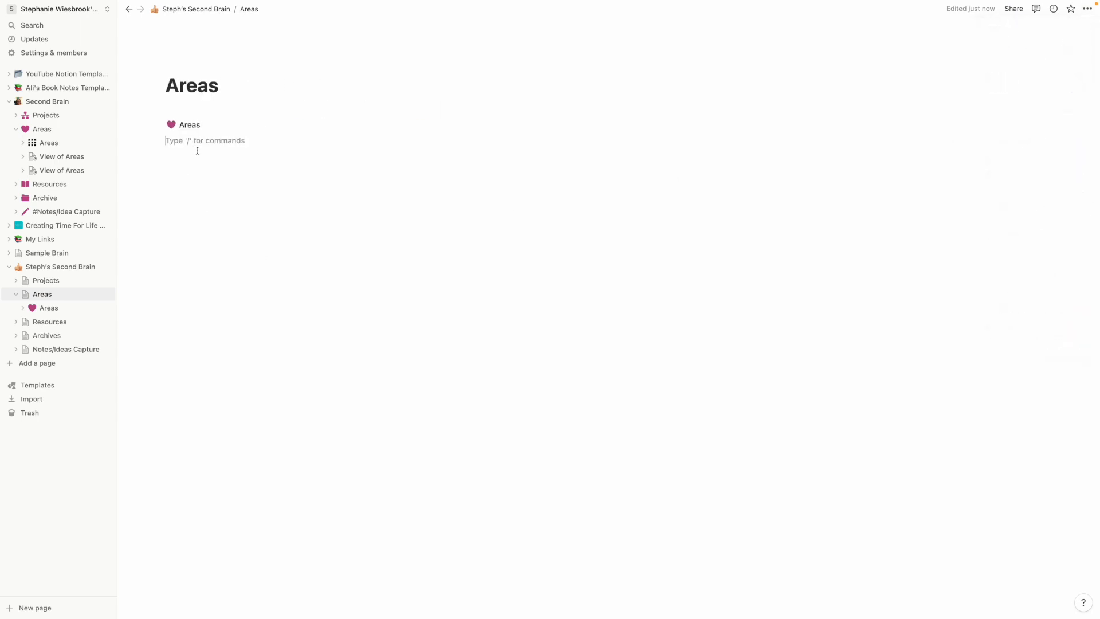
{"action": "type", "text": "/"}
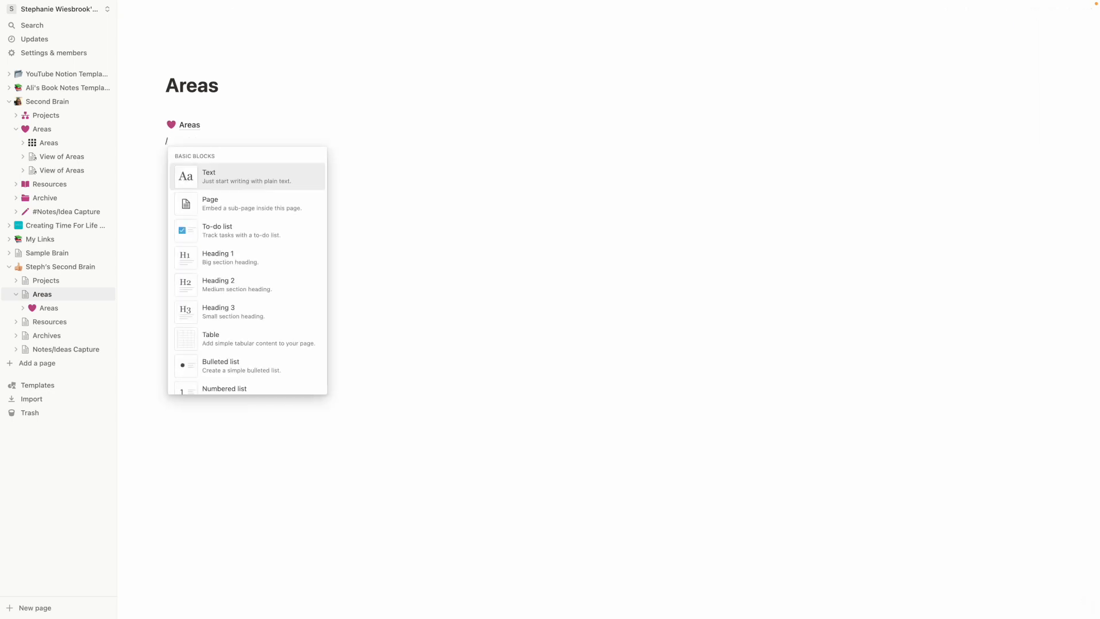
{"action": "type", "text": "inlin"}
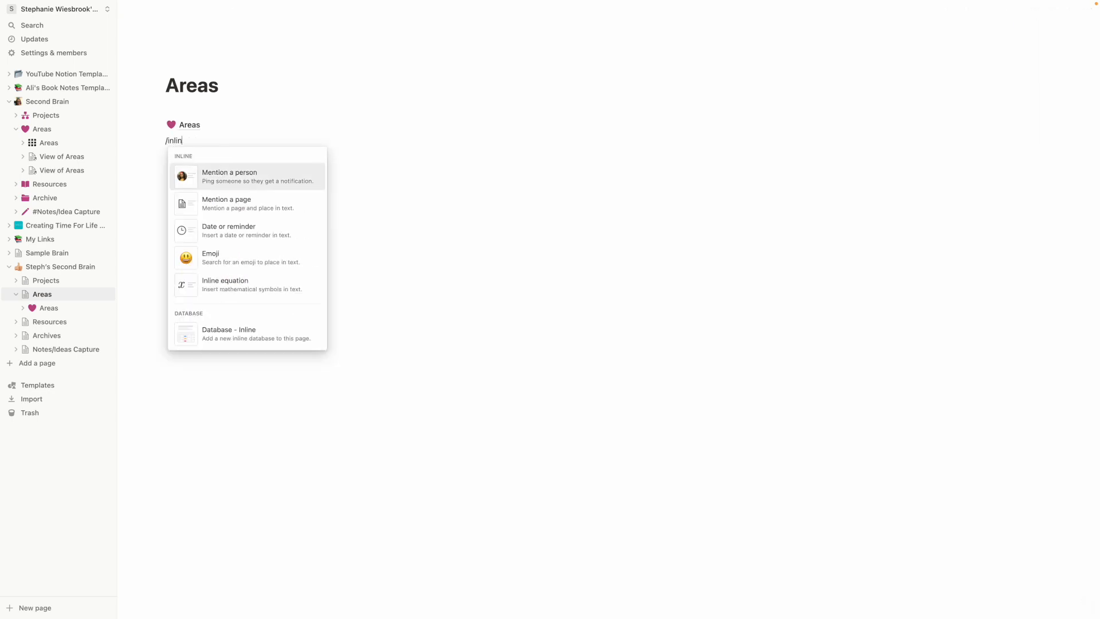
{"action": "key", "text": "Down"}
{"action": "key", "text": "Down"}
{"action": "key", "text": "Down"}
{"action": "key", "text": "Down"}
{"action": "key", "text": "Down"}
{"action": "key", "text": "Down"}
{"action": "key", "text": "Up"}
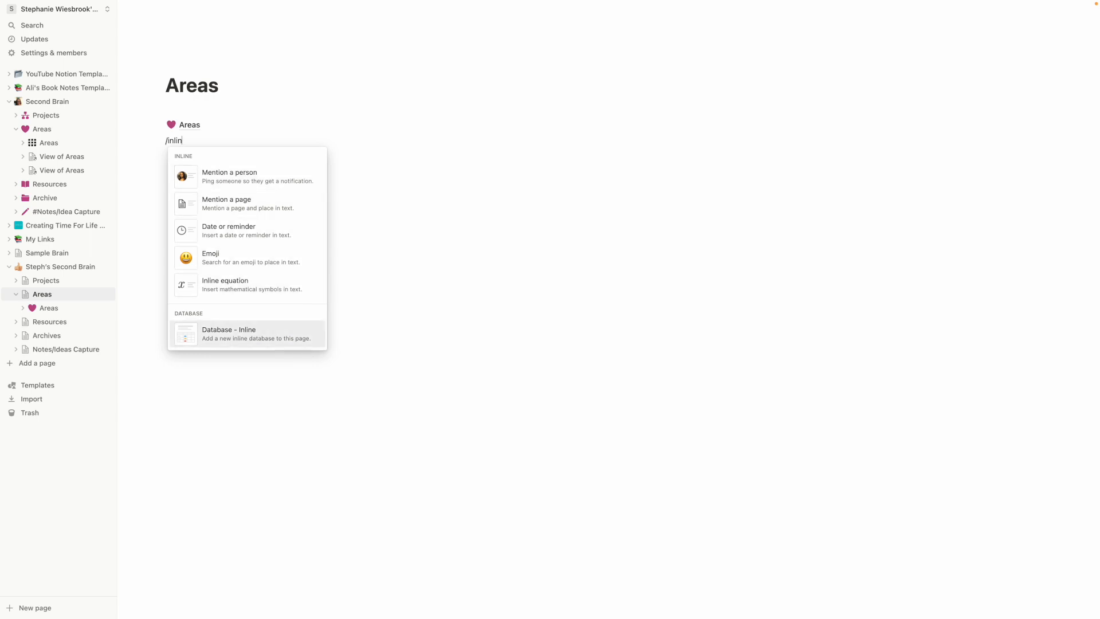
{"action": "key", "text": "Return"}
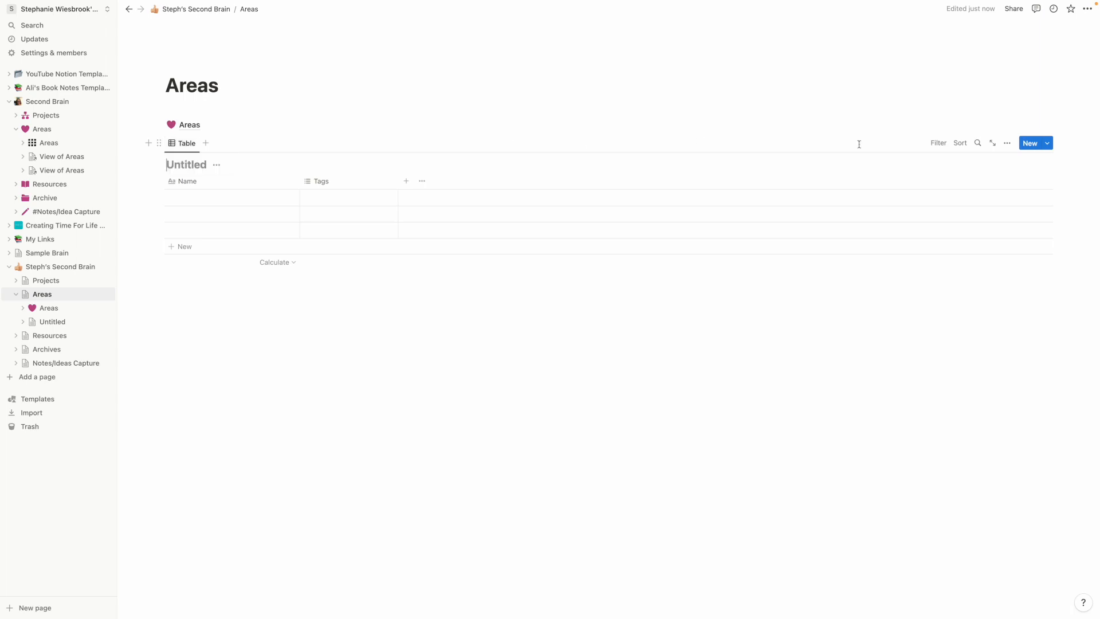
{"action": "left_click", "coordinate": [1007, 144]}
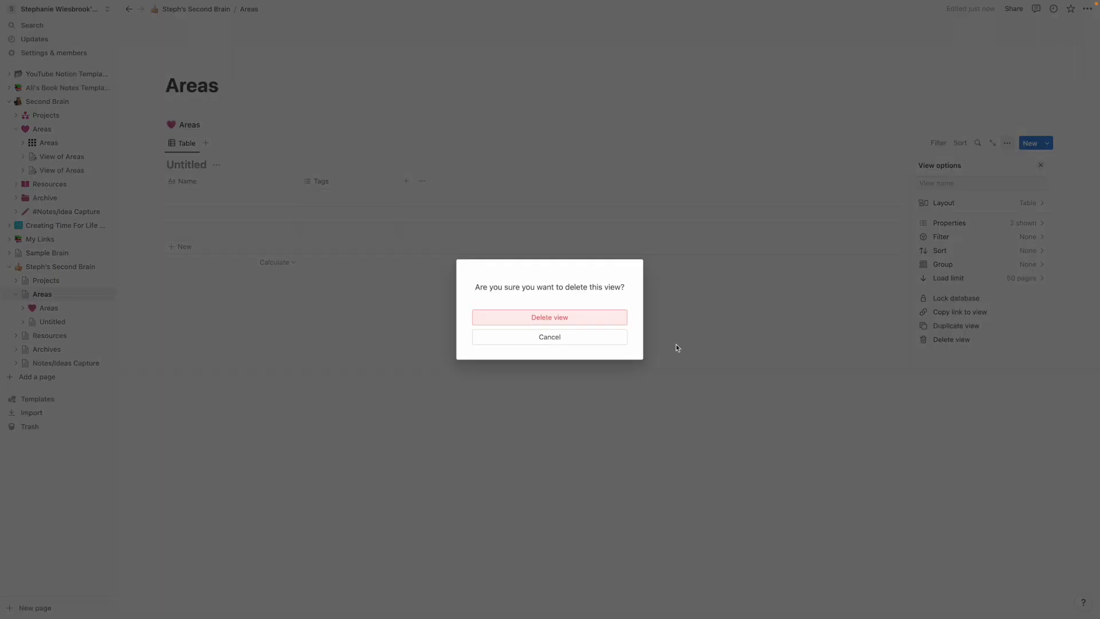
{"action": "left_click", "coordinate": [524, 322]}
Step: Insert a database view below the Areas link and use the heart-icon Areas database as its data source
{"action": "left_click", "coordinate": [215, 165]}
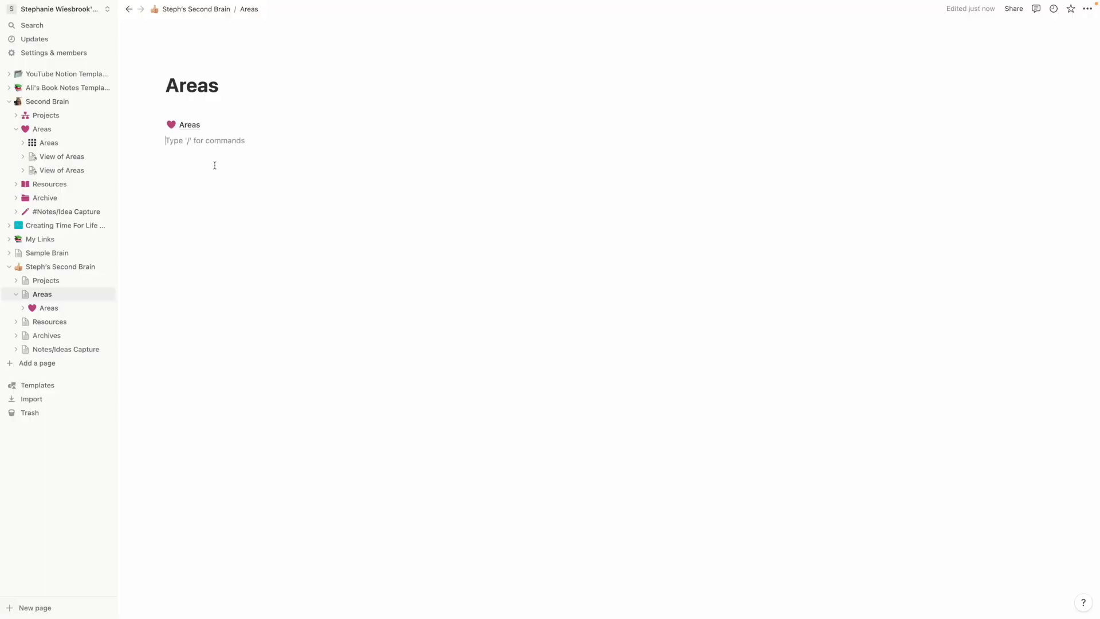
{"action": "type", "text": "/da"}
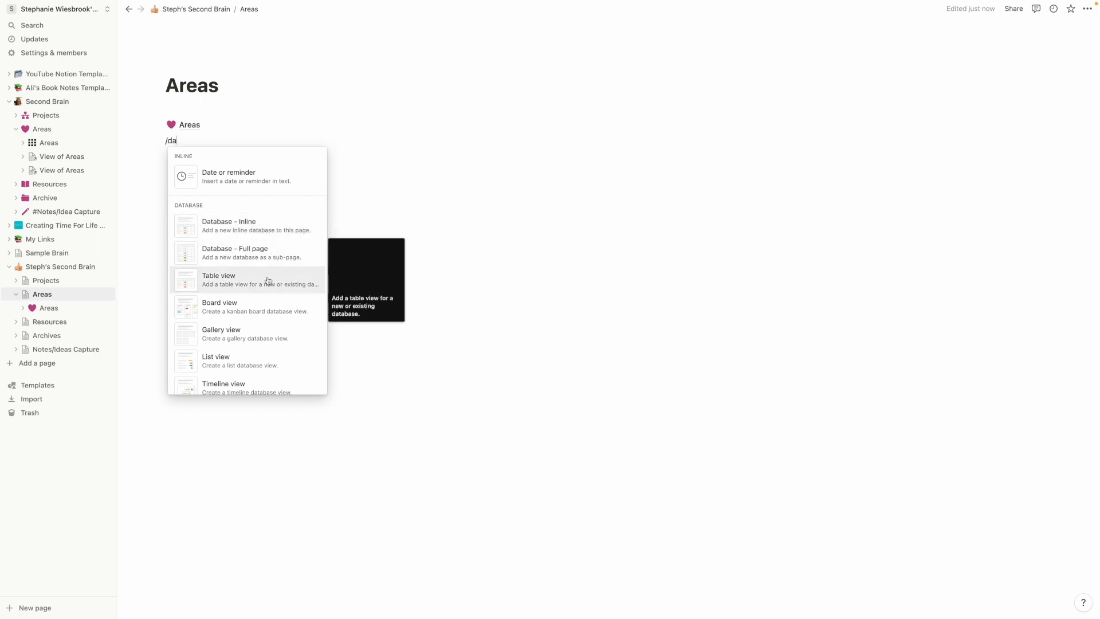
{"action": "left_click", "coordinate": [266, 339]}
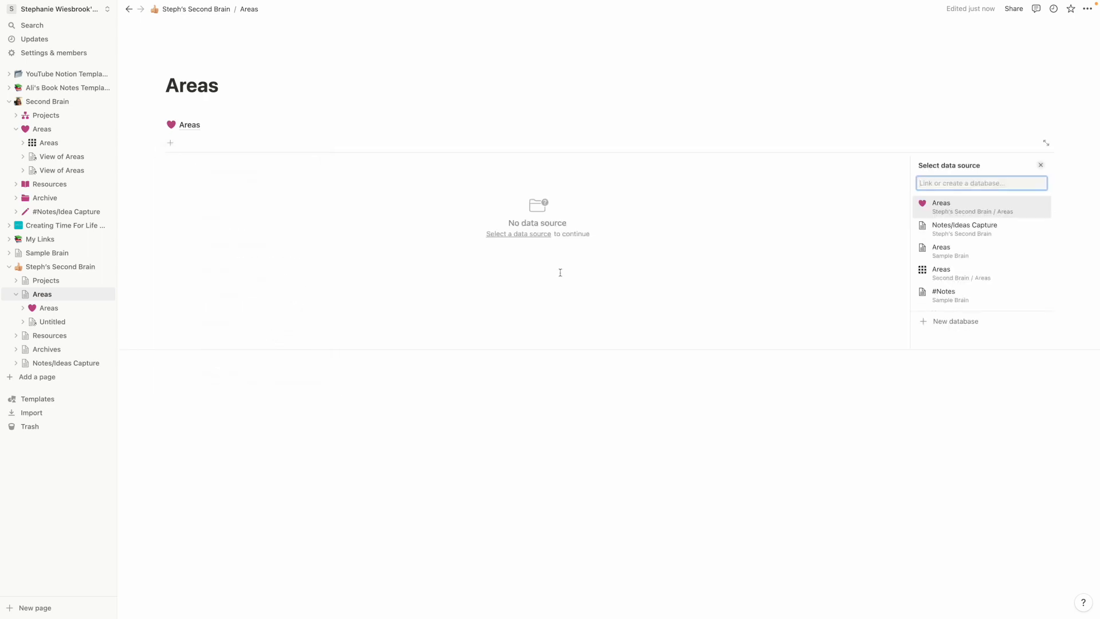
{"action": "left_click", "coordinate": [1003, 211]}
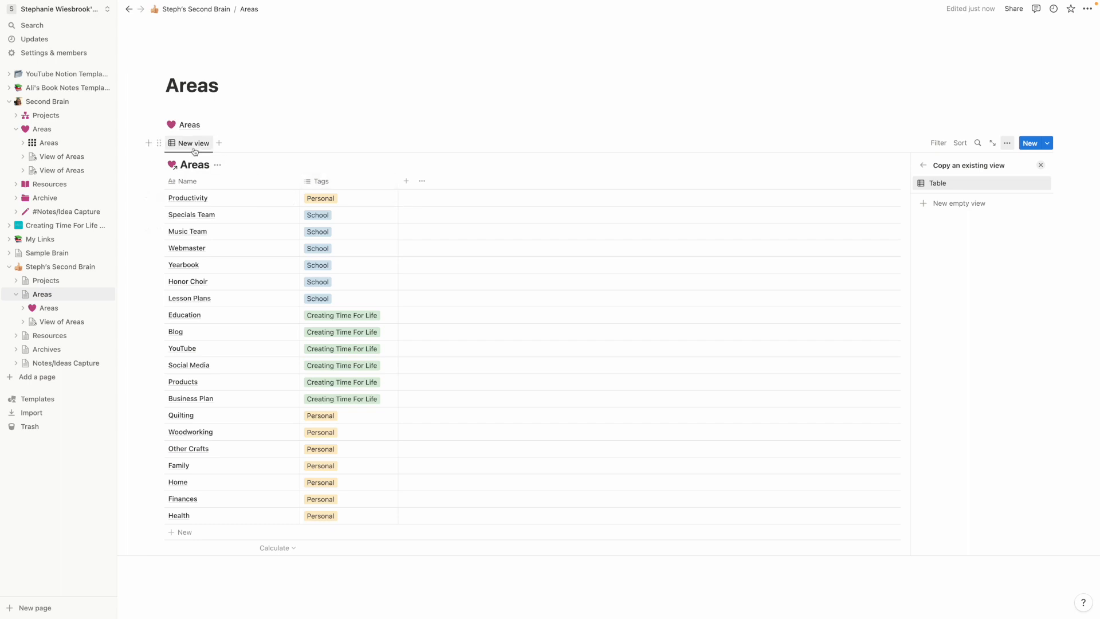
Step: Change the layout of the linked Areas view to Gallery
{"action": "left_click", "coordinate": [1008, 149]}
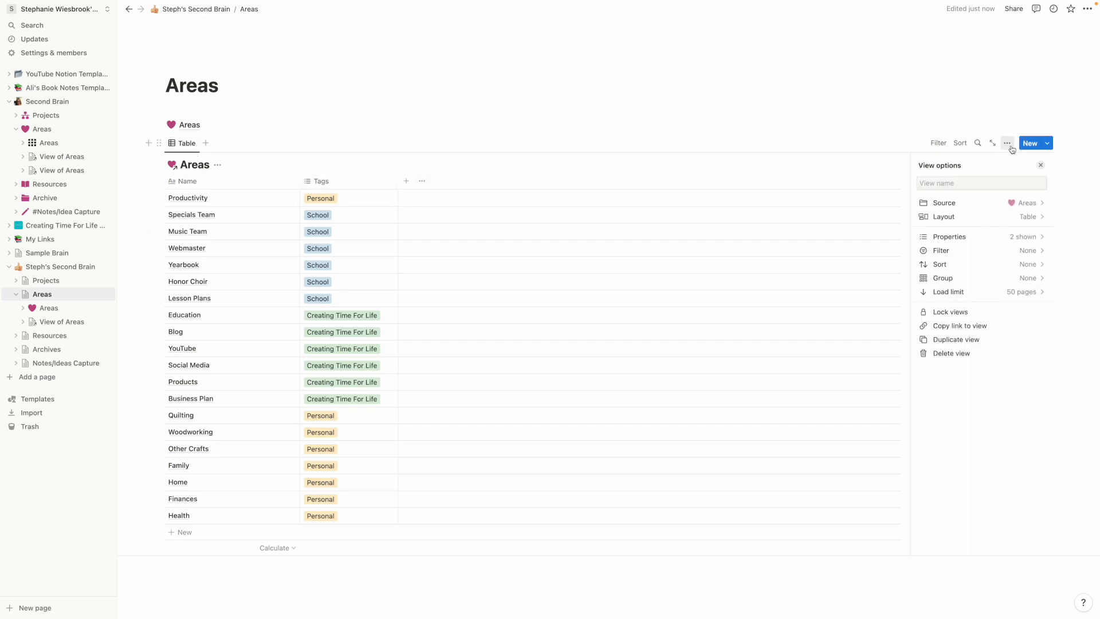
{"action": "left_click", "coordinate": [1039, 219]}
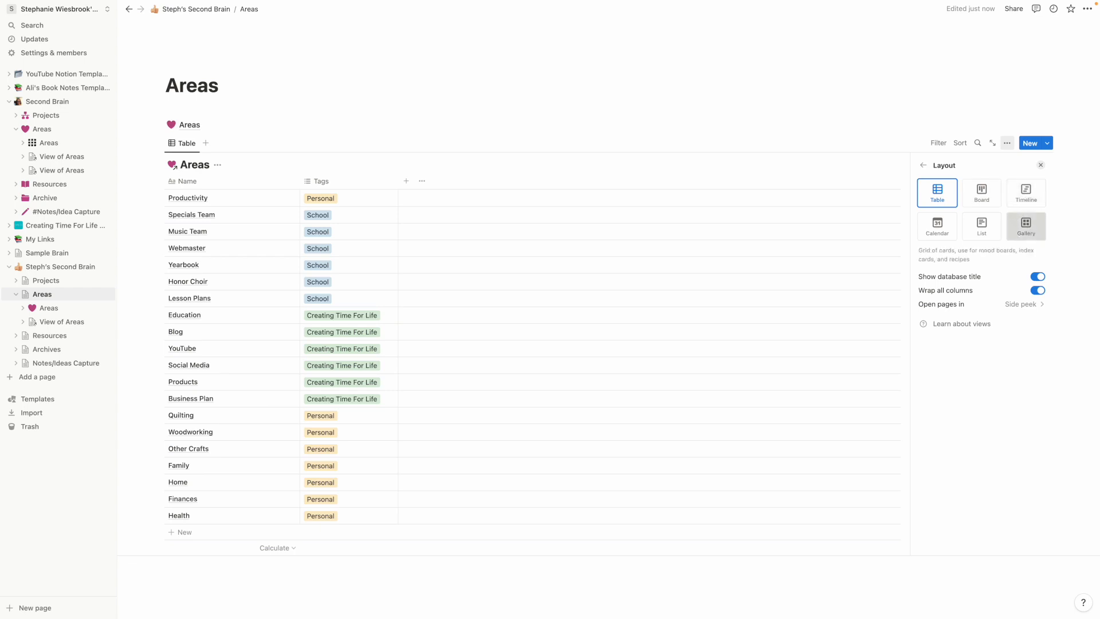
{"action": "left_click", "coordinate": [1033, 229]}
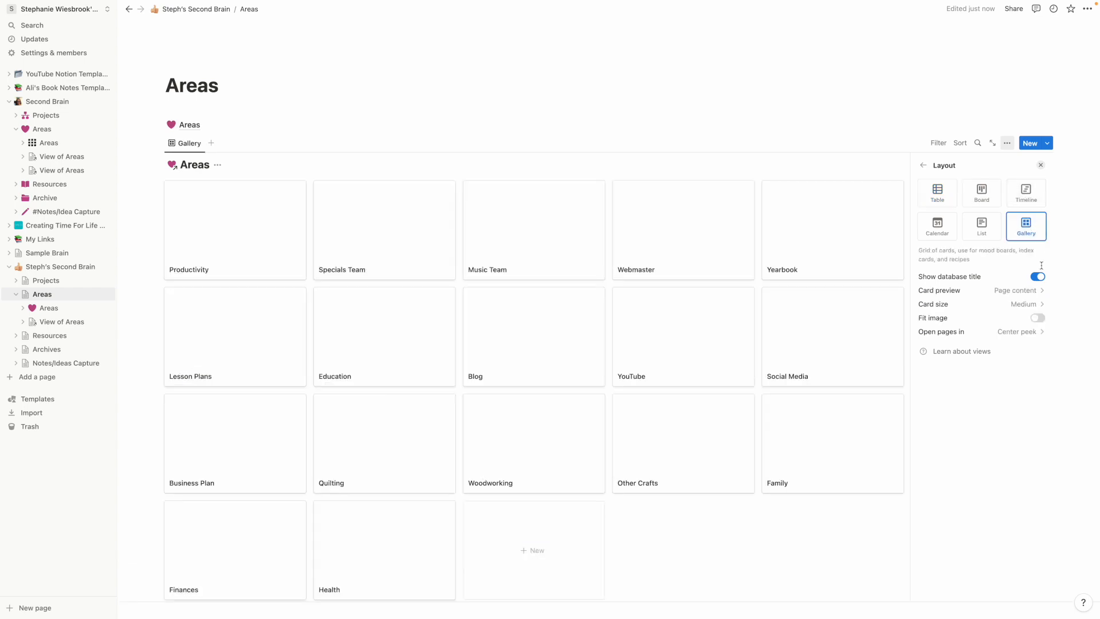
Step: Set the gallery's card preview to Page cover and its card size to Small
{"action": "left_click", "coordinate": [1041, 290]}
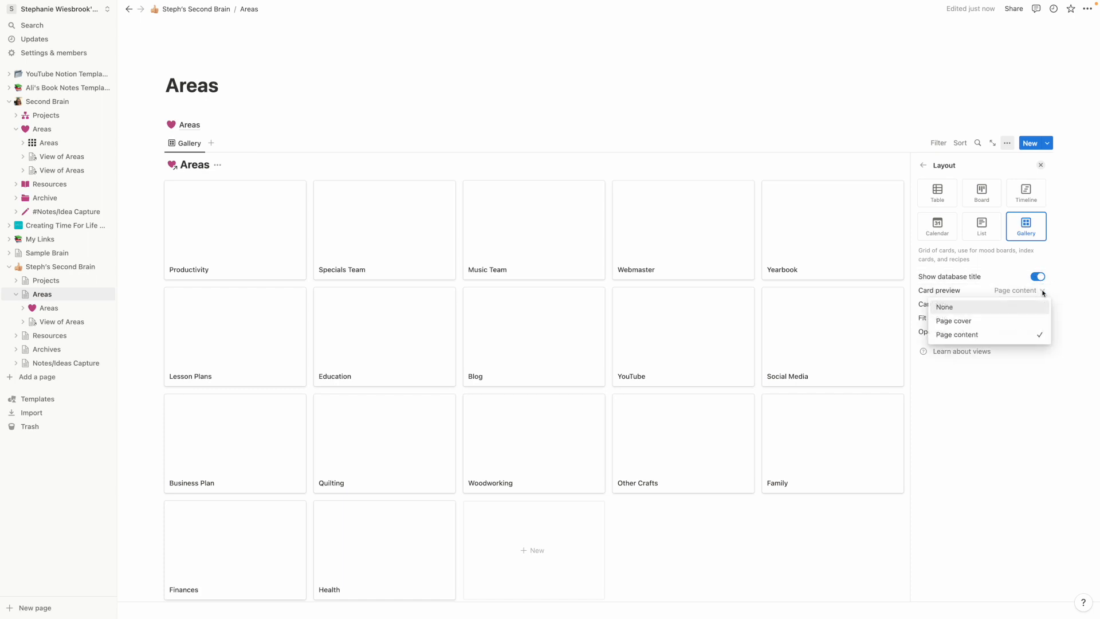
{"action": "left_click", "coordinate": [1038, 324]}
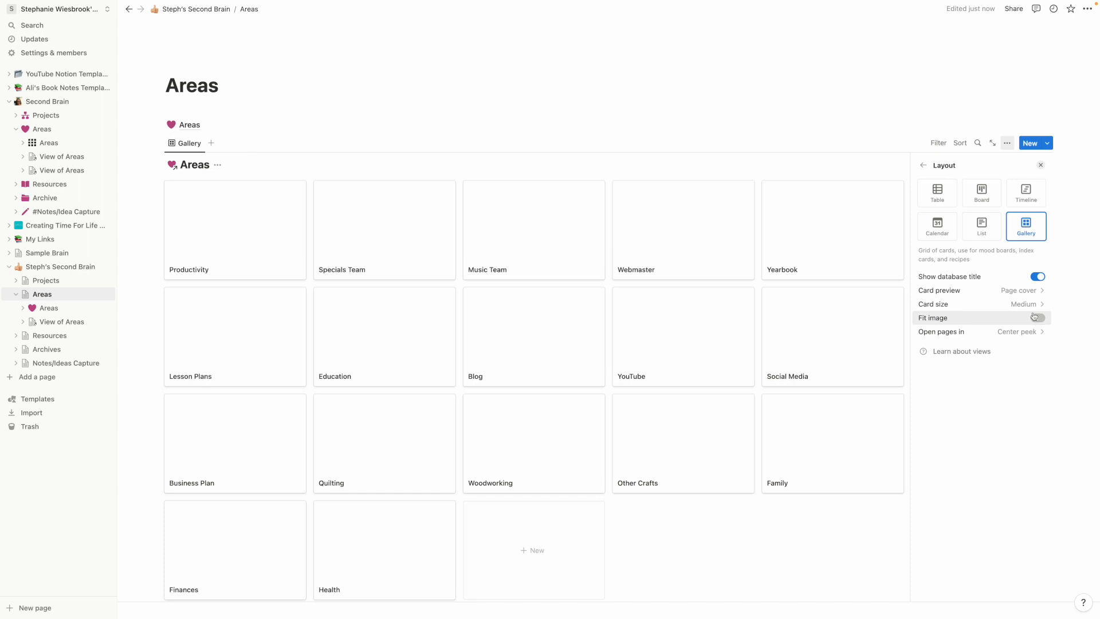
{"action": "left_click", "coordinate": [1044, 304]}
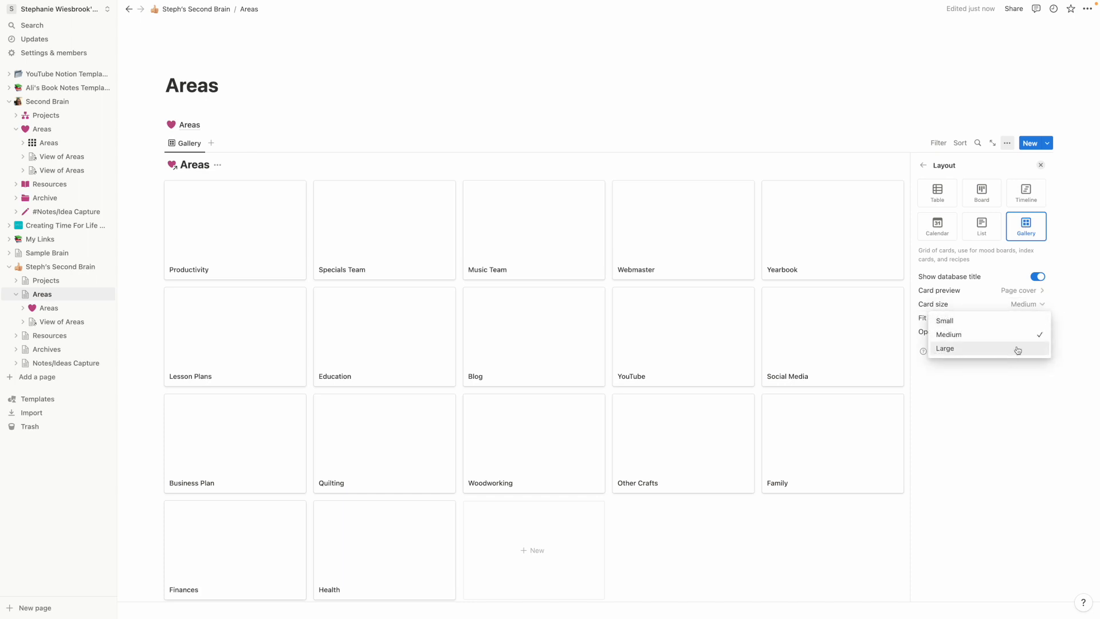
{"action": "left_click", "coordinate": [1026, 320]}
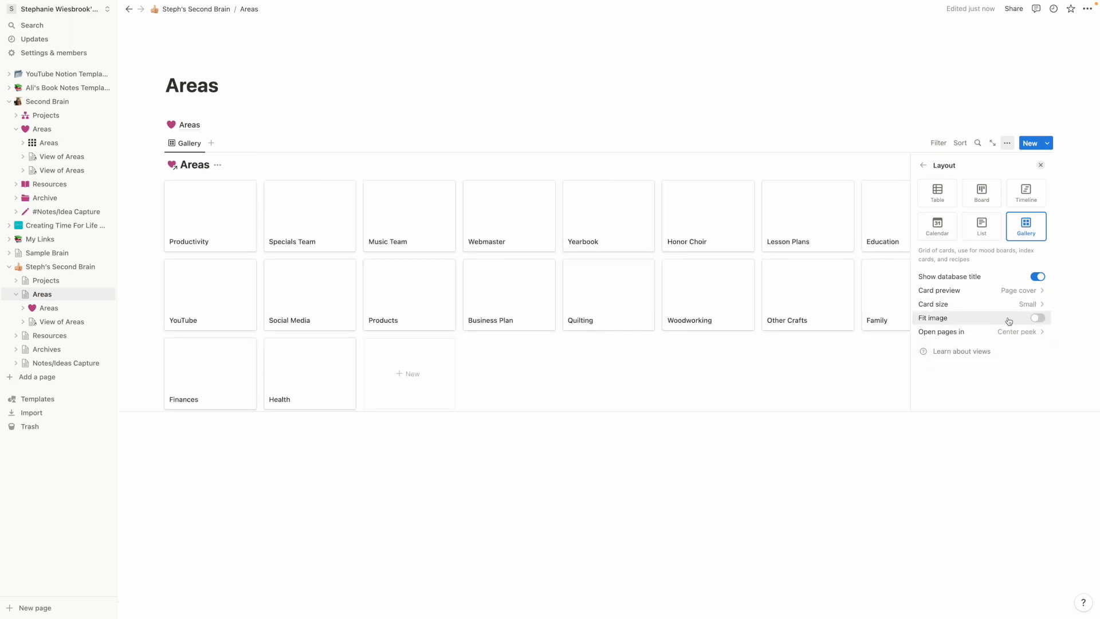
{"action": "left_click", "coordinate": [924, 167]}
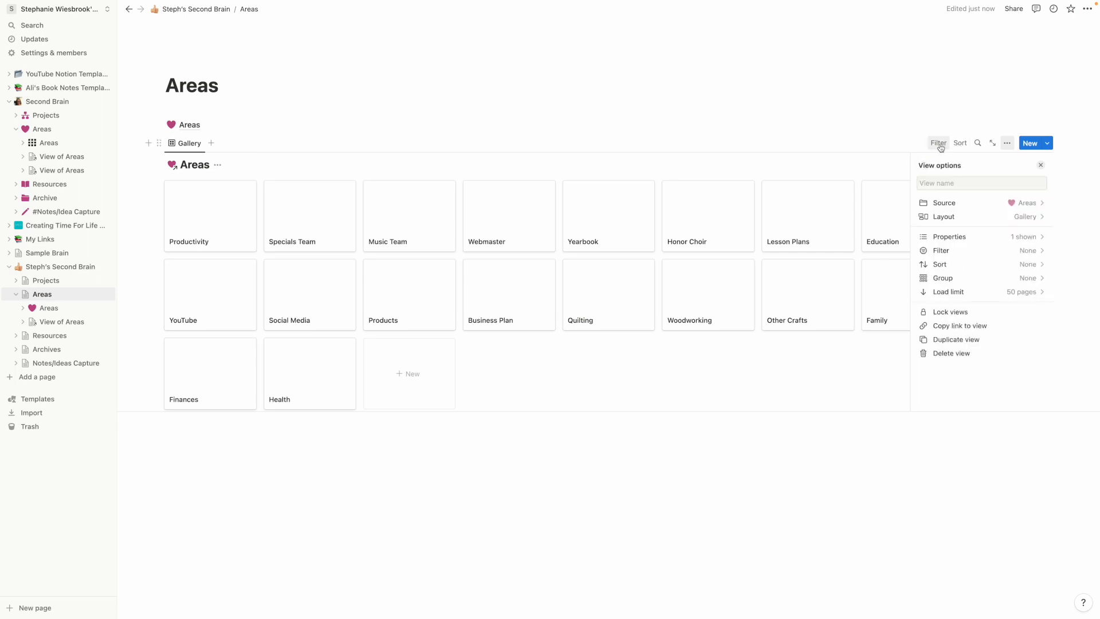
Step: Filter the Areas gallery to cards whose Tags contain Personal
{"action": "left_click", "coordinate": [940, 144]}
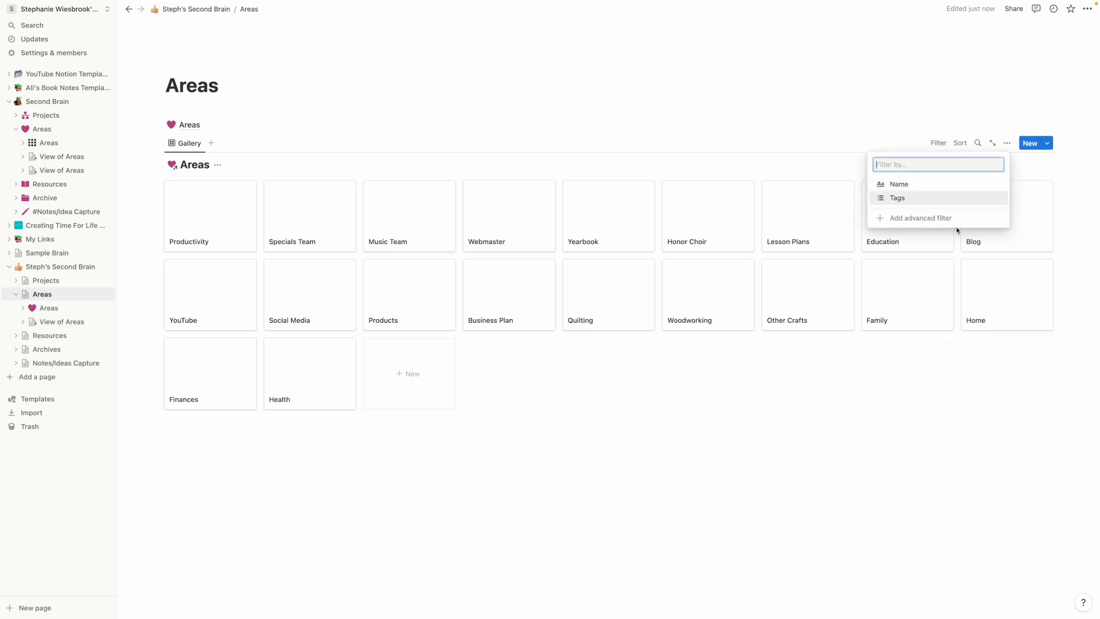
{"action": "left_click", "coordinate": [934, 207]}
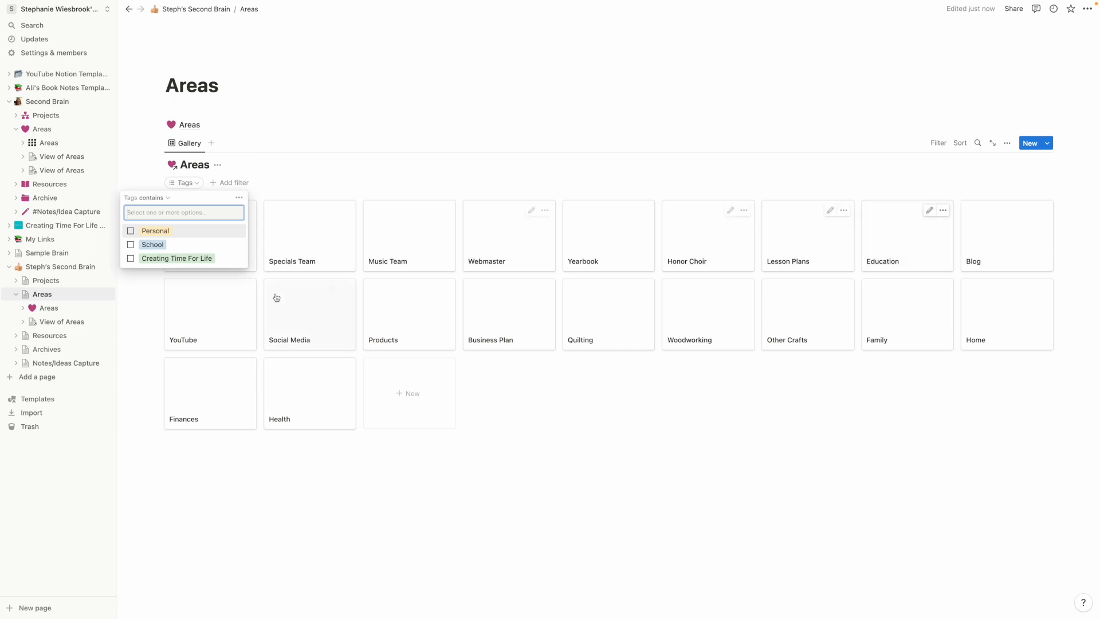
{"action": "left_click", "coordinate": [131, 232]}
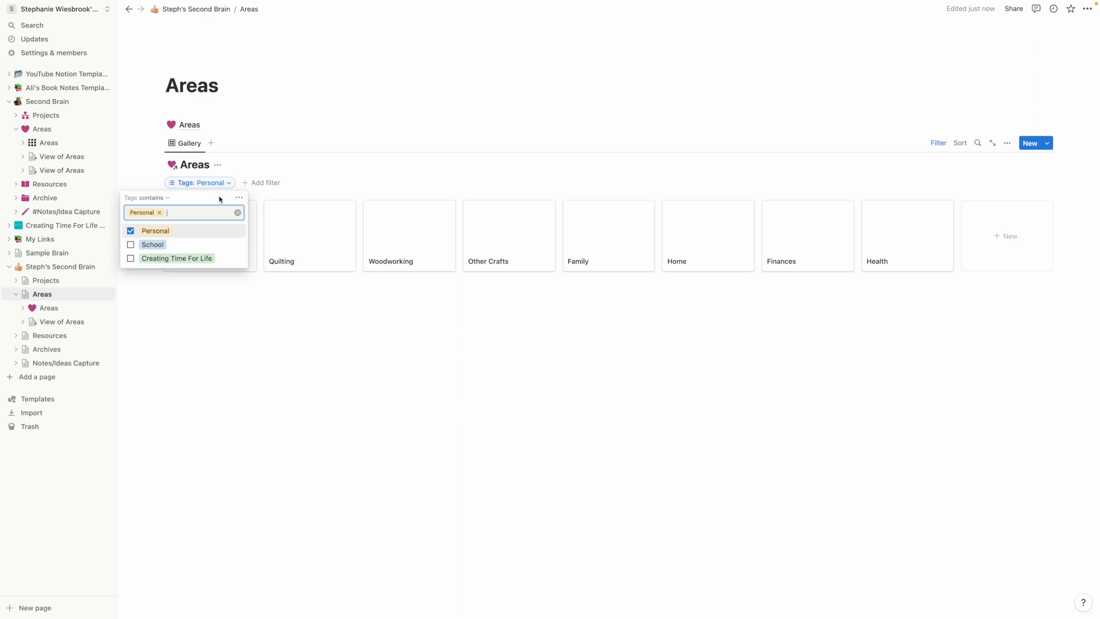
{"action": "key", "text": "BackSpace"}
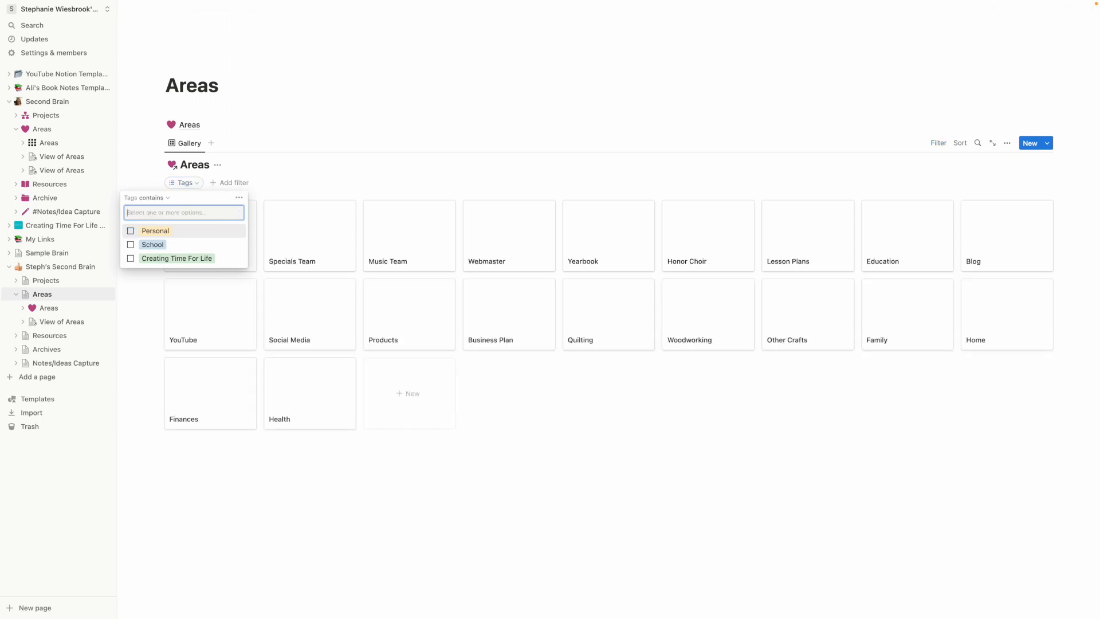
{"action": "left_click", "coordinate": [131, 232]}
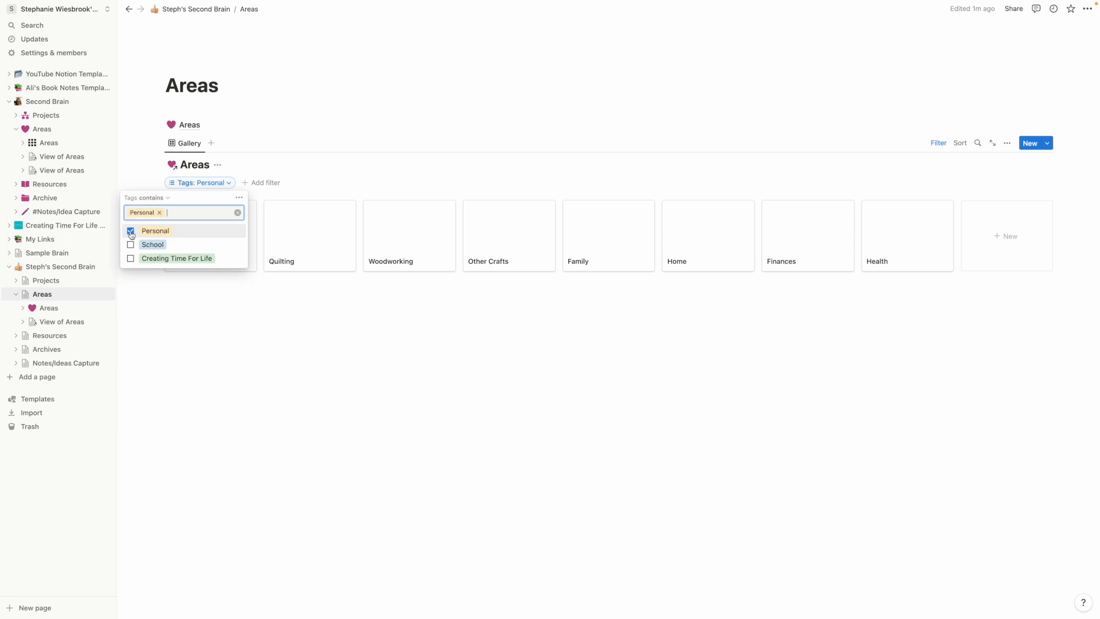
Step: Hide the database title of the Areas gallery filtered to Personal
{"action": "left_click", "coordinate": [564, 365]}
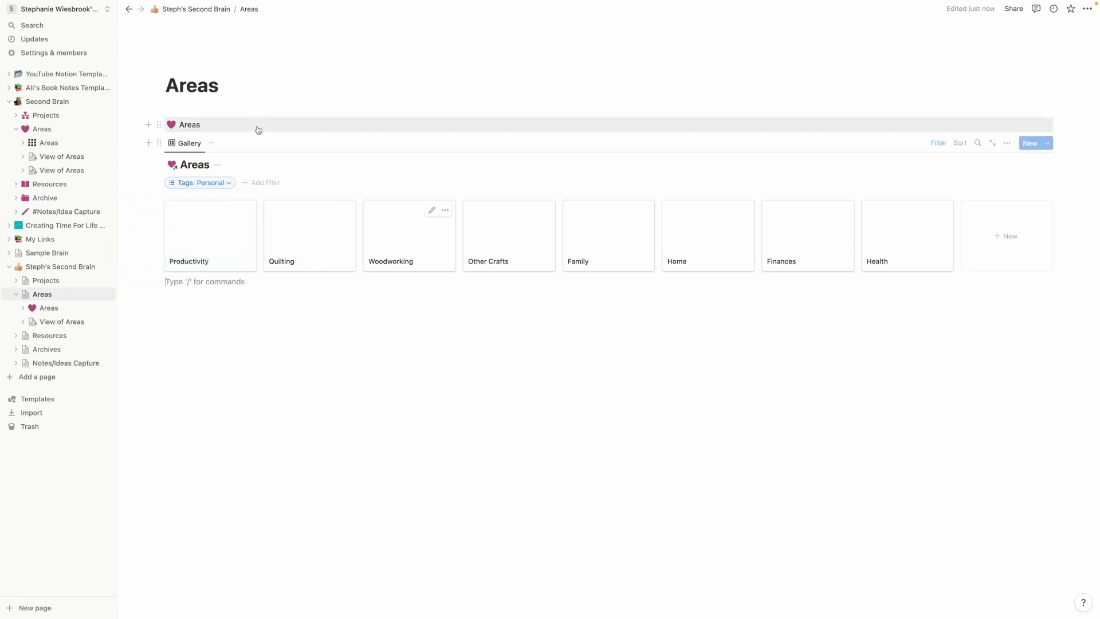
{"action": "left_click", "coordinate": [218, 166]}
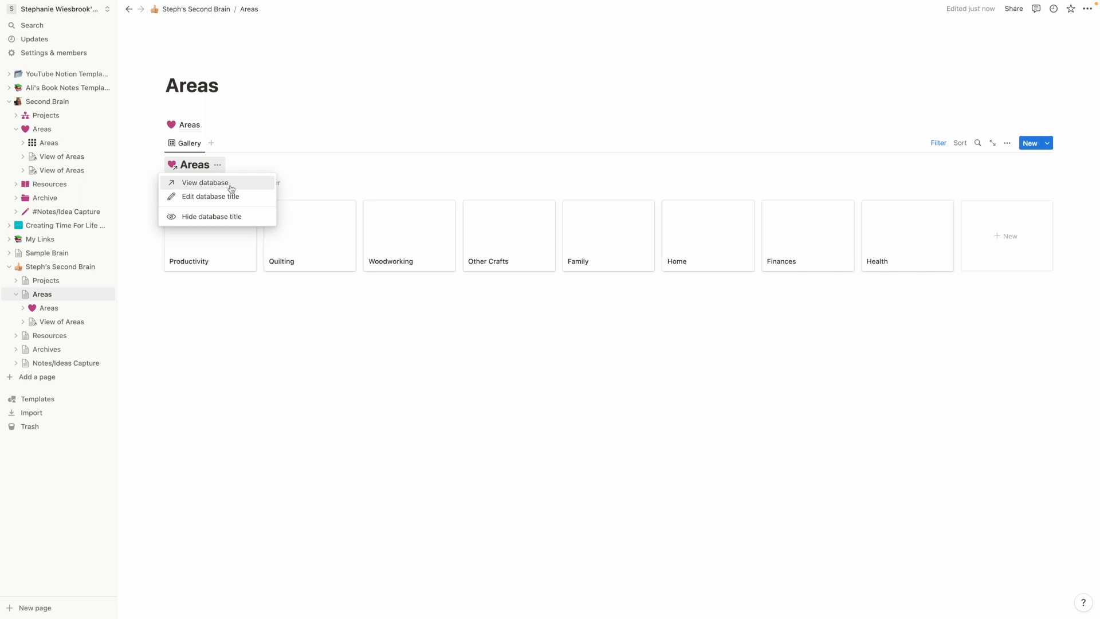
{"action": "left_click", "coordinate": [216, 217]}
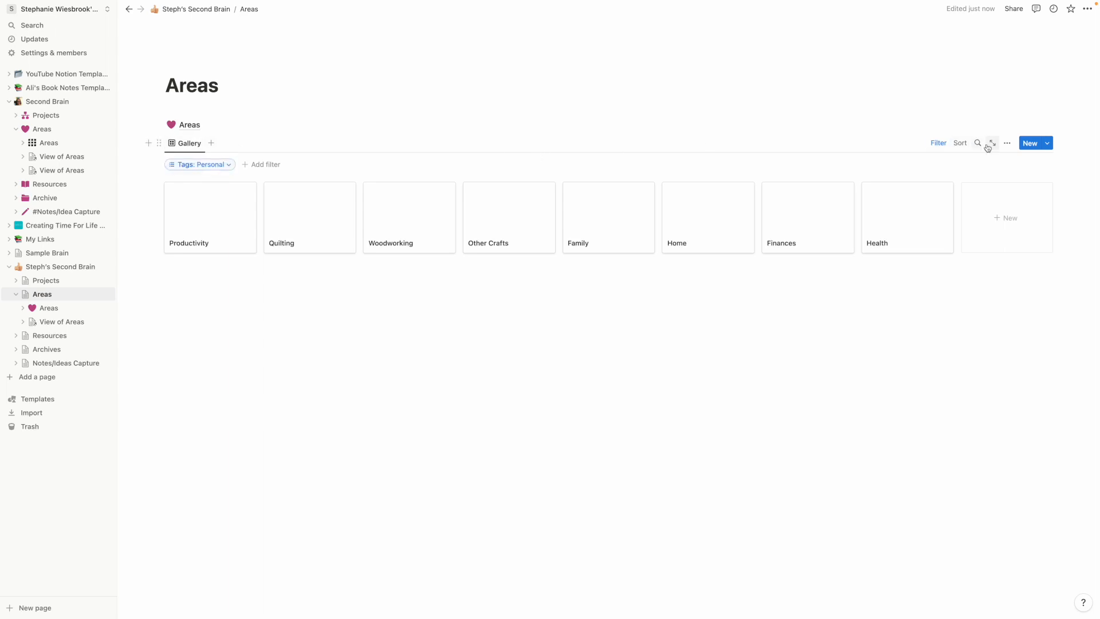
Step: Name the filtered Areas gallery view "Personal"
{"action": "left_click", "coordinate": [1007, 144]}
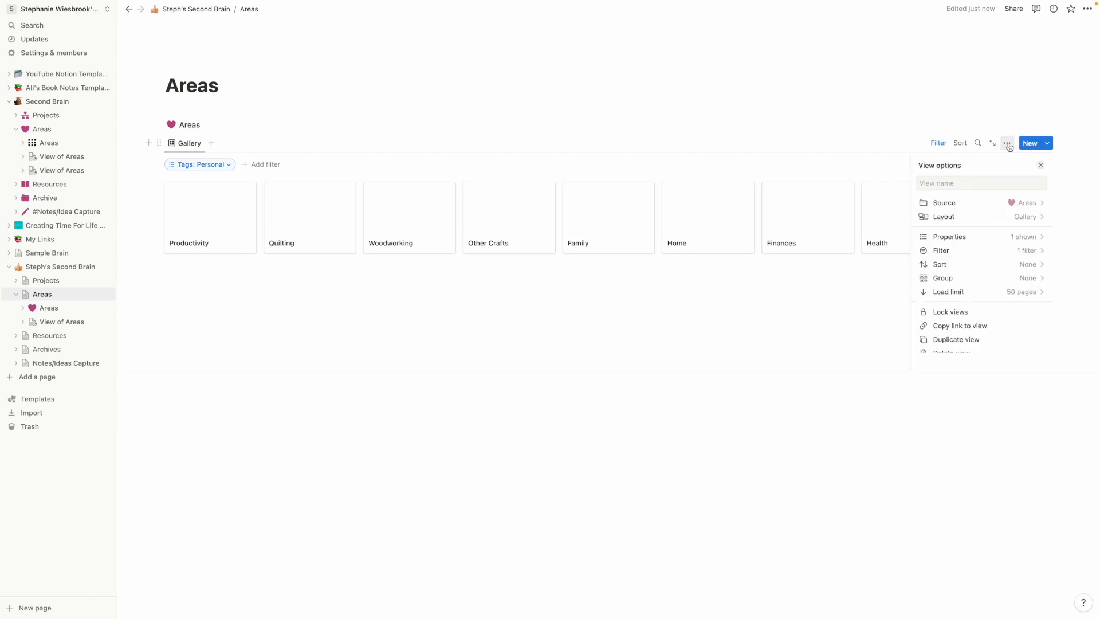
{"action": "left_click", "coordinate": [1043, 251]}
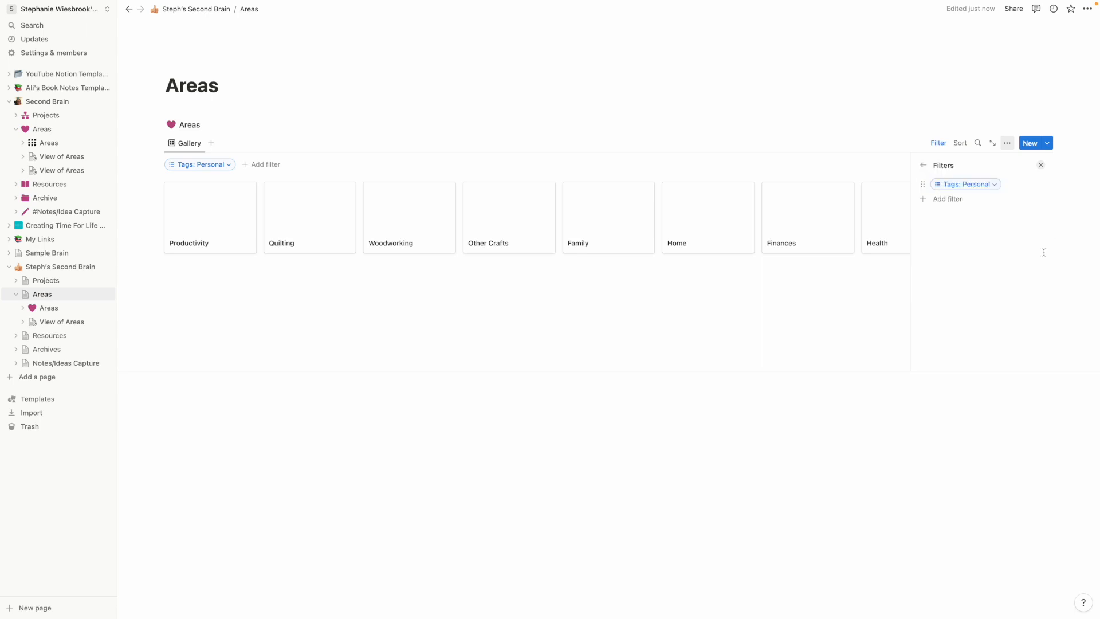
{"action": "left_click", "coordinate": [923, 165]}
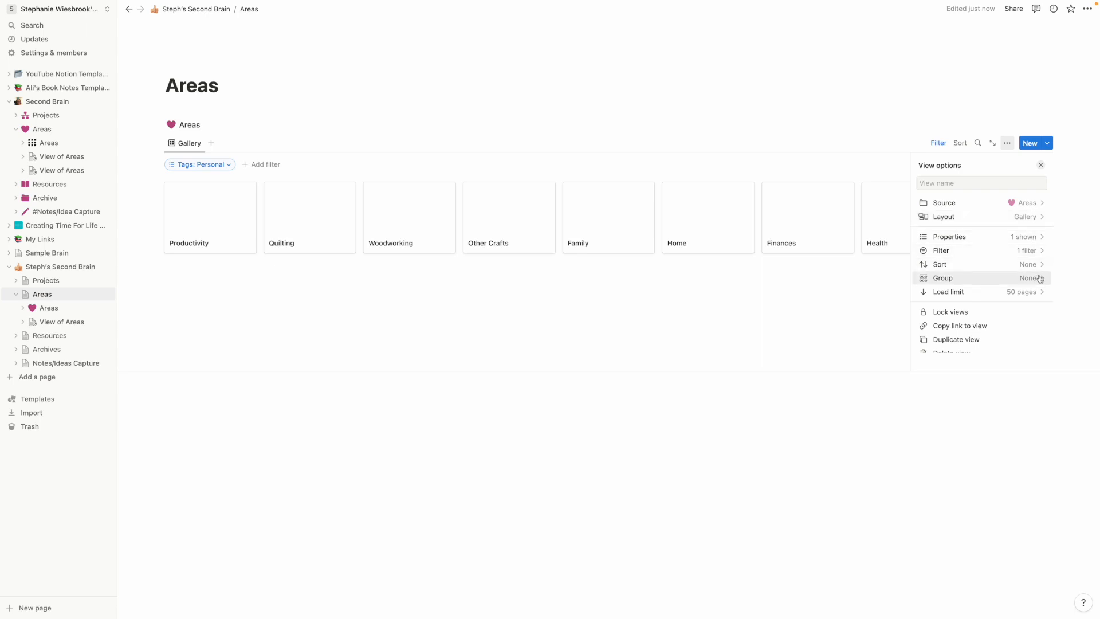
{"action": "scroll", "coordinate": [1025, 313], "scroll_direction": "down", "scroll_amount": 1}
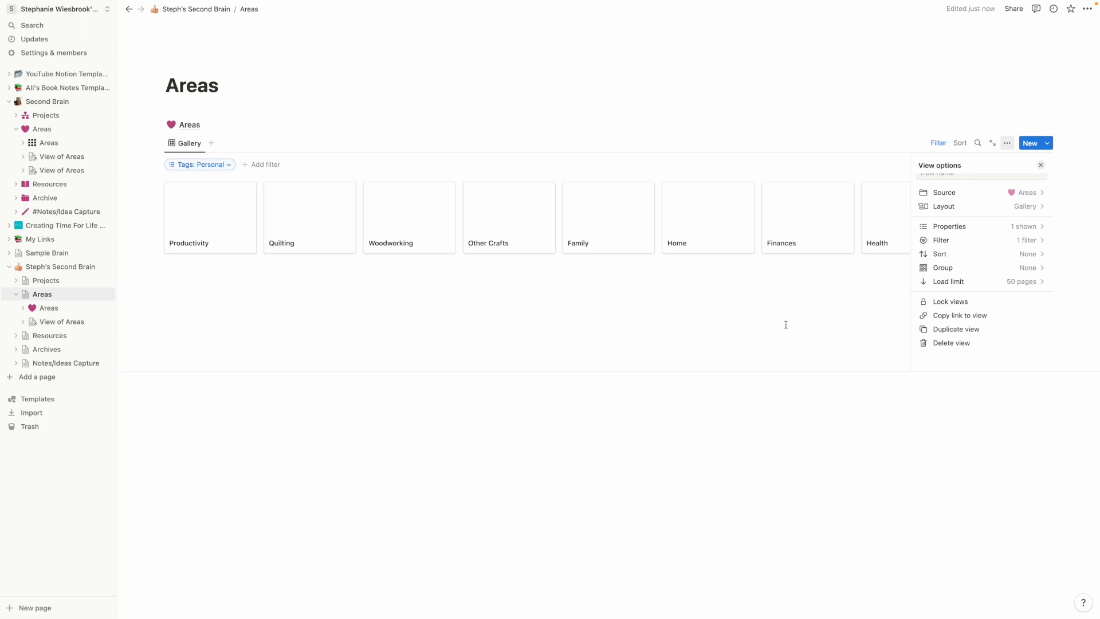
{"action": "scroll", "coordinate": [962, 242], "scroll_direction": "up", "scroll_amount": 1}
{"action": "left_click", "coordinate": [949, 183]}
{"action": "type", "text": "Personal"}
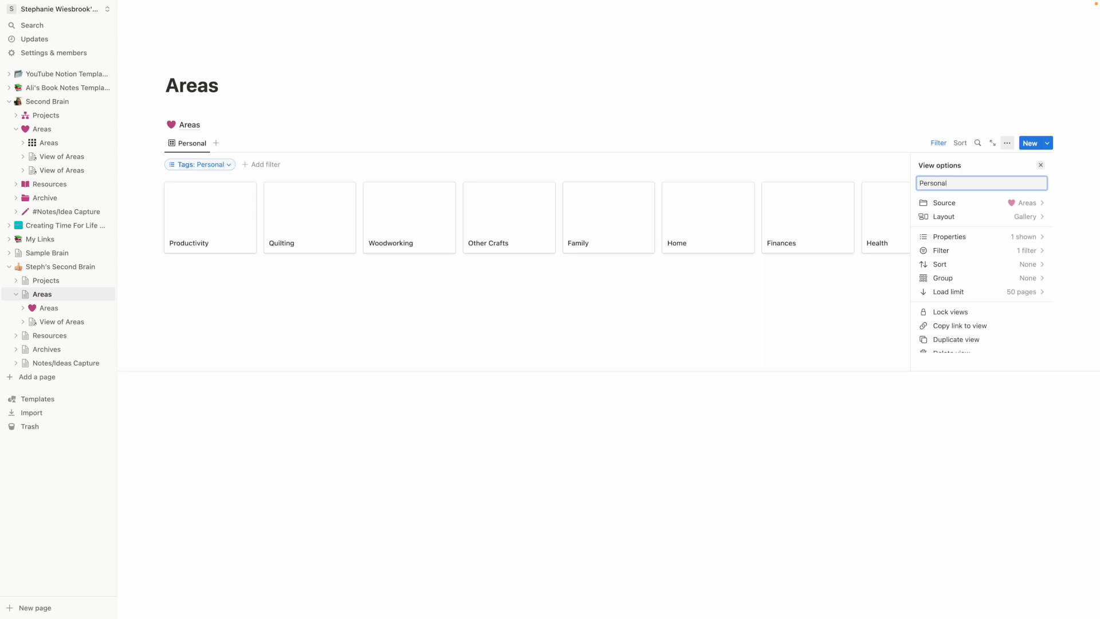
{"action": "left_click", "coordinate": [857, 302]}
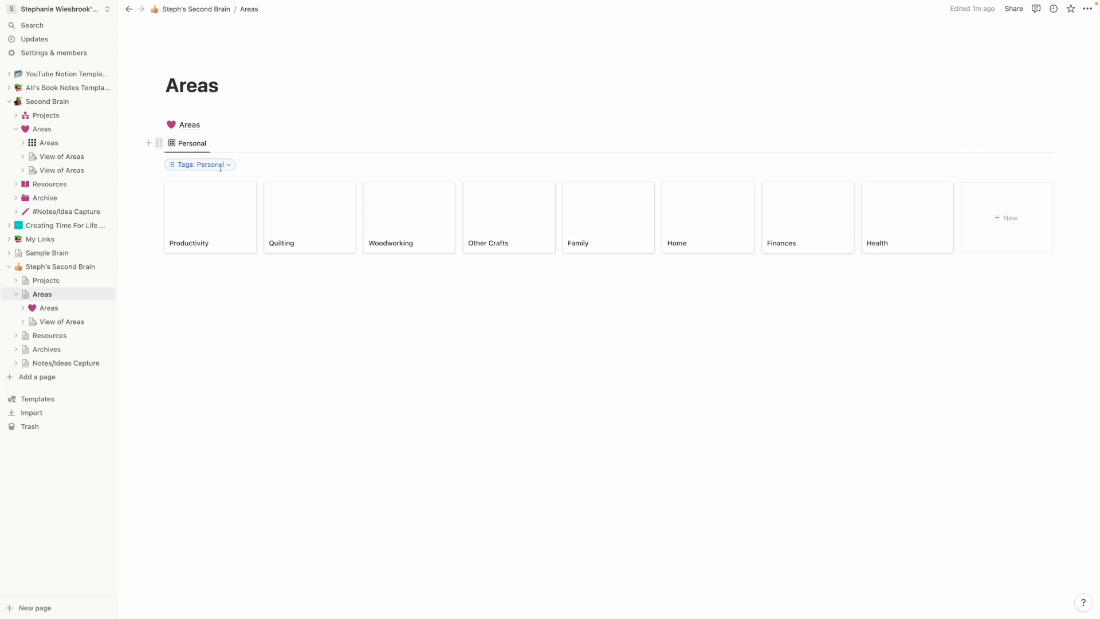
Step: Insert a second database view below the Personal gallery, sourced from the heart-icon Areas database and copied from its existing Table view
{"action": "left_click", "coordinate": [246, 280]}
{"action": "type", "text": "/"}
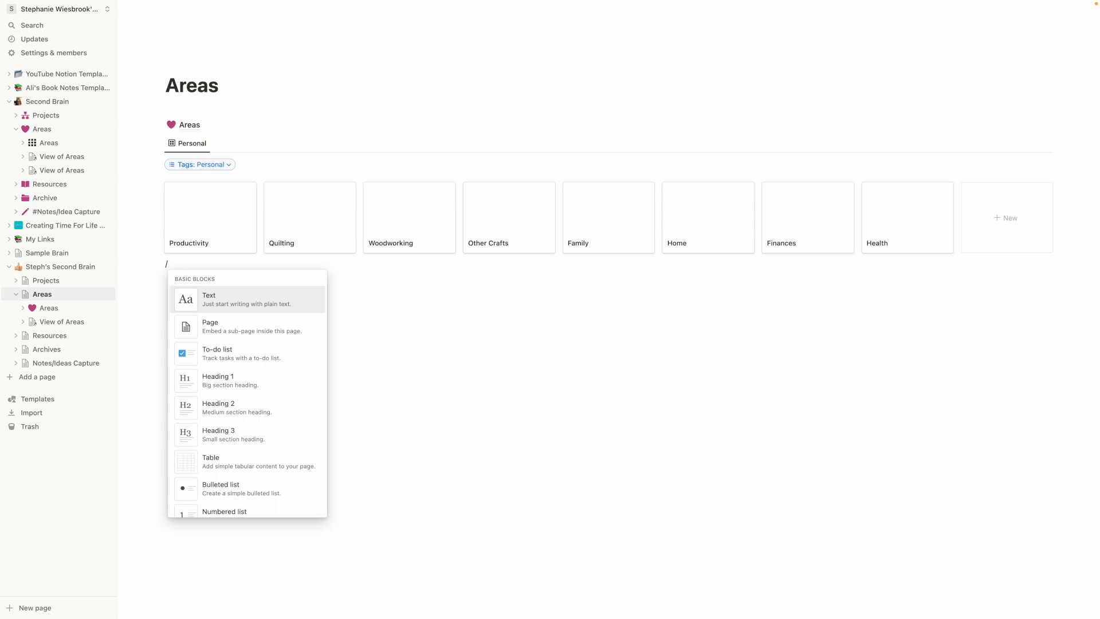
{"action": "type", "text": "data"}
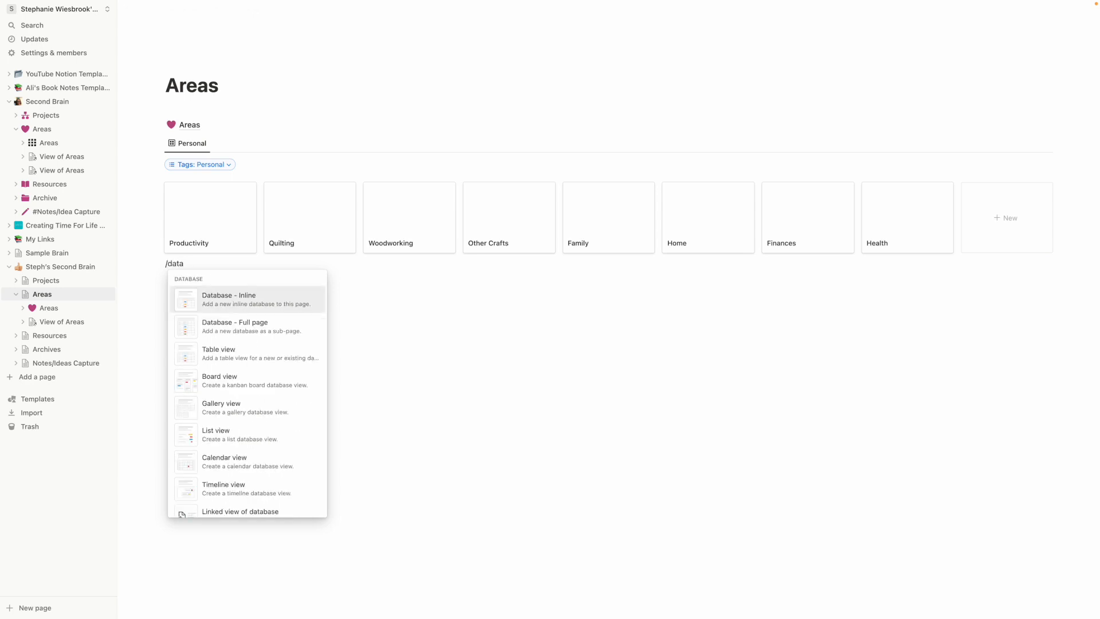
{"action": "key", "text": "Down"}
{"action": "key", "text": "Down"}
{"action": "key", "text": "Down"}
{"action": "key", "text": "Down"}
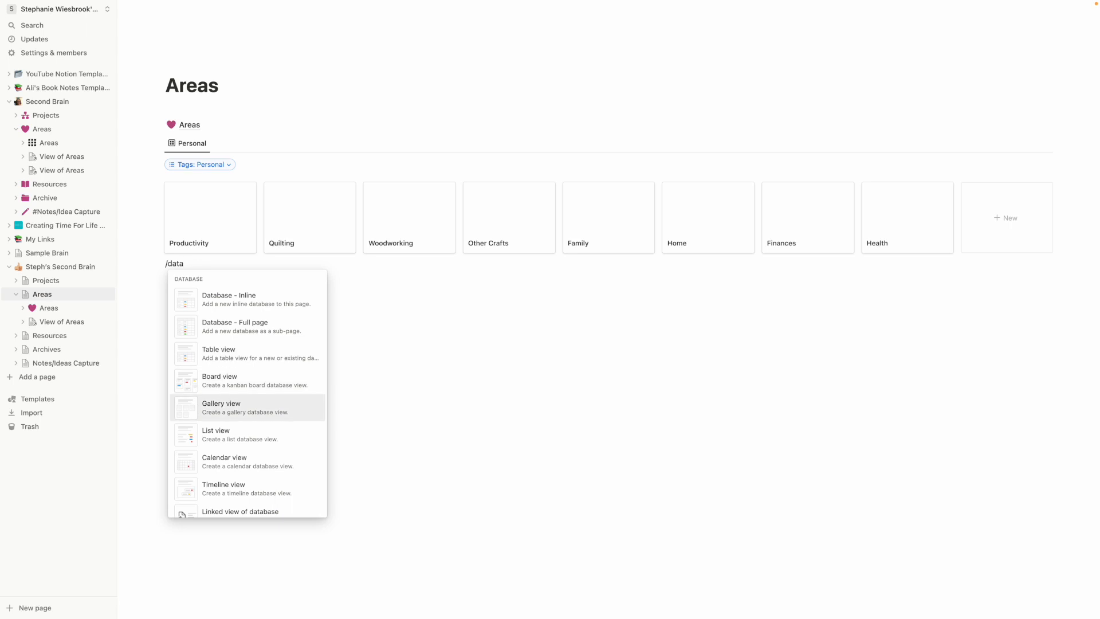
{"action": "key", "text": "Return"}
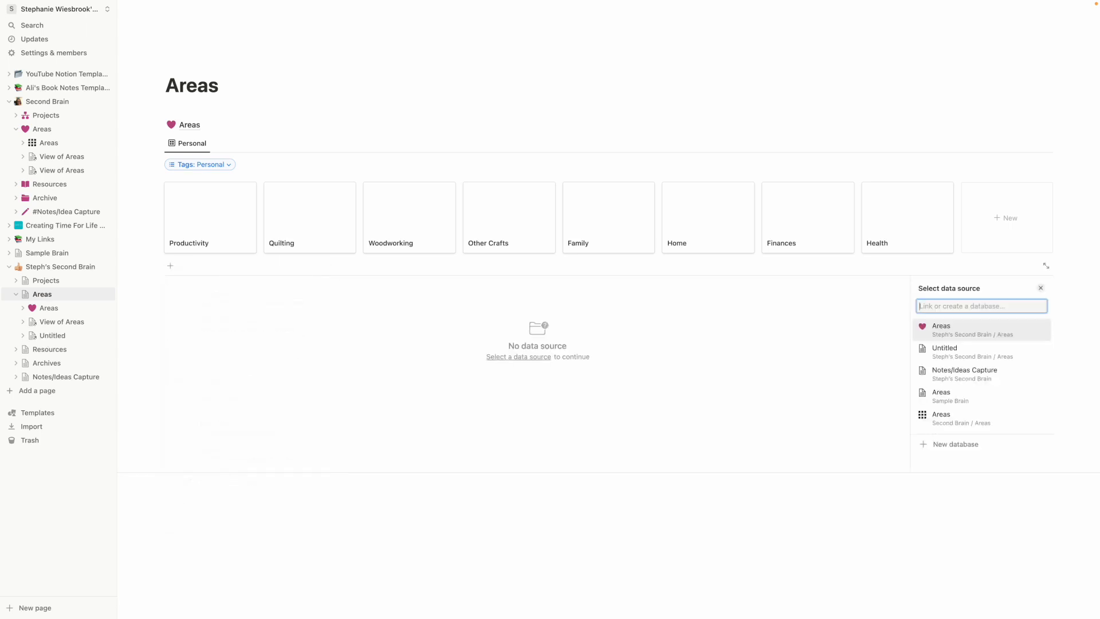
{"action": "left_click", "coordinate": [1026, 334]}
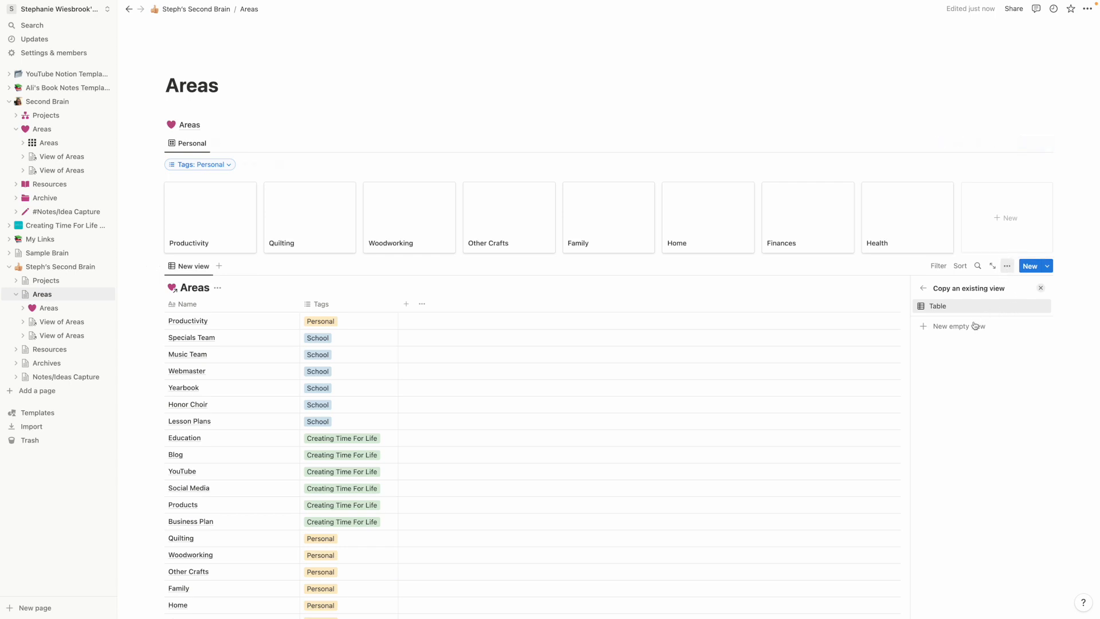
{"action": "left_click", "coordinate": [987, 305]}
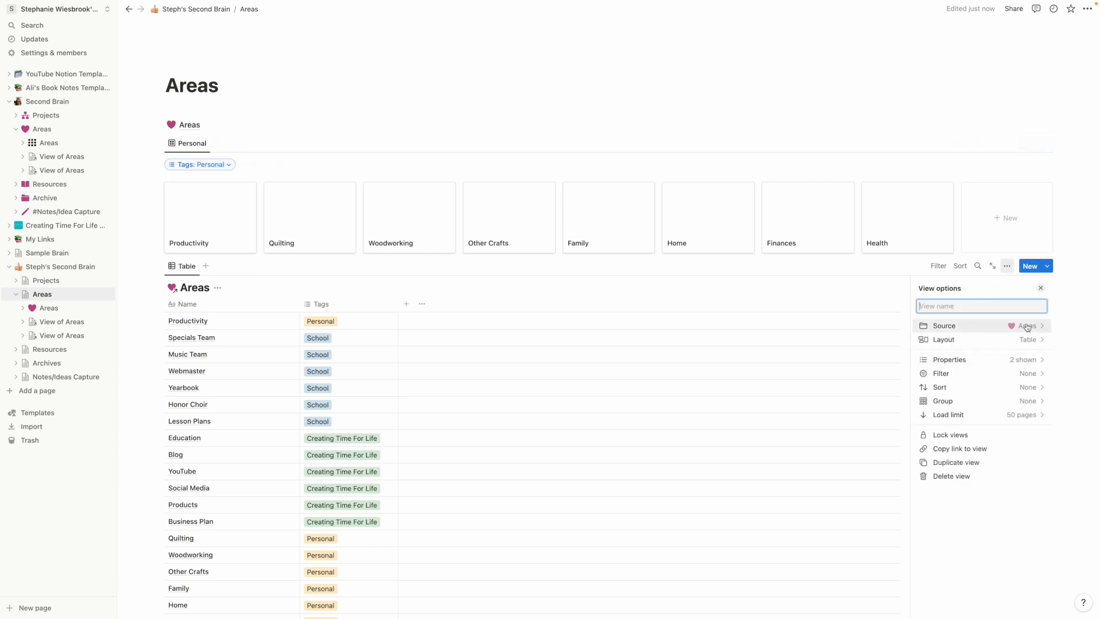
Step: Change the second Areas view's layout to Gallery, with card size Small and card preview Page cover
{"action": "left_click", "coordinate": [1037, 340]}
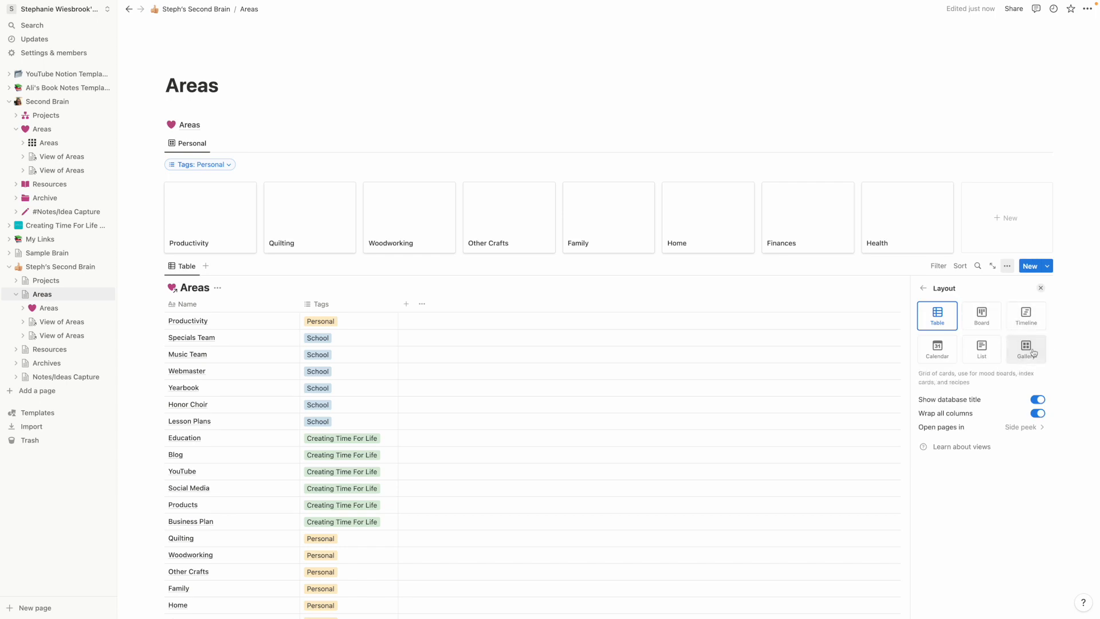
{"action": "left_click", "coordinate": [1026, 348]}
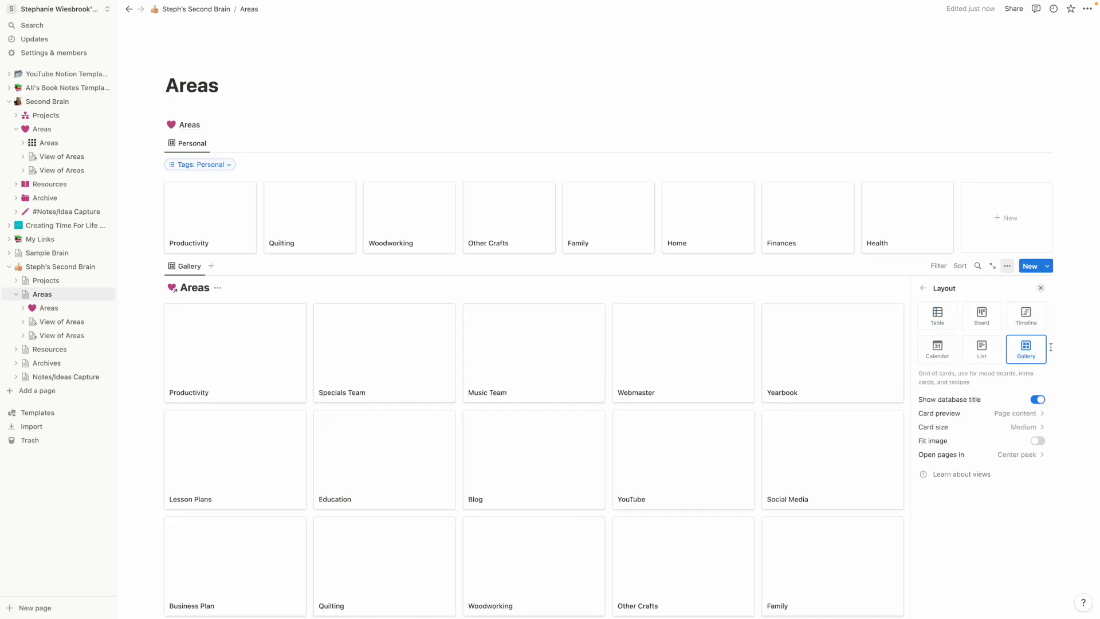
{"action": "left_click", "coordinate": [1037, 428]}
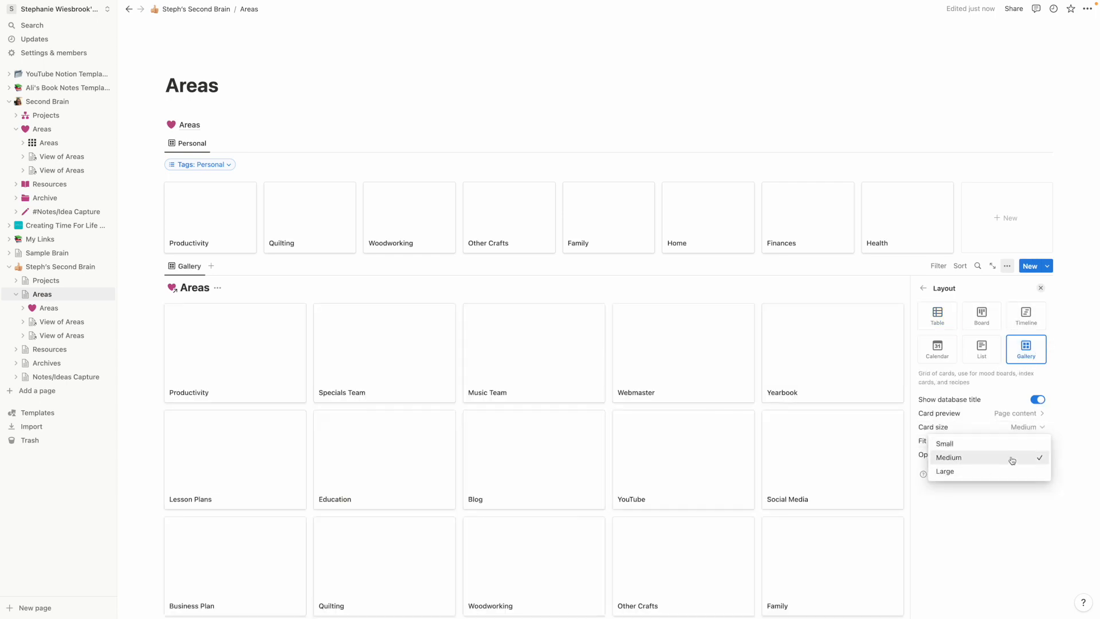
{"action": "left_click", "coordinate": [1017, 445]}
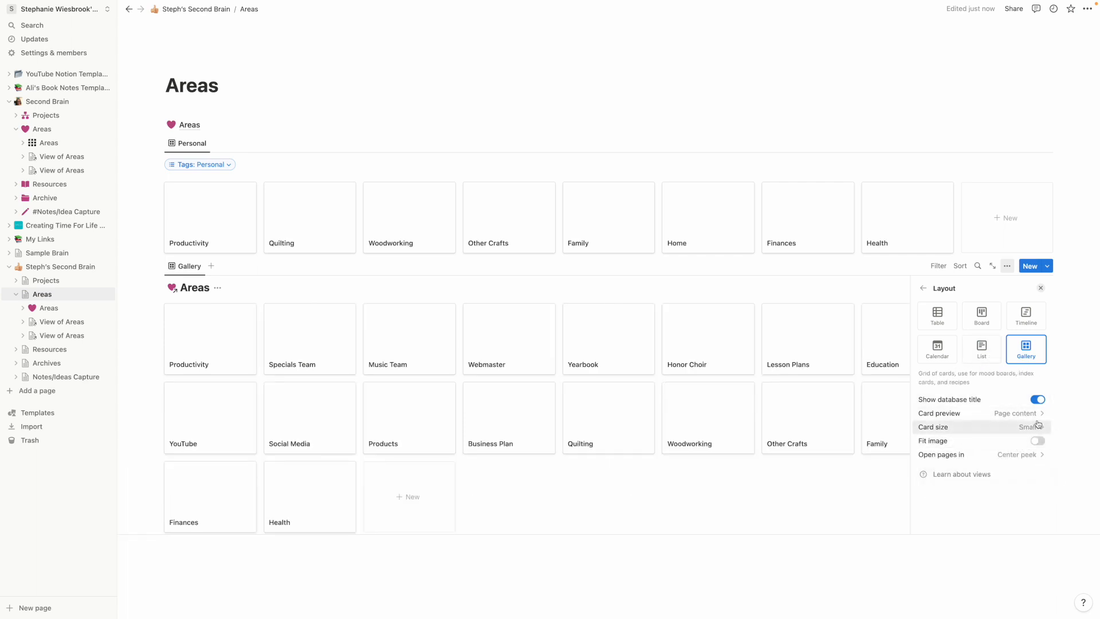
{"action": "left_click", "coordinate": [1037, 413]}
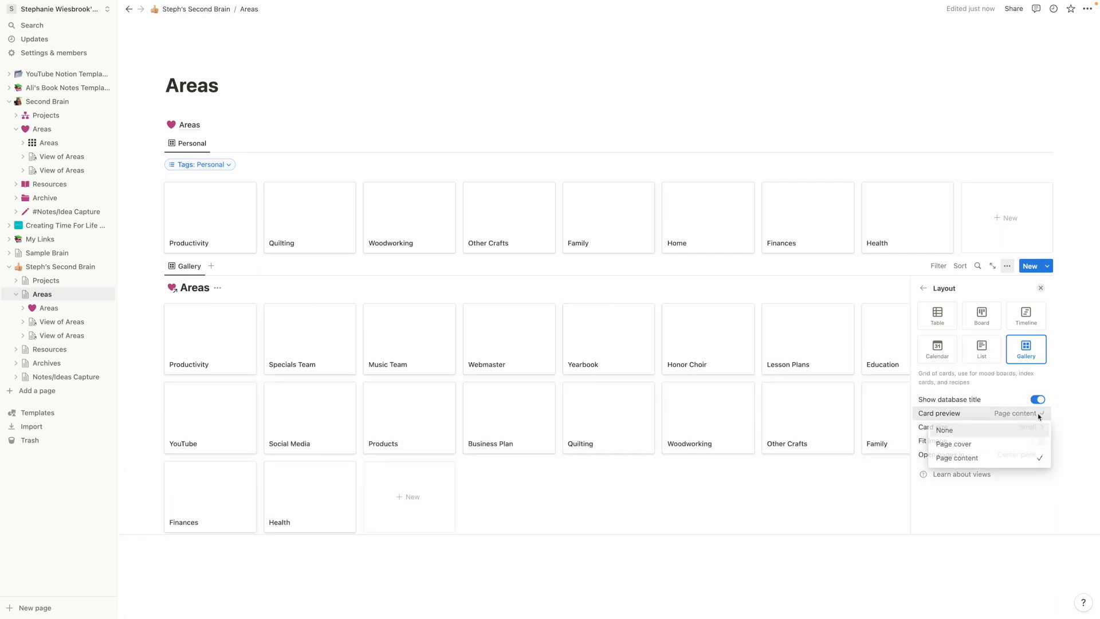
{"action": "left_click", "coordinate": [1023, 448]}
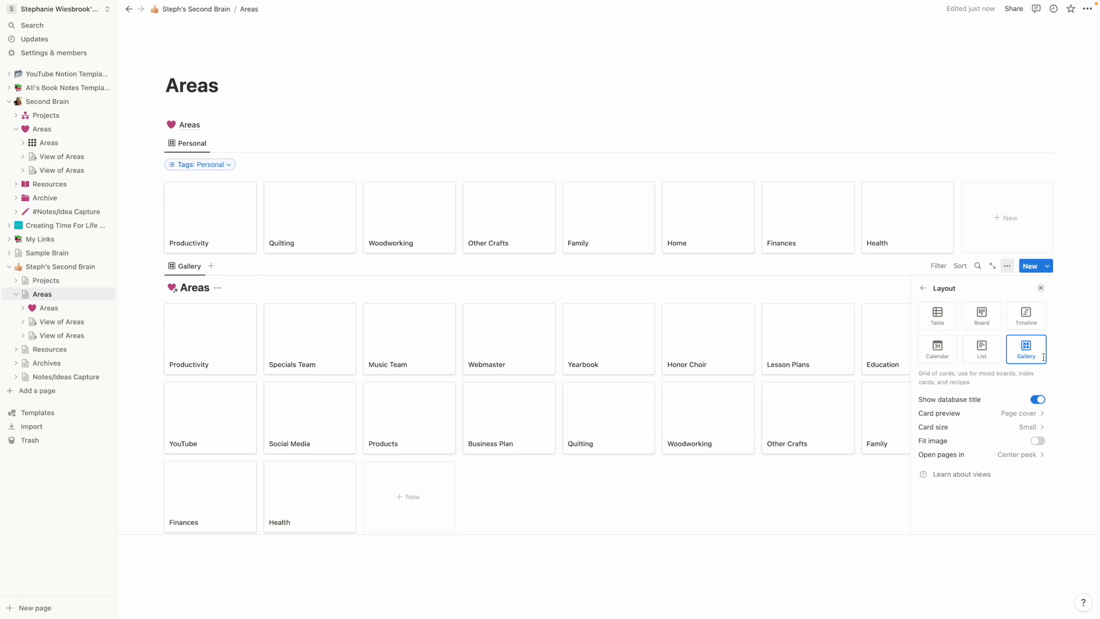
Step: Filter the second Areas gallery to cards whose Tags contain School
{"action": "left_click", "coordinate": [924, 288]}
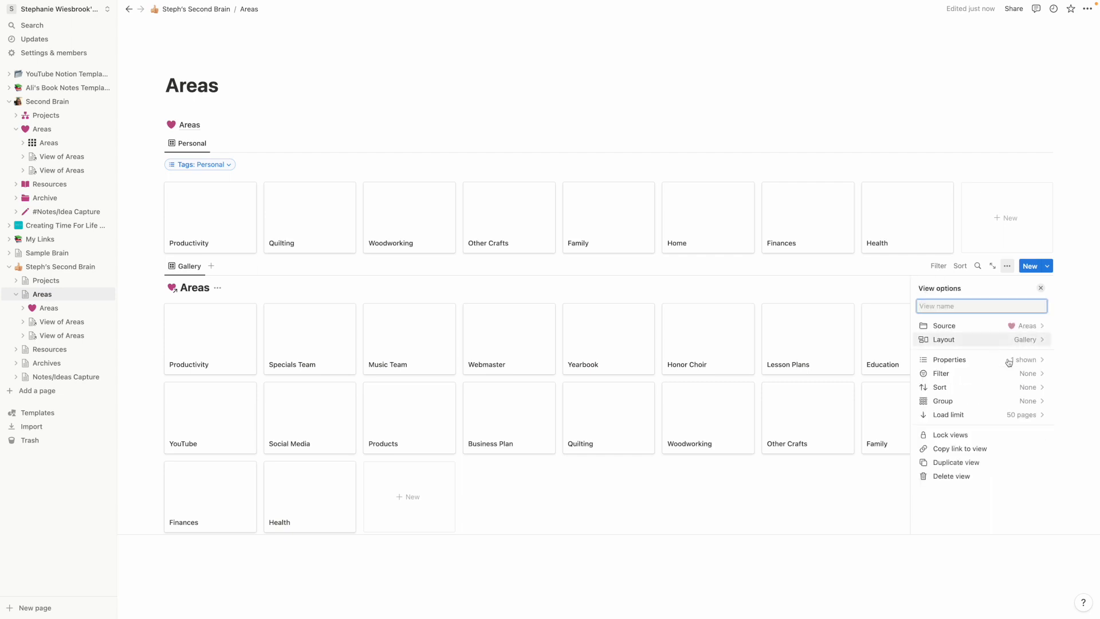
{"action": "left_click", "coordinate": [1040, 375]}
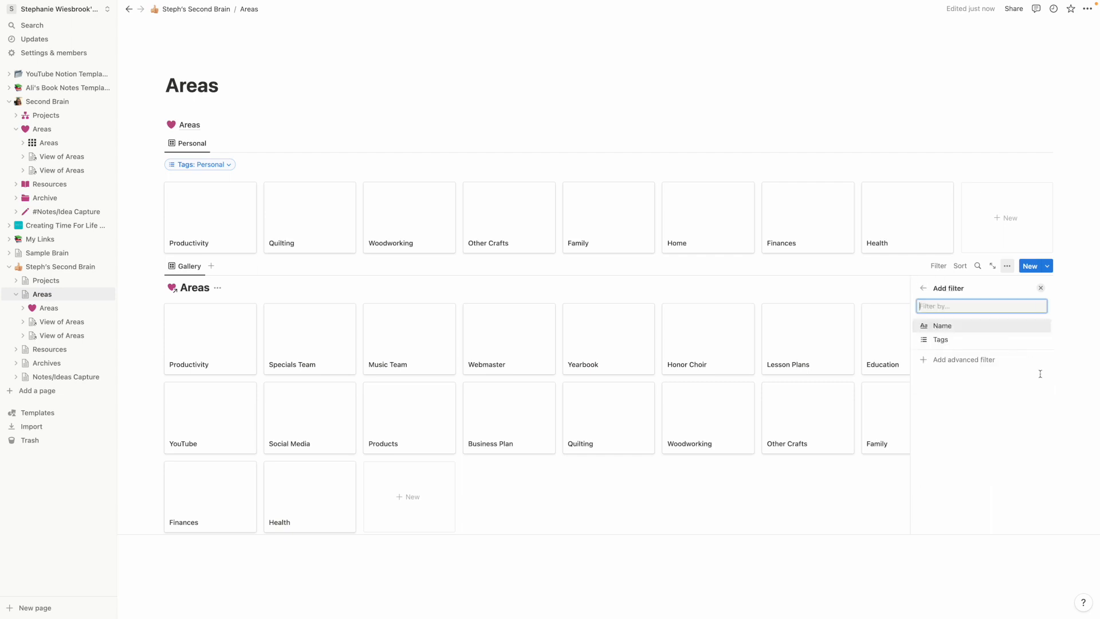
{"action": "left_click", "coordinate": [954, 340]}
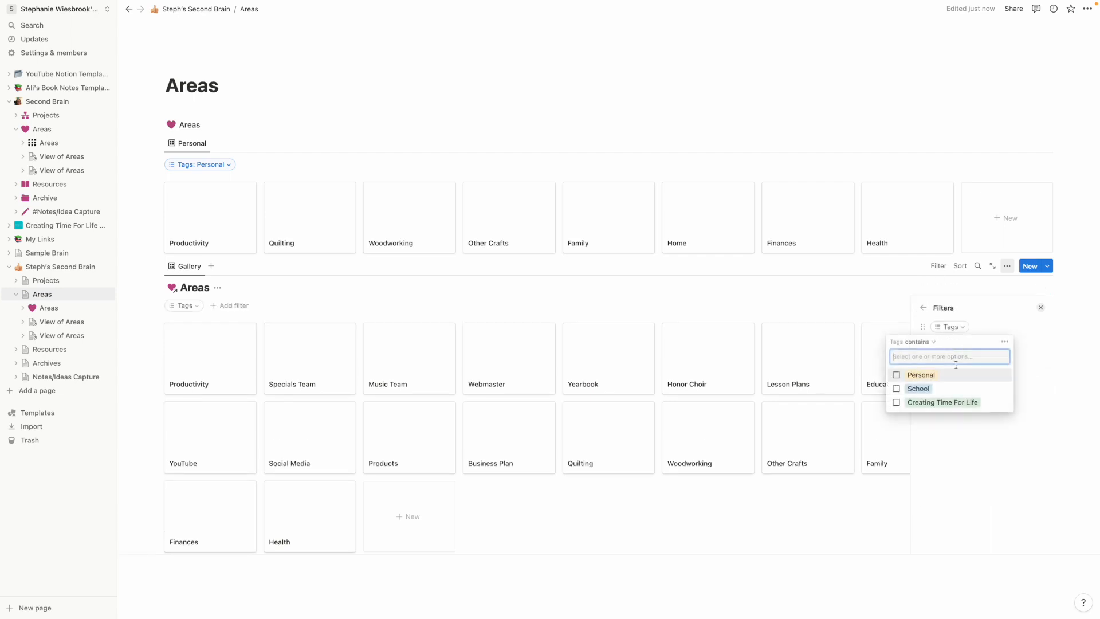
{"action": "left_click", "coordinate": [896, 389]}
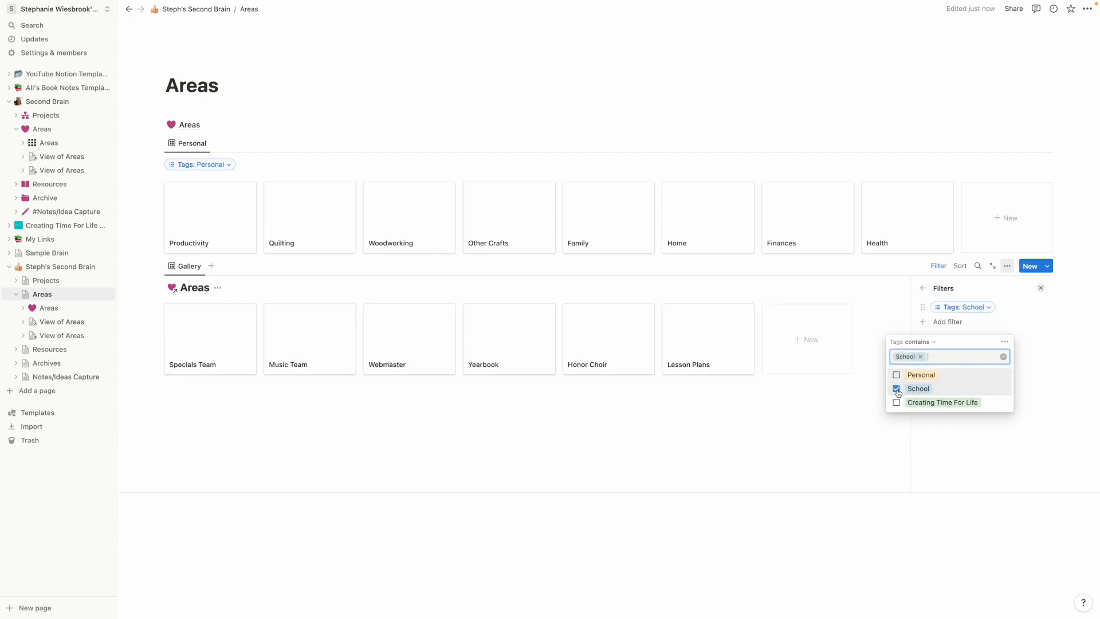
Step: Close the filter settings of the School-filtered Areas gallery and hide its database title
{"action": "left_click", "coordinate": [1031, 363]}
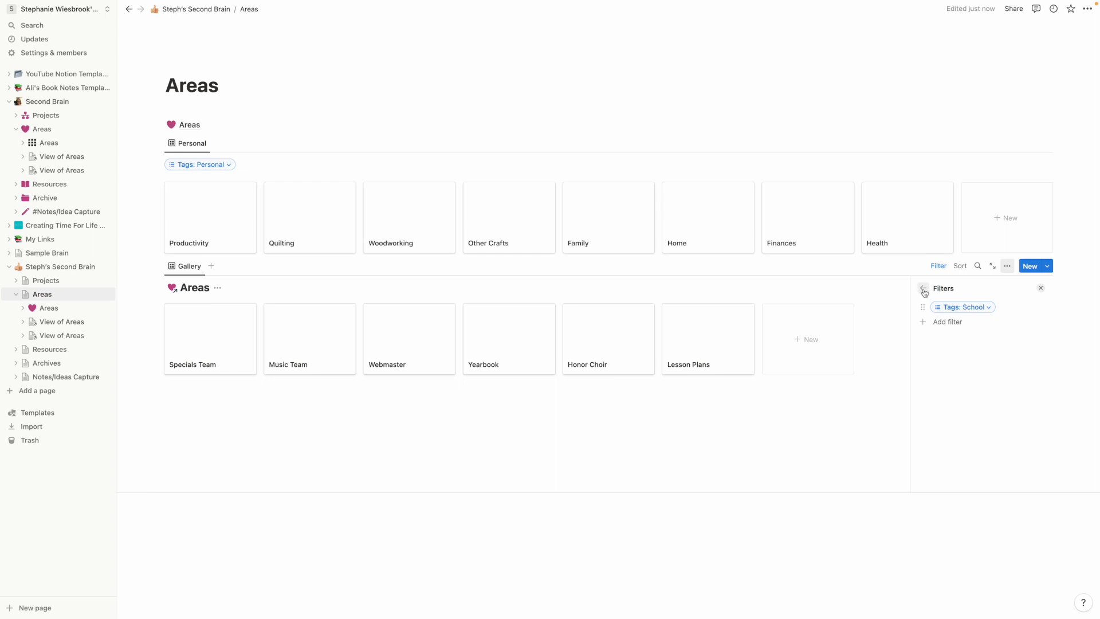
{"action": "left_click", "coordinate": [924, 290]}
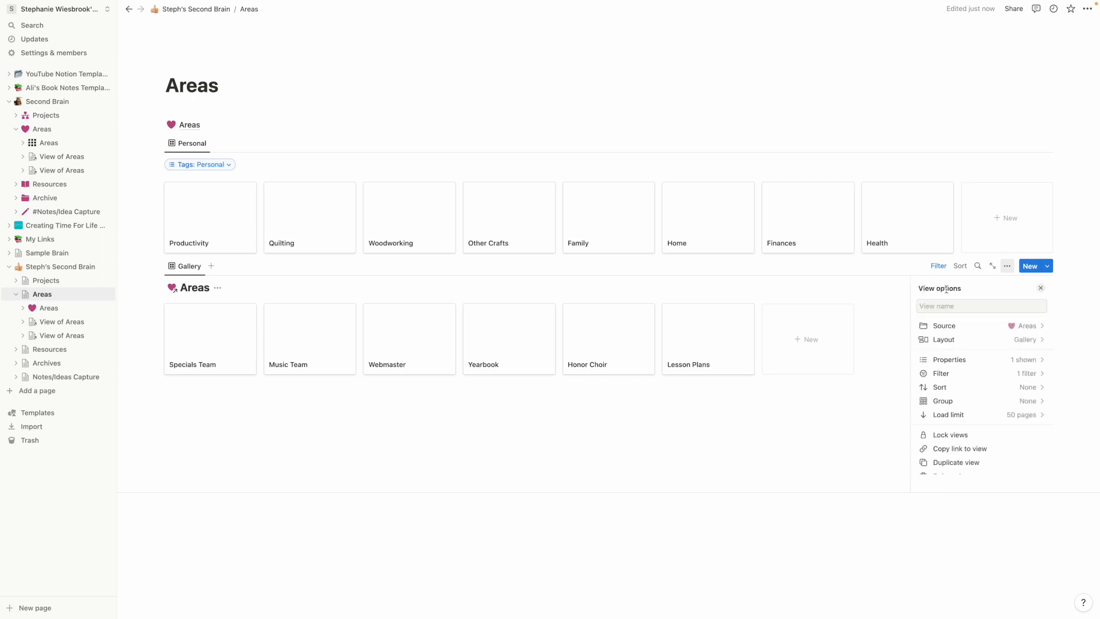
{"action": "left_click", "coordinate": [1040, 288]}
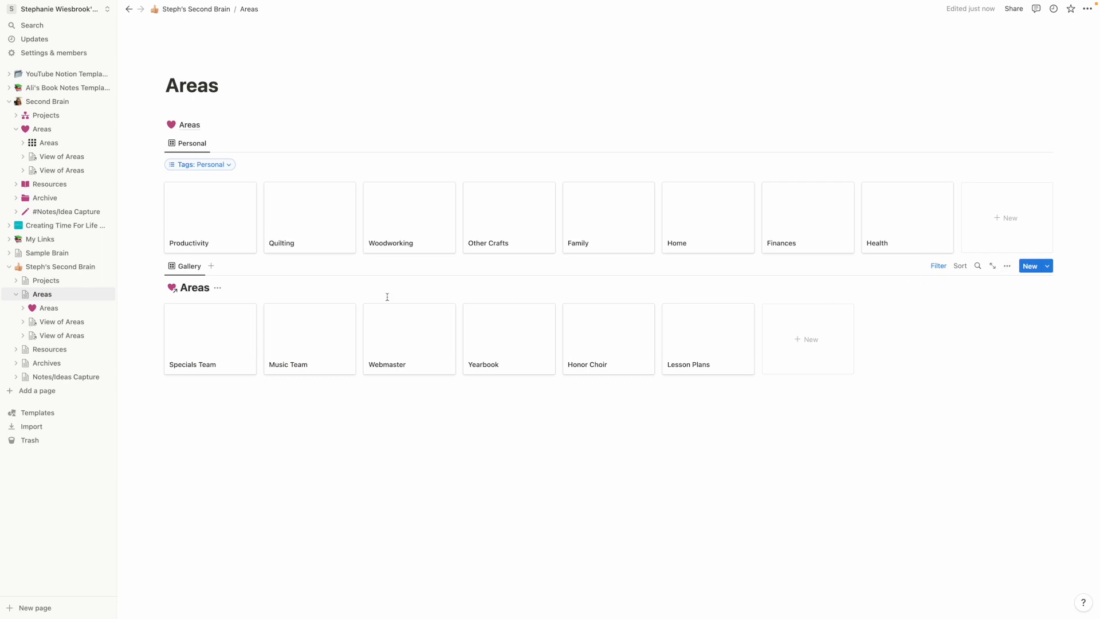
{"action": "left_click", "coordinate": [217, 287]}
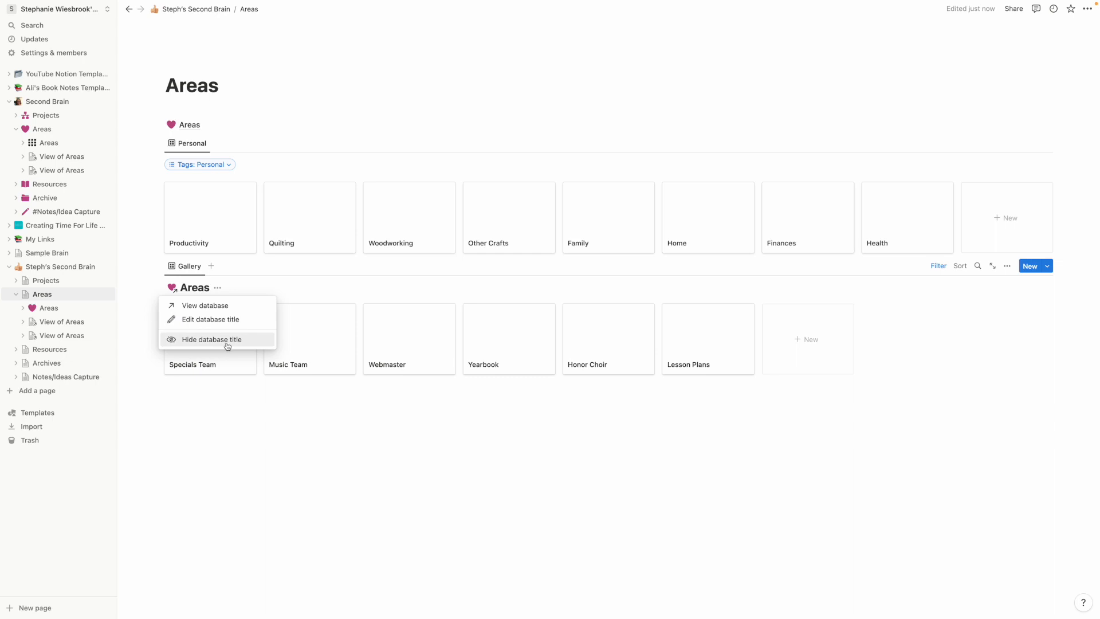
{"action": "left_click", "coordinate": [227, 342]}
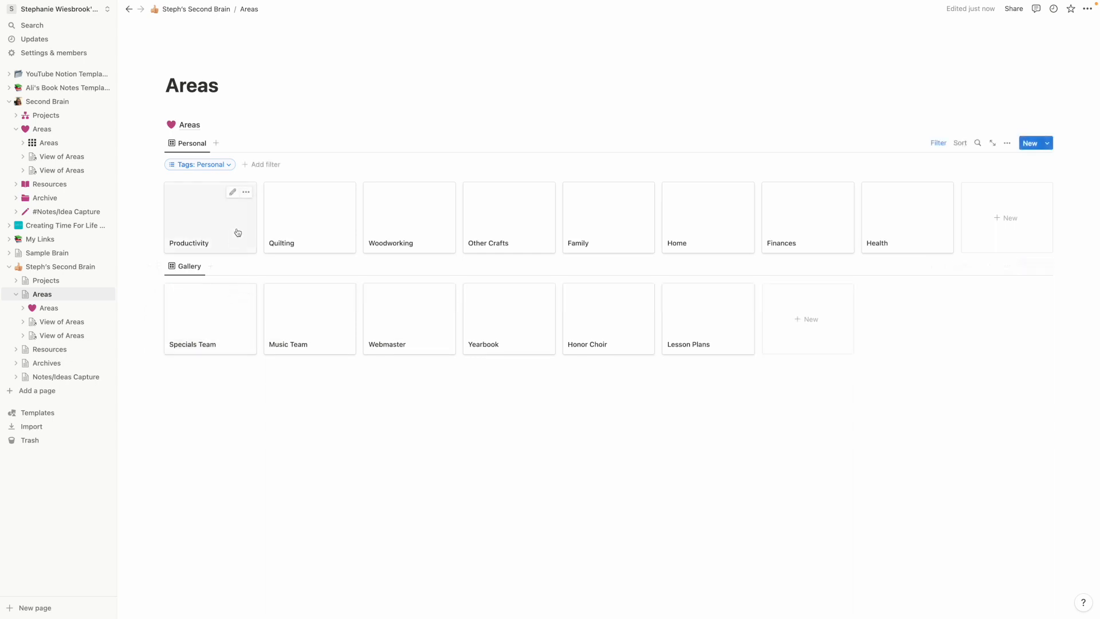
Step: Clear the Personal tag from the Tags filter of the Personal gallery view
{"action": "left_click", "coordinate": [232, 166]}
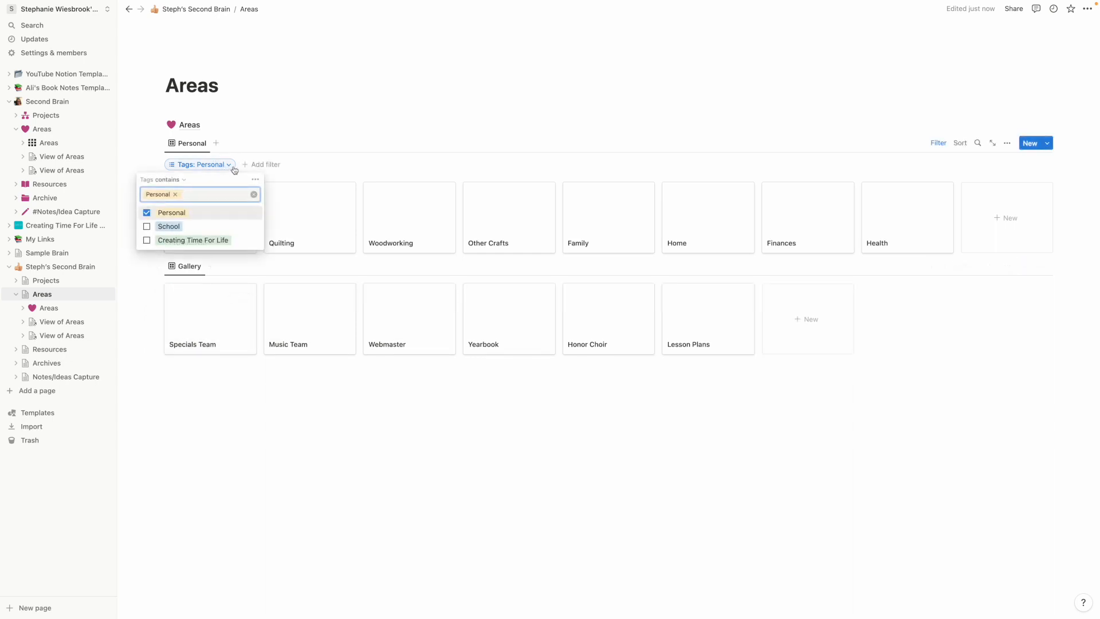
{"action": "left_click", "coordinate": [253, 197]}
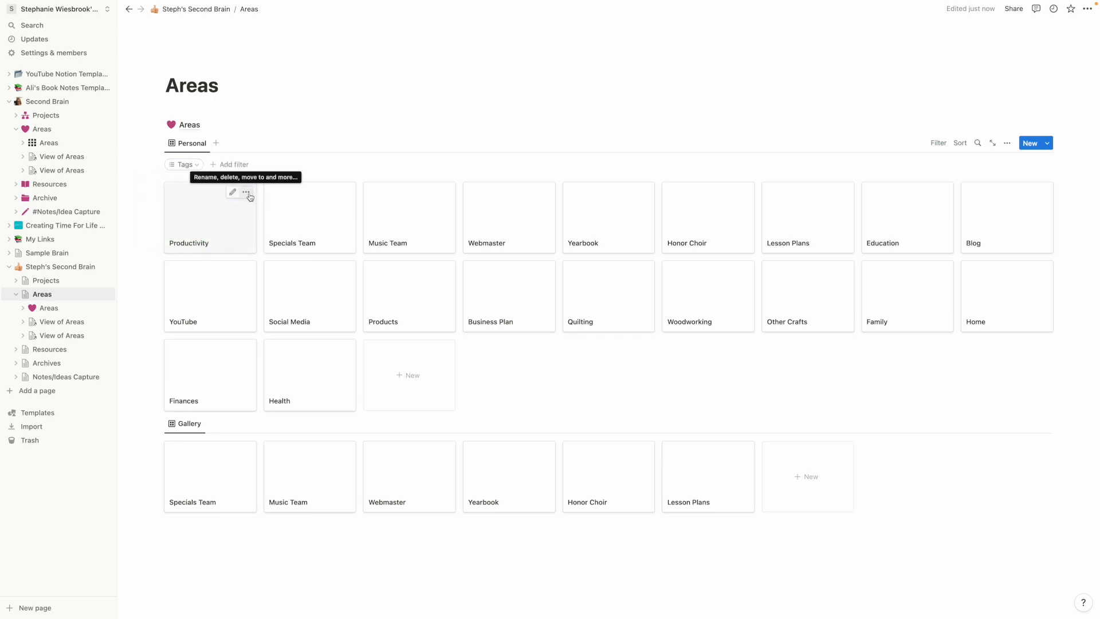
{"action": "left_click", "coordinate": [1007, 143]}
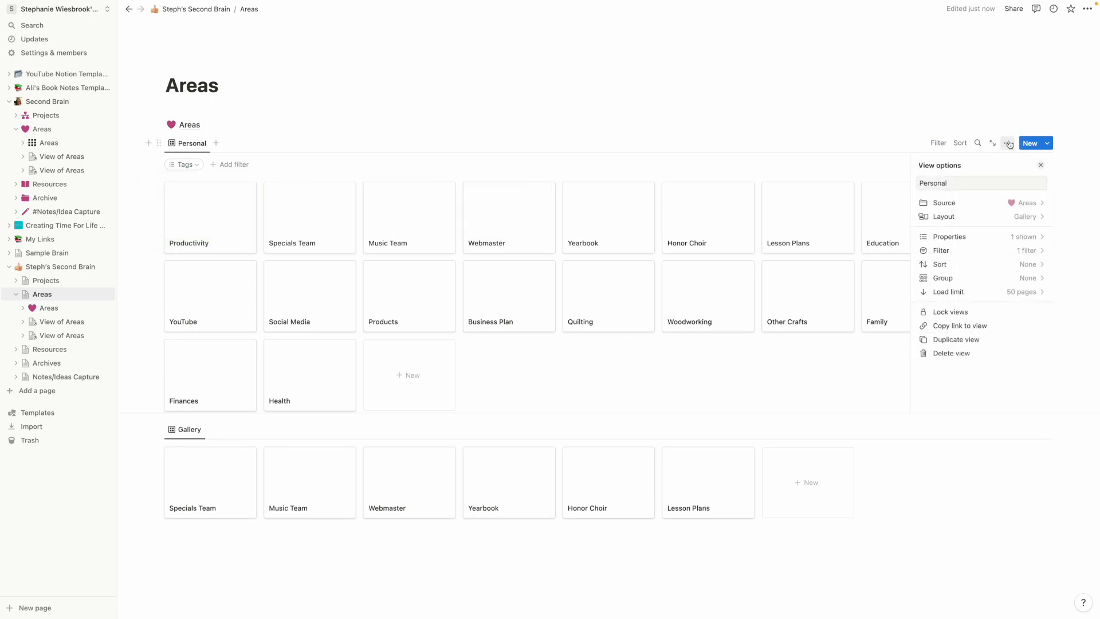
{"action": "left_click", "coordinate": [1041, 251]}
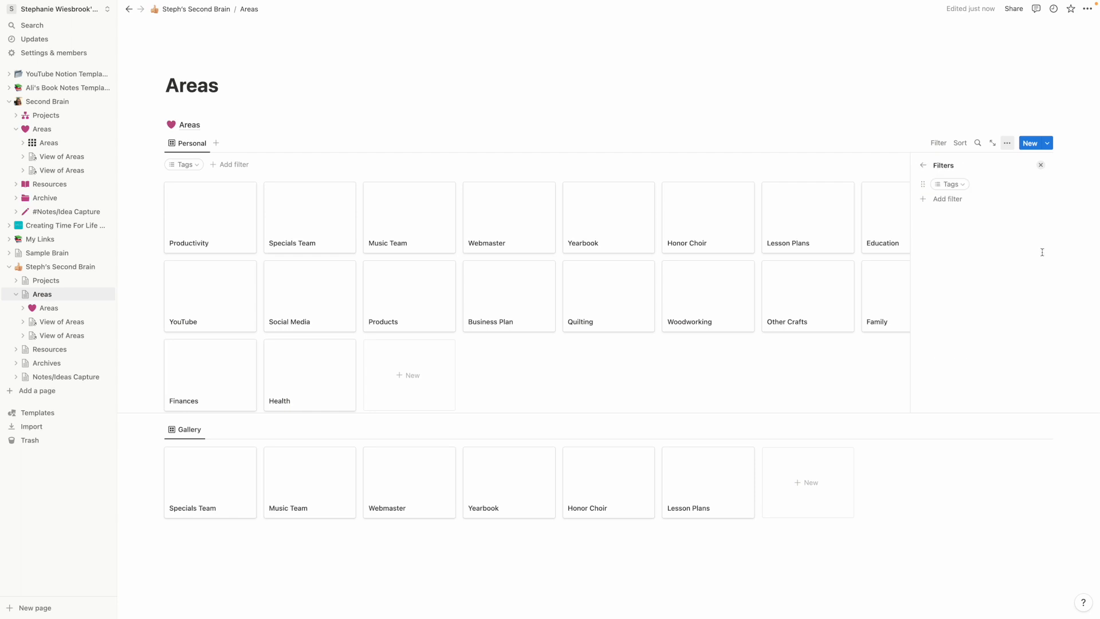
{"action": "left_click", "coordinate": [962, 185]}
{"action": "left_click", "coordinate": [902, 234]}
{"action": "left_click", "coordinate": [897, 234]}
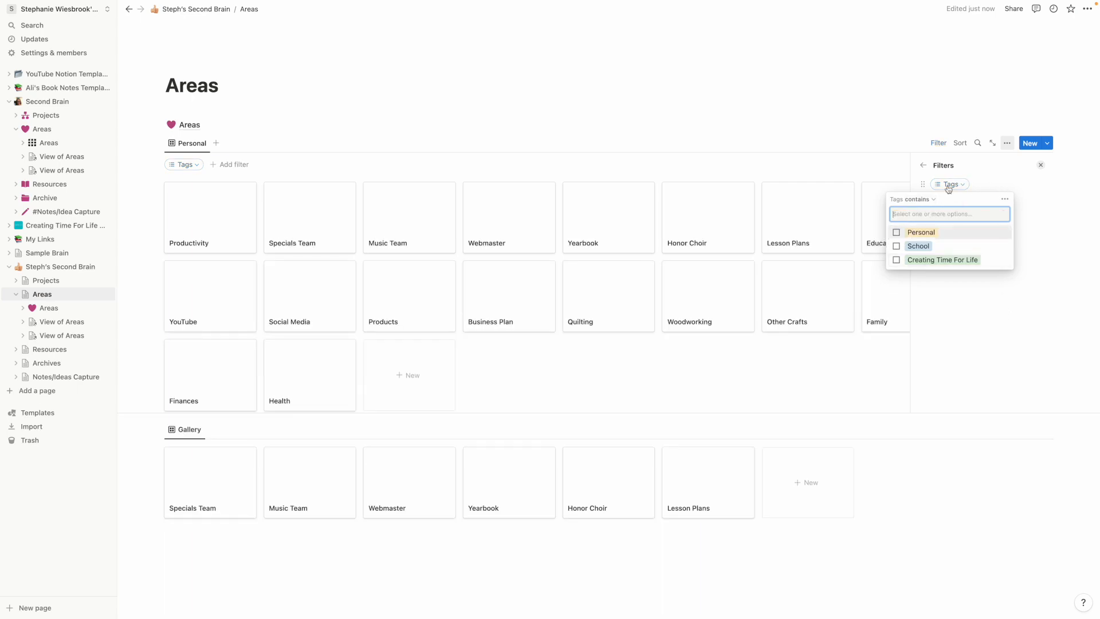
{"action": "left_click", "coordinate": [919, 183]}
{"action": "left_click", "coordinate": [923, 178]}
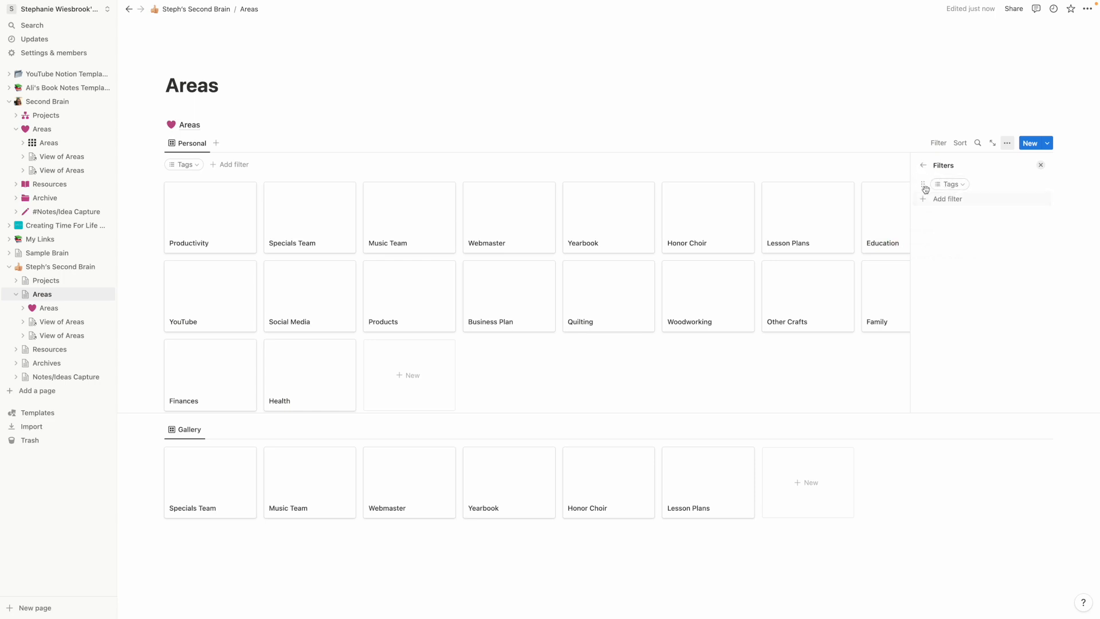
{"action": "left_click", "coordinate": [926, 200]}
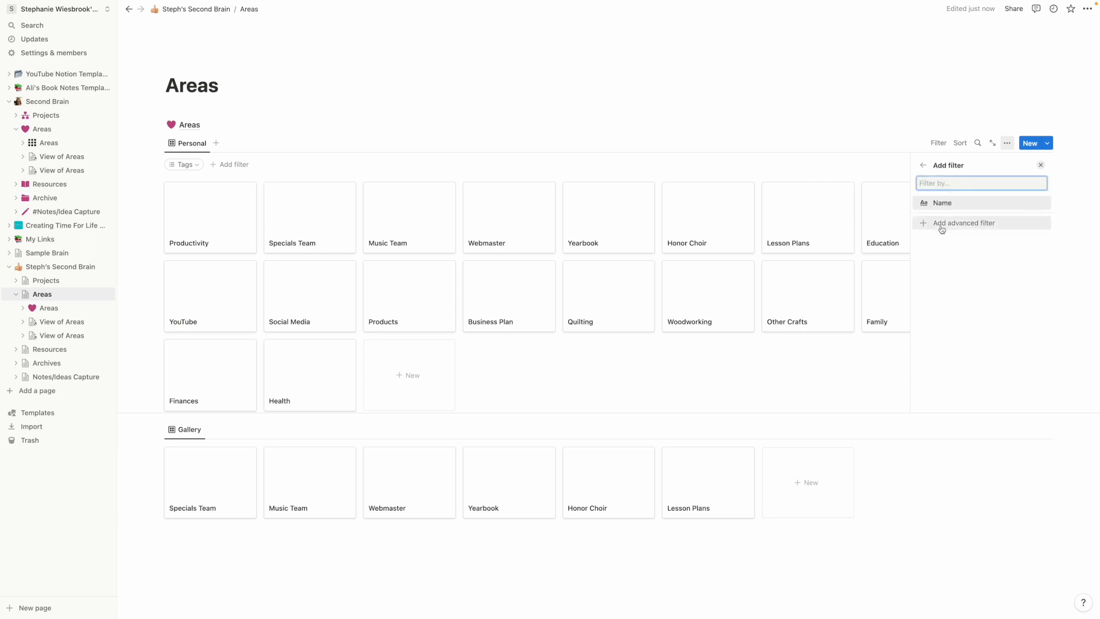
{"action": "left_click", "coordinate": [1041, 166]}
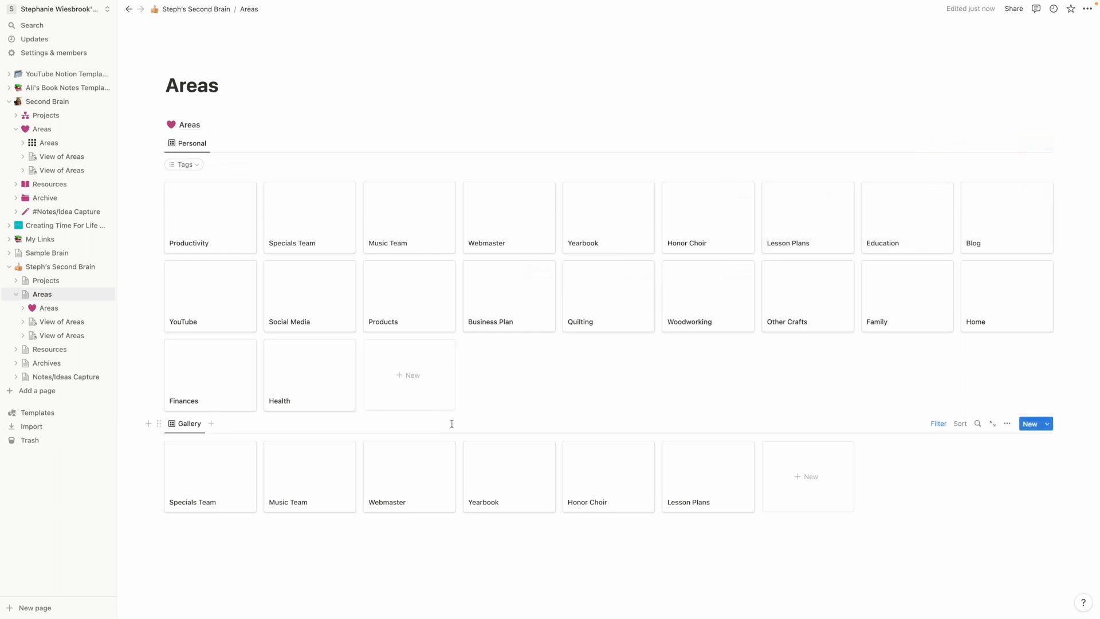
{"action": "left_click", "coordinate": [1006, 423]}
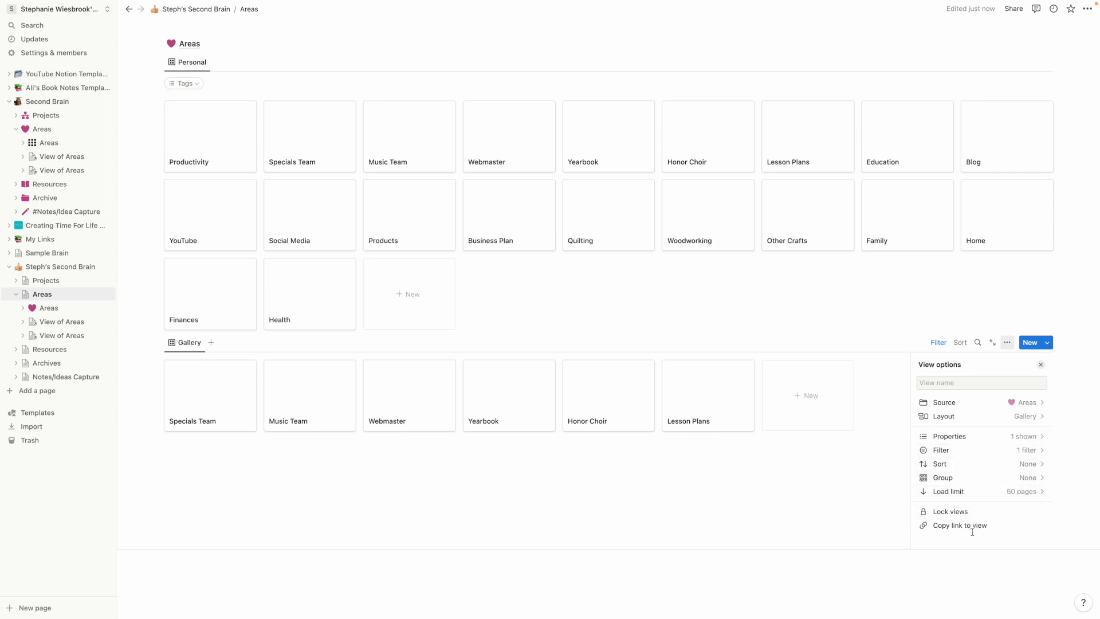
{"action": "left_click", "coordinate": [871, 463]}
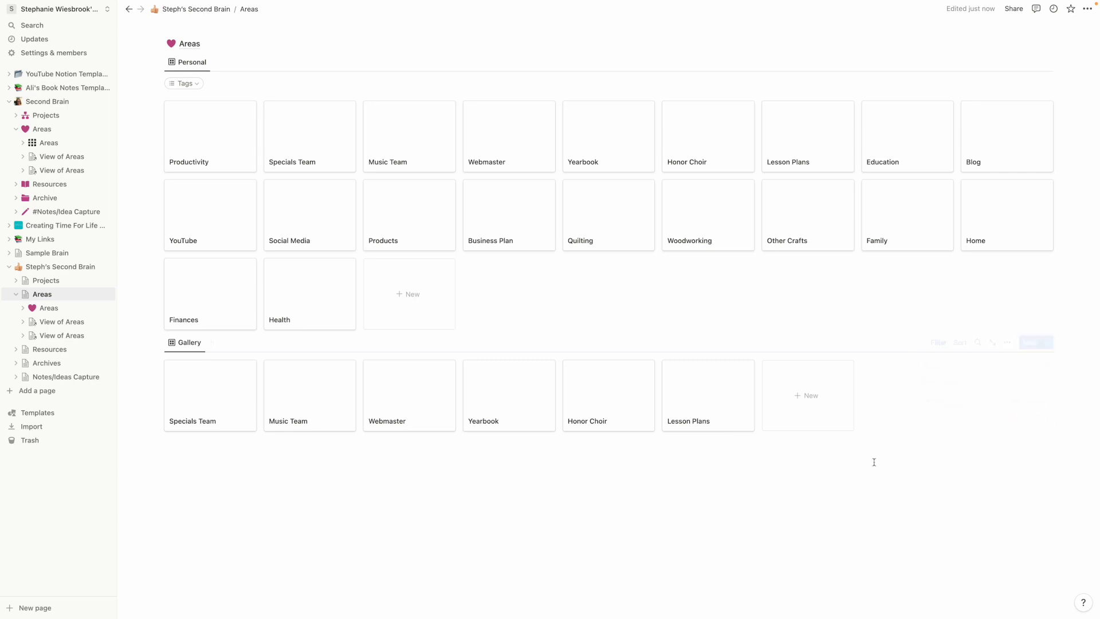
{"action": "left_click", "coordinate": [1007, 343]}
{"action": "left_click", "coordinate": [1007, 342]}
{"action": "left_click", "coordinate": [1049, 343]}
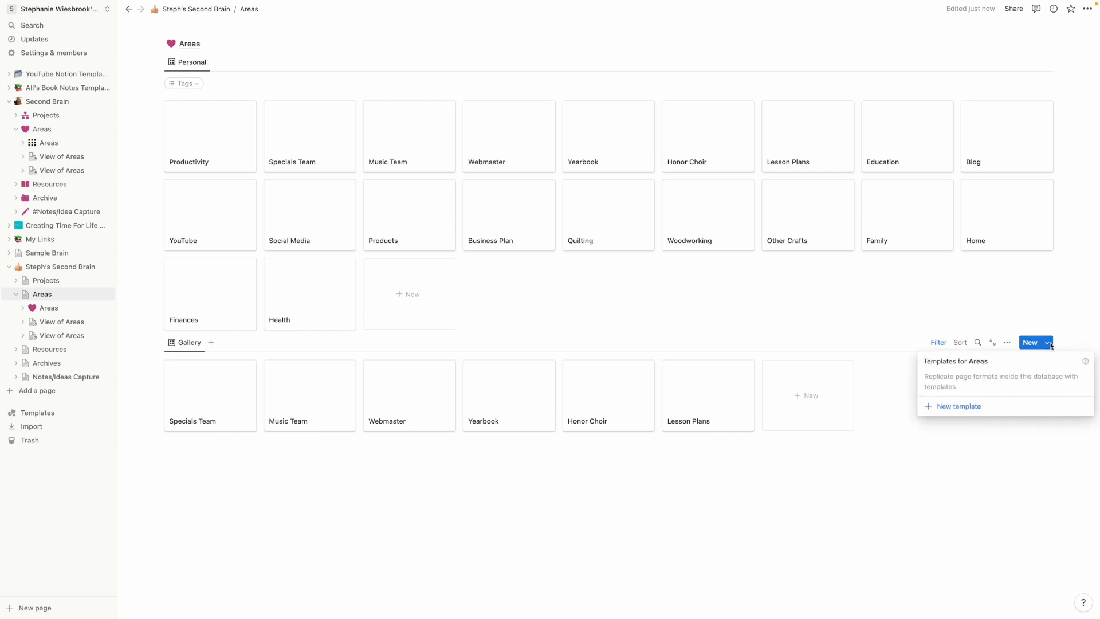
{"action": "left_click", "coordinate": [867, 331]}
{"action": "scroll", "coordinate": [751, 317], "scroll_direction": "up", "scroll_amount": 2}
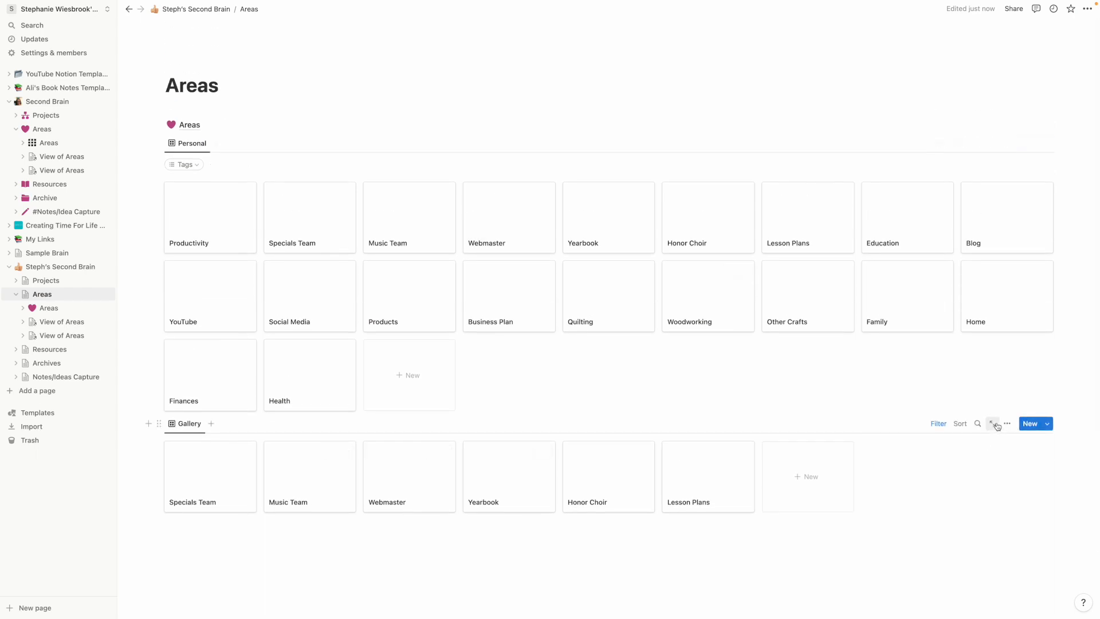
Step: Name the second, School-filtered gallery view "School"
{"action": "left_click", "coordinate": [1007, 423]}
{"action": "scroll", "coordinate": [1008, 424], "scroll_direction": "down", "scroll_amount": 2}
{"action": "left_click", "coordinate": [963, 383]}
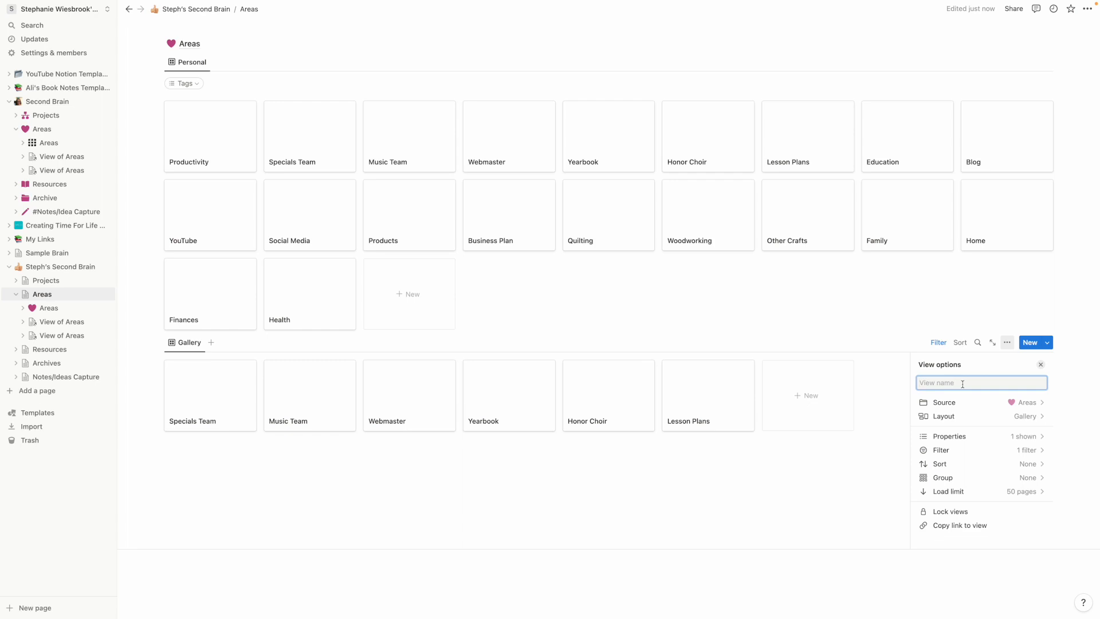
{"action": "type", "text": "School"}
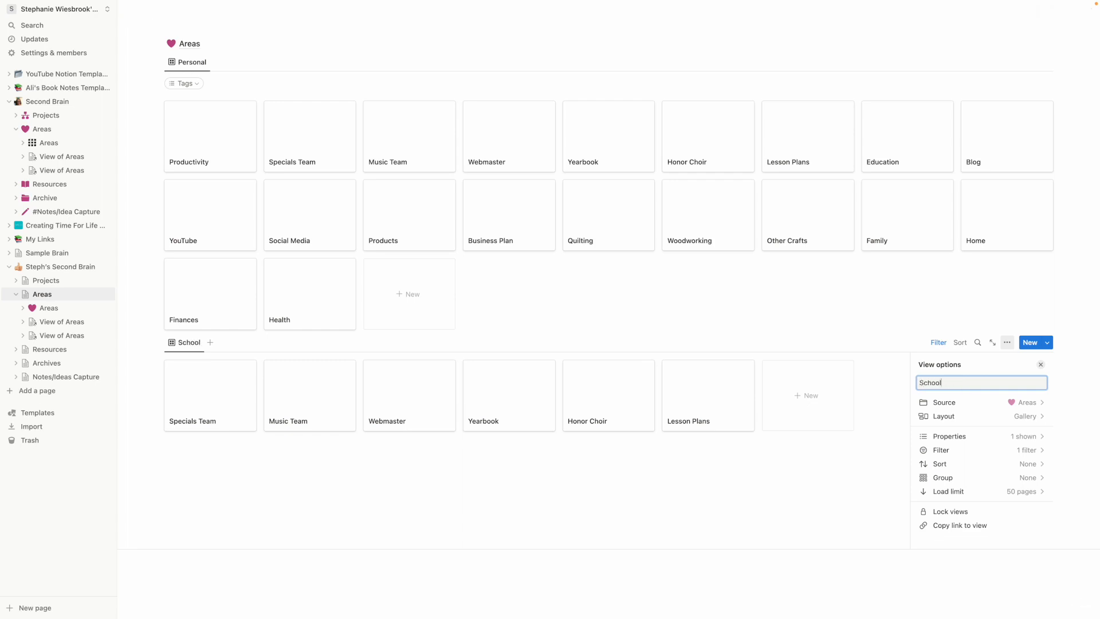
{"action": "left_click", "coordinate": [785, 498]}
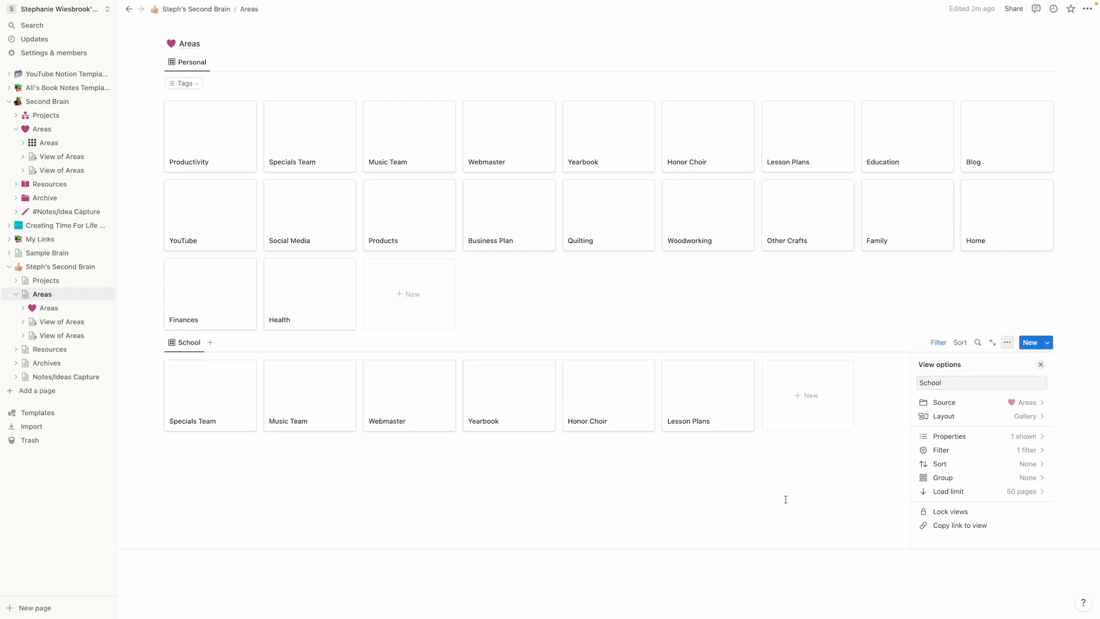
Step: Duplicate the School gallery block on the Areas page
{"action": "scroll", "coordinate": [350, 269], "scroll_direction": "up", "scroll_amount": 2}
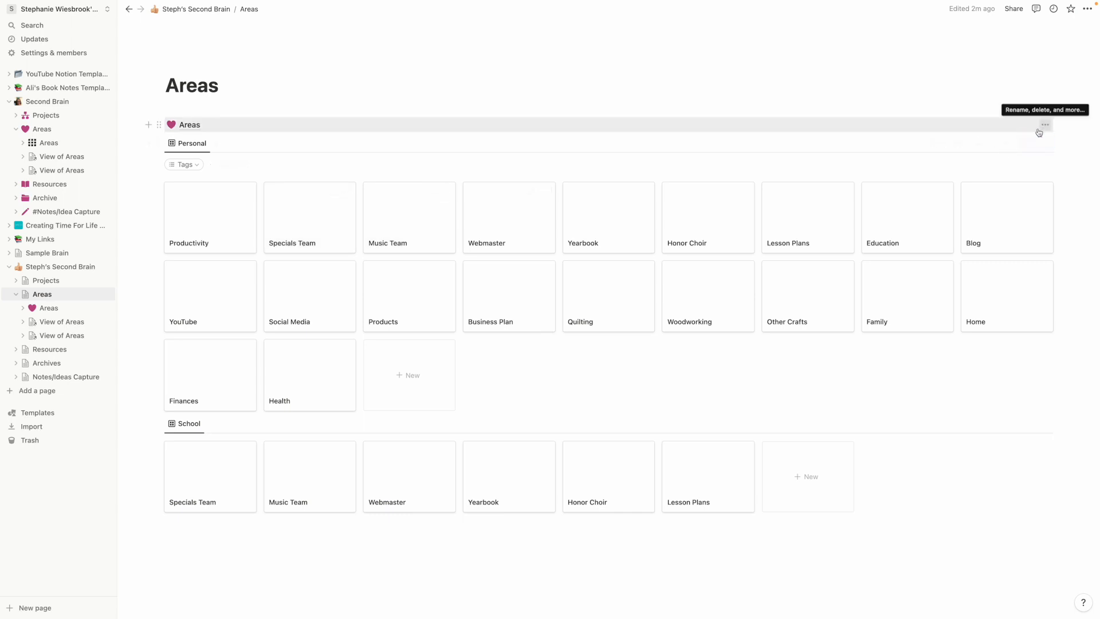
{"action": "left_click", "coordinate": [160, 143]}
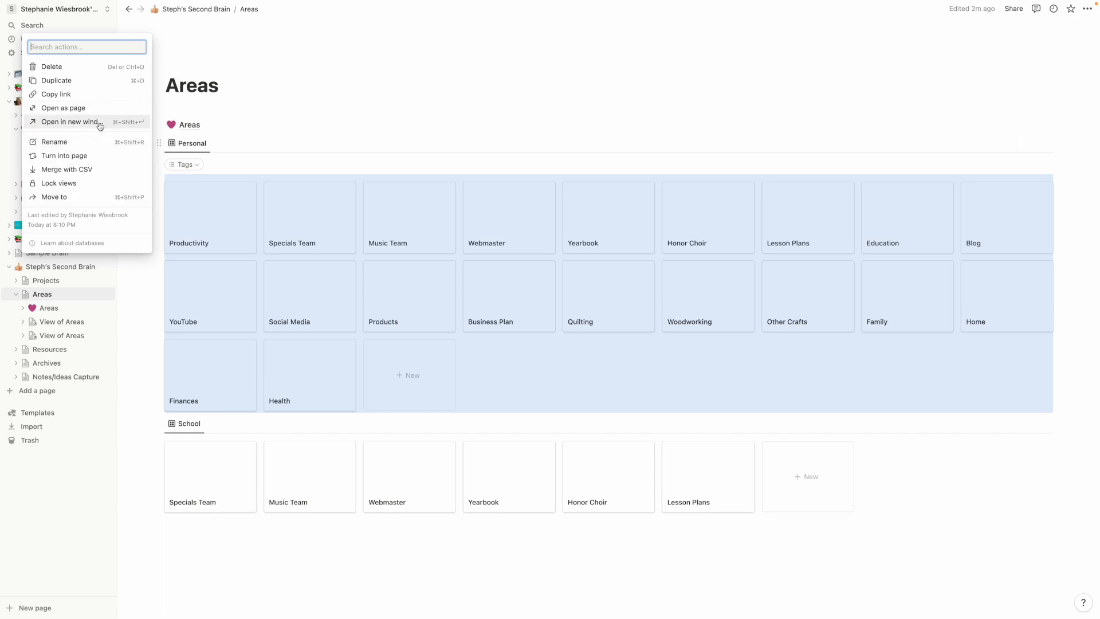
{"action": "key", "text": "Escape"}
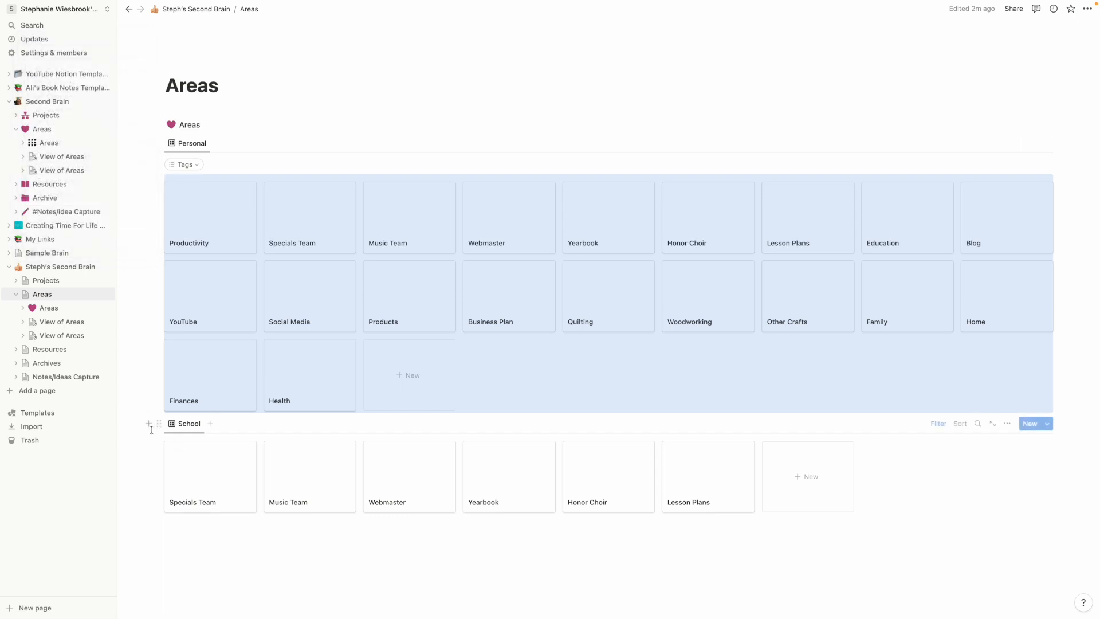
{"action": "left_click", "coordinate": [158, 424]}
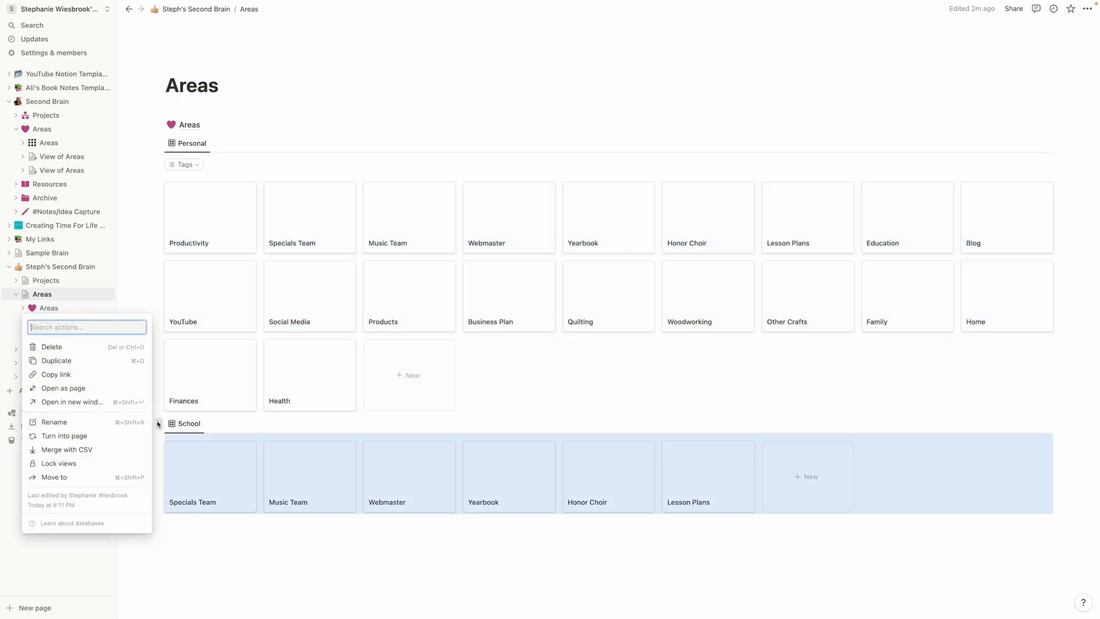
{"action": "left_click", "coordinate": [100, 361]}
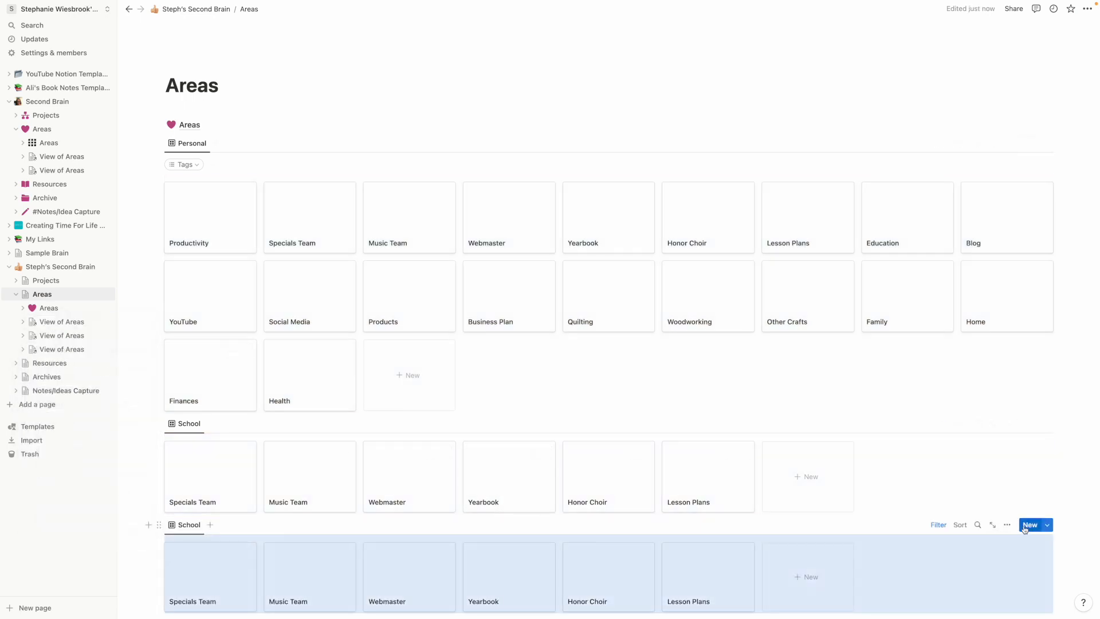
Step: Change the duplicated gallery's Tags filter from School to Creating Time For Life
{"action": "left_click", "coordinate": [1007, 525]}
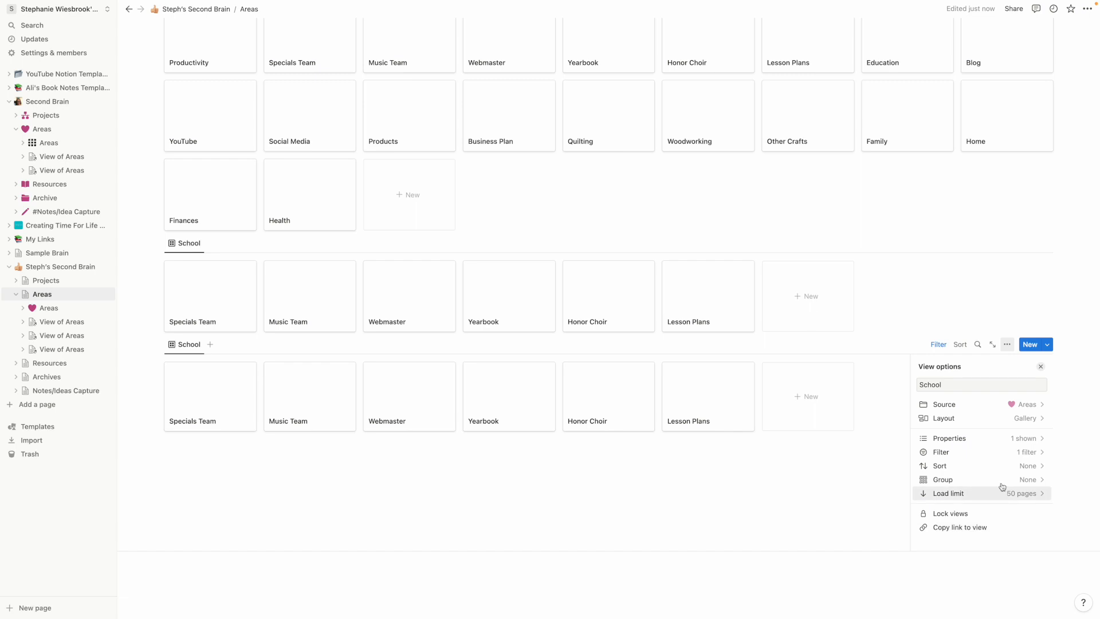
{"action": "left_click", "coordinate": [1042, 452]}
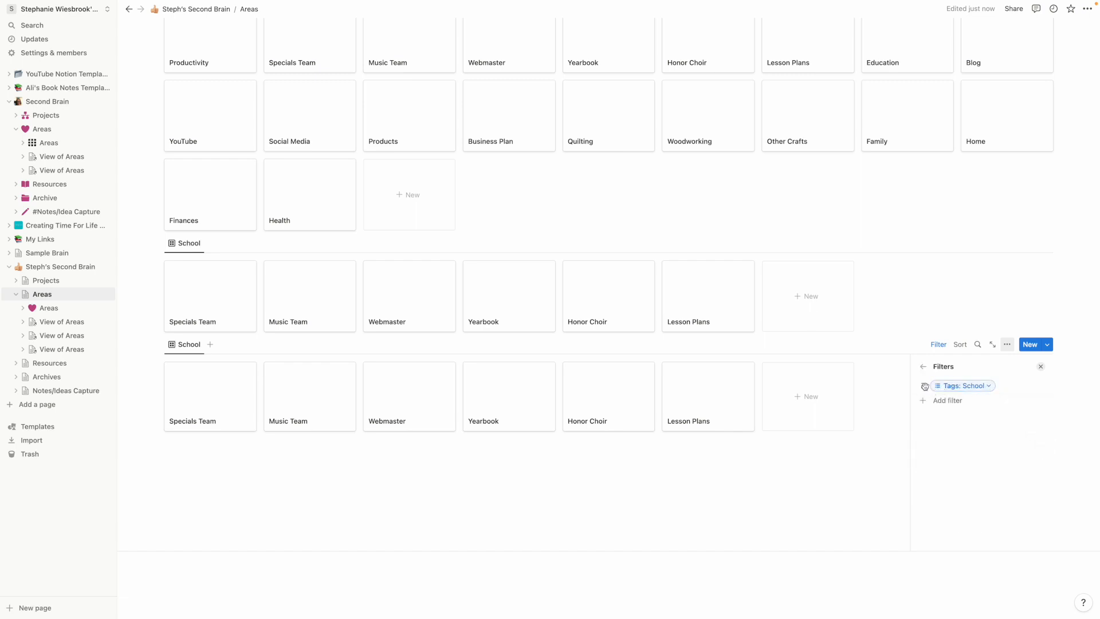
{"action": "left_click", "coordinate": [987, 389]}
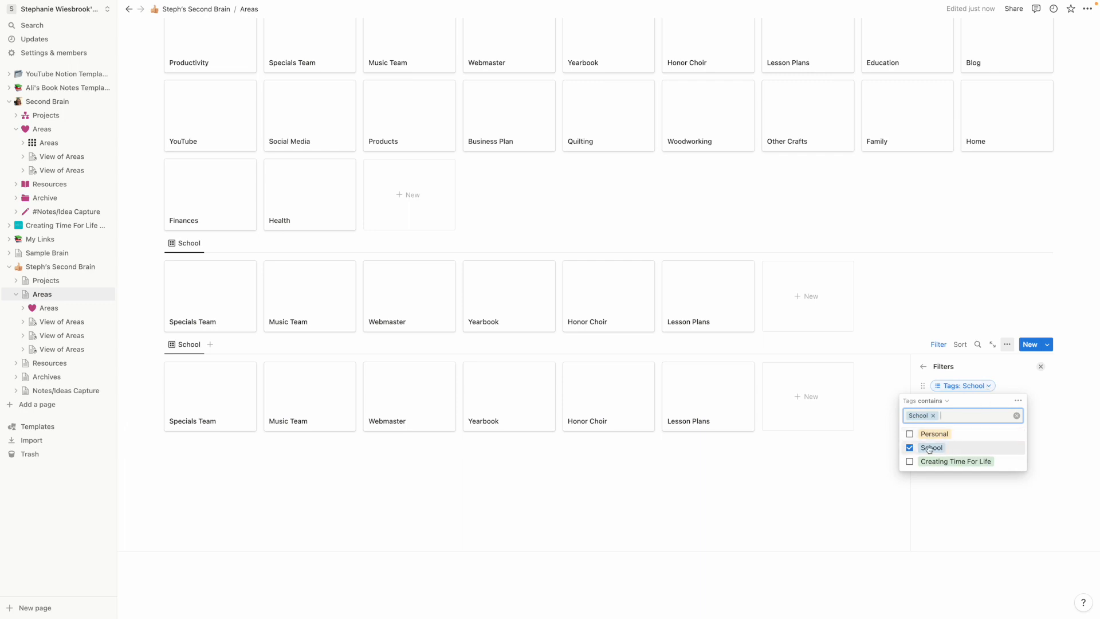
{"action": "left_click", "coordinate": [909, 447]}
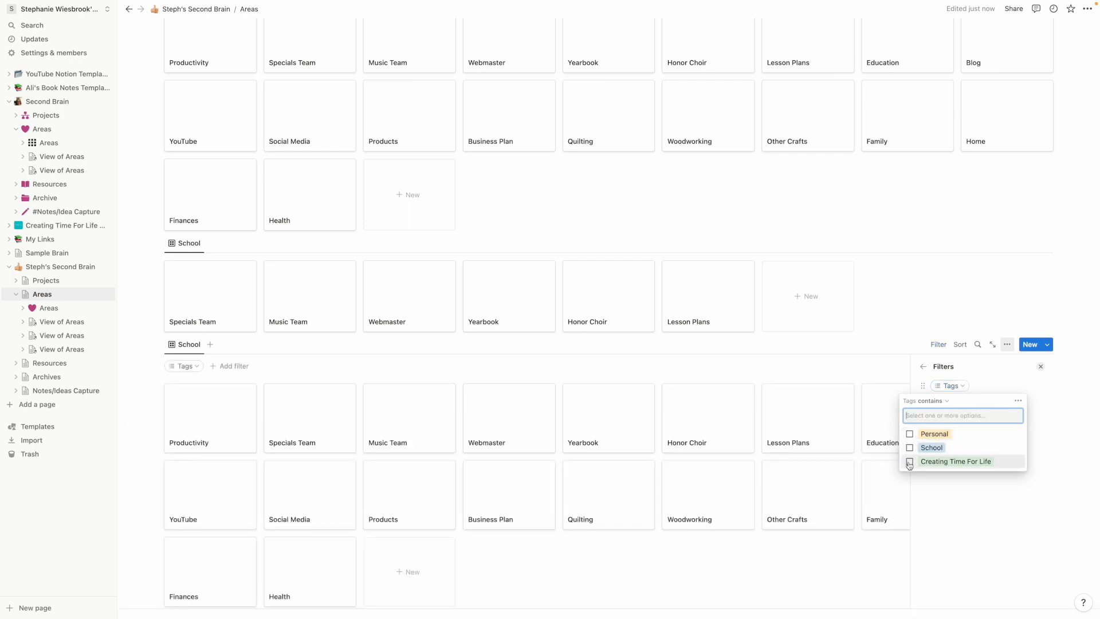
{"action": "left_click", "coordinate": [909, 463]}
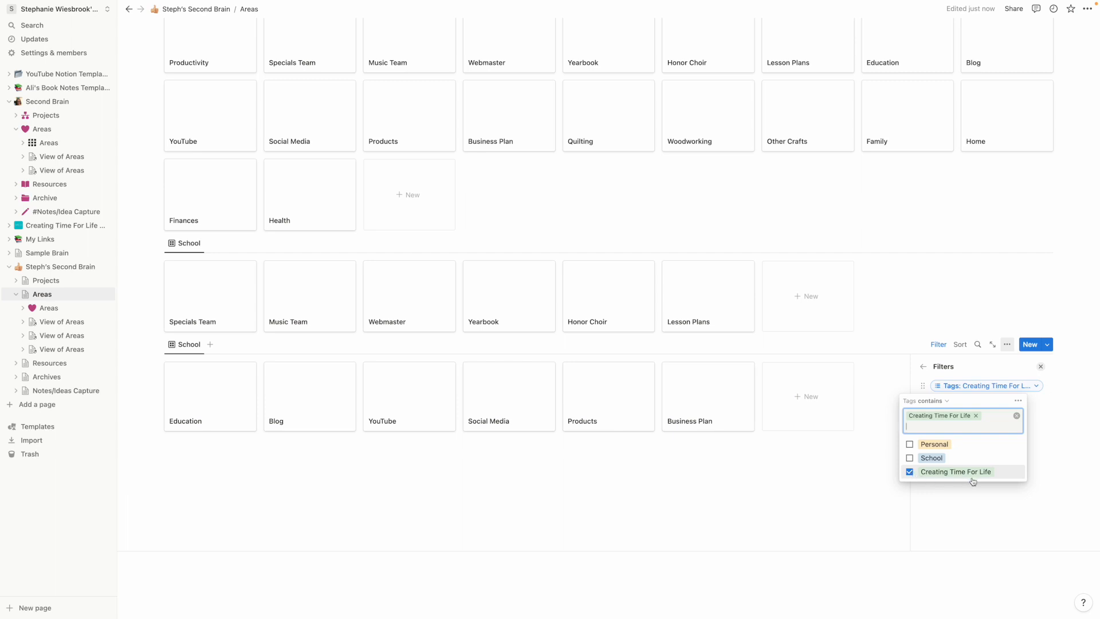
{"action": "left_click", "coordinate": [1045, 492]}
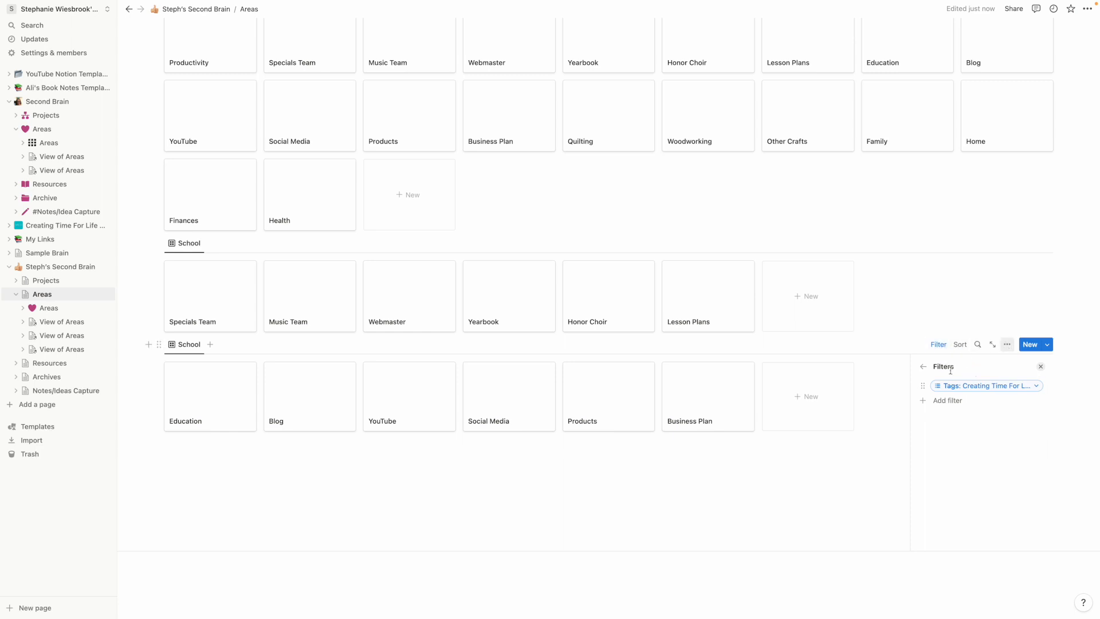
Step: Rename the duplicated gallery view "Creating Time For Life"
{"action": "left_click", "coordinate": [923, 366]}
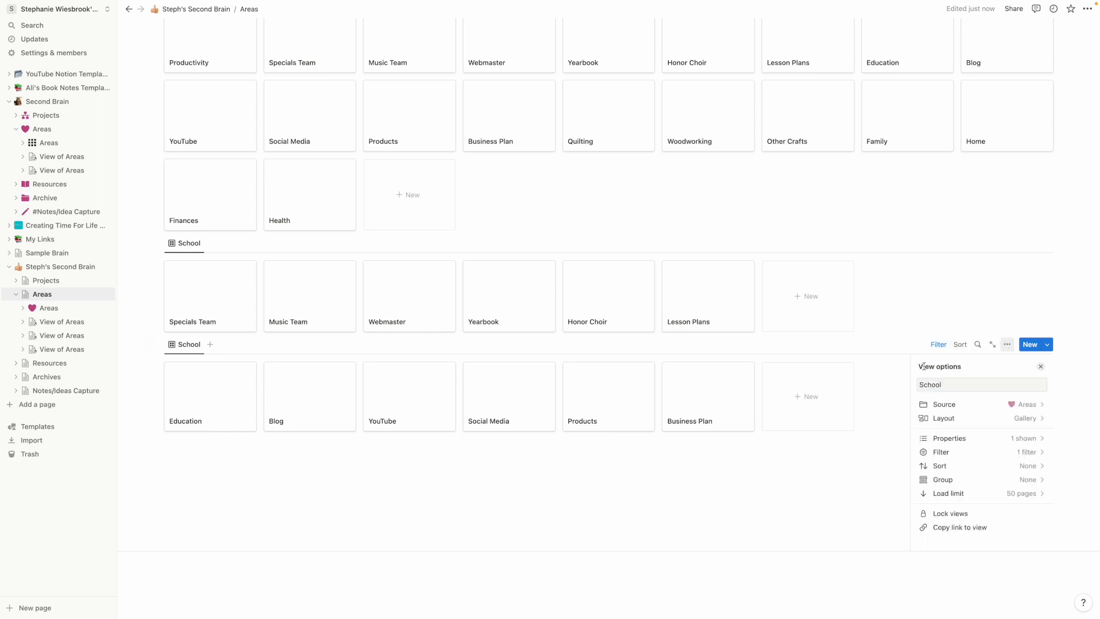
{"action": "left_click", "coordinate": [950, 385]}
{"action": "left_click", "coordinate": [884, 385]}
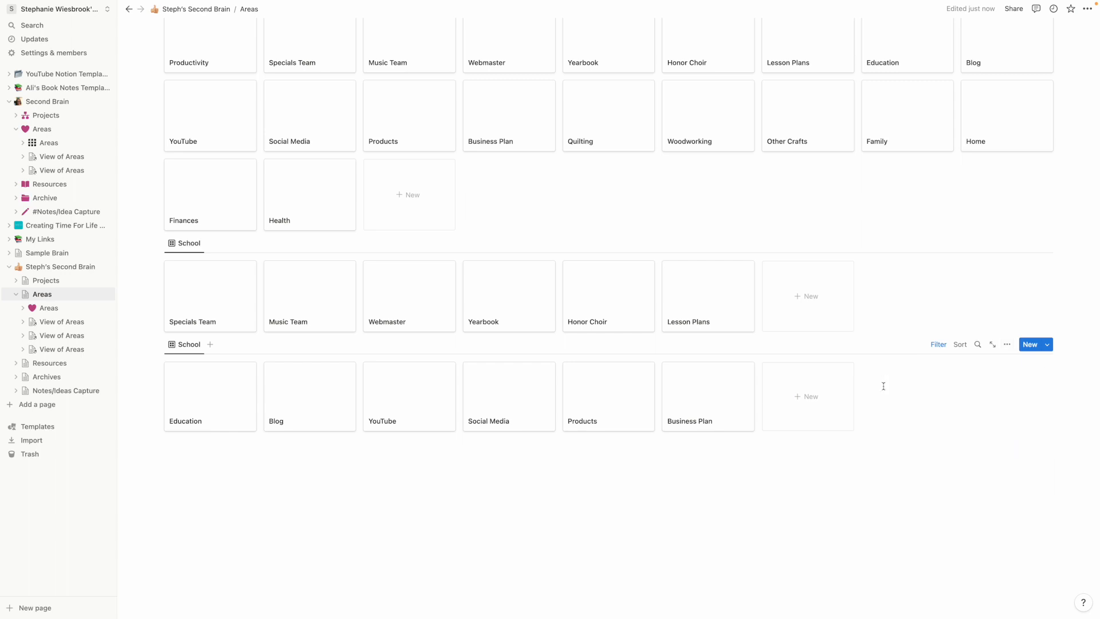
{"action": "left_click", "coordinate": [1006, 345]}
{"action": "left_click", "coordinate": [948, 385]}
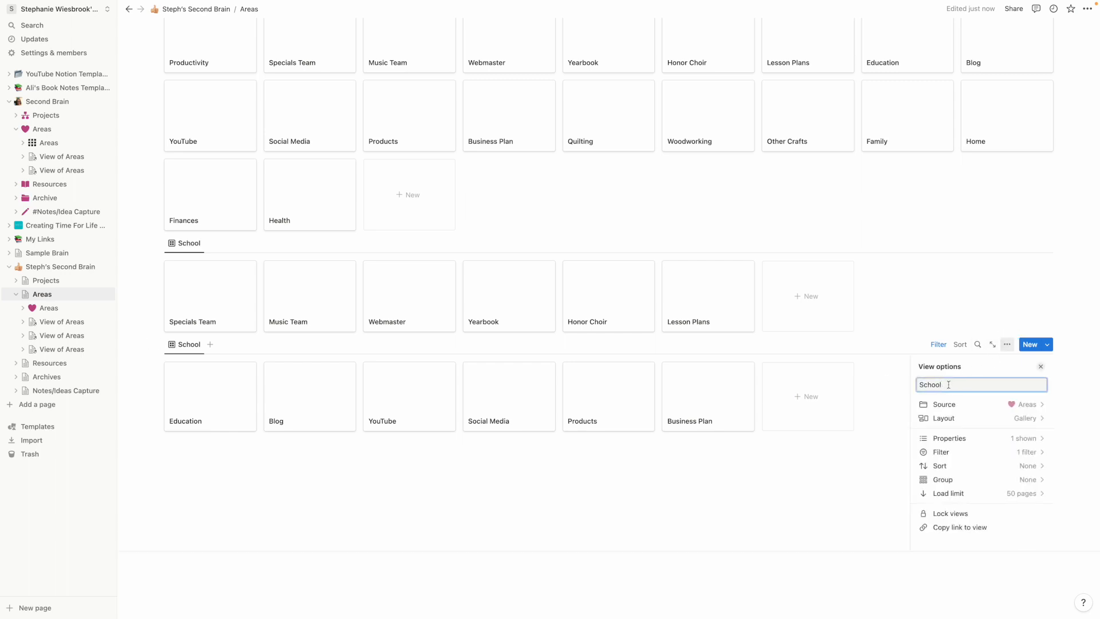
{"action": "double_click", "coordinate": [948, 385]}
{"action": "type", "text": "Creating Time For Life"}
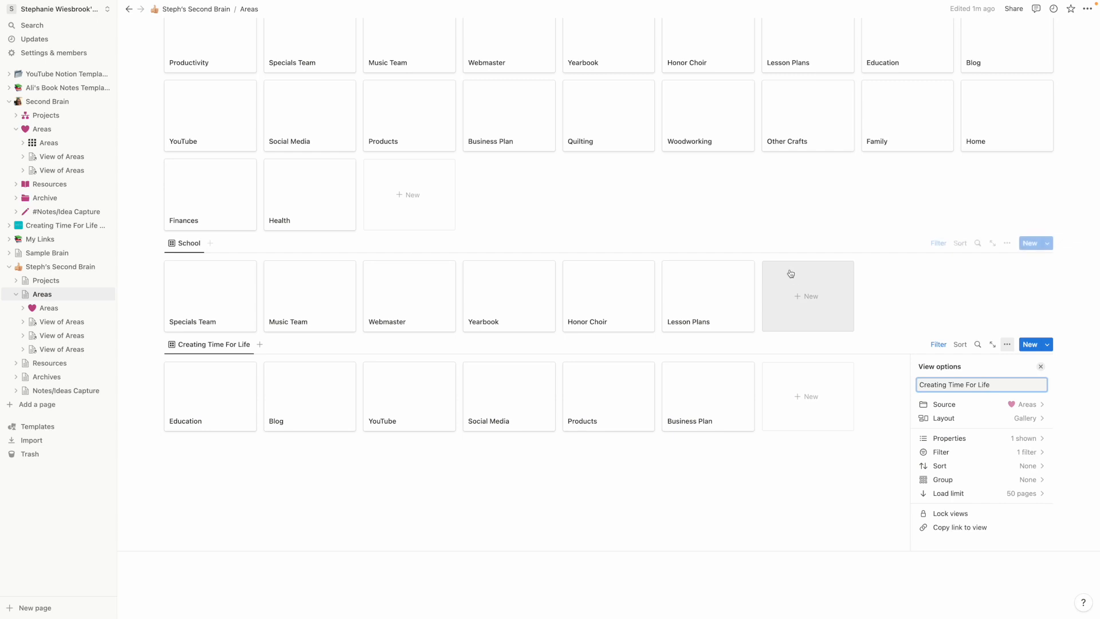
Step: Try showing the Tags property on the cards of the unfiltered Personal gallery, hide it again, and check the gallery's layout options
{"action": "left_click", "coordinate": [756, 225]}
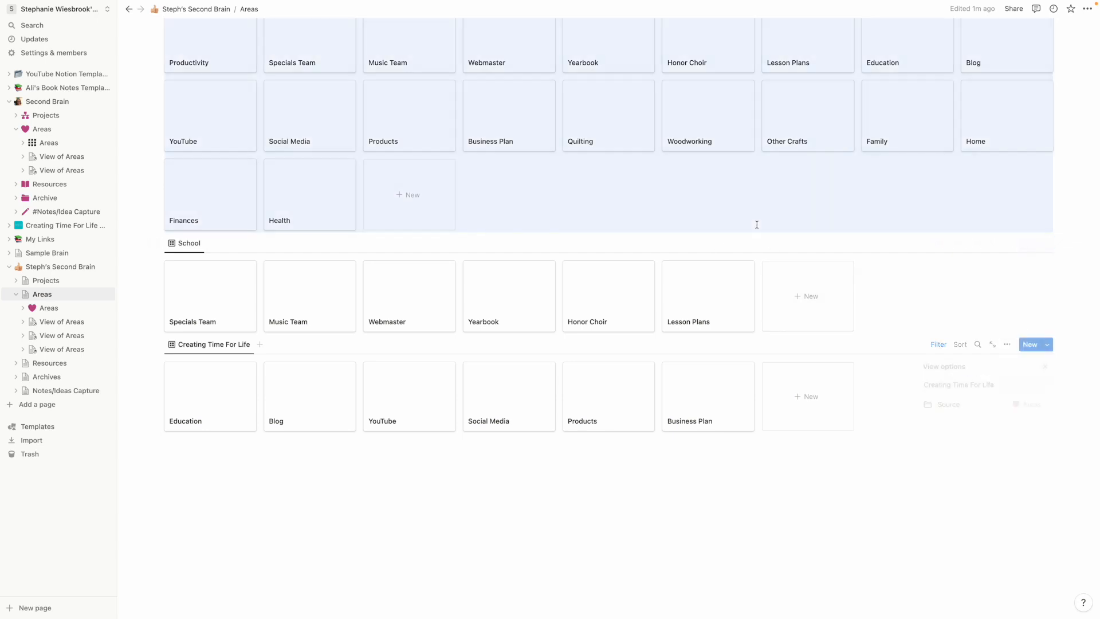
{"action": "scroll", "coordinate": [720, 210], "scroll_direction": "up", "scroll_amount": 3}
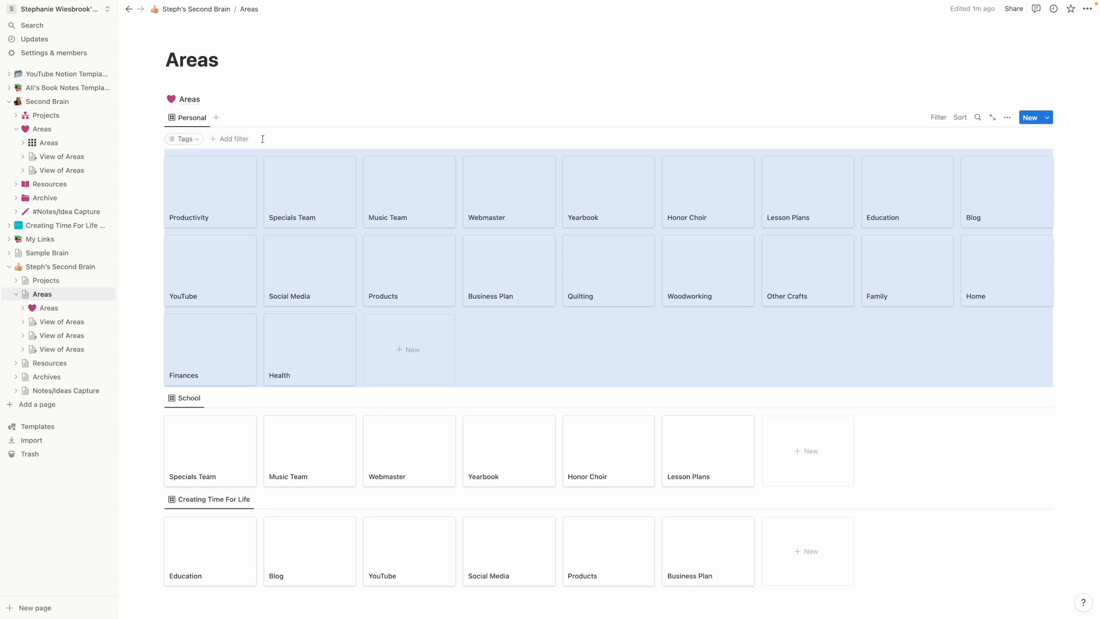
{"action": "left_click", "coordinate": [1008, 118]}
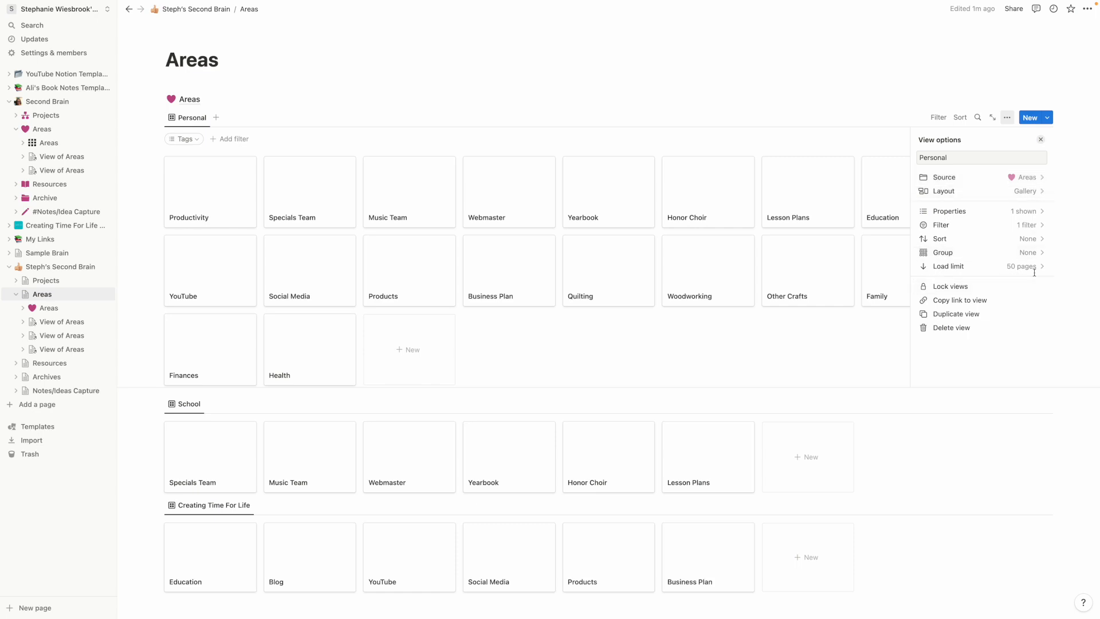
{"action": "left_click", "coordinate": [1046, 215]}
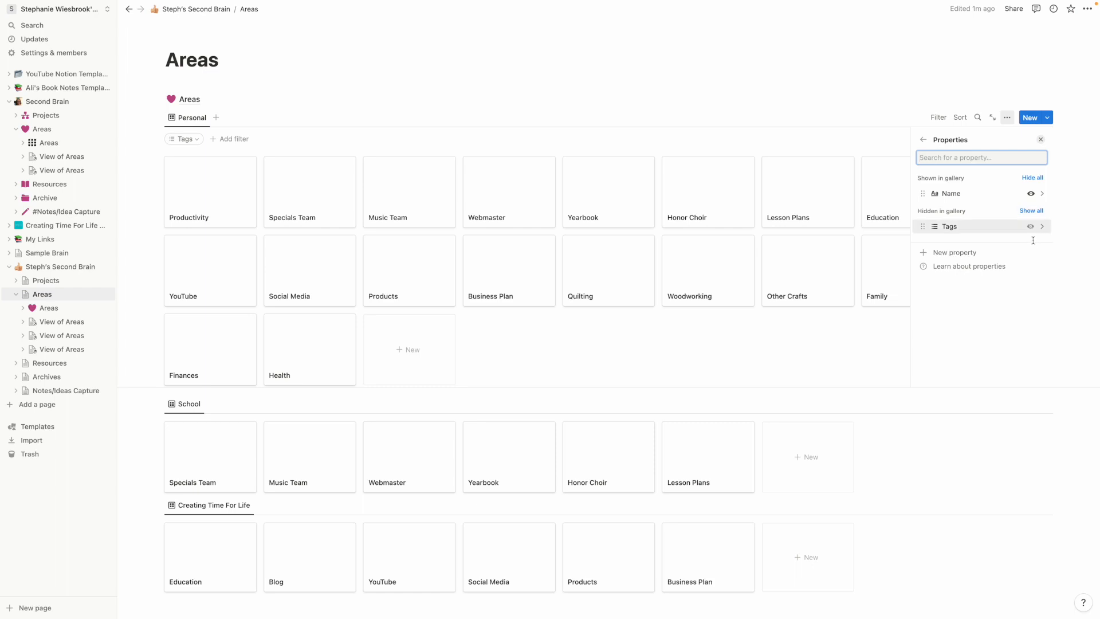
{"action": "left_click", "coordinate": [1030, 226]}
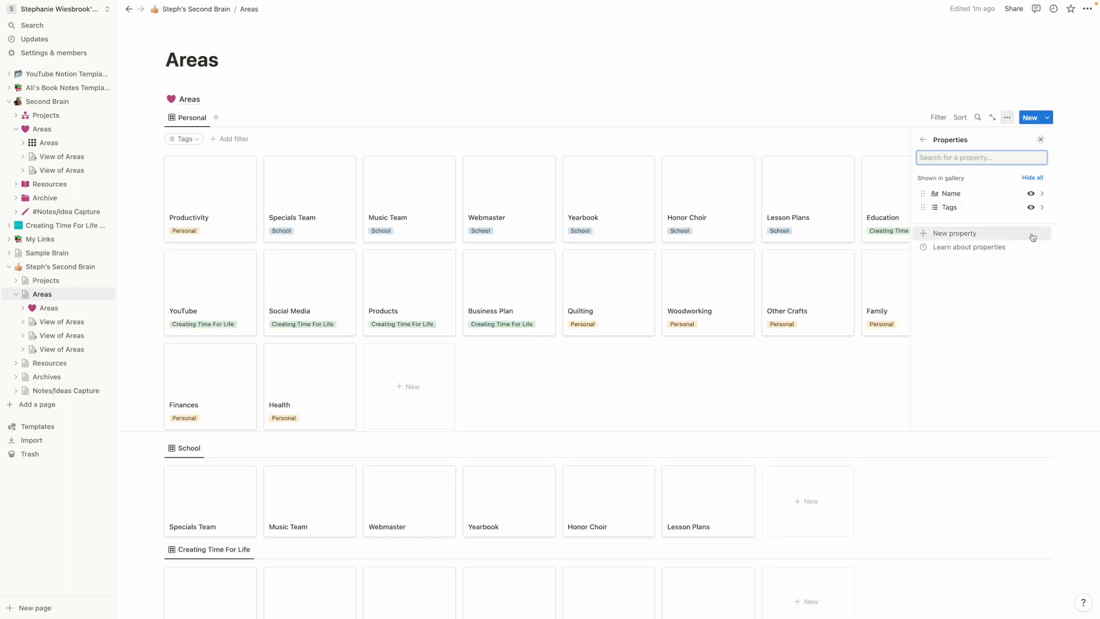
{"action": "left_click", "coordinate": [1034, 208]}
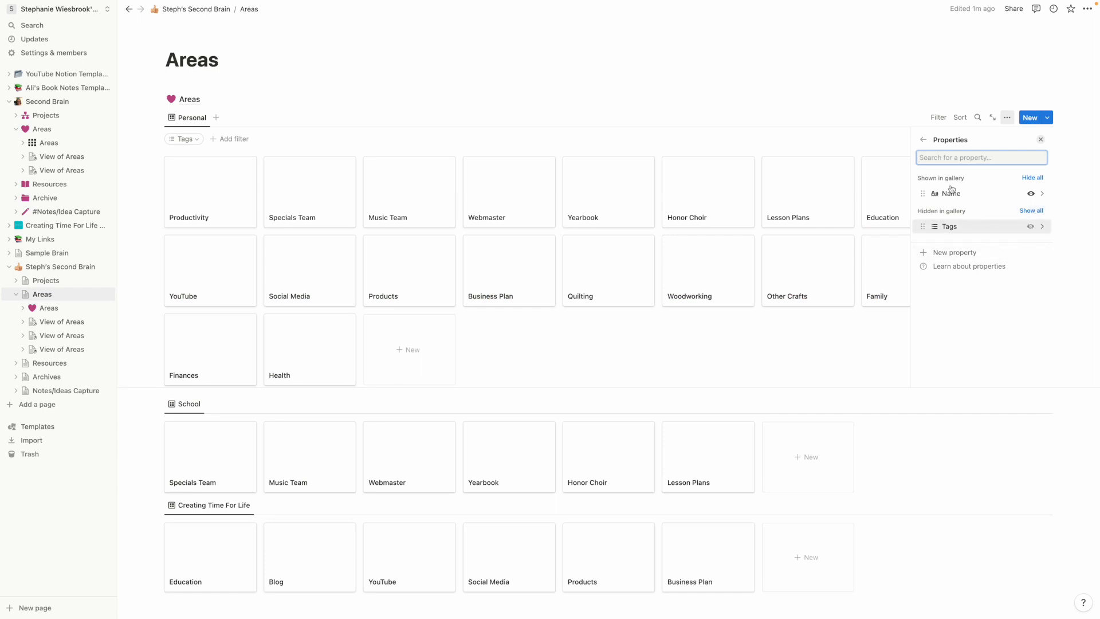
{"action": "left_click", "coordinate": [923, 141]}
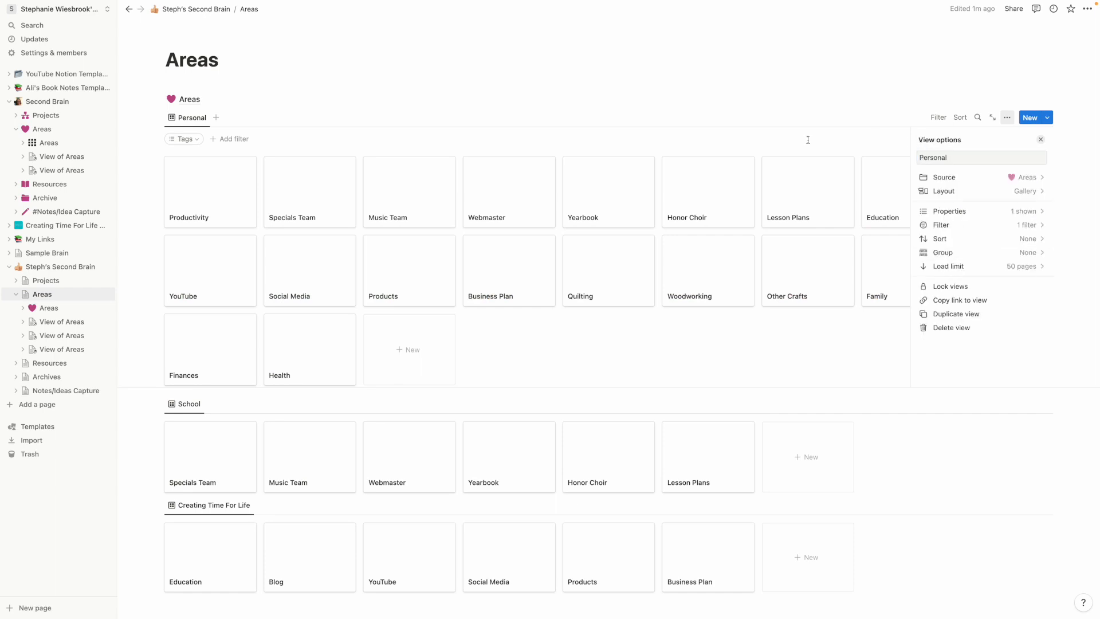
{"action": "left_click", "coordinate": [1033, 193]}
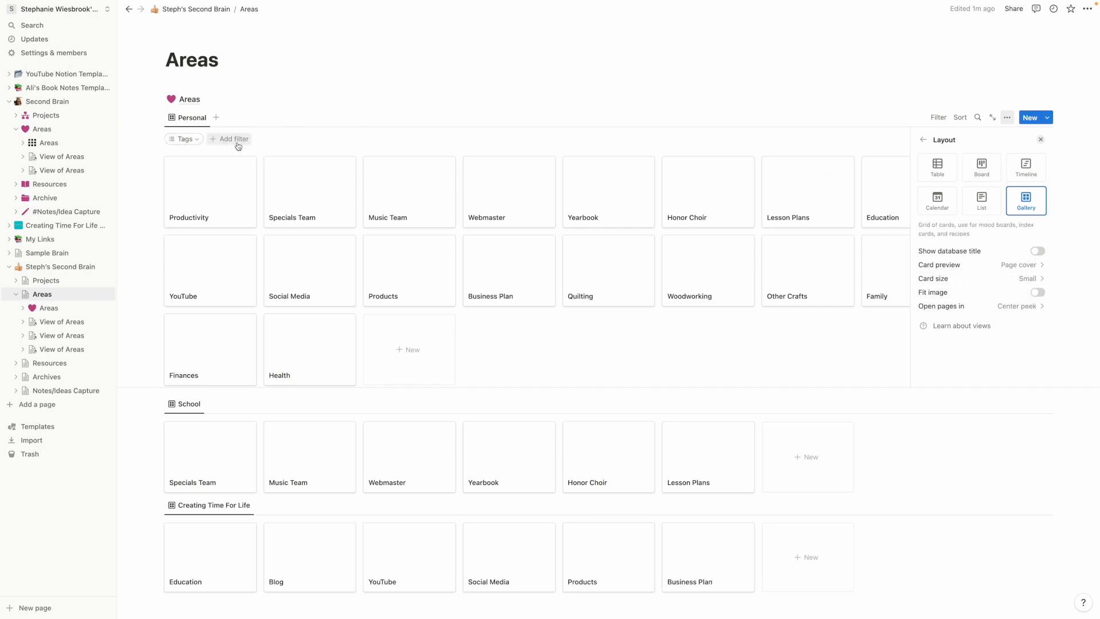
{"action": "left_click", "coordinate": [1041, 139]}
Step: Duplicate the School gallery block on the Areas page
{"action": "scroll", "coordinate": [844, 302], "scroll_direction": "down", "scroll_amount": 2}
{"action": "scroll", "coordinate": [844, 302], "scroll_direction": "down", "scroll_amount": 3}
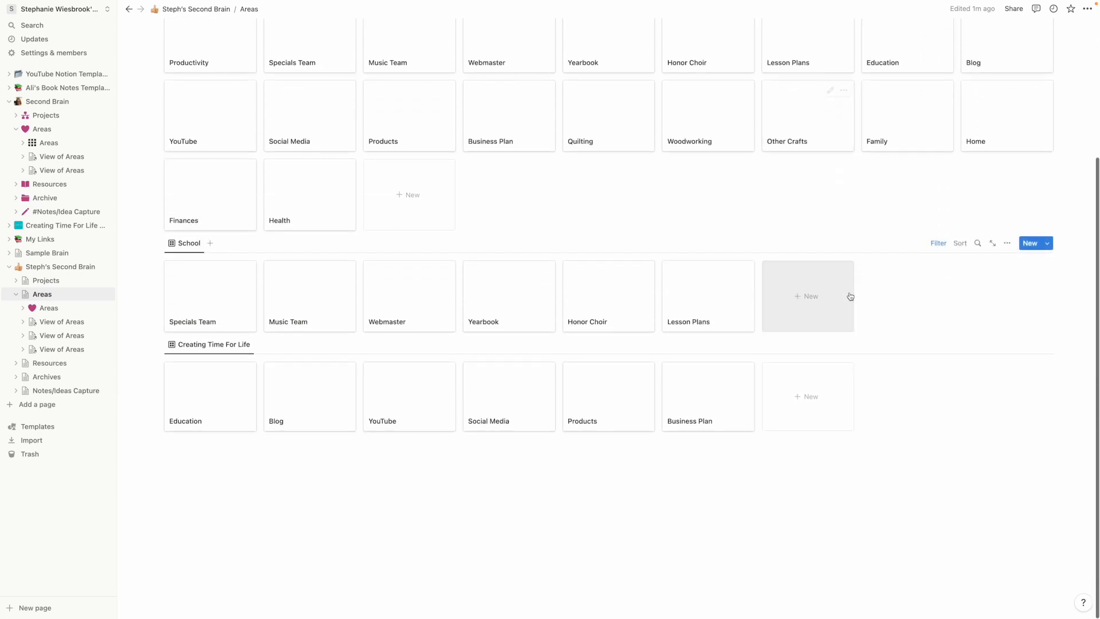
{"action": "left_click", "coordinate": [159, 244]}
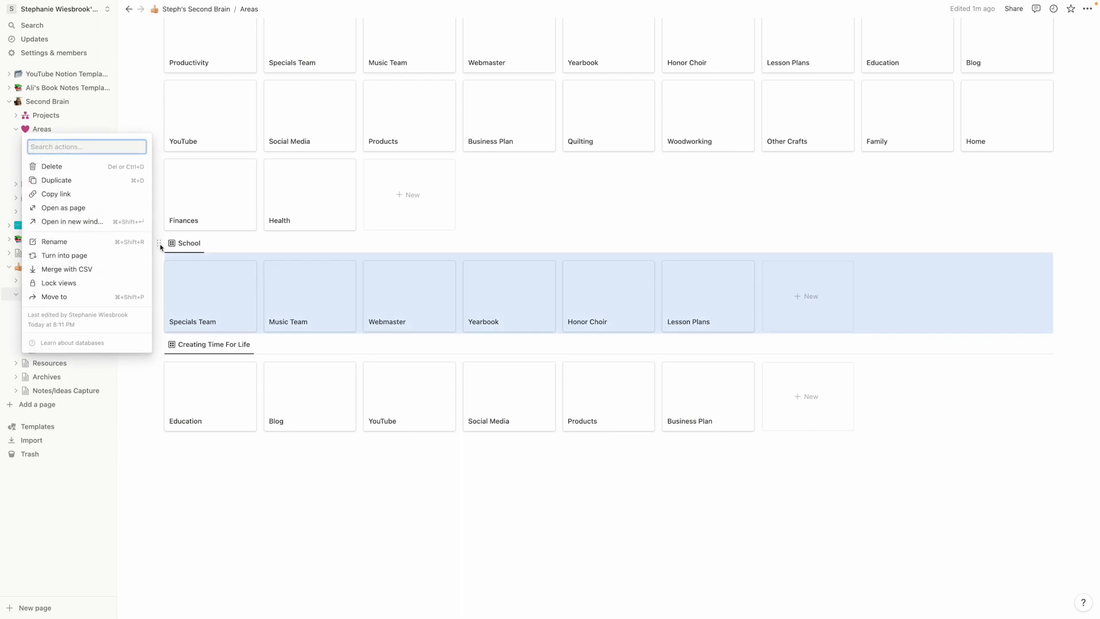
{"action": "left_click", "coordinate": [60, 180]}
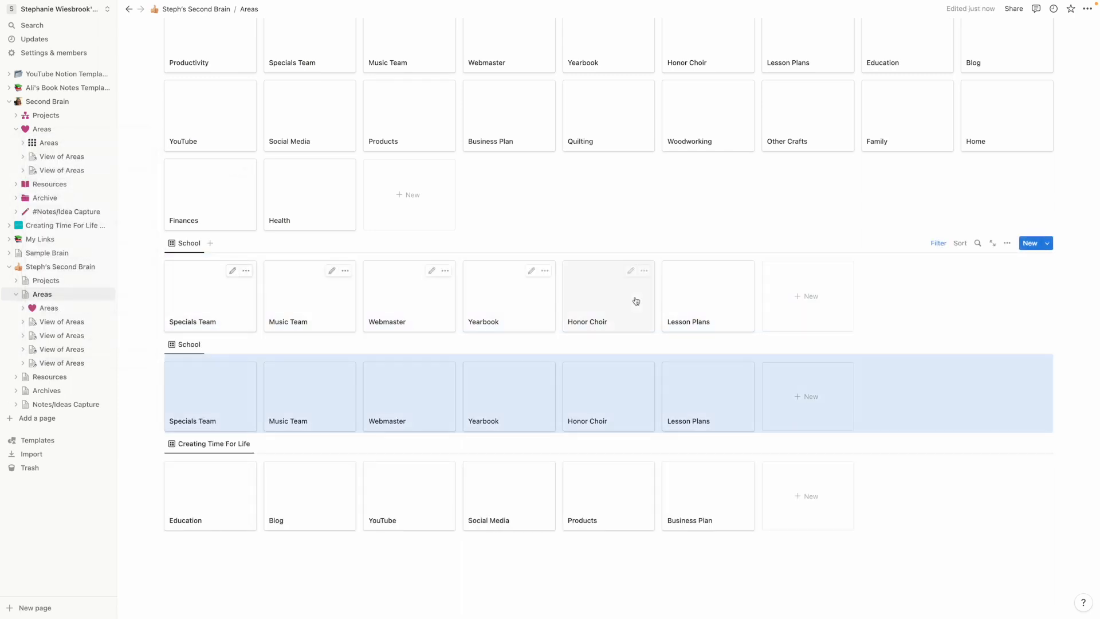
Step: Set the Tags filter of the upper School gallery to Personal only
{"action": "left_click", "coordinate": [1009, 245]}
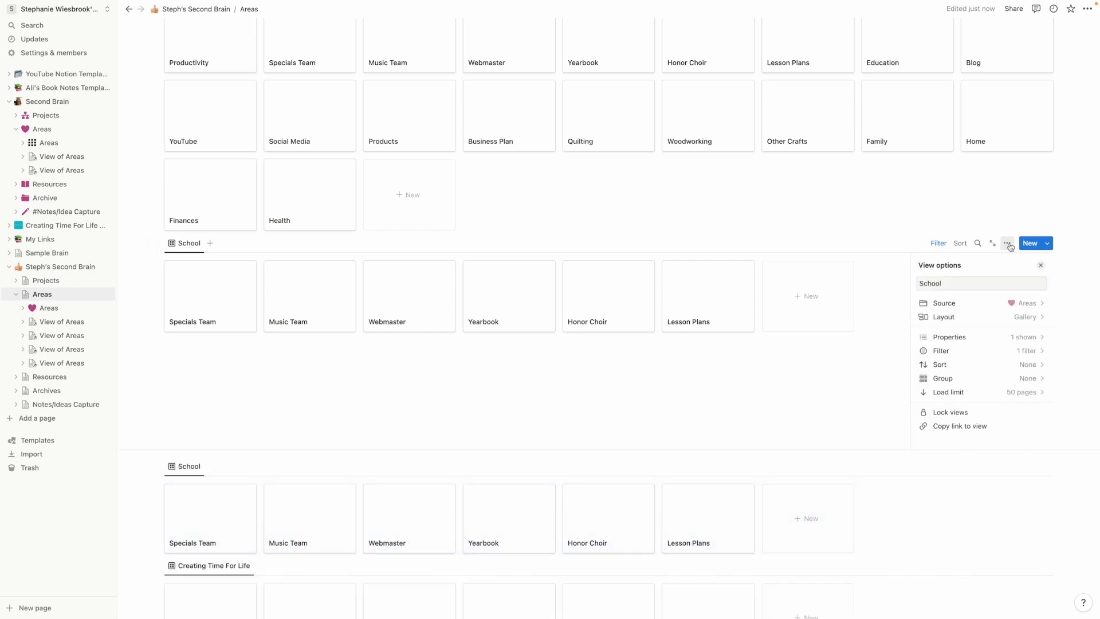
{"action": "left_click", "coordinate": [1043, 350]}
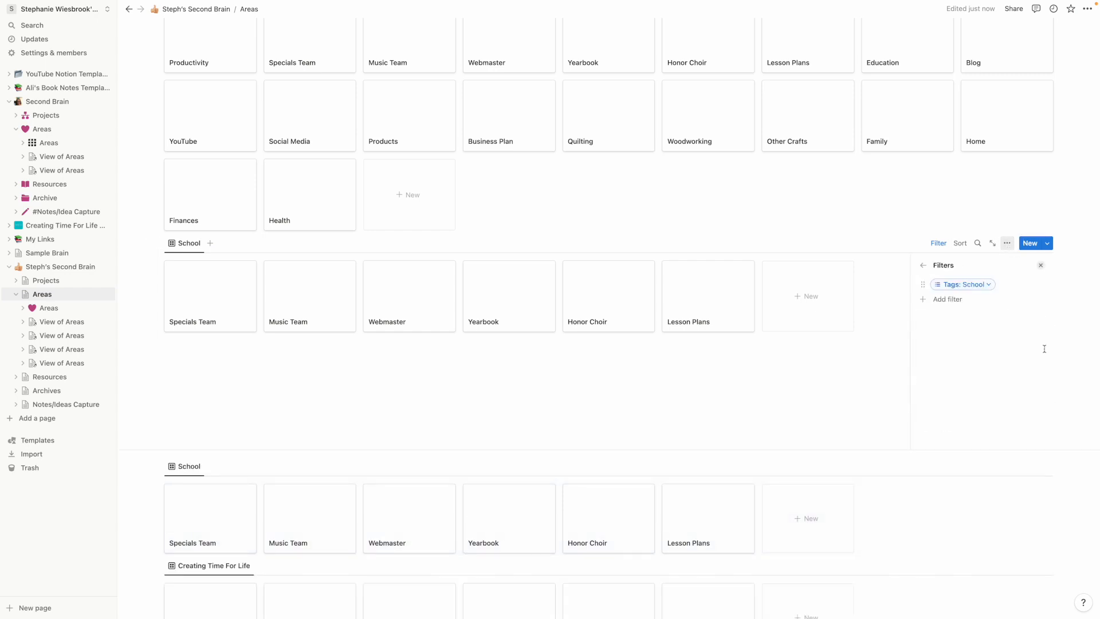
{"action": "left_click", "coordinate": [990, 285]}
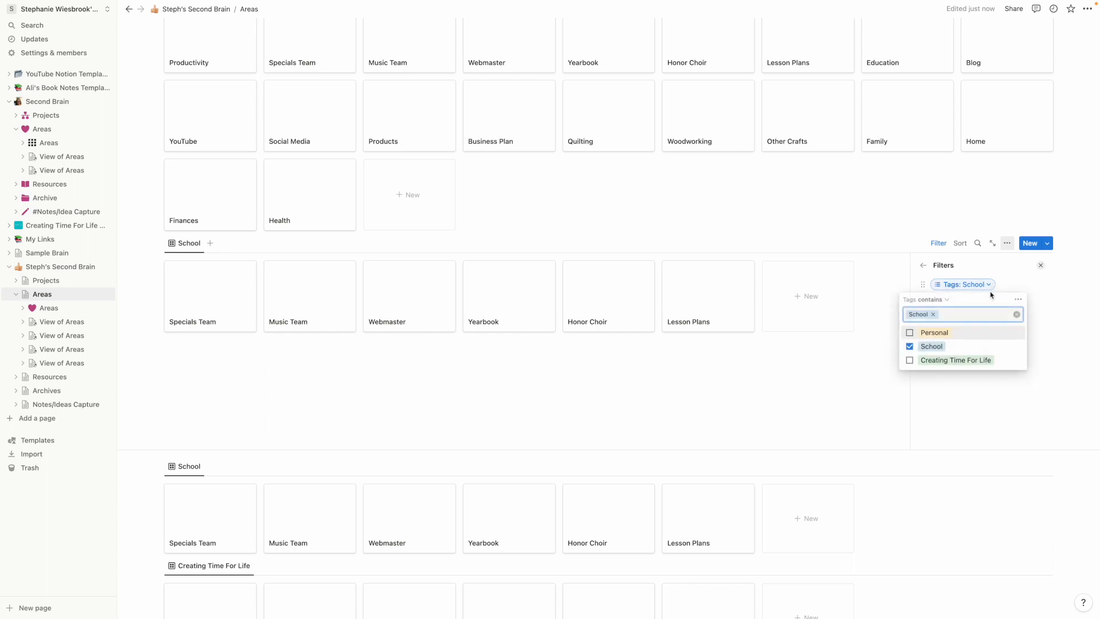
{"action": "left_click", "coordinate": [910, 333]}
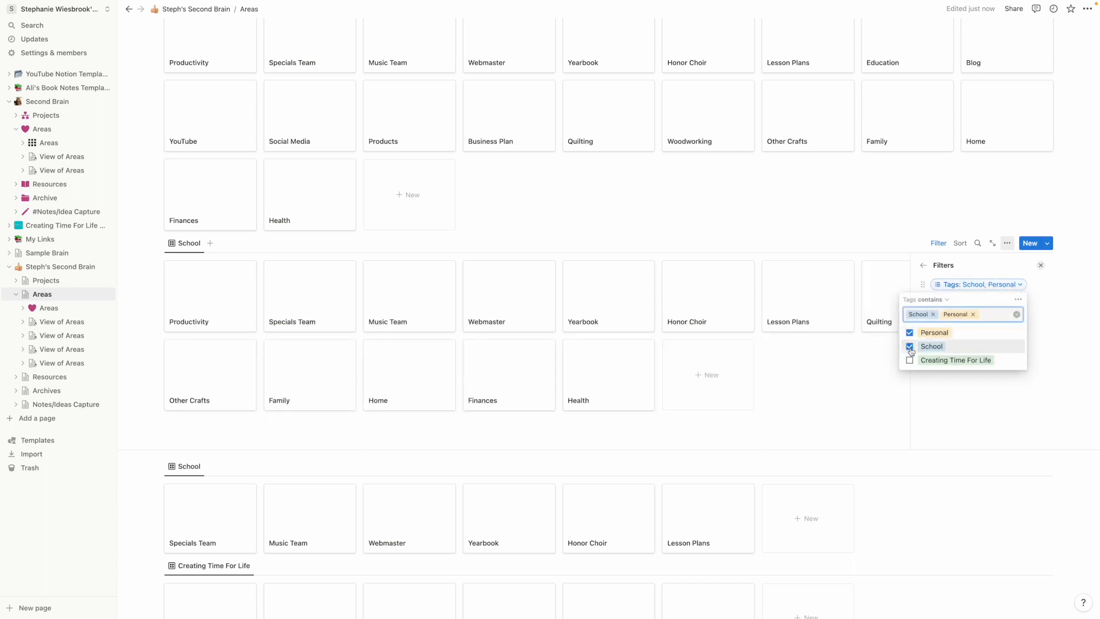
{"action": "left_click", "coordinate": [912, 347]}
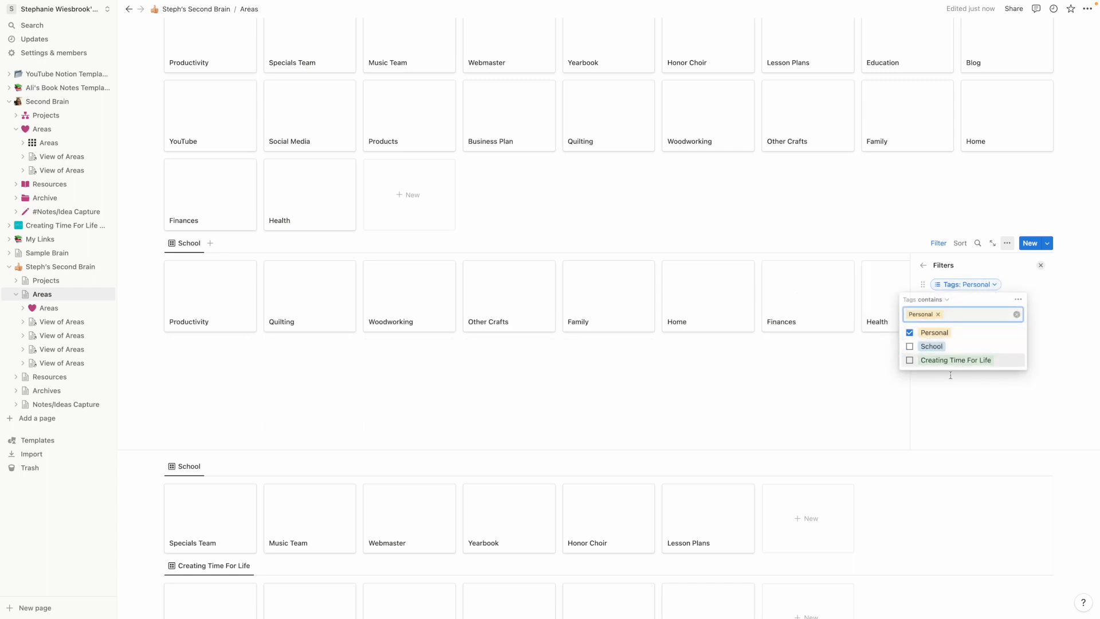
{"action": "left_click", "coordinate": [1038, 314]}
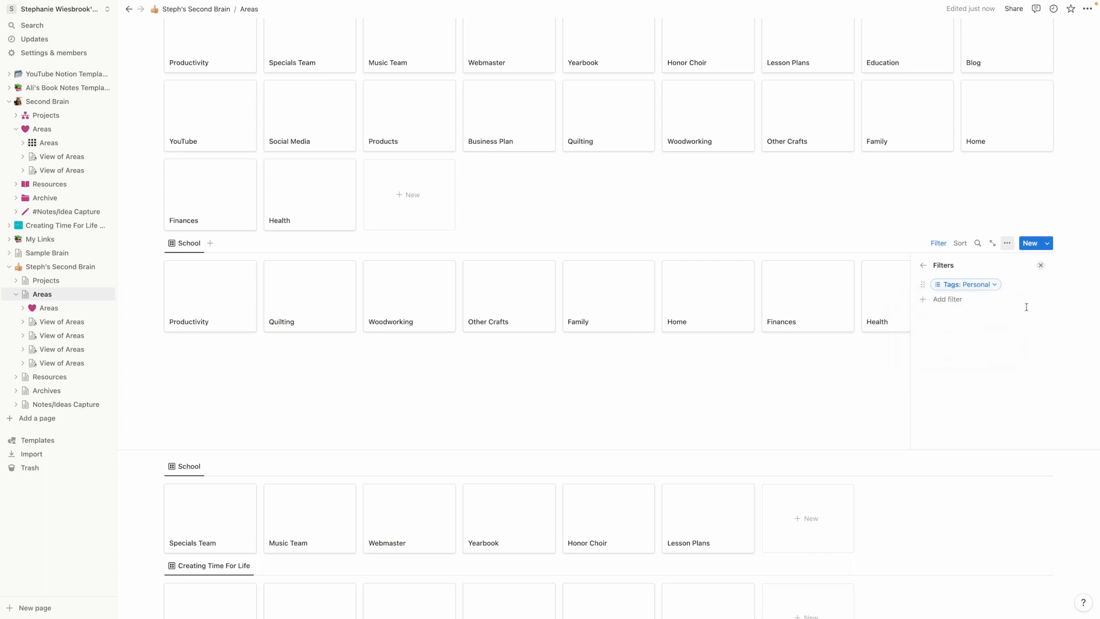
Step: Rename the Personal-filtered gallery view "Personal"
{"action": "left_click", "coordinate": [923, 265]}
{"action": "left_click", "coordinate": [956, 283]}
{"action": "double_click", "coordinate": [957, 283]}
{"action": "type", "text": "Personal"}
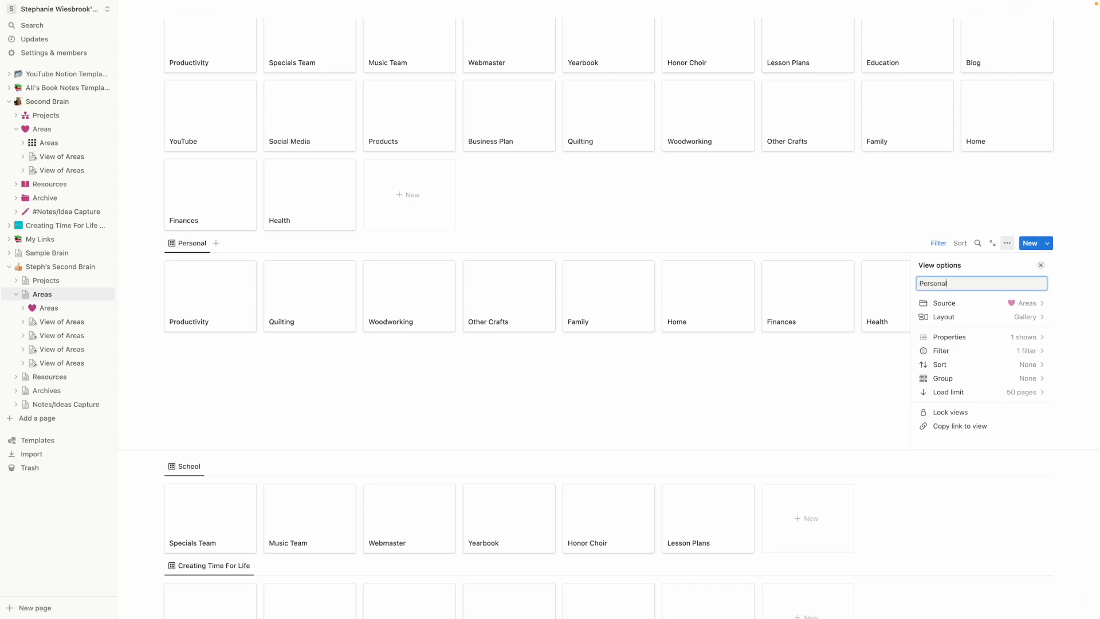
{"action": "left_click", "coordinate": [849, 218]}
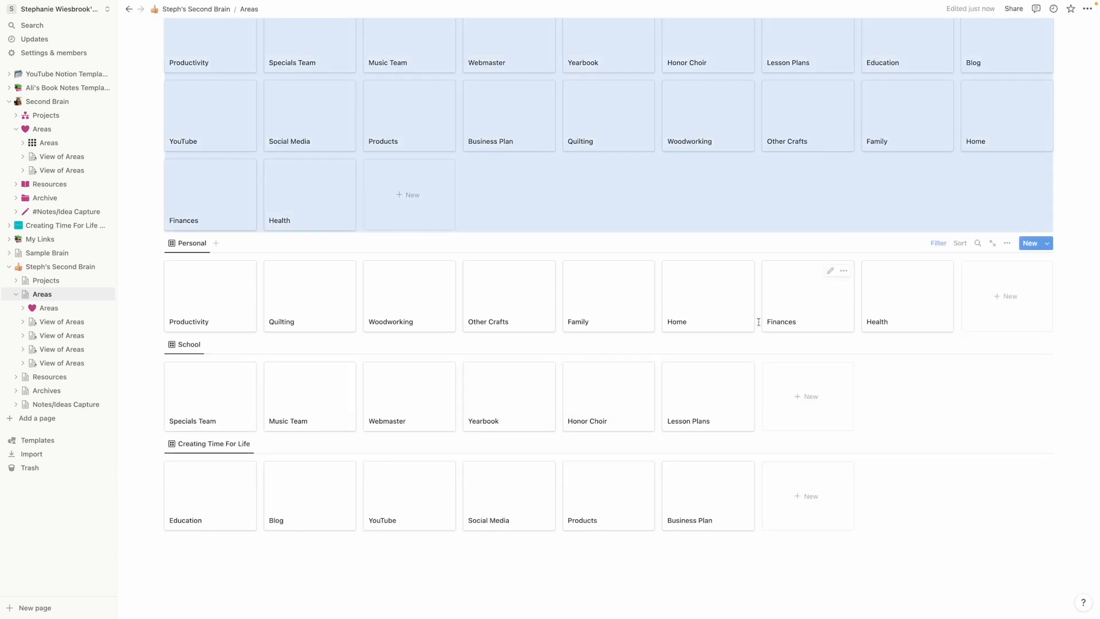
Step: Delete the original unfiltered Personal gallery directly below the Areas heading
{"action": "scroll", "coordinate": [344, 189], "scroll_direction": "up", "scroll_amount": 3}
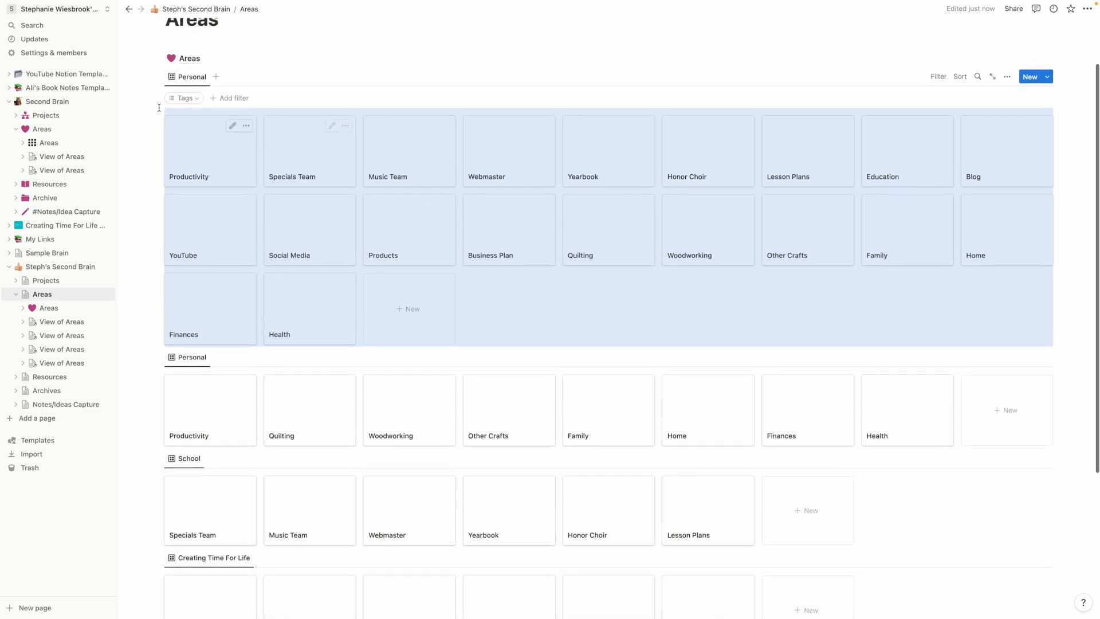
{"action": "left_click", "coordinate": [159, 76]}
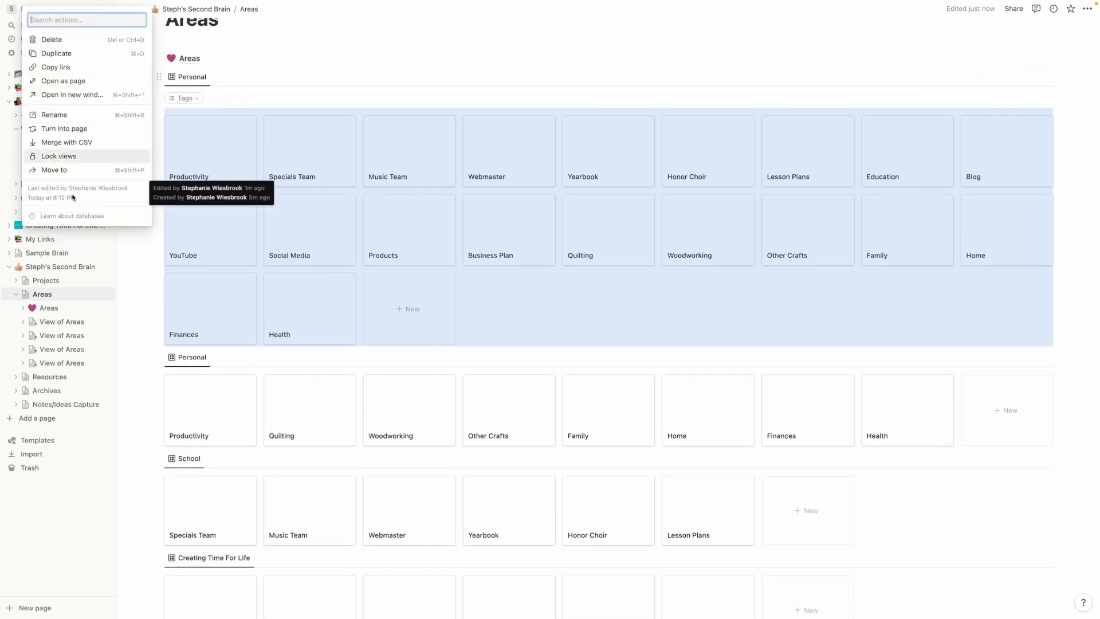
{"action": "left_click", "coordinate": [68, 40]}
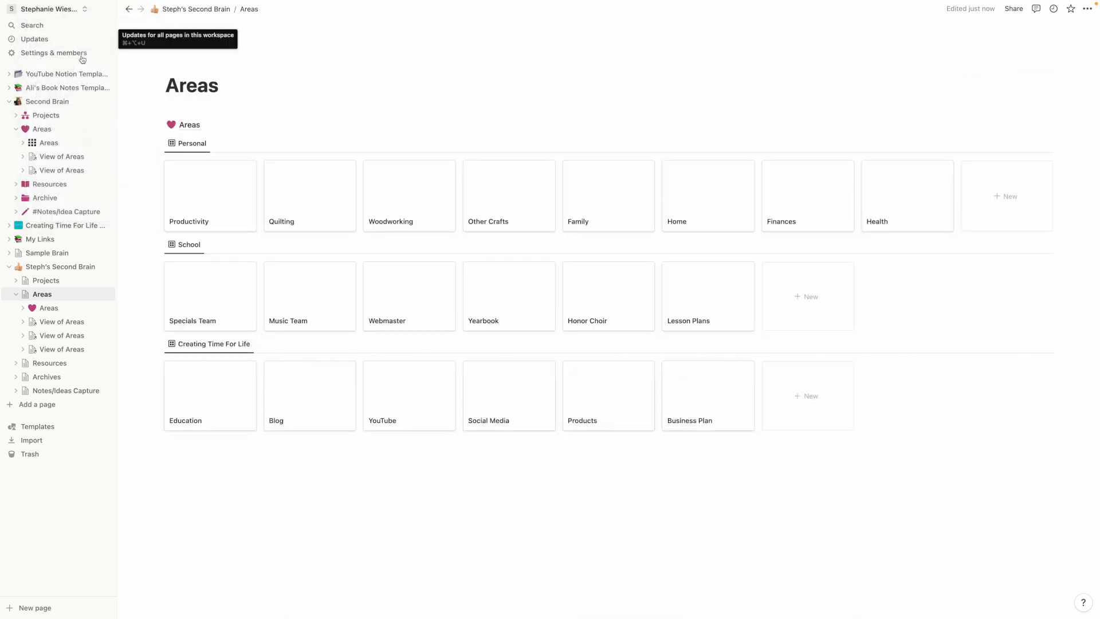
Step: Give the Productivity page an Unsplash cover by searching for "computer" and choosing the photo of a laptop on a wooden desk
{"action": "left_click", "coordinate": [215, 196]}
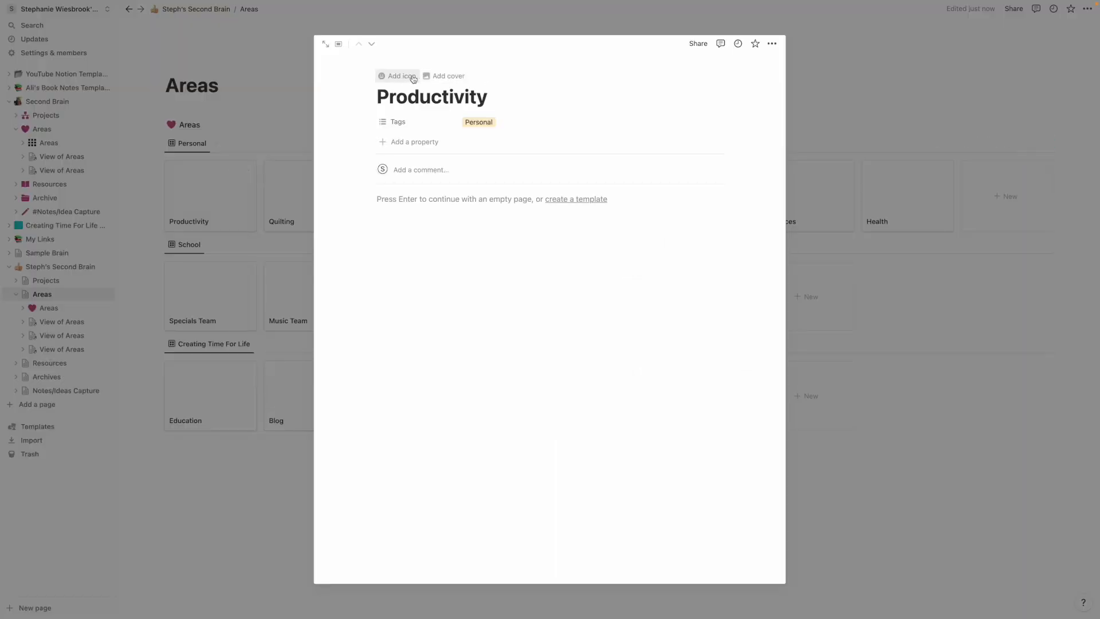
{"action": "left_click", "coordinate": [444, 76]}
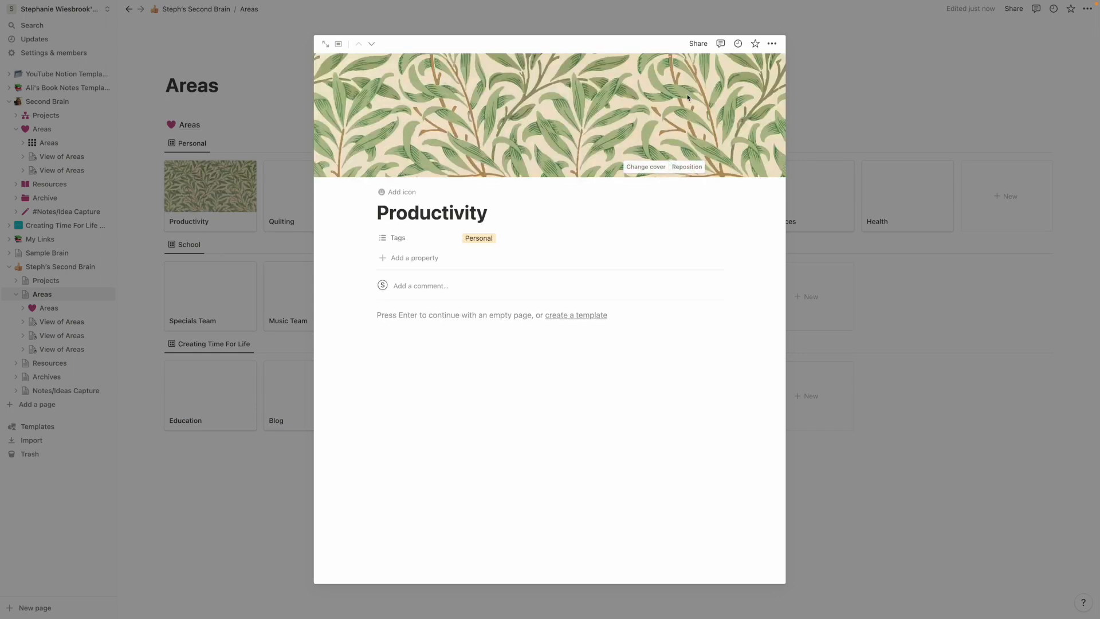
{"action": "left_click", "coordinate": [645, 166]}
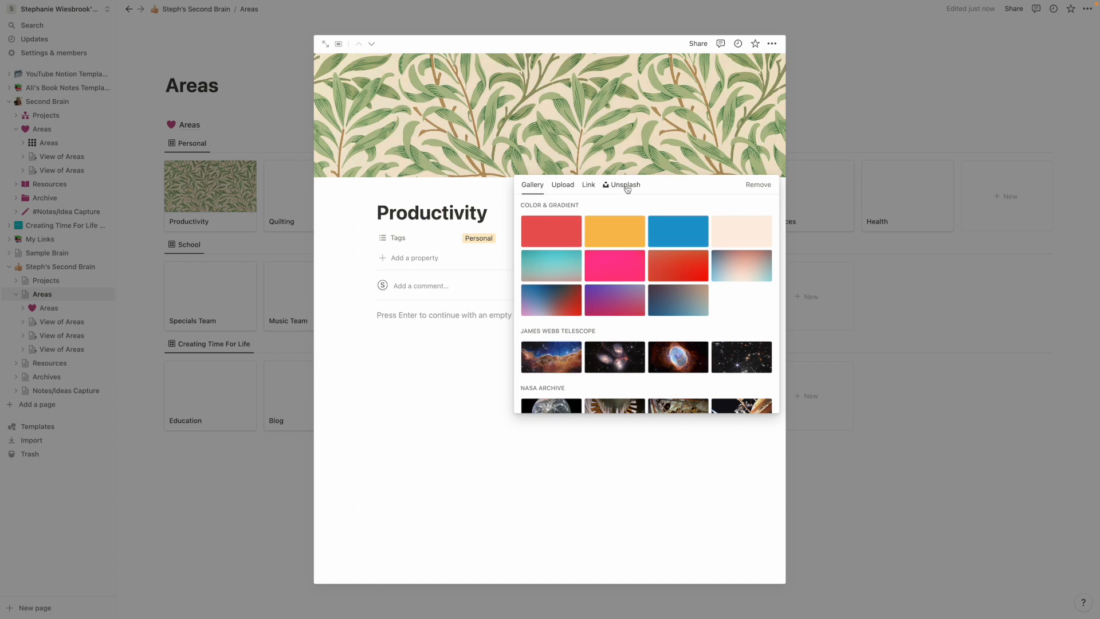
{"action": "left_click", "coordinate": [625, 185]}
{"action": "type", "text": "computer"}
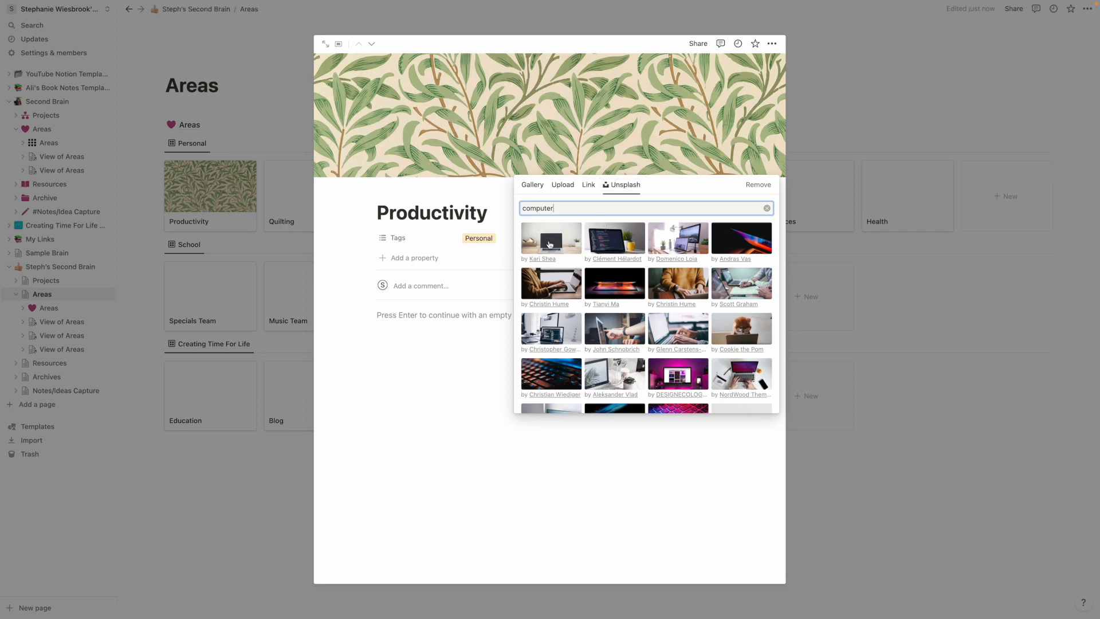
{"action": "left_click", "coordinate": [549, 244]}
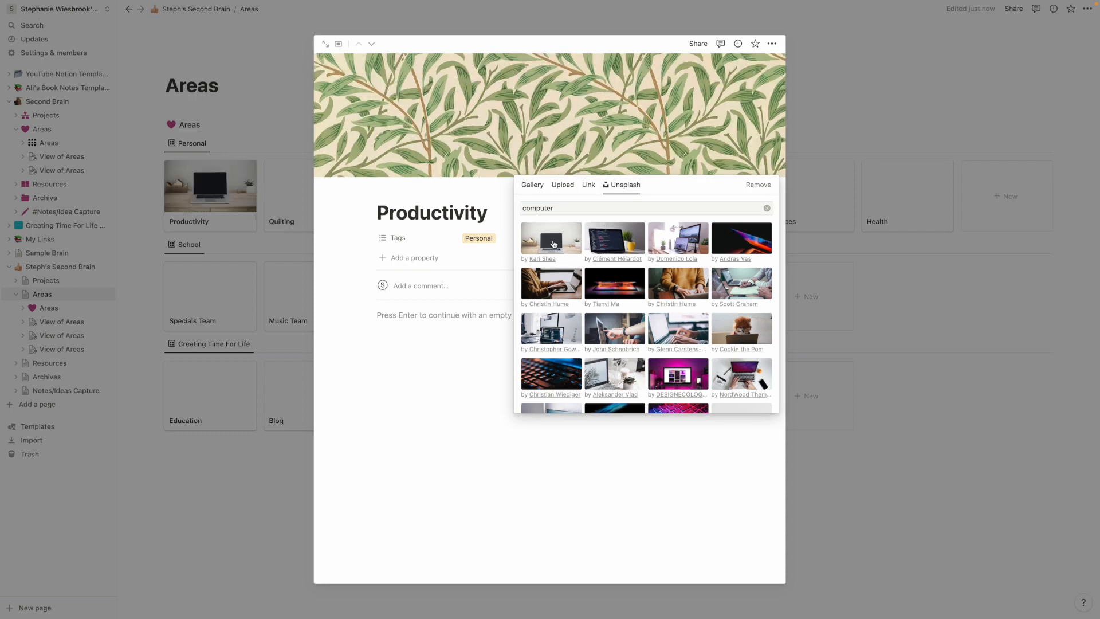
{"action": "left_click", "coordinate": [467, 437]}
{"action": "left_click", "coordinate": [860, 129]}
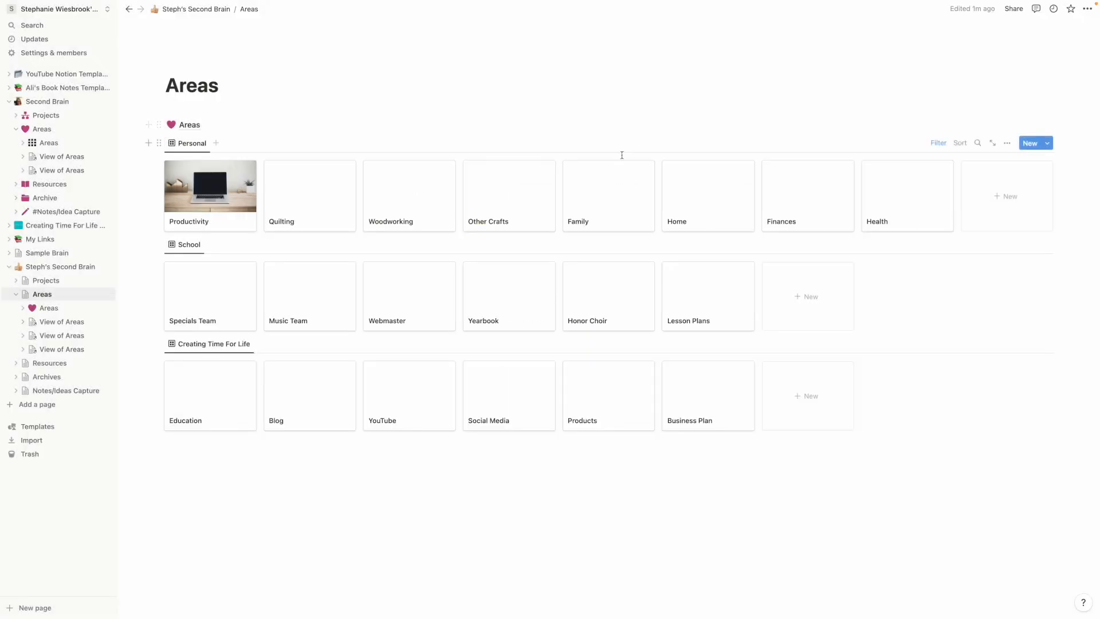
Step: Give the Quilting page an Unsplash cover by searching for "quilting" and choosing the yellow and purple quilted fabric photo
{"action": "left_click", "coordinate": [307, 193]}
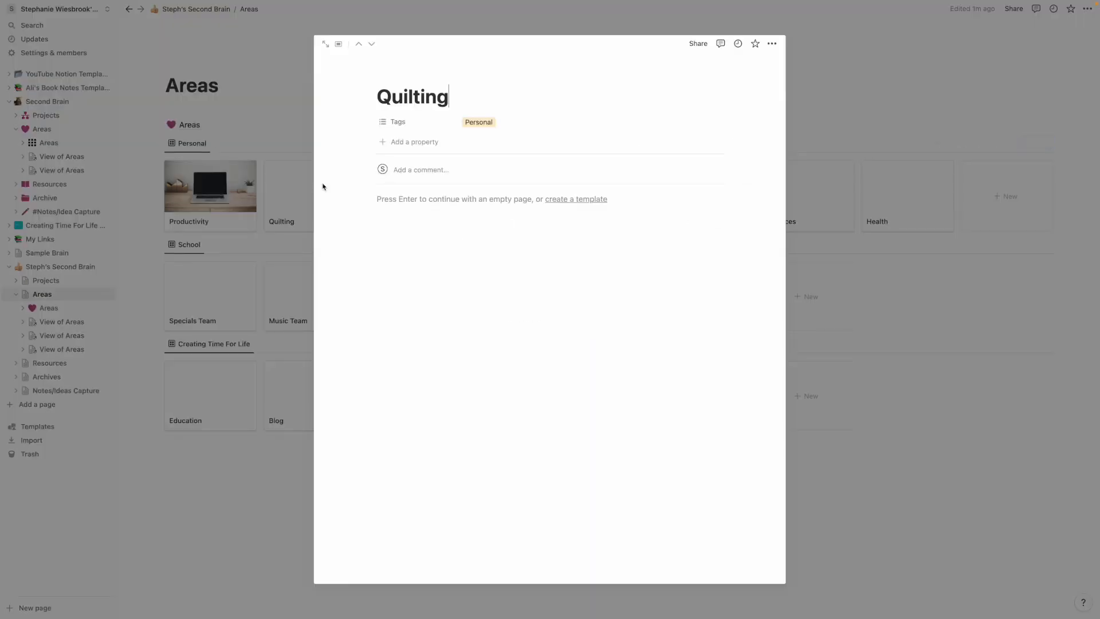
{"action": "mouse_move", "coordinate": [412, 53]}
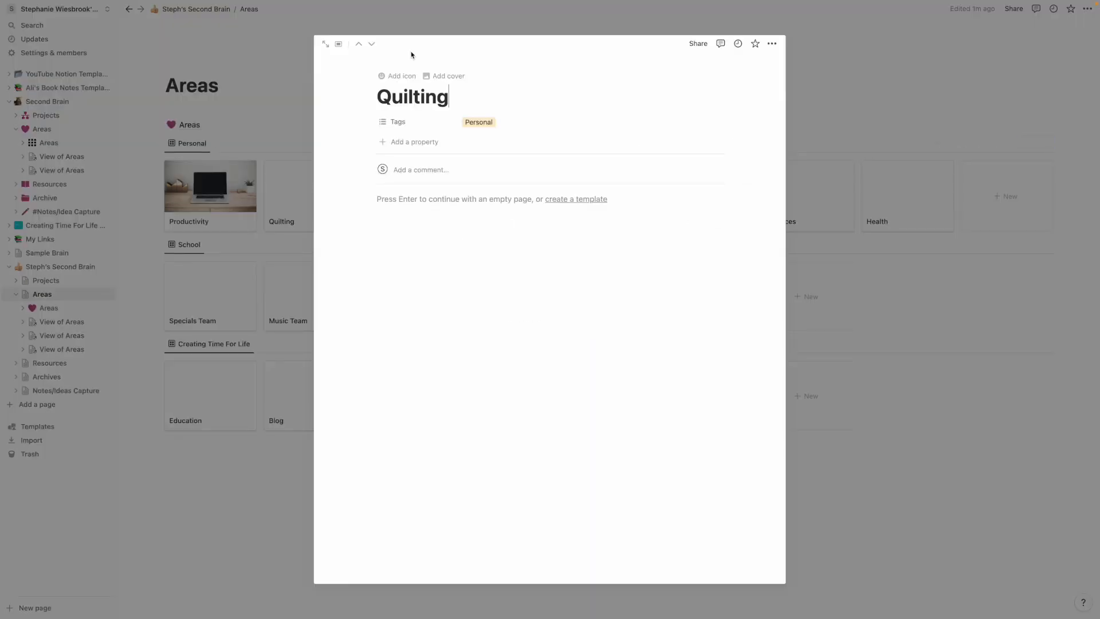
{"action": "left_click", "coordinate": [451, 79]}
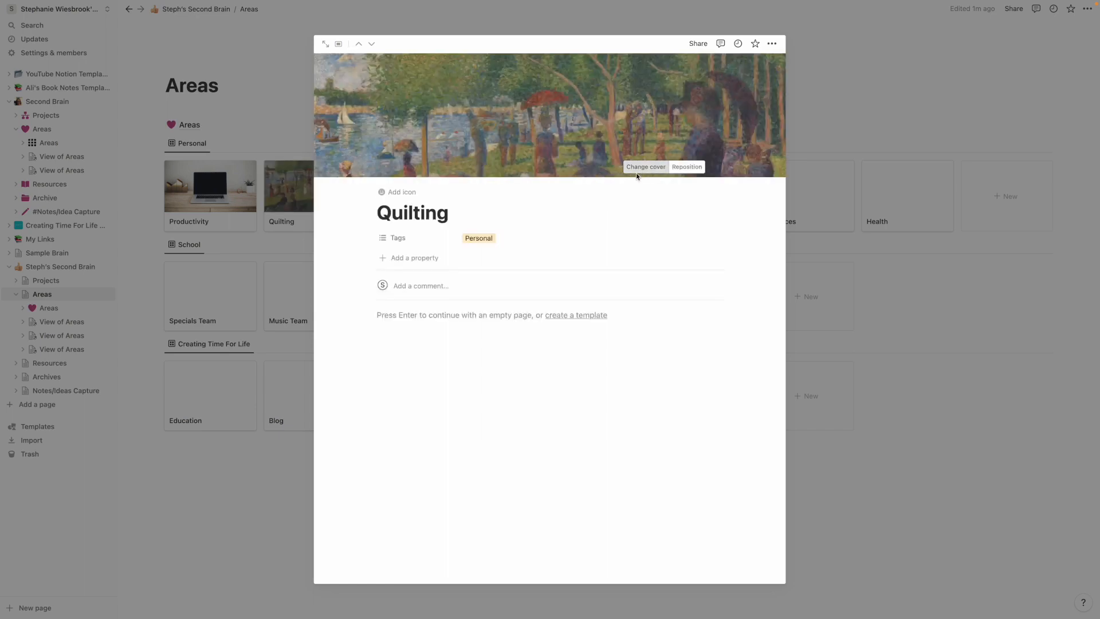
{"action": "left_click", "coordinate": [636, 167]}
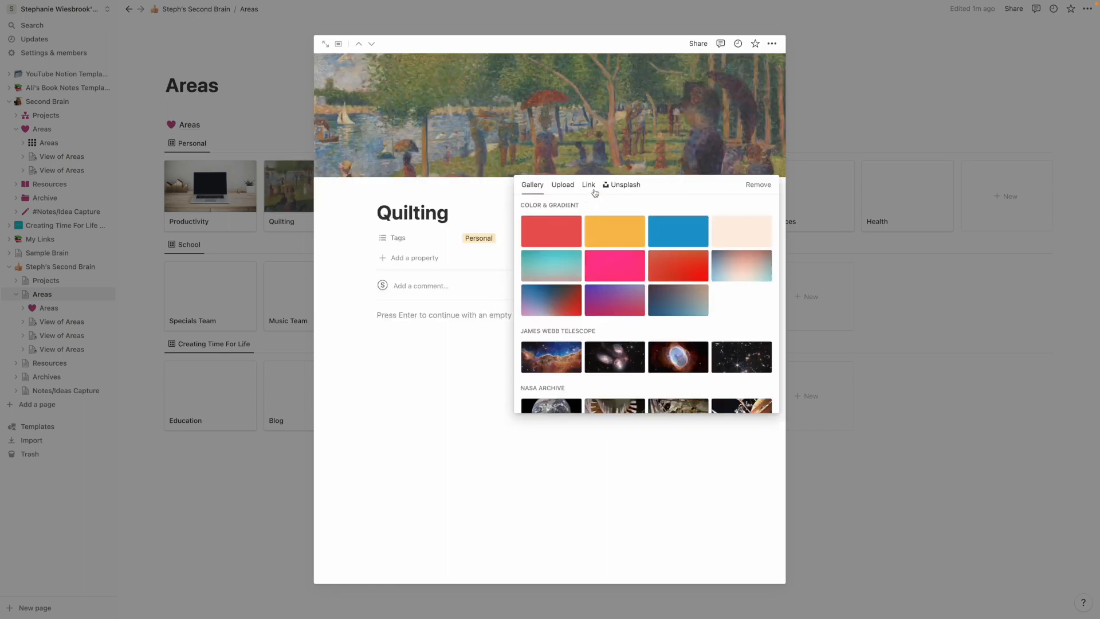
{"action": "left_click", "coordinate": [626, 185]}
{"action": "left_click", "coordinate": [604, 206]}
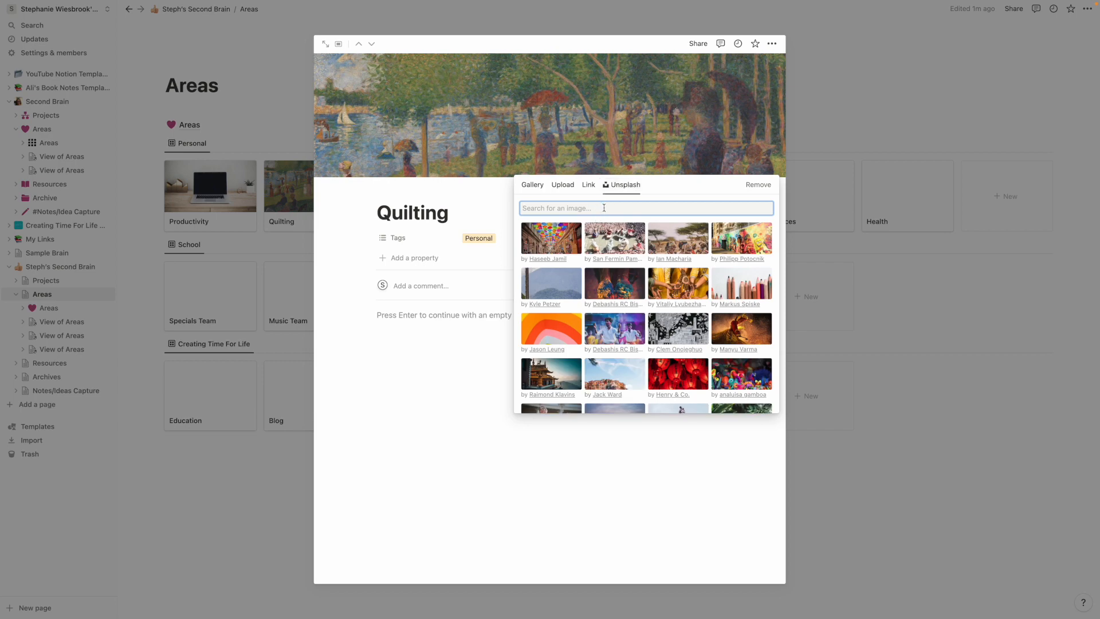
{"action": "type", "text": "quilting"}
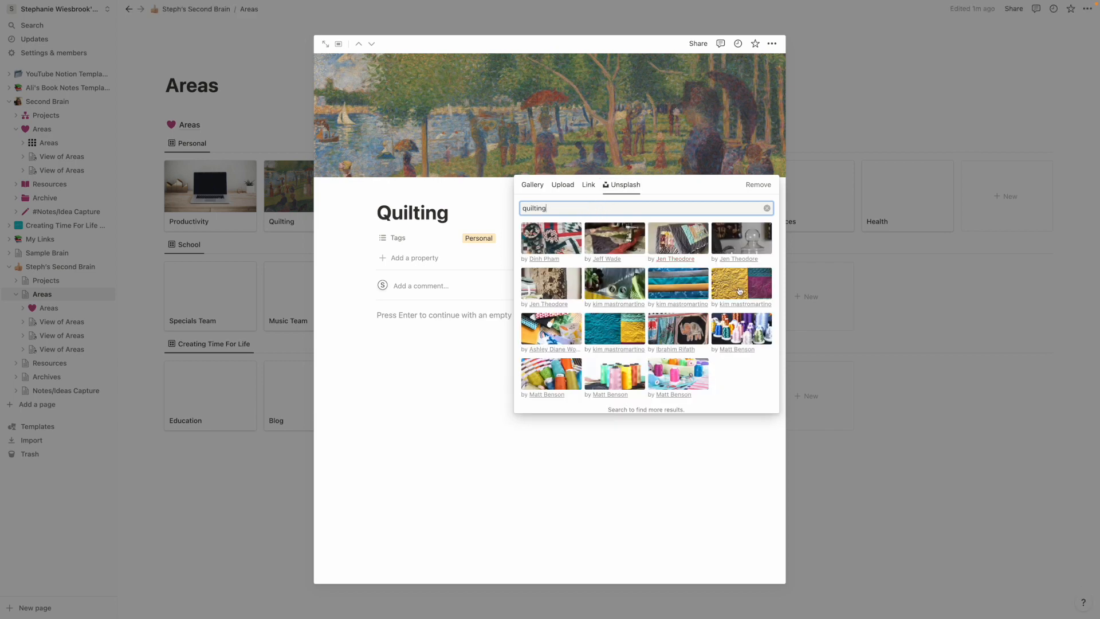
{"action": "left_click", "coordinate": [741, 288]}
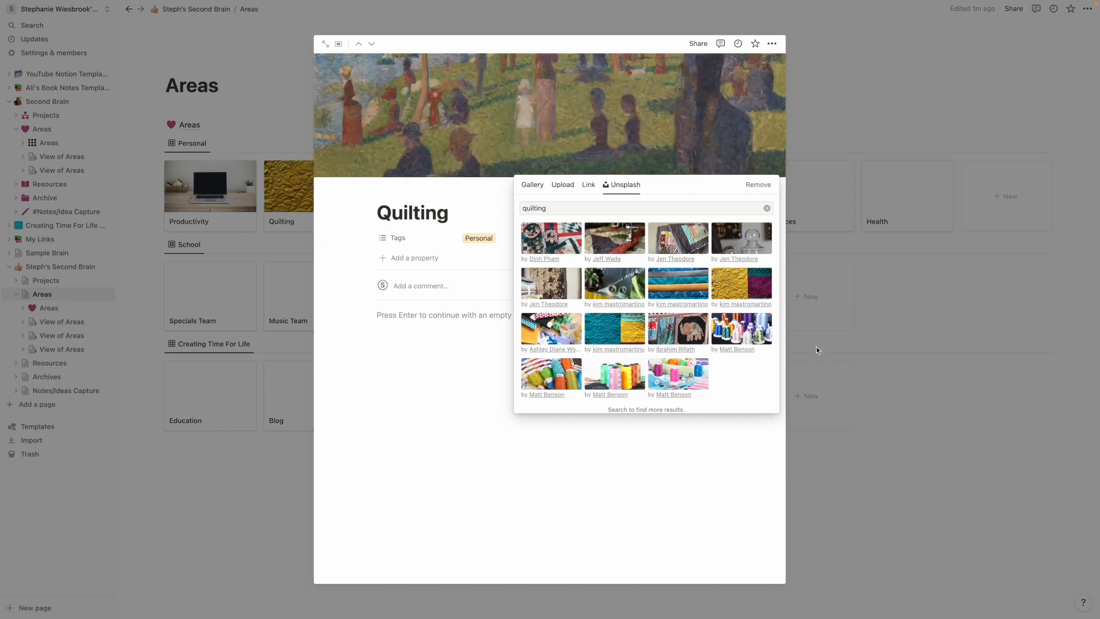
Step: Close the cover picker and the Quilting page to return to the Areas page
{"action": "left_click", "coordinate": [908, 418]}
{"action": "left_click", "coordinate": [908, 418]}
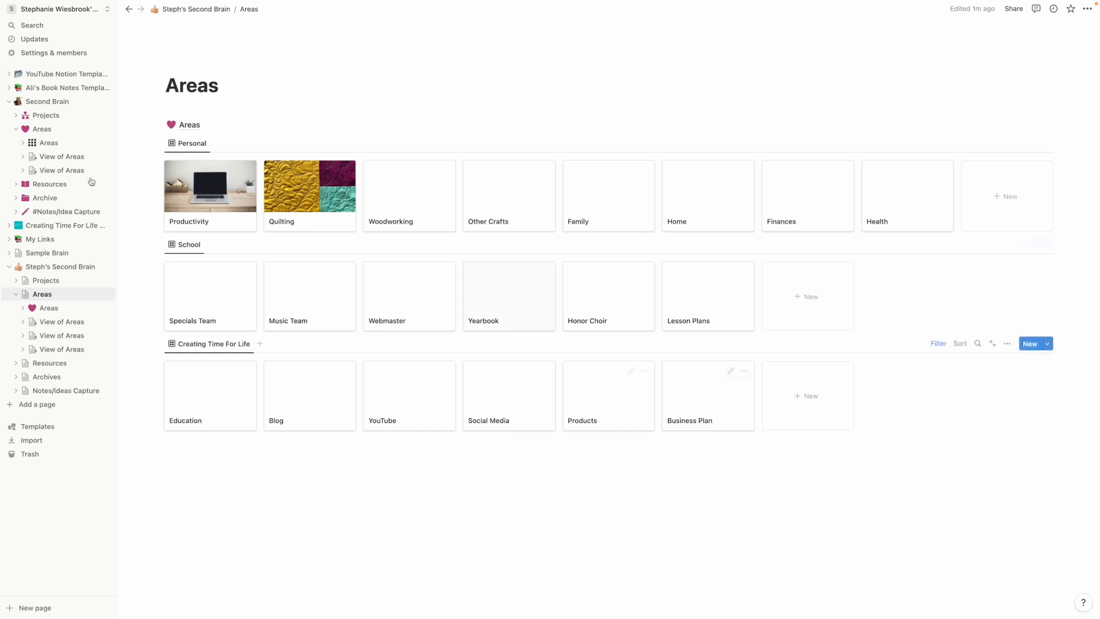
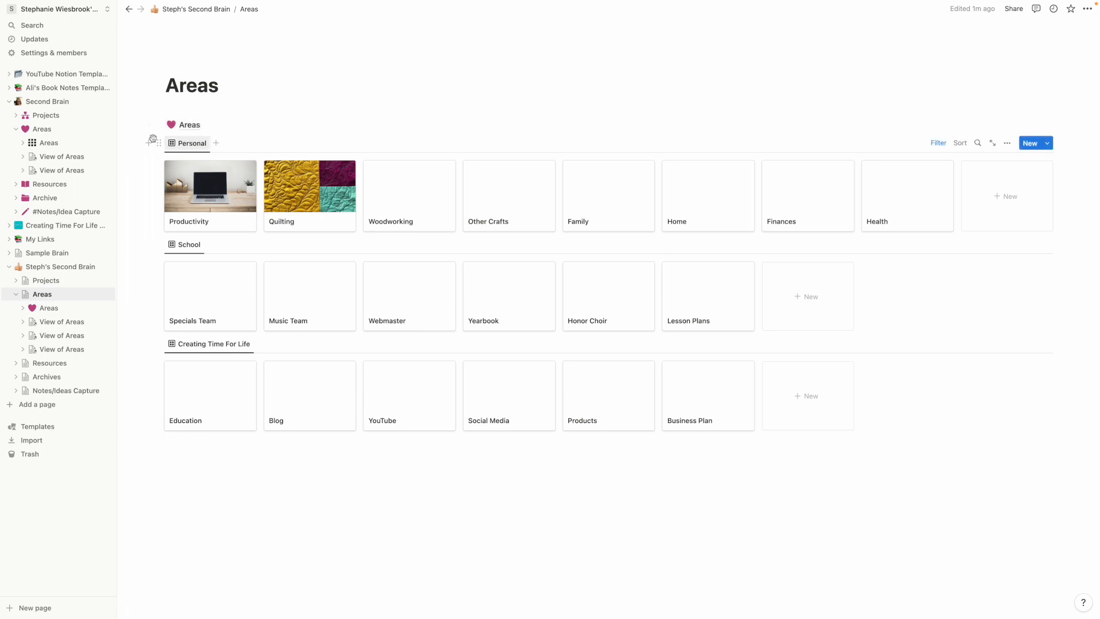
Step: Examine the Resources page of the existing Second Brain, then the Areas database table of the new second brain
{"action": "left_click", "coordinate": [50, 186]}
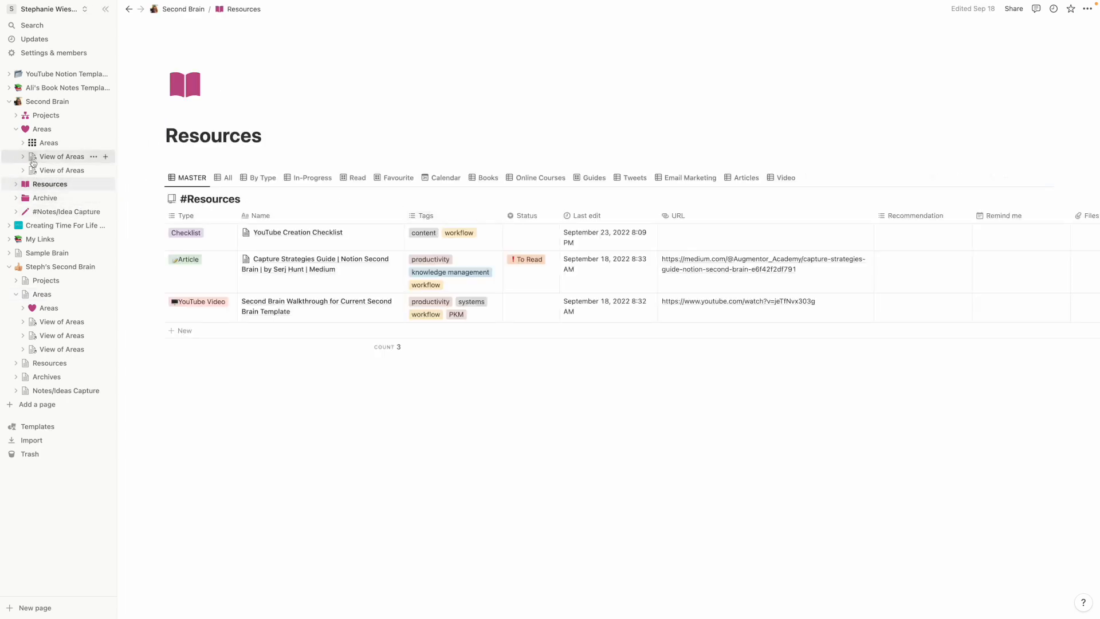
{"action": "left_click", "coordinate": [49, 309]}
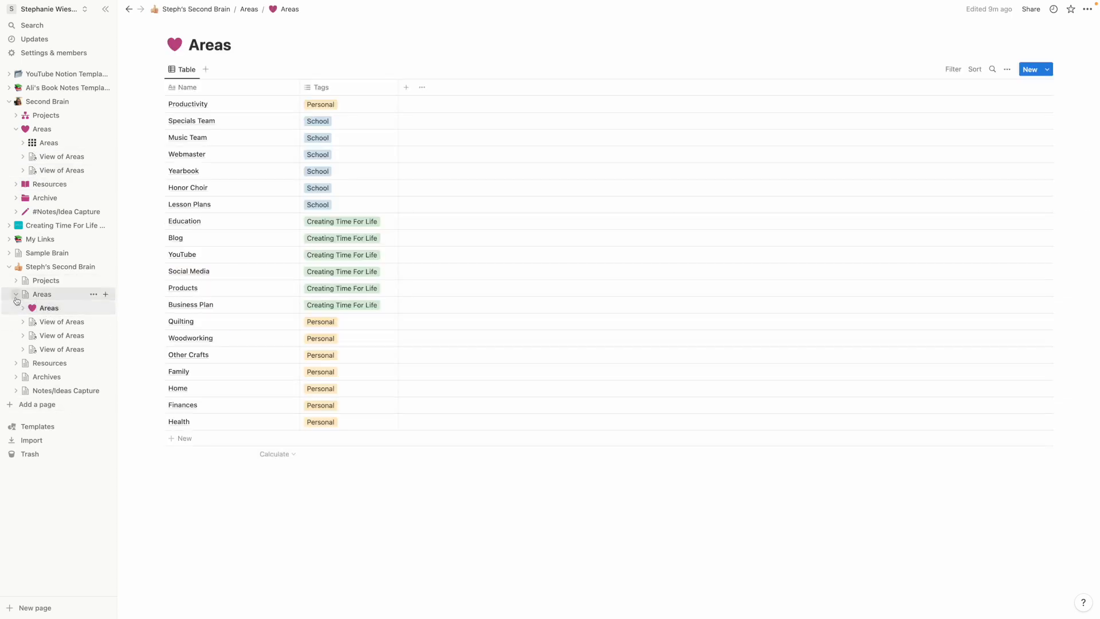
Step: Open the empty Resources page of the new second brain and set it to full width
{"action": "left_click", "coordinate": [16, 295]}
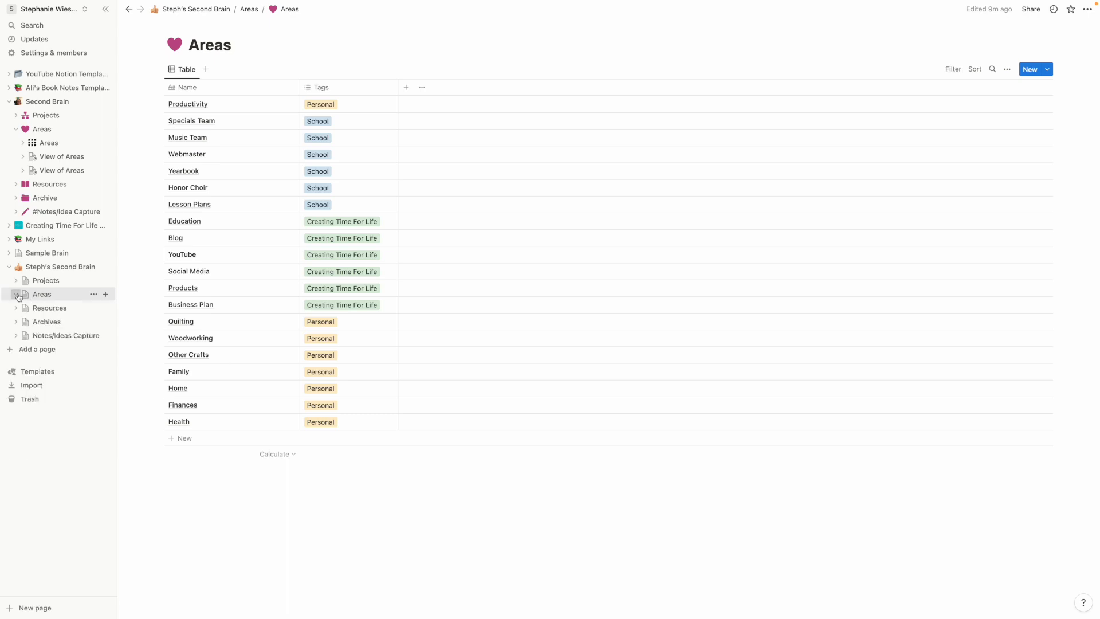
{"action": "left_click", "coordinate": [15, 309]}
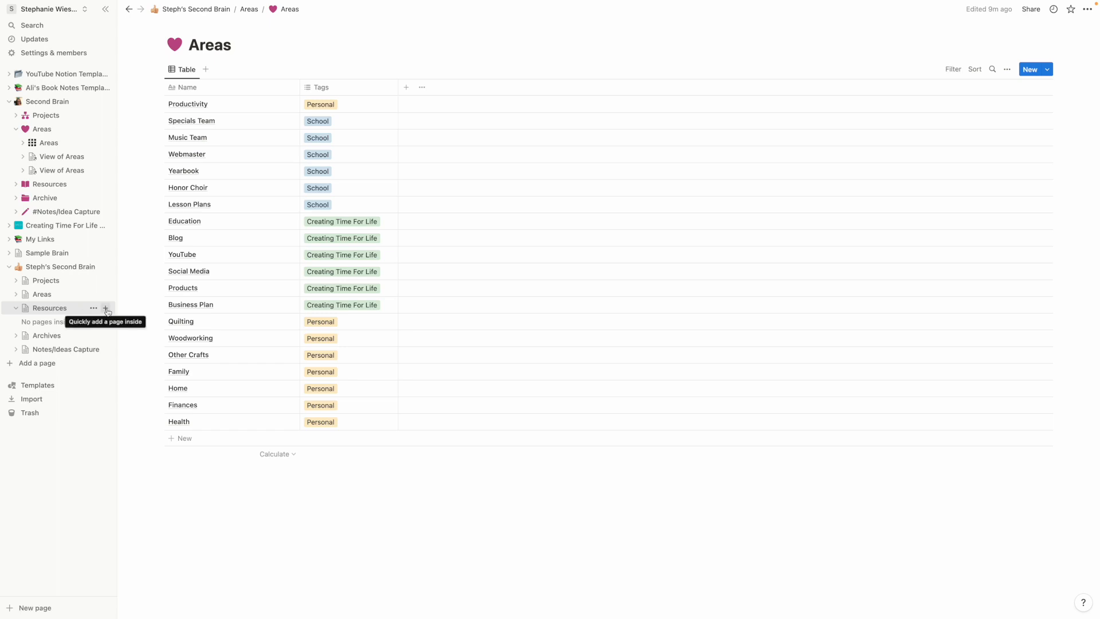
{"action": "left_click", "coordinate": [65, 312]}
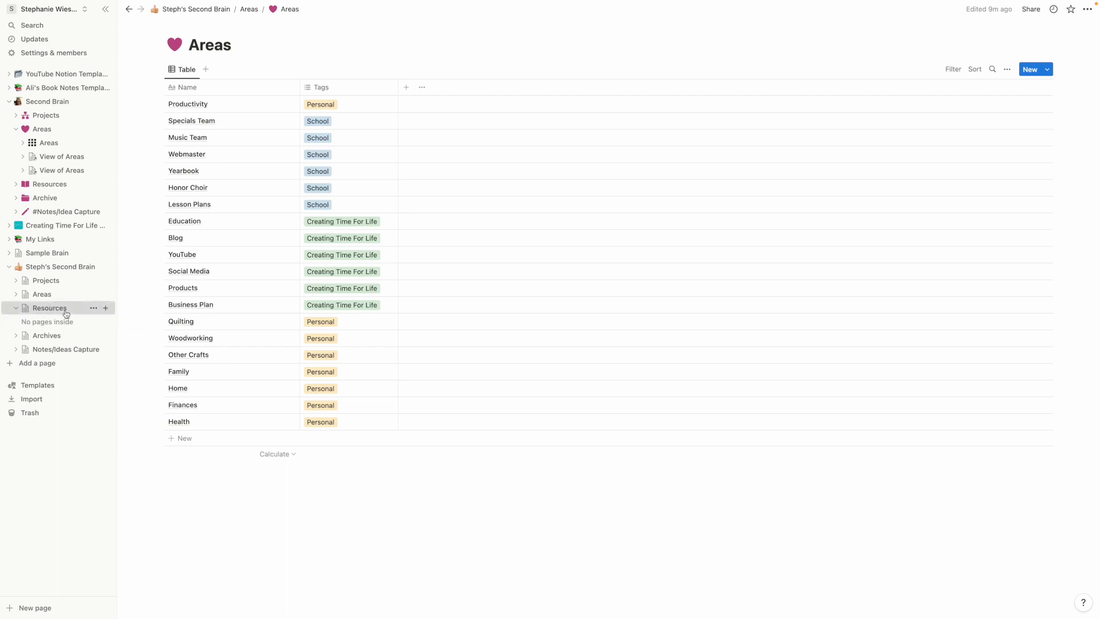
{"action": "left_click", "coordinate": [1088, 9]}
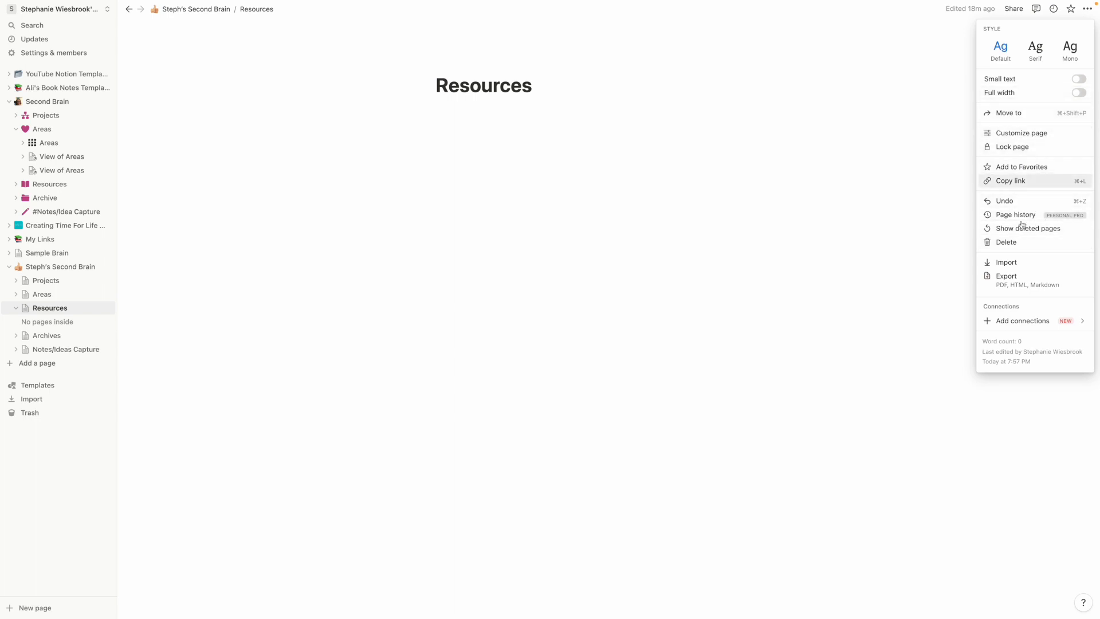
{"action": "left_click", "coordinate": [1078, 92]}
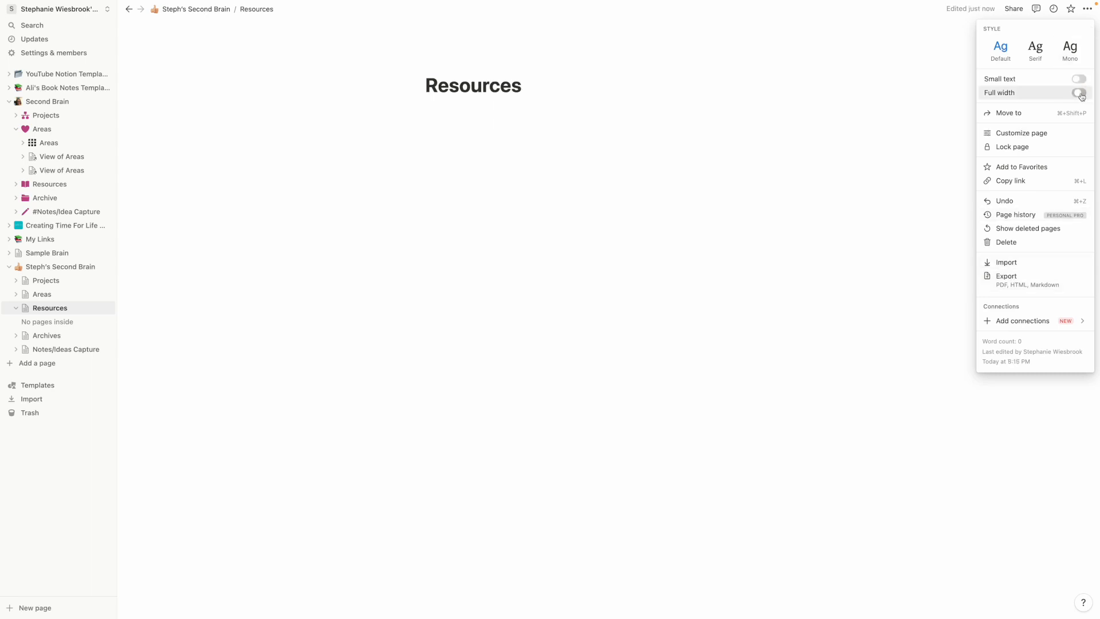
{"action": "left_click", "coordinate": [257, 205]}
Step: Insert a new inline database in the body of the Resources page
{"action": "left_click", "coordinate": [178, 124]}
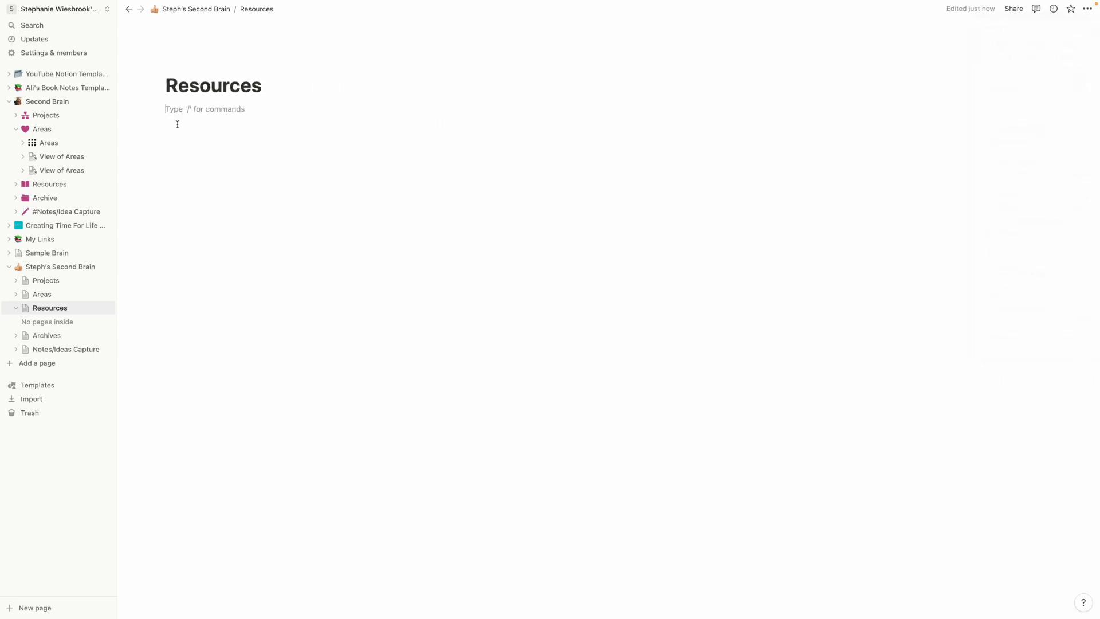
{"action": "type", "text": "/dat"}
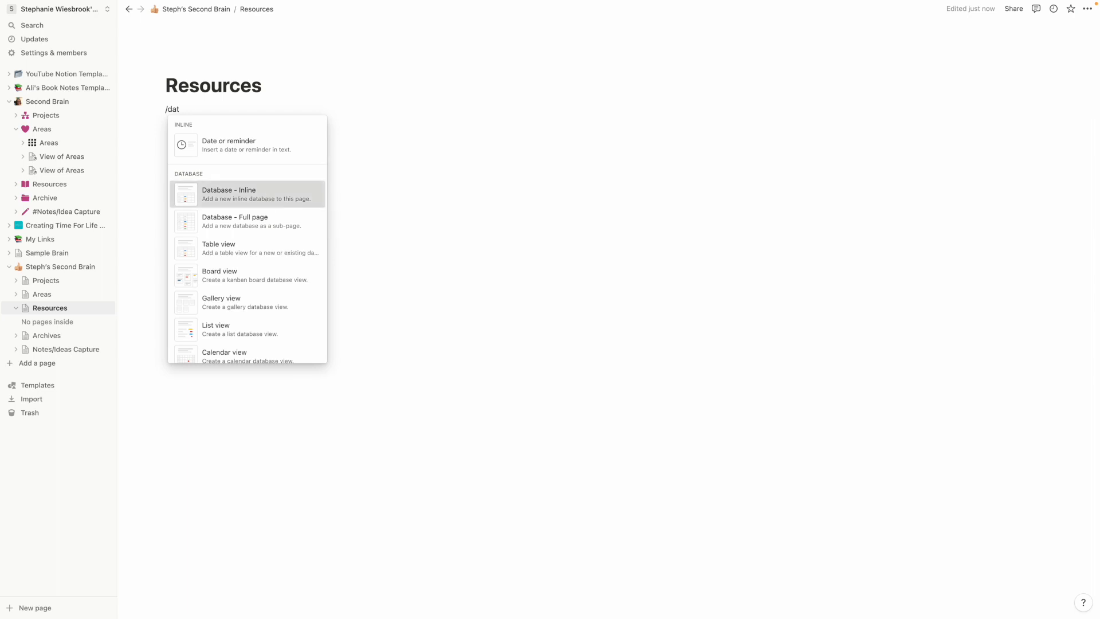
{"action": "left_click", "coordinate": [268, 198]}
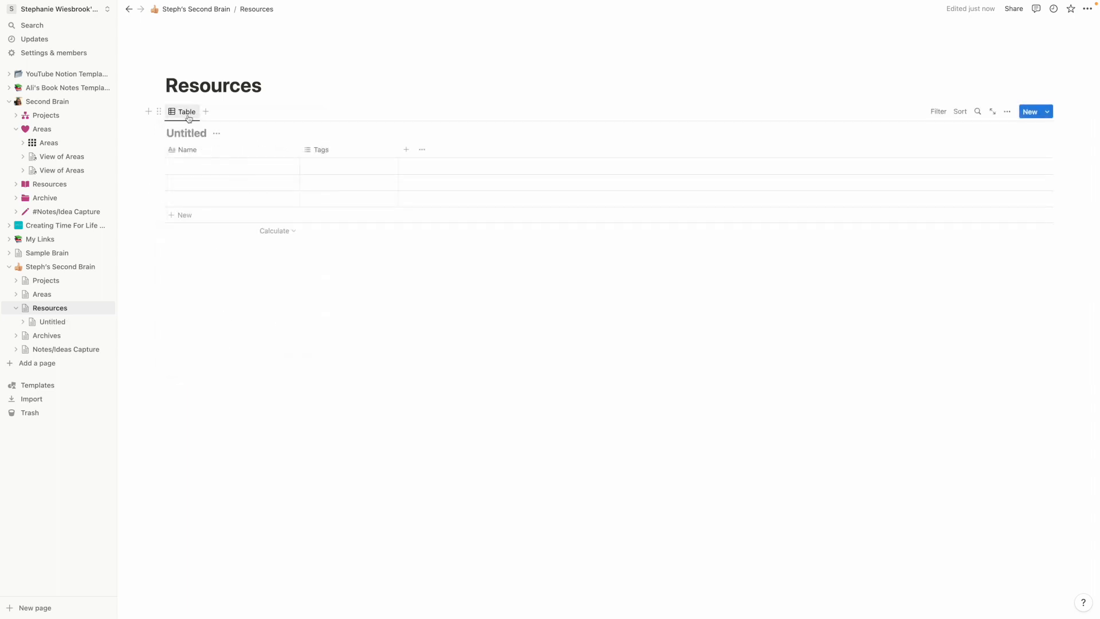
{"action": "left_click", "coordinate": [201, 167]}
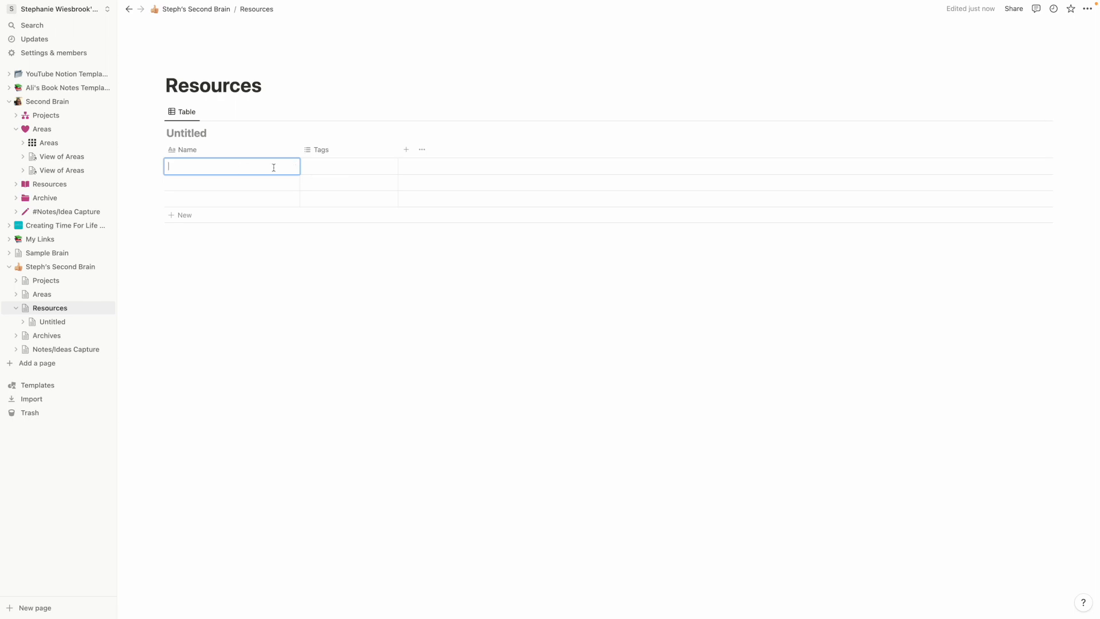
Step: Move the "PARA Part 6: Small-Batch Projects for Focus, Creativity, and Perspective" entry from My Links into the untitled Resources database
{"action": "left_click", "coordinate": [10, 241]}
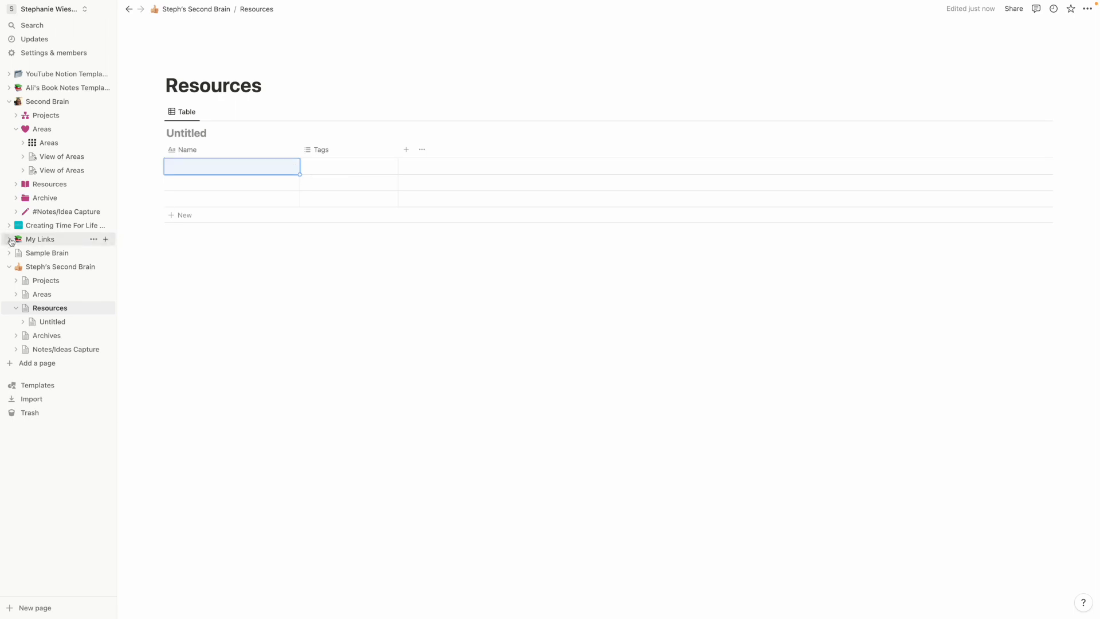
{"action": "left_click", "coordinate": [10, 242]}
{"action": "left_click", "coordinate": [52, 253]}
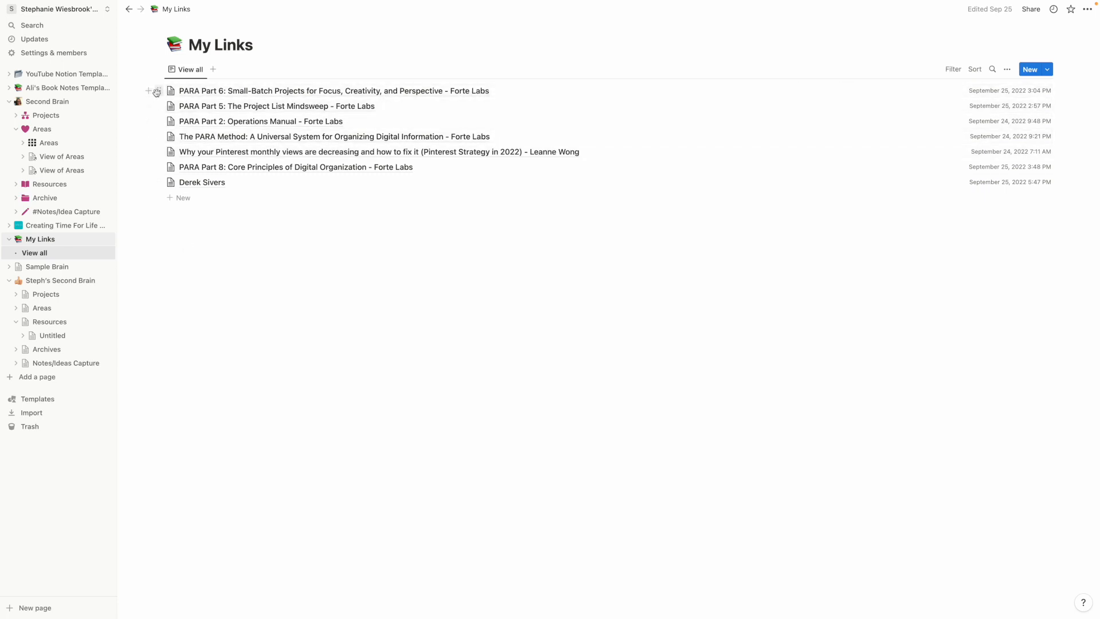
{"action": "left_click_drag", "start_coordinate": [158, 90], "coordinate": [47, 337]}
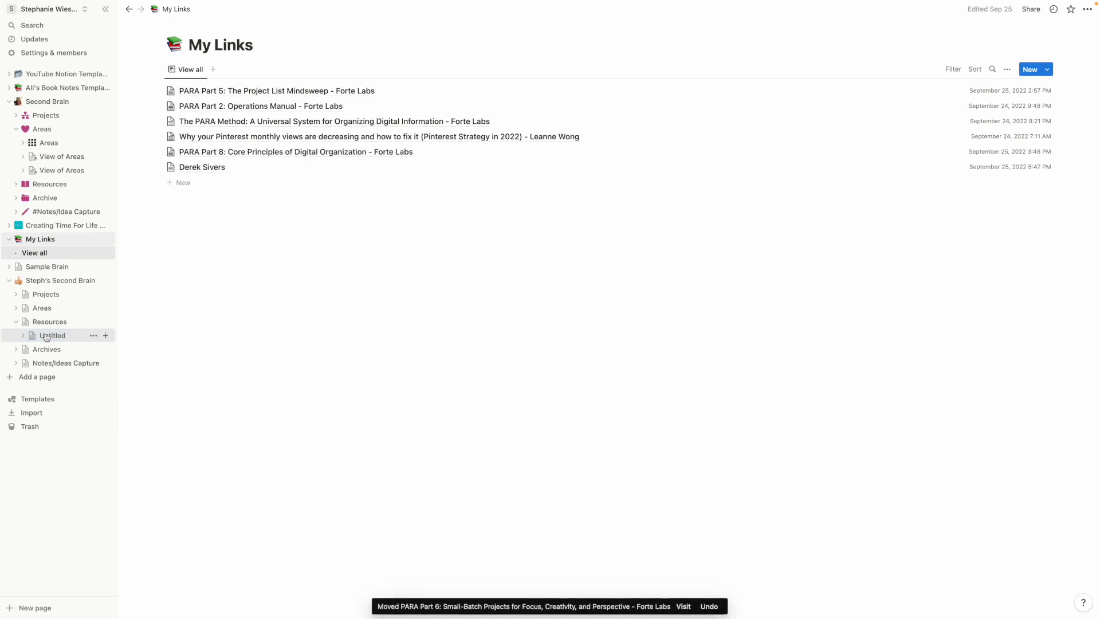
Step: Open the untitled database under Resources and rename its Tags property "Type"
{"action": "left_click", "coordinate": [43, 337]}
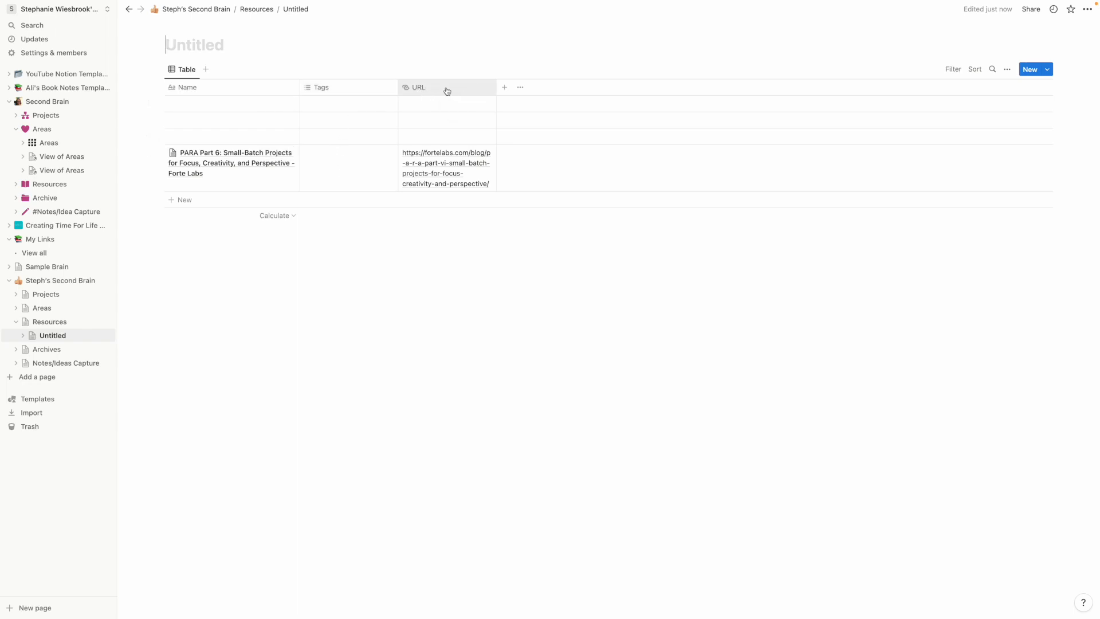
{"action": "left_click", "coordinate": [322, 166]}
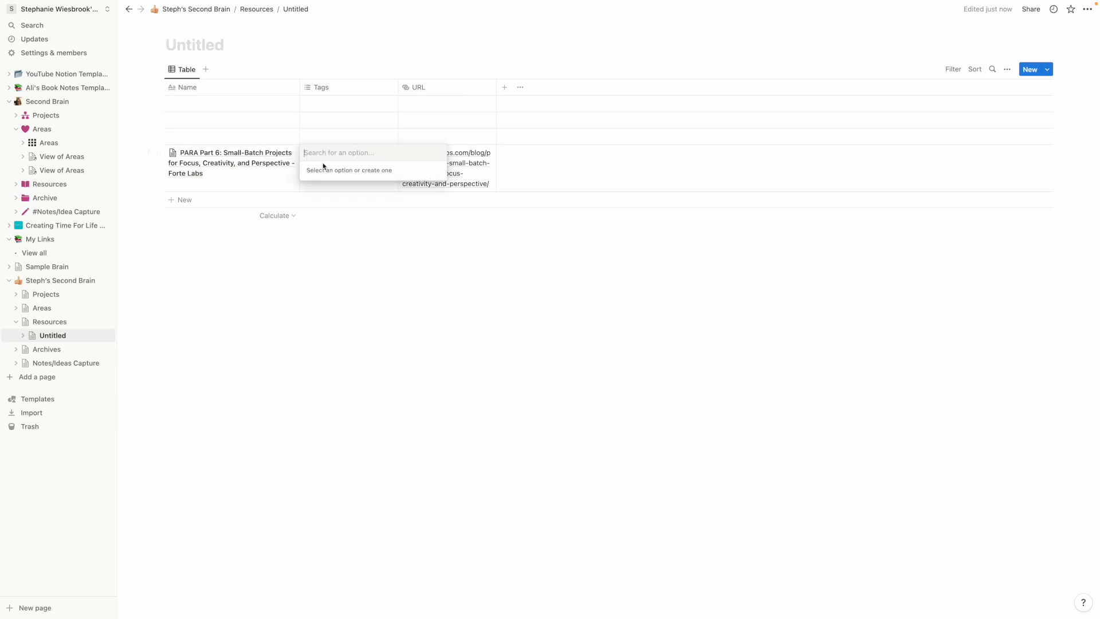
{"action": "left_click", "coordinate": [324, 92]}
{"action": "left_click", "coordinate": [323, 90]}
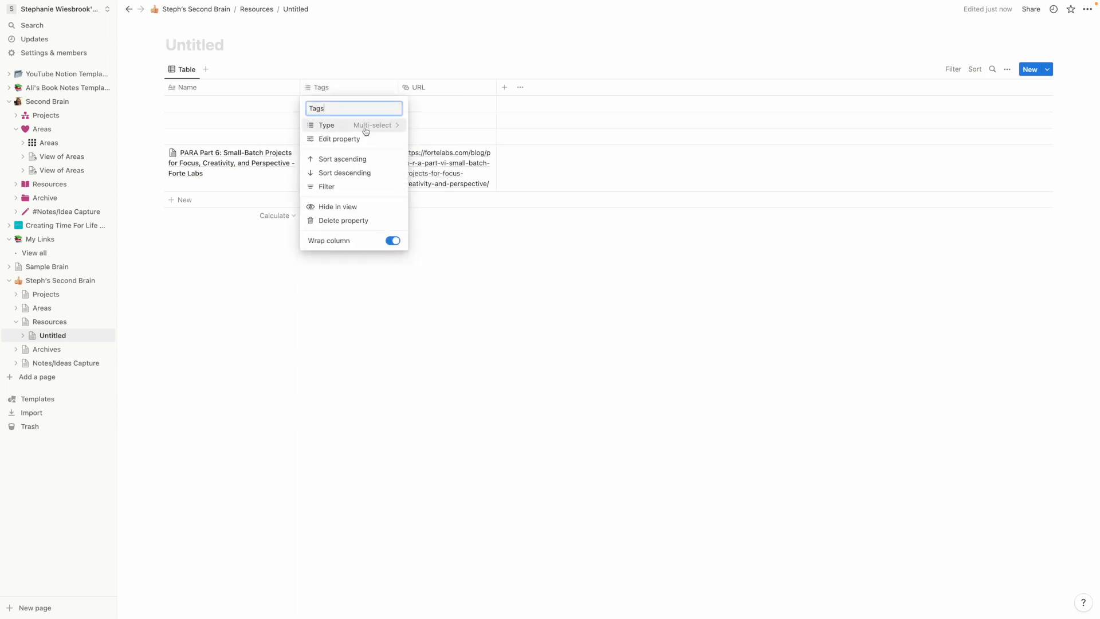
{"action": "left_click_drag", "start_coordinate": [330, 107], "coordinate": [304, 109]}
{"action": "type", "text": "Type"}
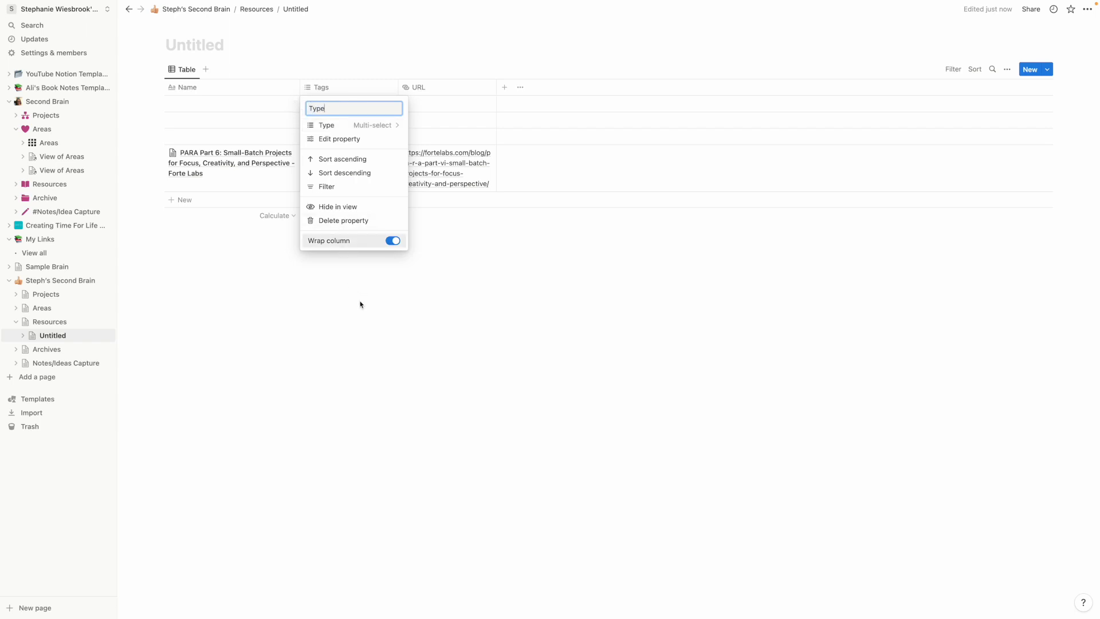
{"action": "left_click", "coordinate": [360, 304]}
Step: Create the option "Blog Post" as the Type of the PARA Part 6 entry
{"action": "left_click", "coordinate": [324, 156]}
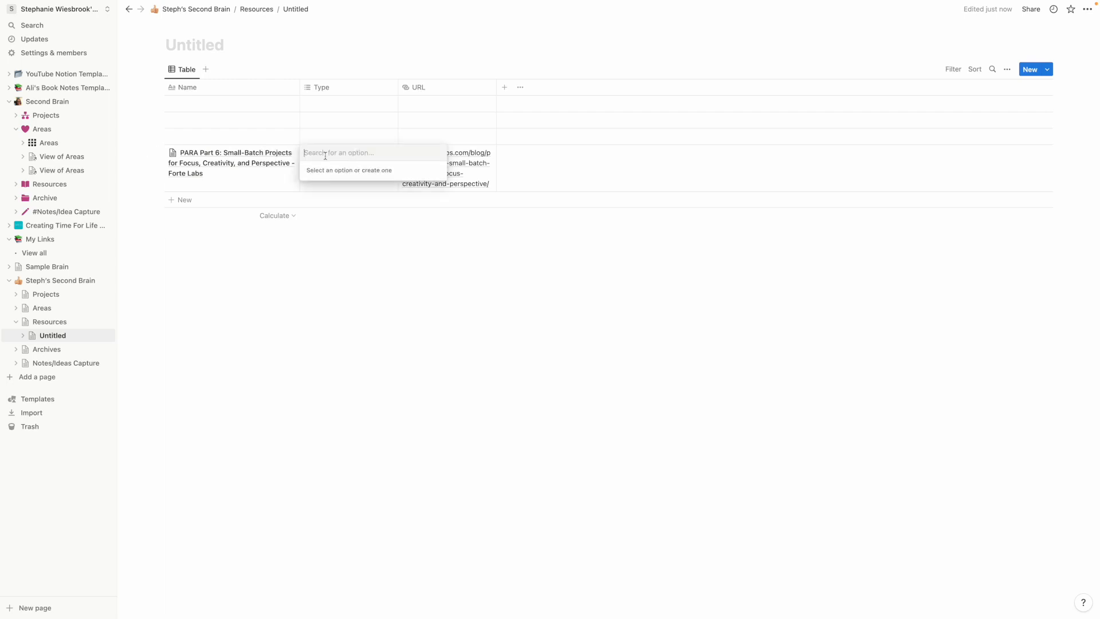
{"action": "type", "text": "Blog Post"}
{"action": "key", "text": "Return"}
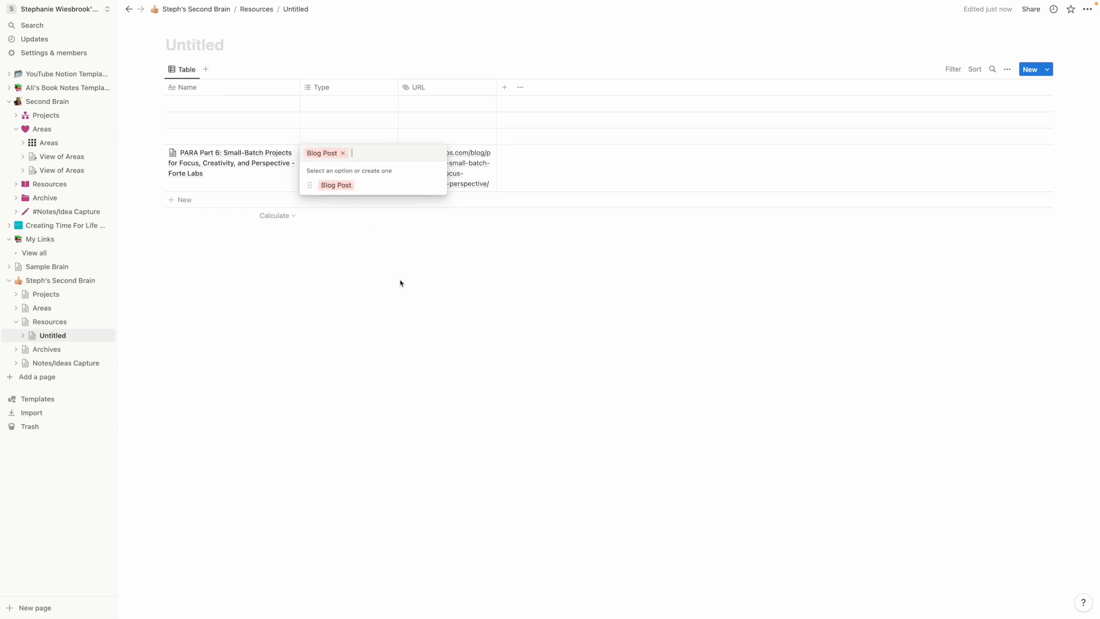
{"action": "key", "text": "Escape"}
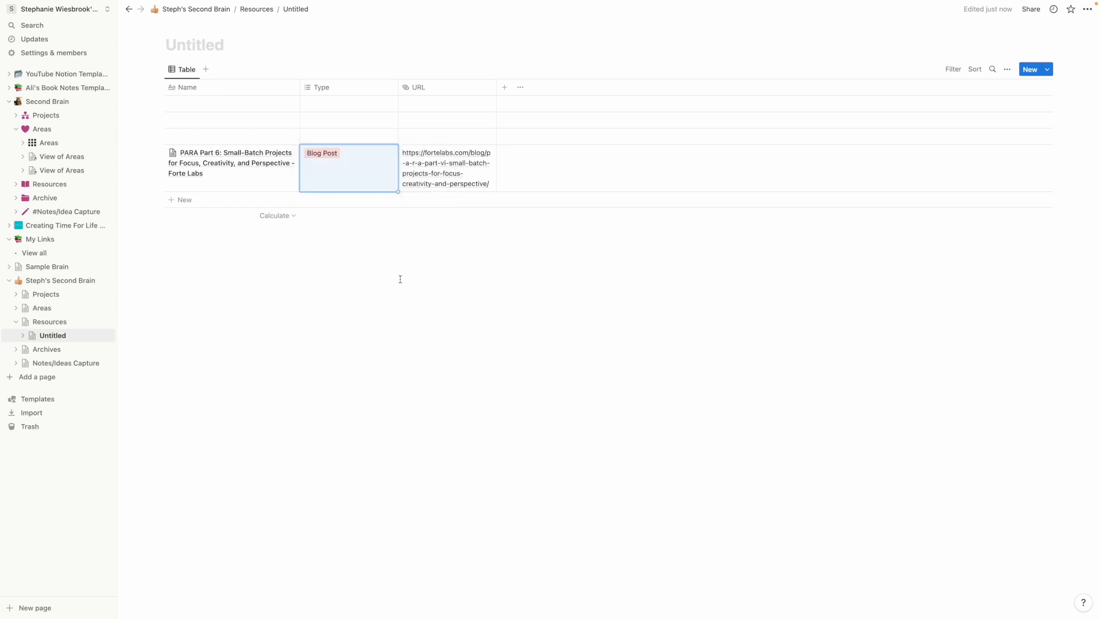
Step: Add a relation property to the new second brain's Areas database, with no page limit and Show on Areas enabled
{"action": "left_click", "coordinate": [506, 88]}
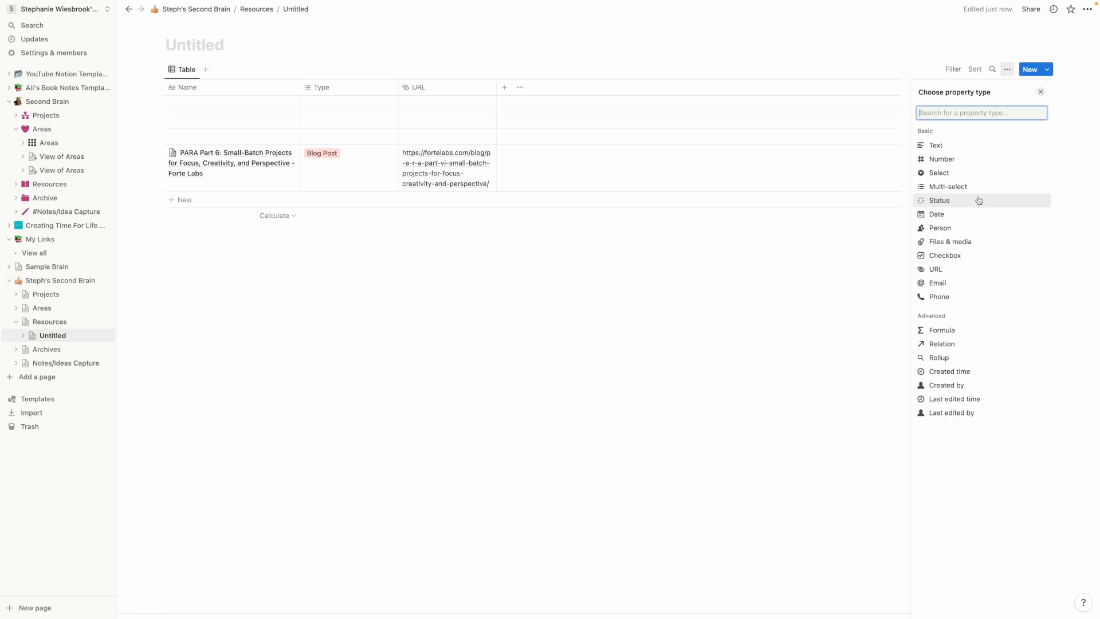
{"action": "left_click", "coordinate": [948, 347]}
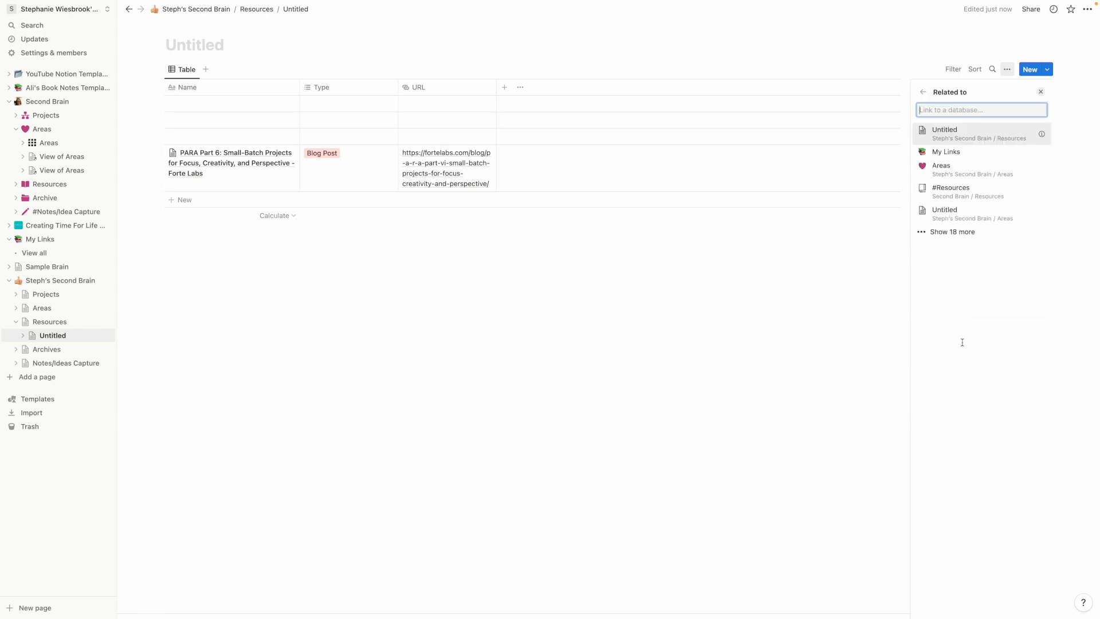
{"action": "left_click", "coordinate": [1032, 174]}
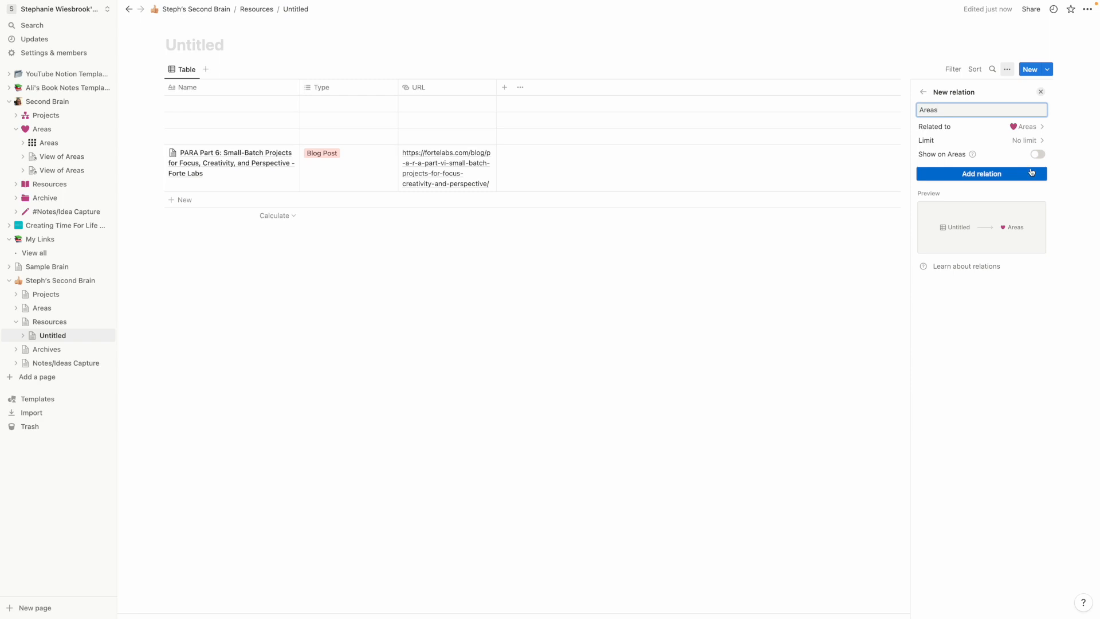
{"action": "left_click", "coordinate": [1041, 145]}
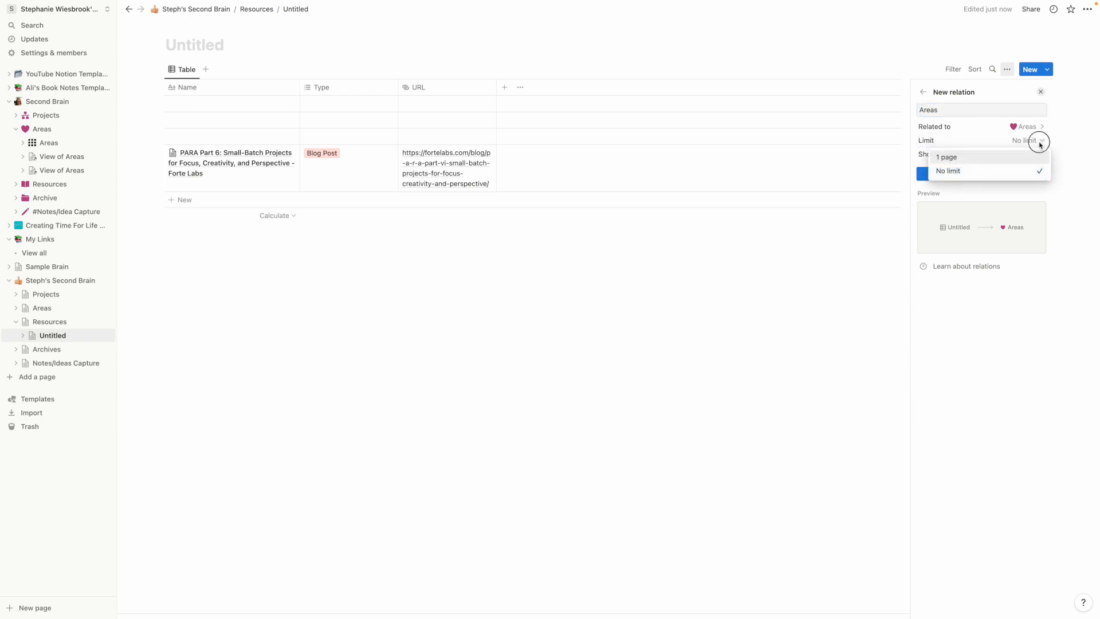
{"action": "left_click", "coordinate": [1040, 146]}
{"action": "left_click", "coordinate": [1040, 155]}
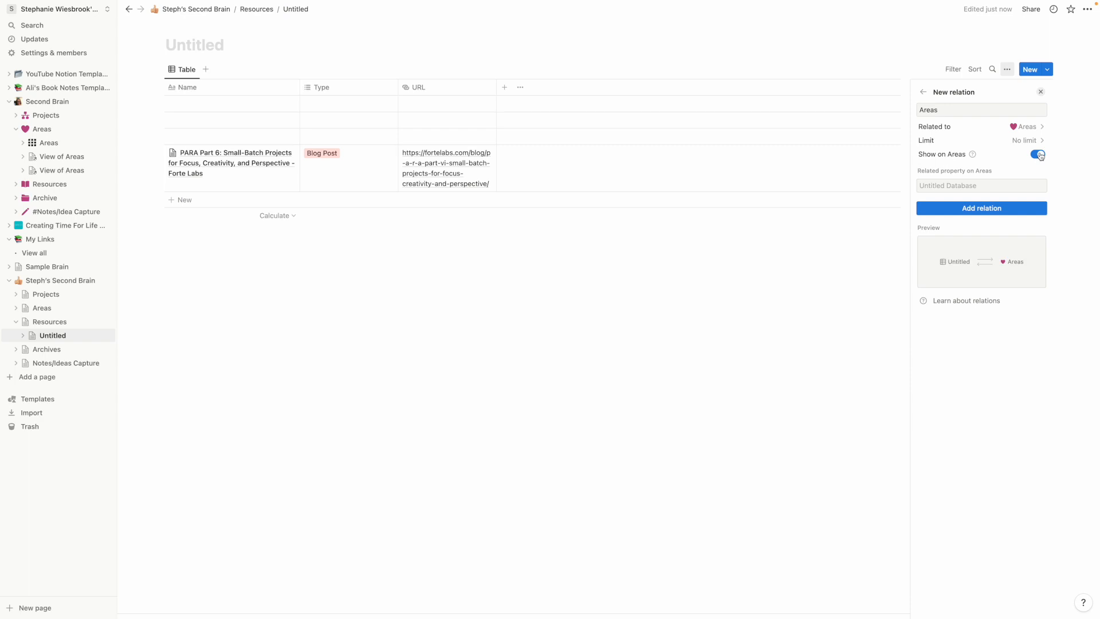
{"action": "left_click", "coordinate": [981, 208]}
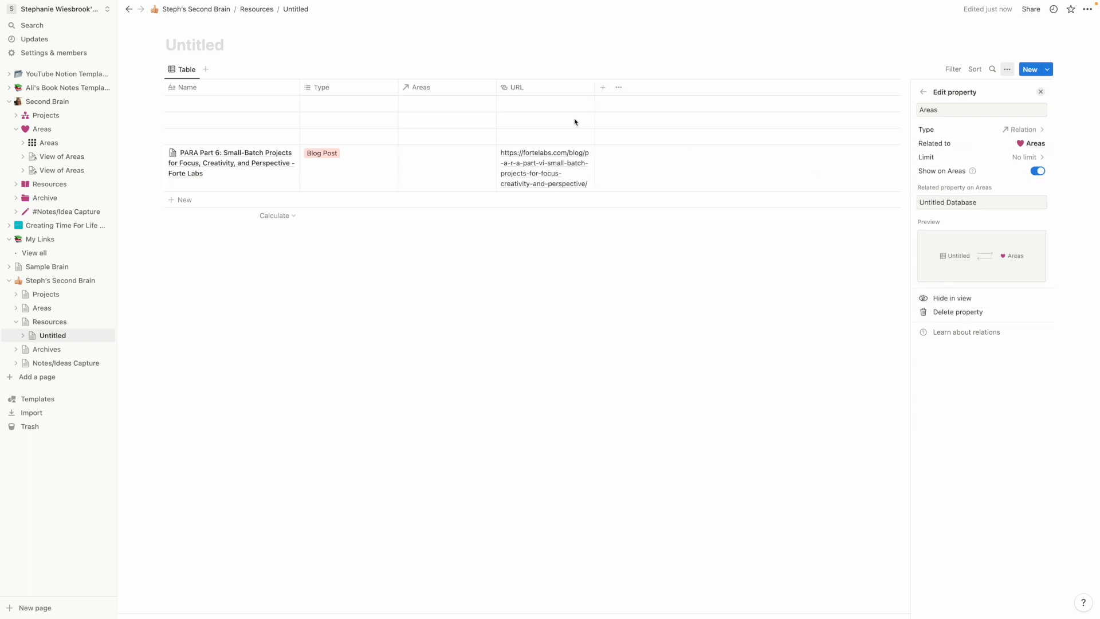
Step: Return to the Resources page and title its untitled inline database "Resources"
{"action": "left_click", "coordinate": [173, 44]}
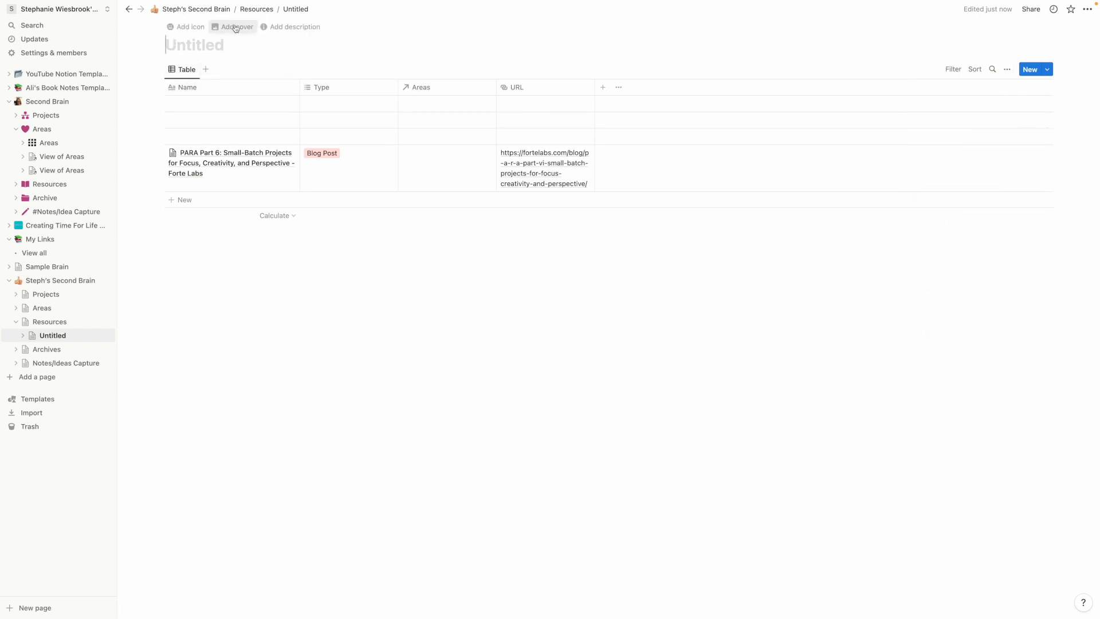
{"action": "left_click", "coordinate": [257, 10]}
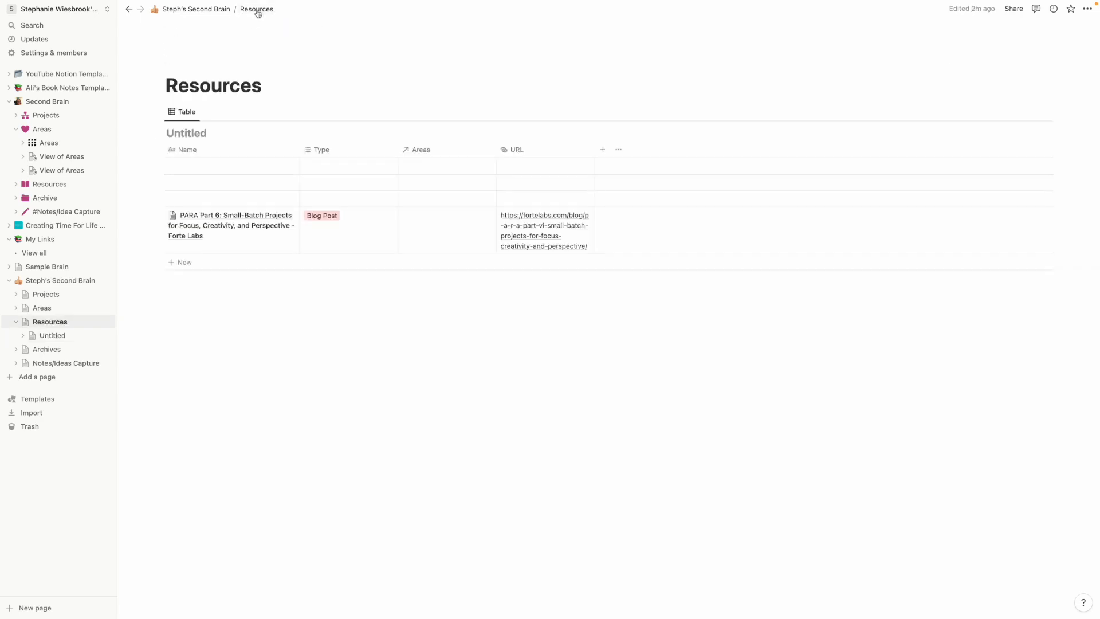
{"action": "left_click", "coordinate": [192, 133]}
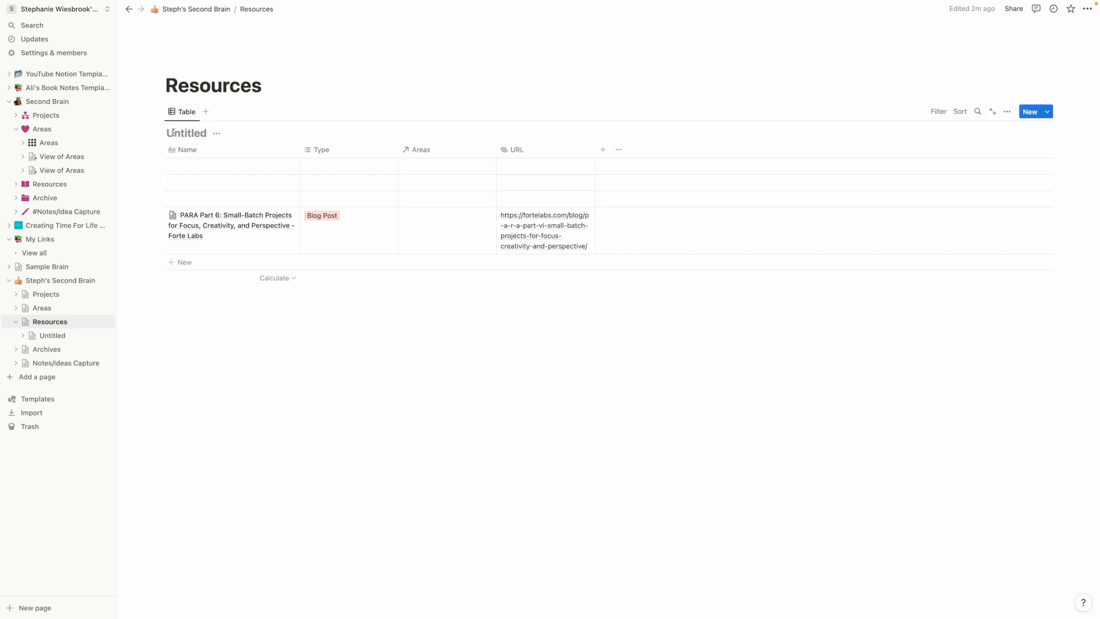
{"action": "type", "text": "Resources"}
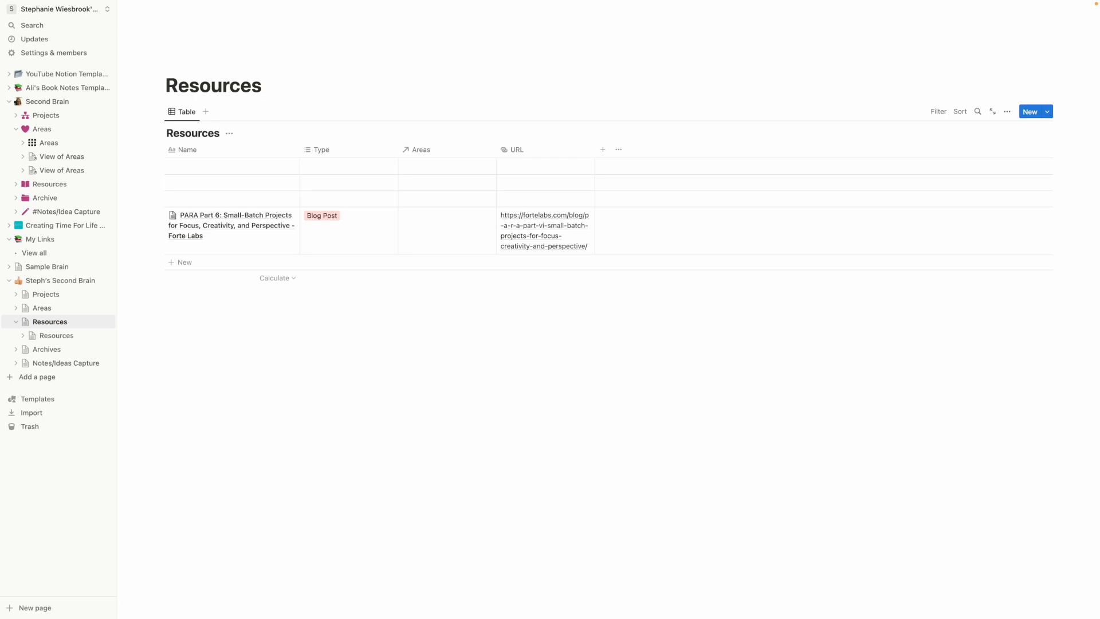
{"action": "left_click", "coordinate": [350, 342]}
Step: Move the Areas property after URL and relate the PARA Part 6 entry to the Productivity area
{"action": "left_click_drag", "start_coordinate": [446, 156], "coordinate": [642, 150]}
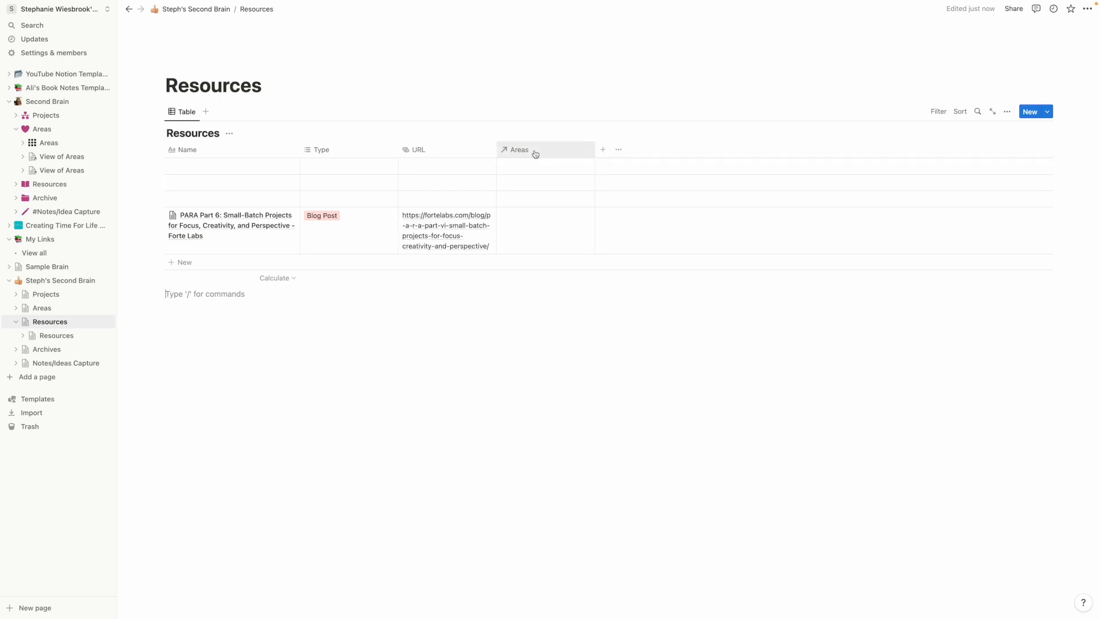
{"action": "left_click", "coordinate": [530, 235]}
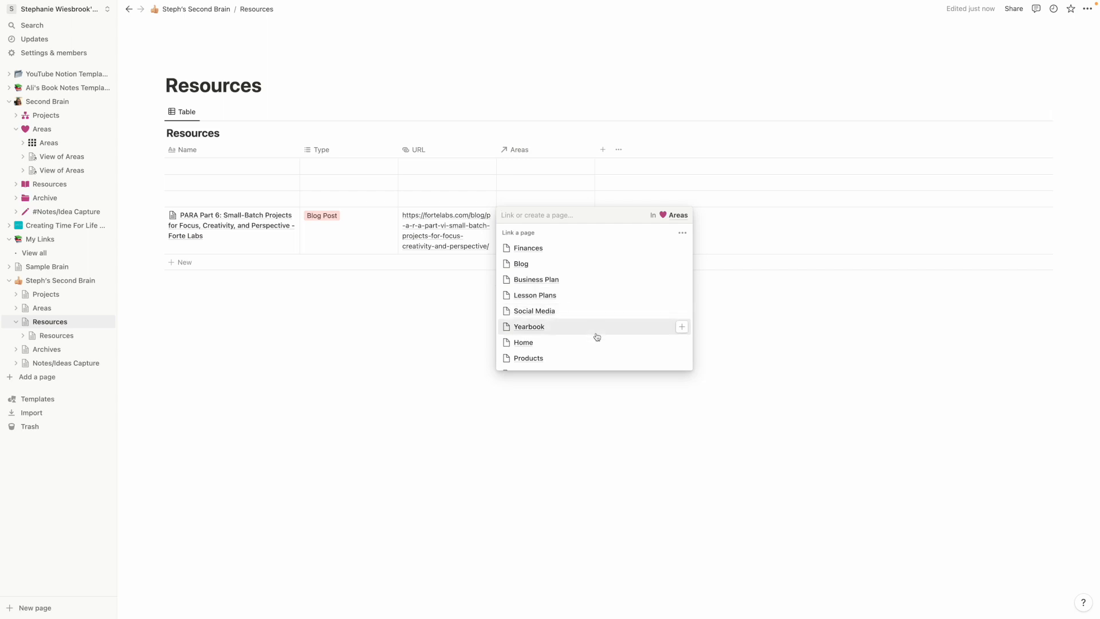
{"action": "scroll", "coordinate": [583, 320], "scroll_direction": "down", "scroll_amount": 5}
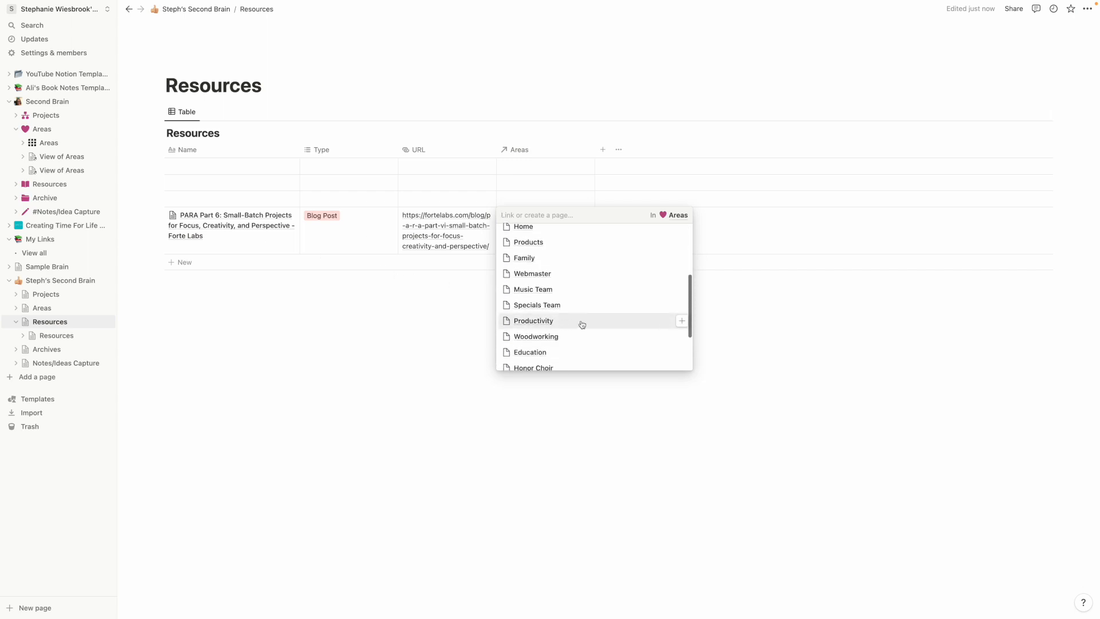
{"action": "left_click", "coordinate": [583, 321]}
{"action": "left_click", "coordinate": [423, 344]}
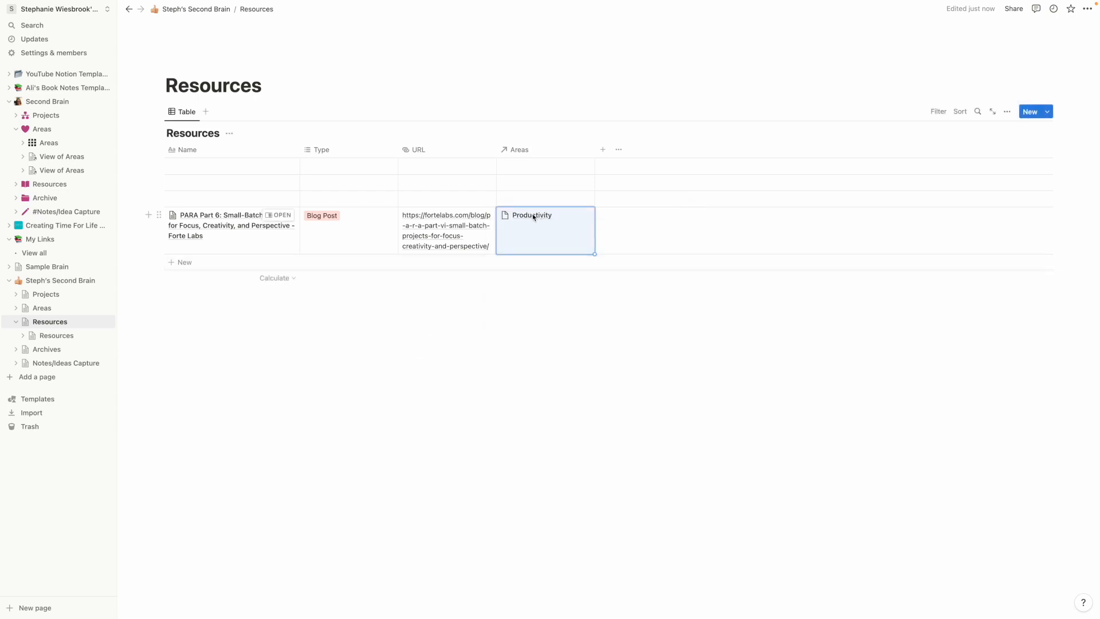
Step: Open the Productivity page linked to the PARA Part 6 entry to check its related resource, and return to the Resources page
{"action": "left_click", "coordinate": [530, 217]}
{"action": "left_click", "coordinate": [544, 248]}
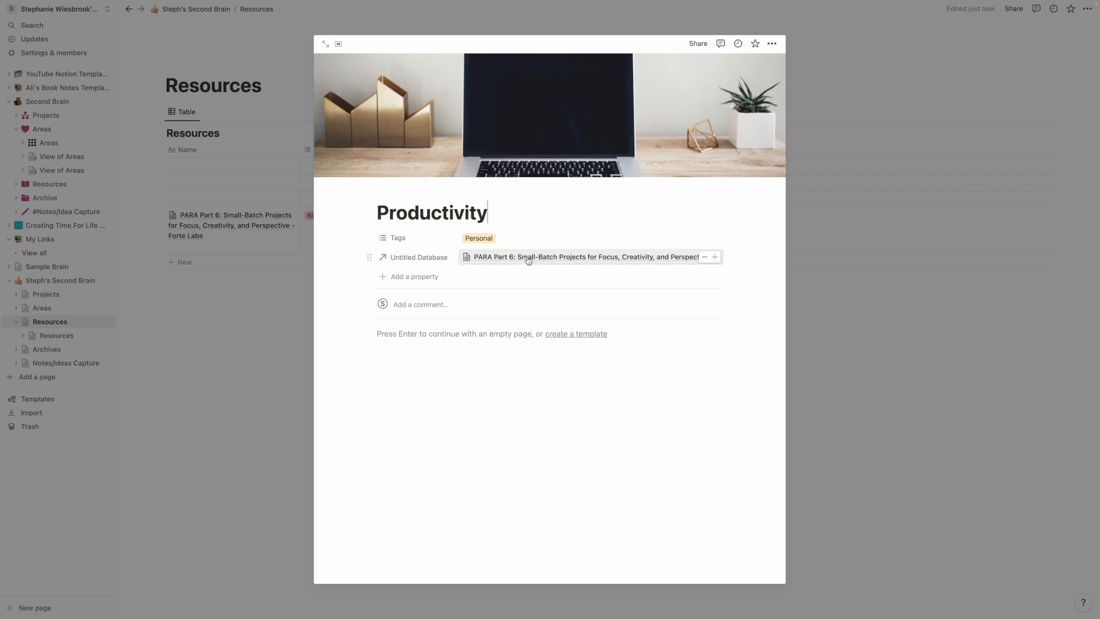
{"action": "left_click", "coordinate": [185, 298]}
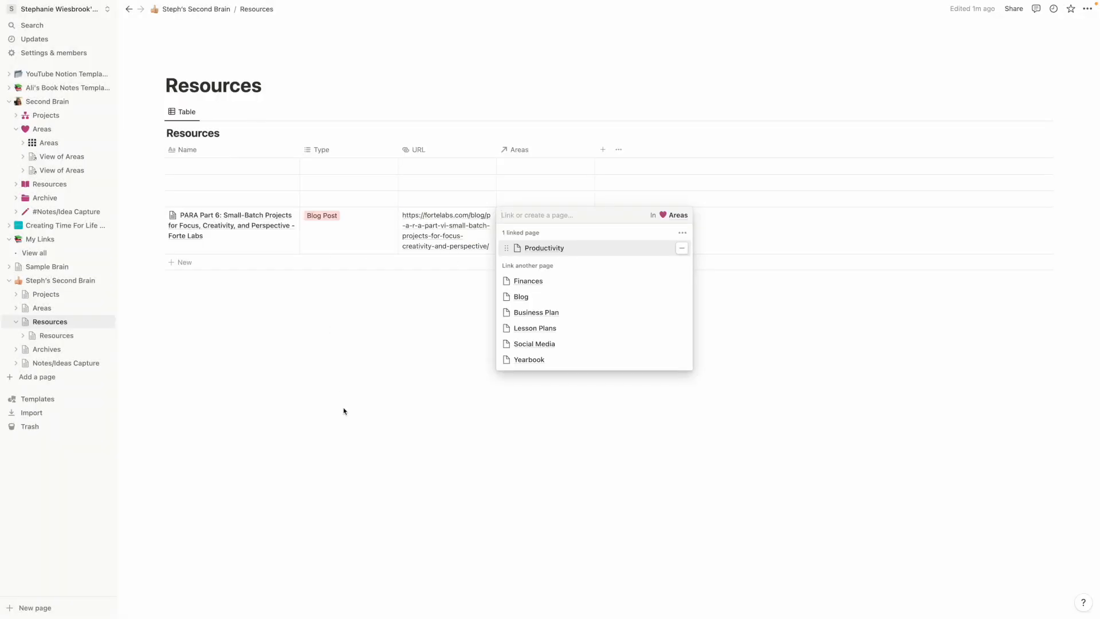
{"action": "key", "text": "Escape"}
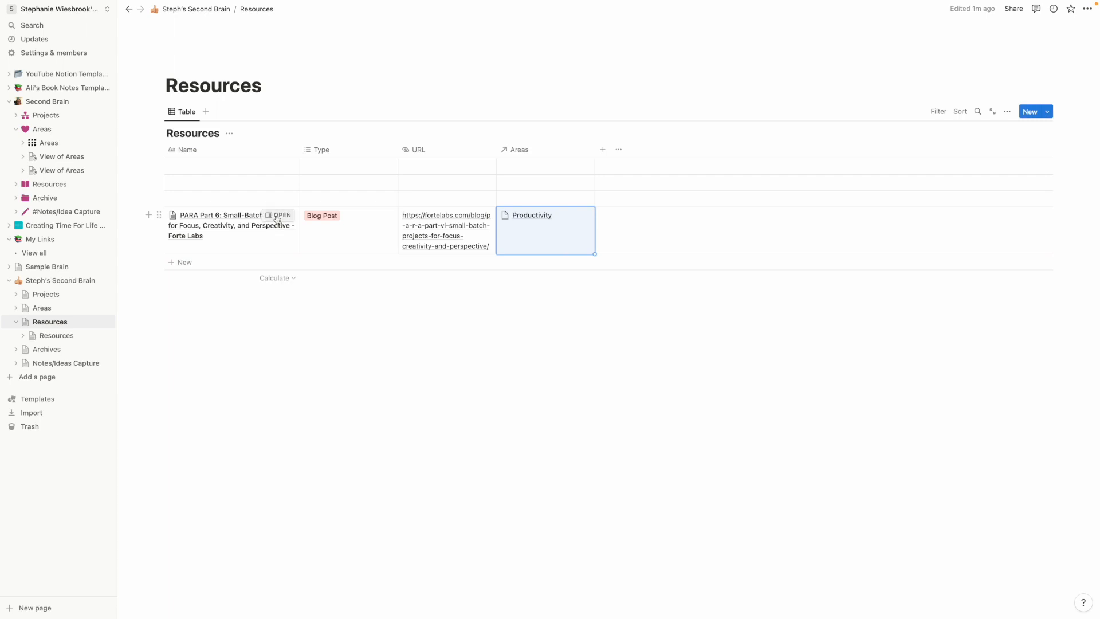
{"action": "left_click", "coordinate": [216, 134]}
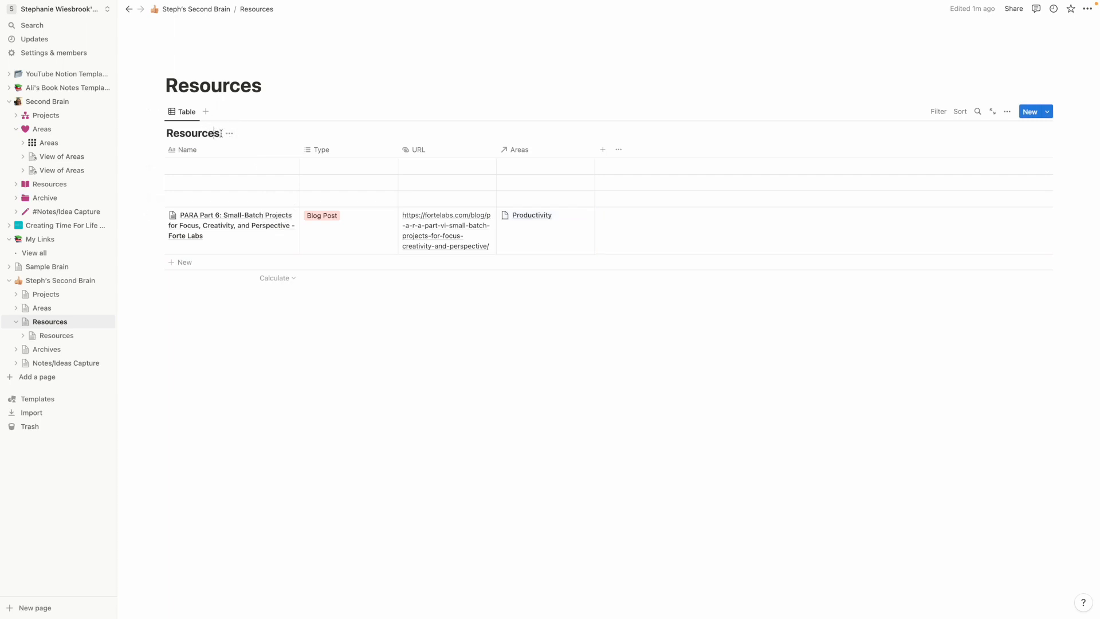
{"action": "left_click", "coordinate": [229, 133]}
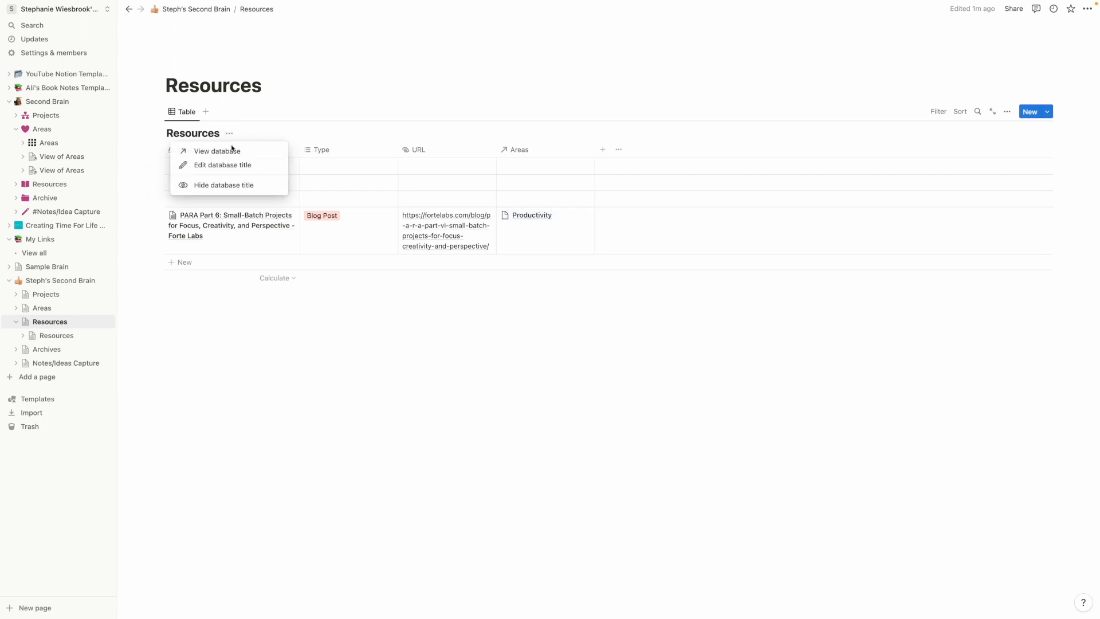
{"action": "left_click", "coordinate": [237, 165]}
{"action": "left_click", "coordinate": [263, 134]}
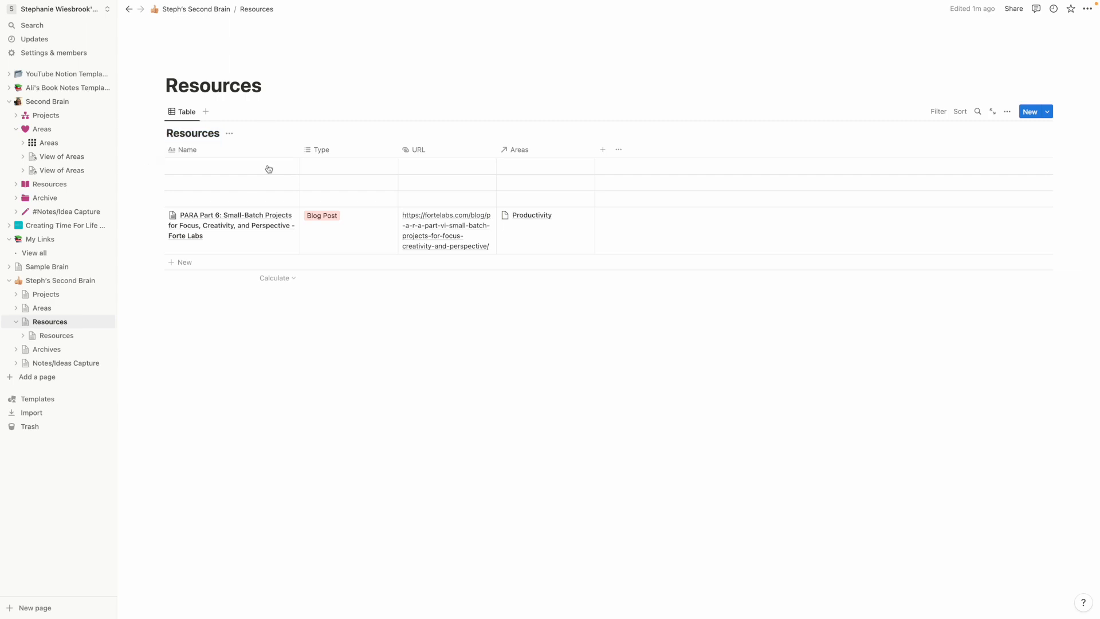
{"action": "left_click", "coordinate": [310, 334]}
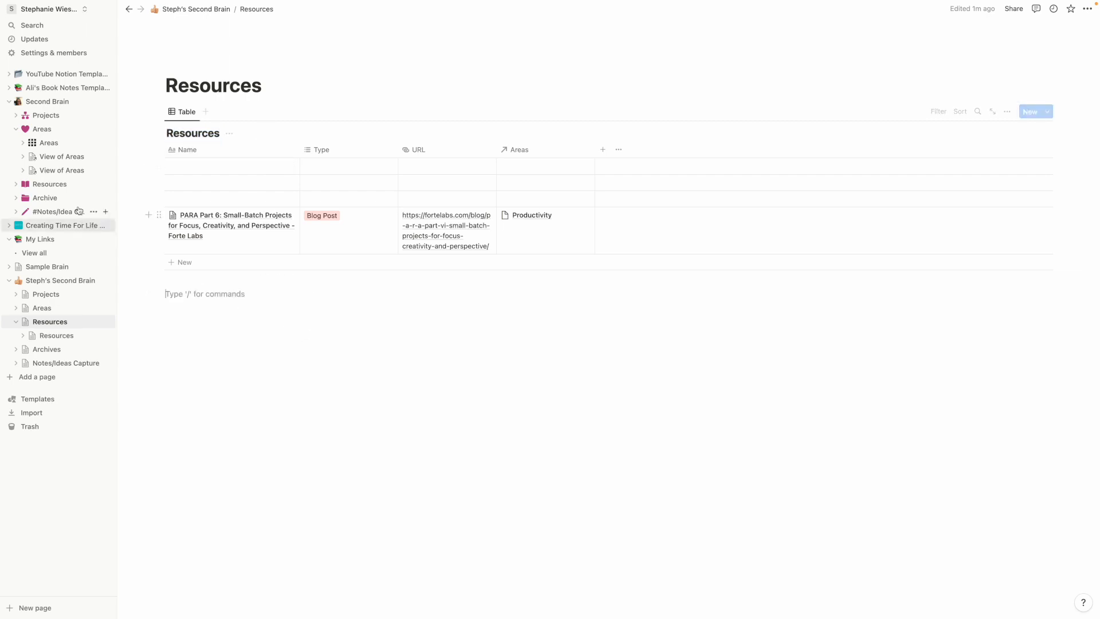
Step: On the Productivity page in Areas, rename the "Untitled Database" relation property "Resources"
{"action": "left_click", "coordinate": [41, 309]}
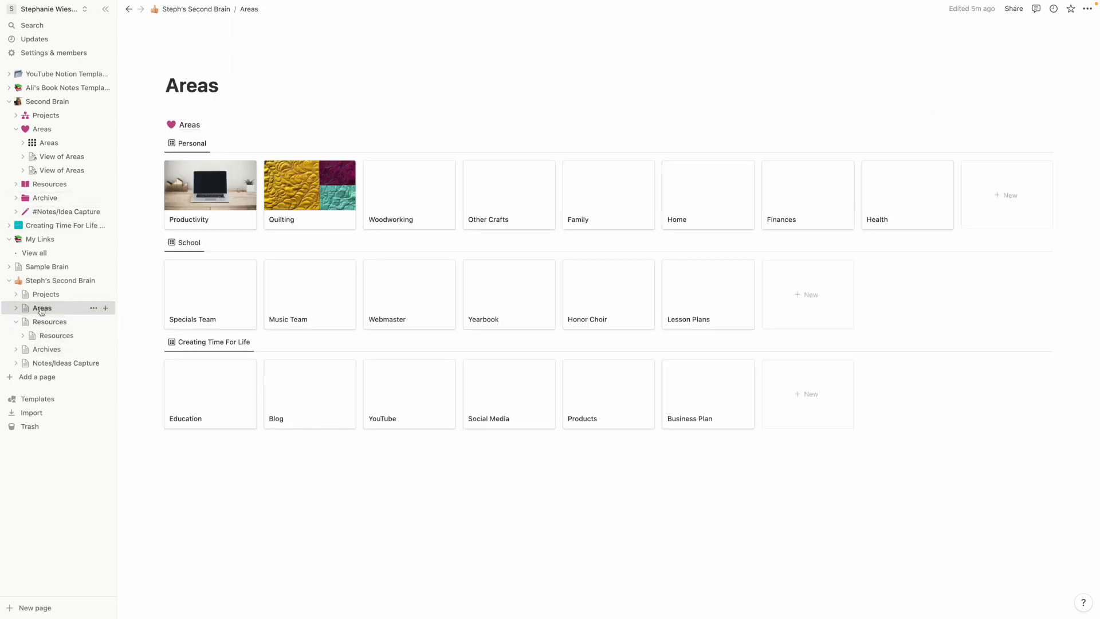
{"action": "left_click", "coordinate": [232, 193]}
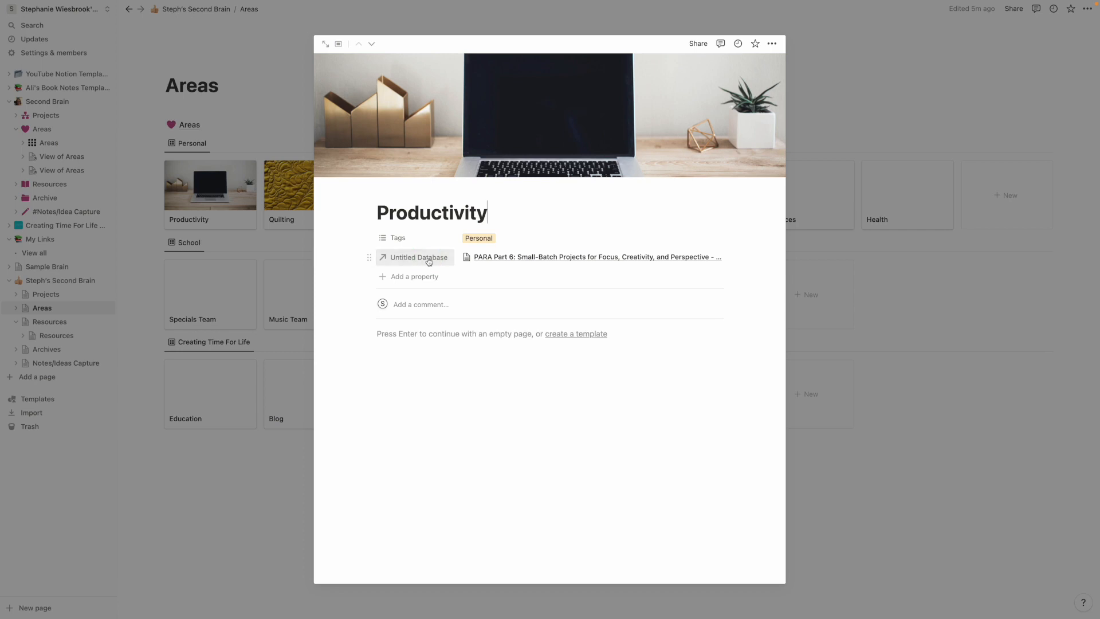
{"action": "left_click", "coordinate": [369, 258]}
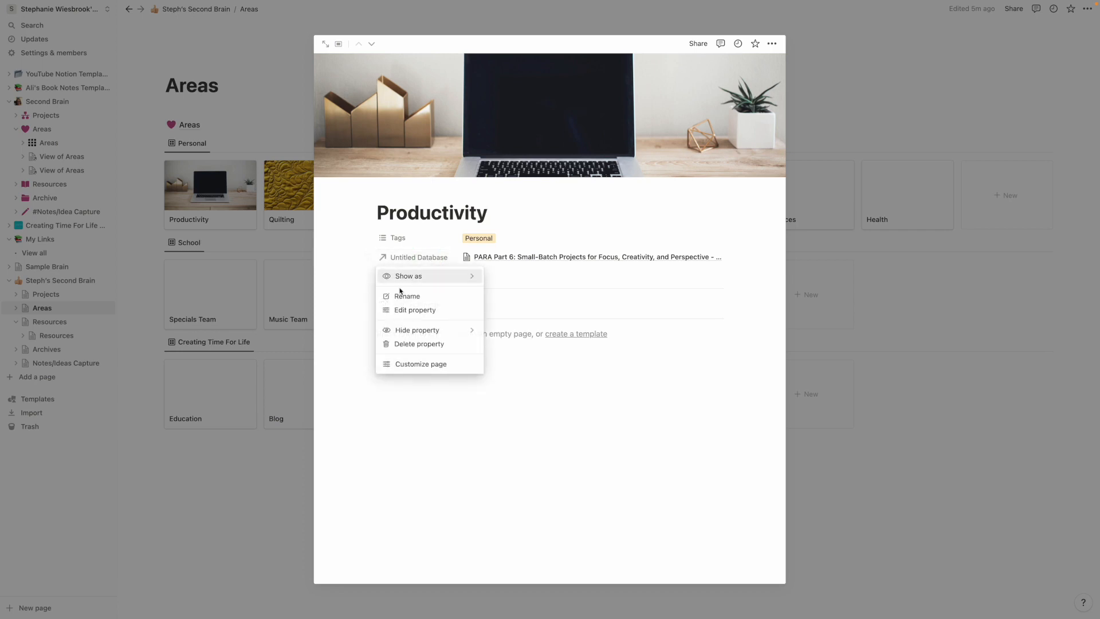
{"action": "left_click", "coordinate": [419, 305]}
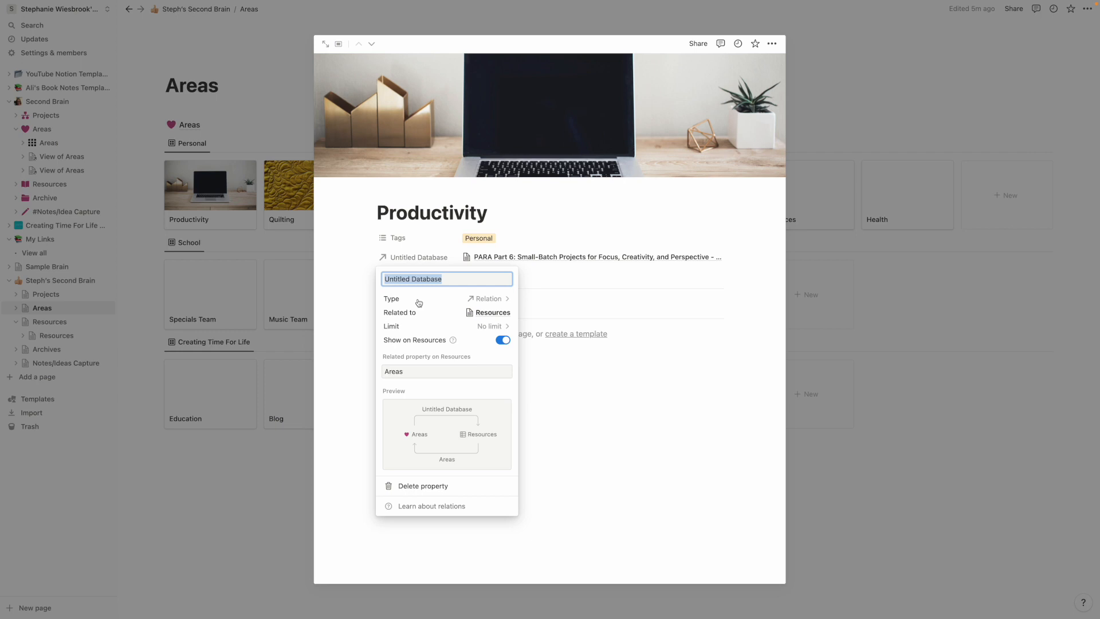
{"action": "type", "text": "Resources"}
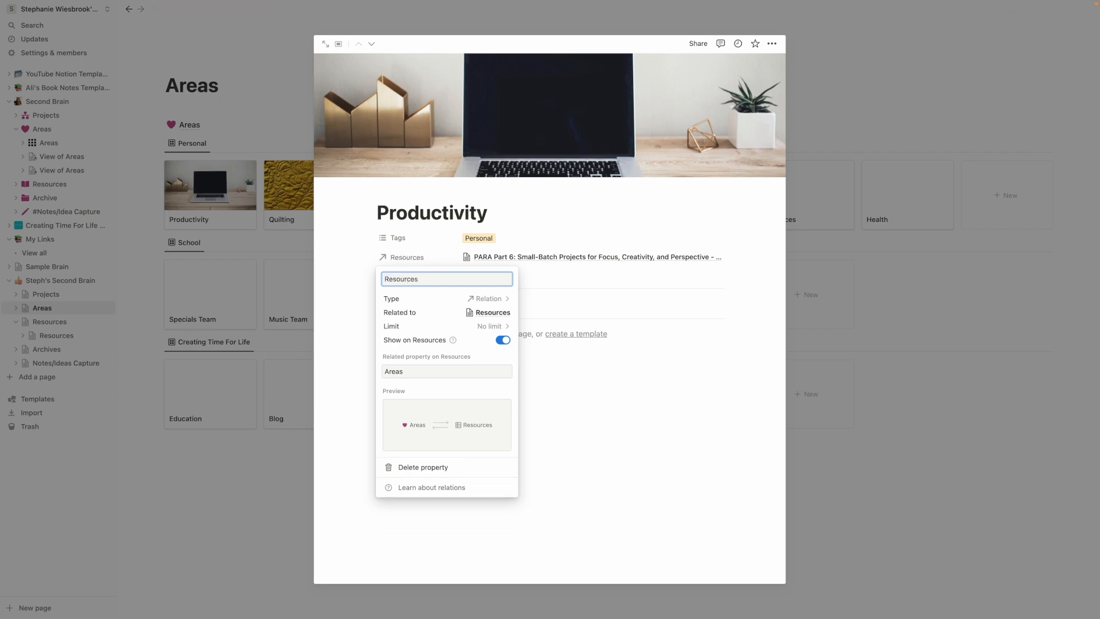
{"action": "left_click", "coordinate": [628, 447]}
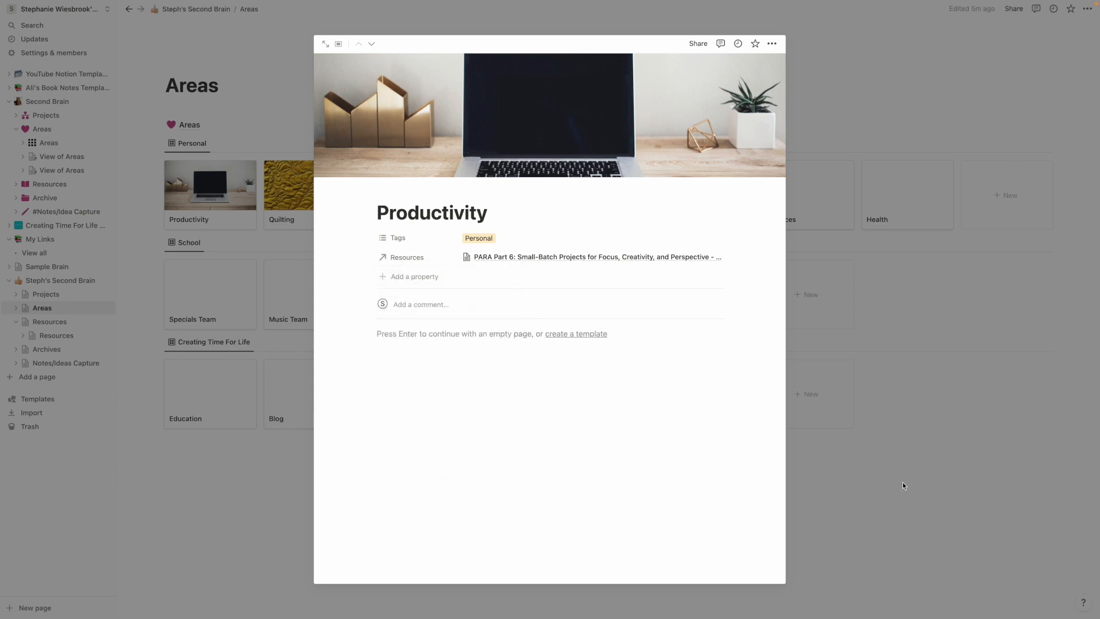
{"action": "left_click", "coordinate": [902, 483]}
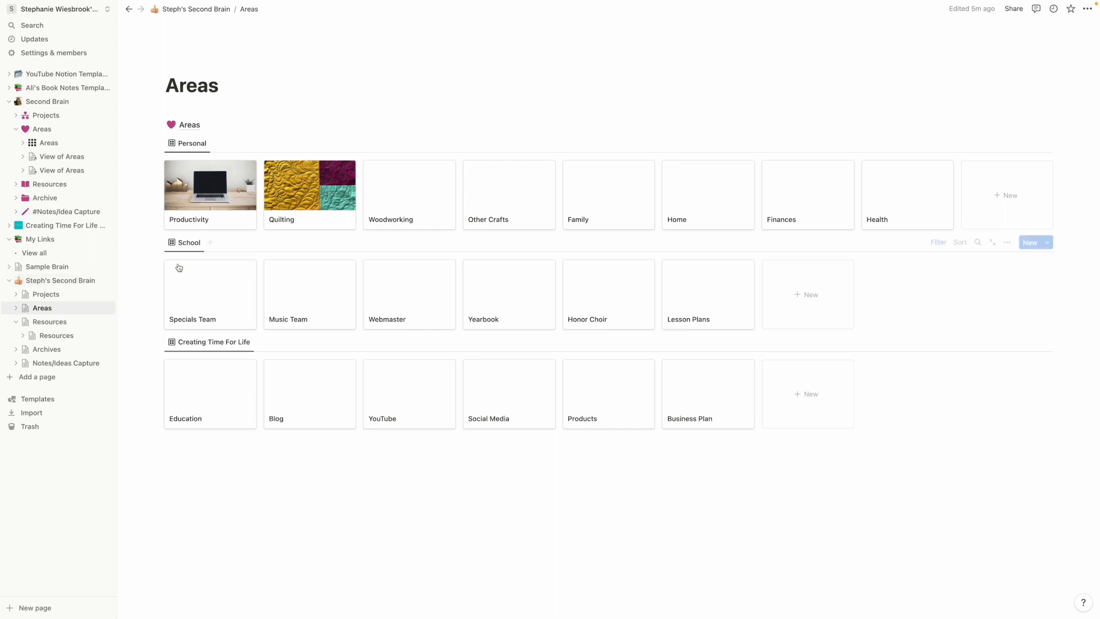
Step: Move the PARA Part 6 entry from the Resources database into Notes/Ideas Capture and open that database
{"action": "left_click", "coordinate": [53, 336]}
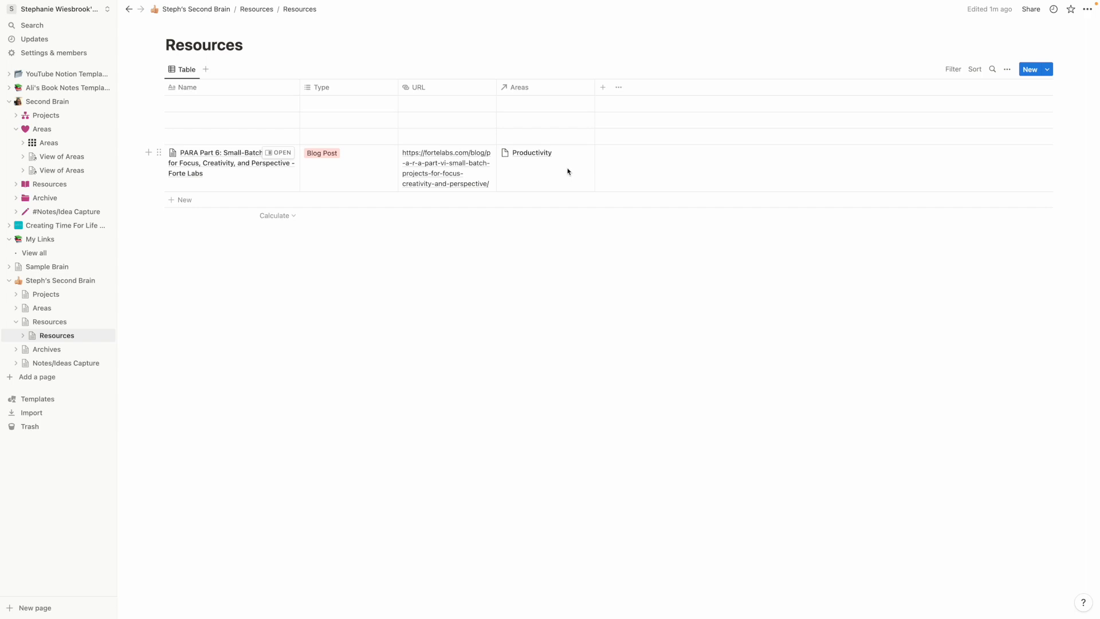
{"action": "left_click", "coordinate": [69, 368]}
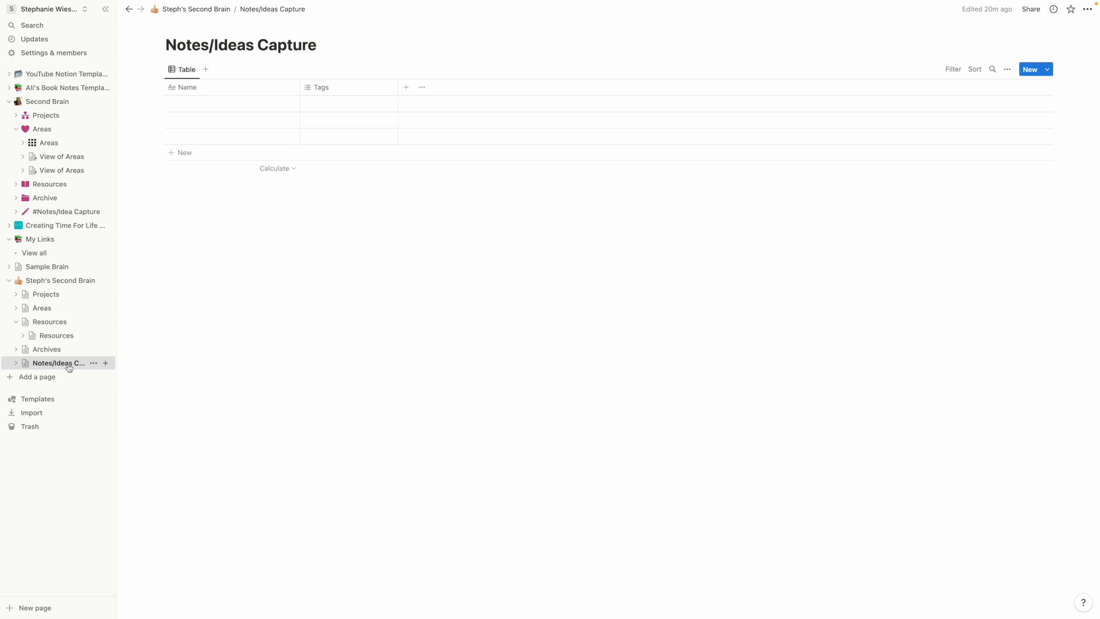
{"action": "left_click", "coordinate": [61, 339]}
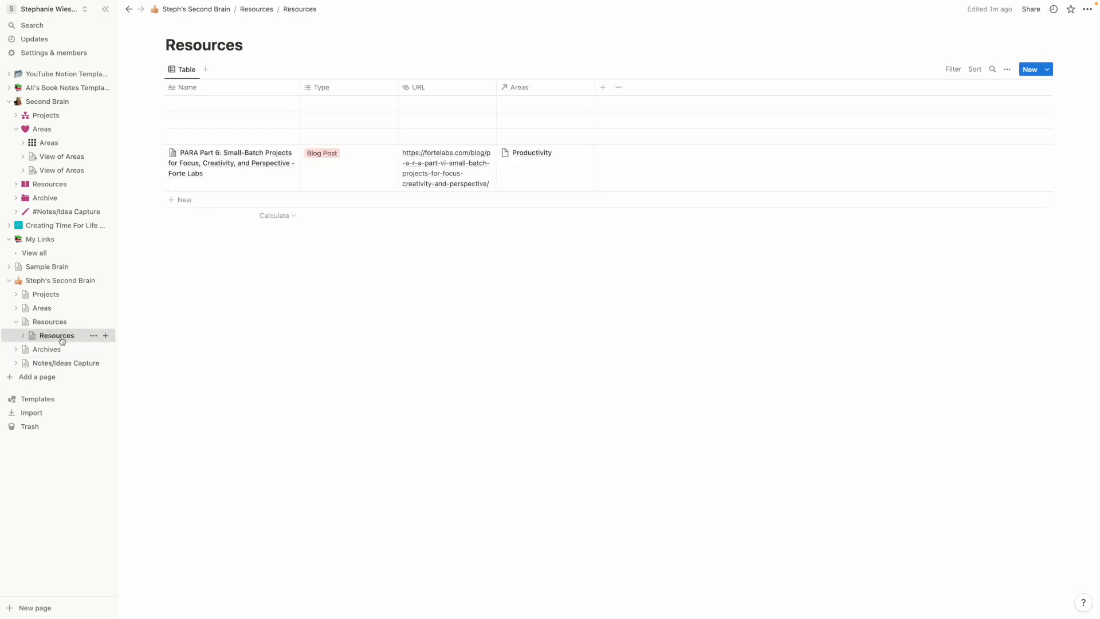
{"action": "mouse_move", "coordinate": [150, 153]}
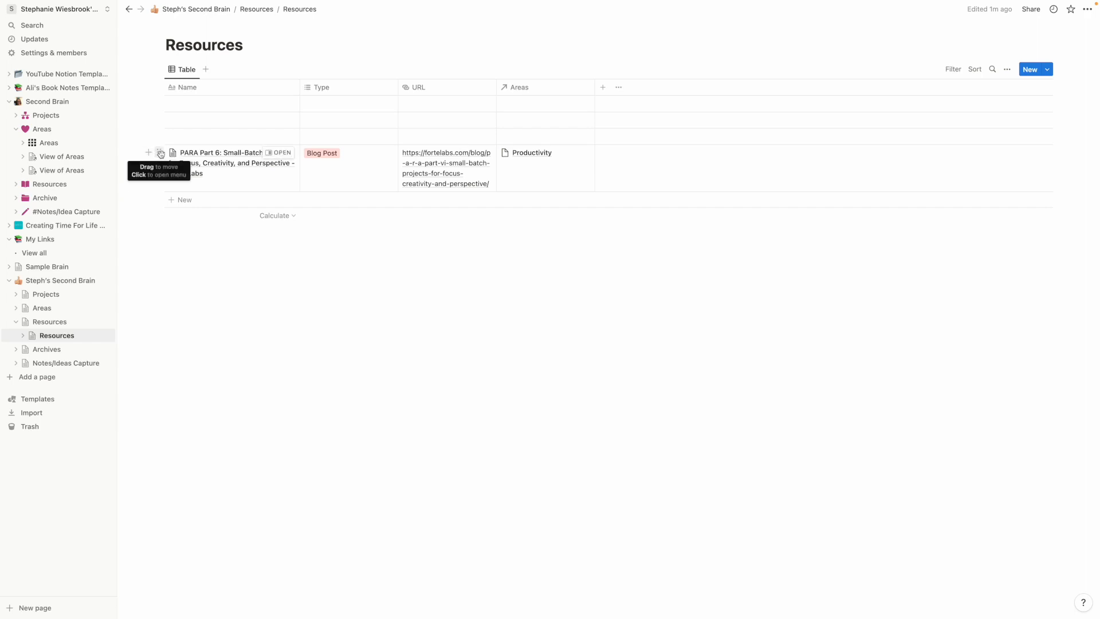
{"action": "left_click", "coordinate": [157, 157]}
{"action": "left_click_drag", "start_coordinate": [156, 157], "coordinate": [41, 366]}
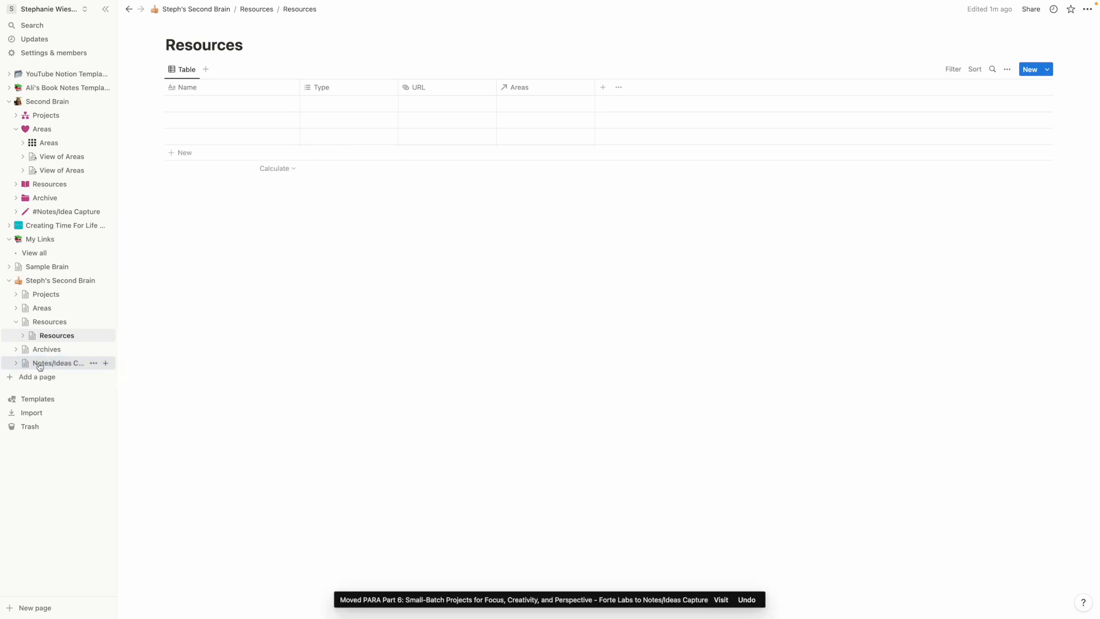
{"action": "left_click", "coordinate": [39, 366]}
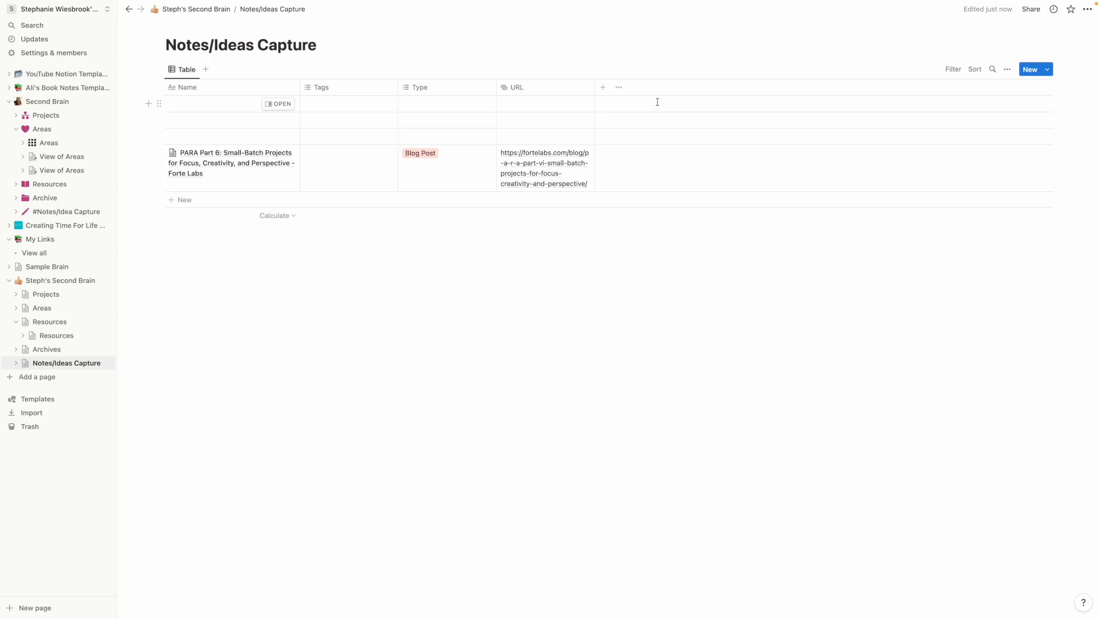
{"action": "left_click", "coordinate": [603, 89]}
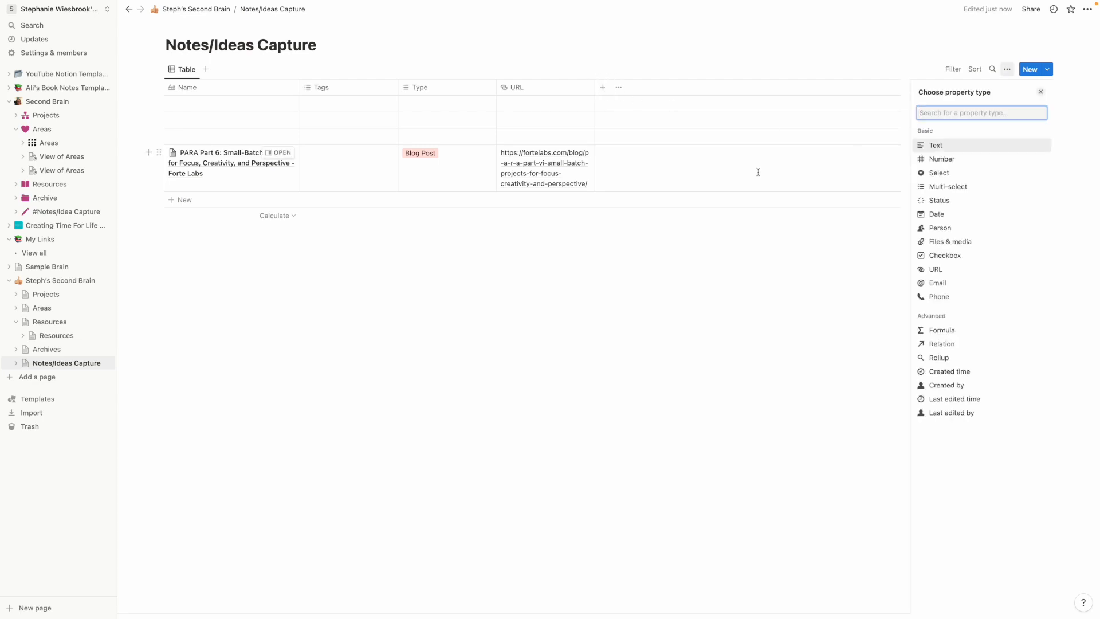
{"action": "left_click", "coordinate": [620, 281]}
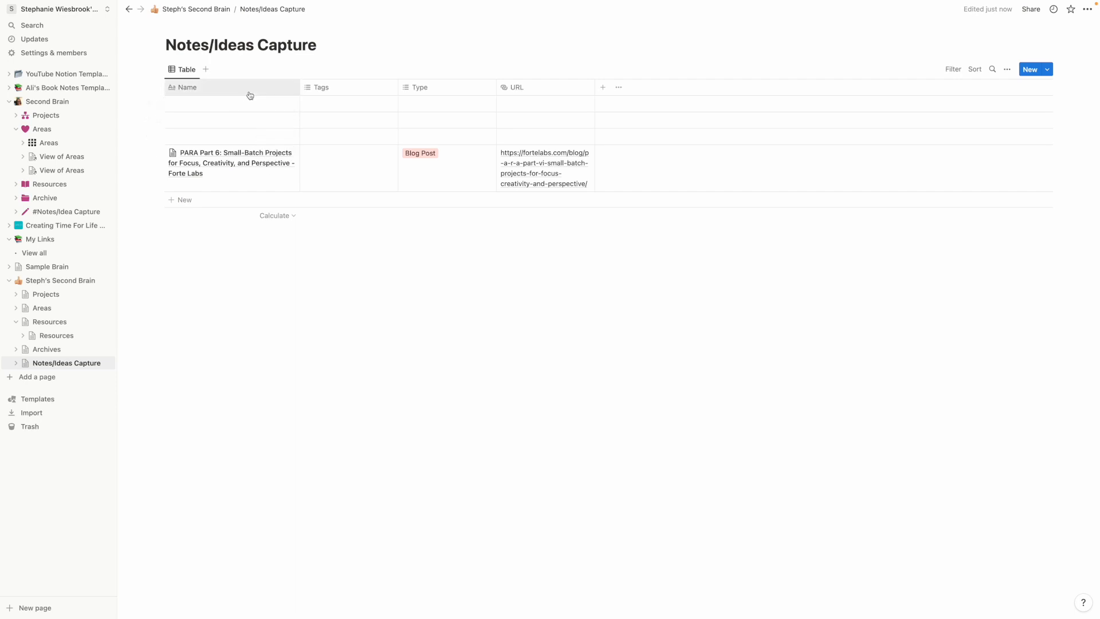
Step: Move all six saved pages from My Links into Notes/Ideas Capture and open that database
{"action": "left_click", "coordinate": [39, 255]}
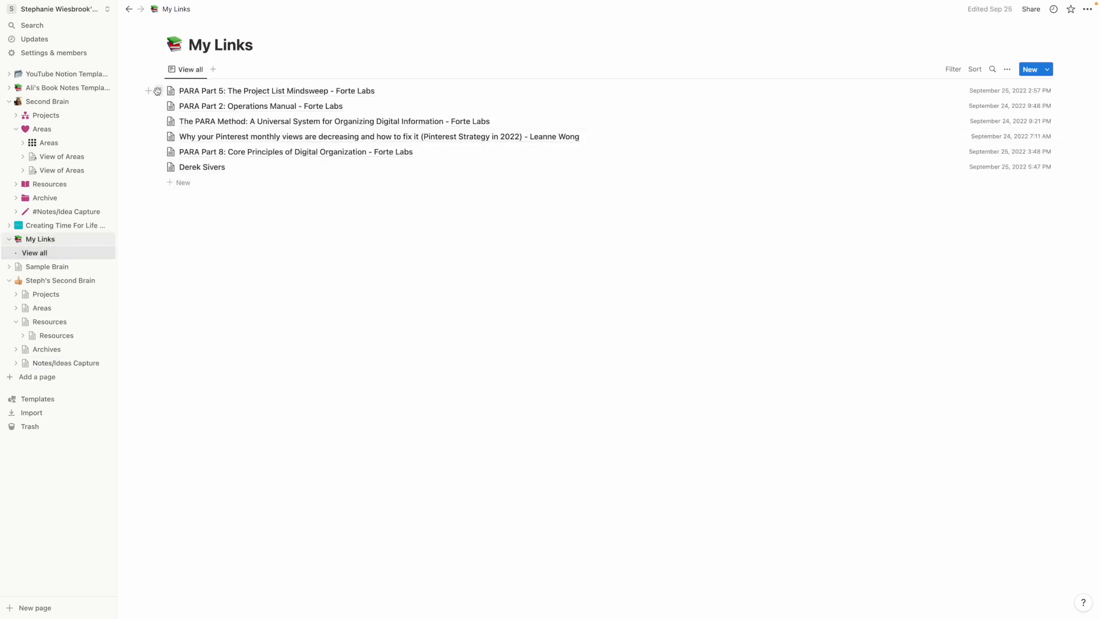
{"action": "mouse_move", "coordinate": [159, 91]}
{"action": "left_mouse_down"}
{"action": "mouse_move", "coordinate": [157, 105]}
{"action": "mouse_move", "coordinate": [159, 87]}
{"action": "left_mouse_up"}
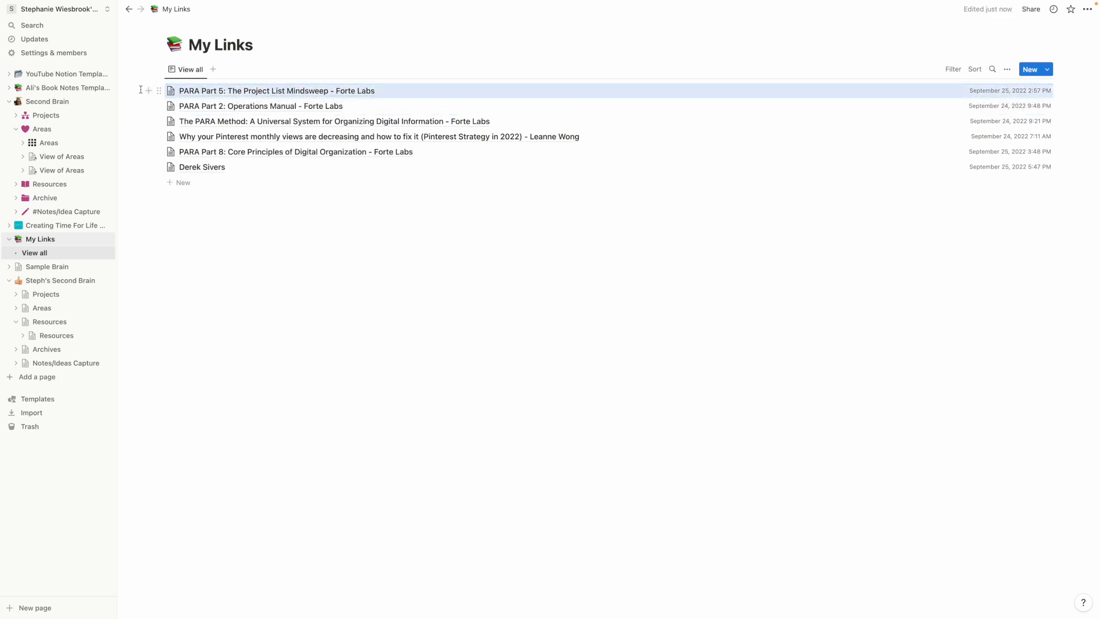
{"action": "left_click_drag", "start_coordinate": [147, 173], "coordinate": [274, 92]}
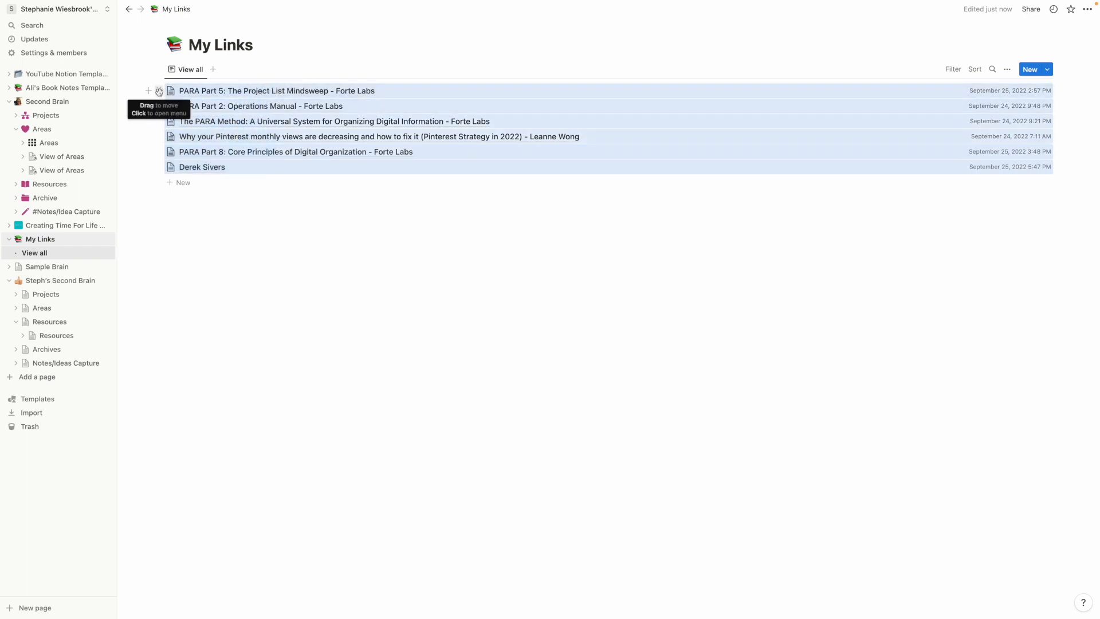
{"action": "left_click_drag", "start_coordinate": [159, 90], "coordinate": [51, 366]}
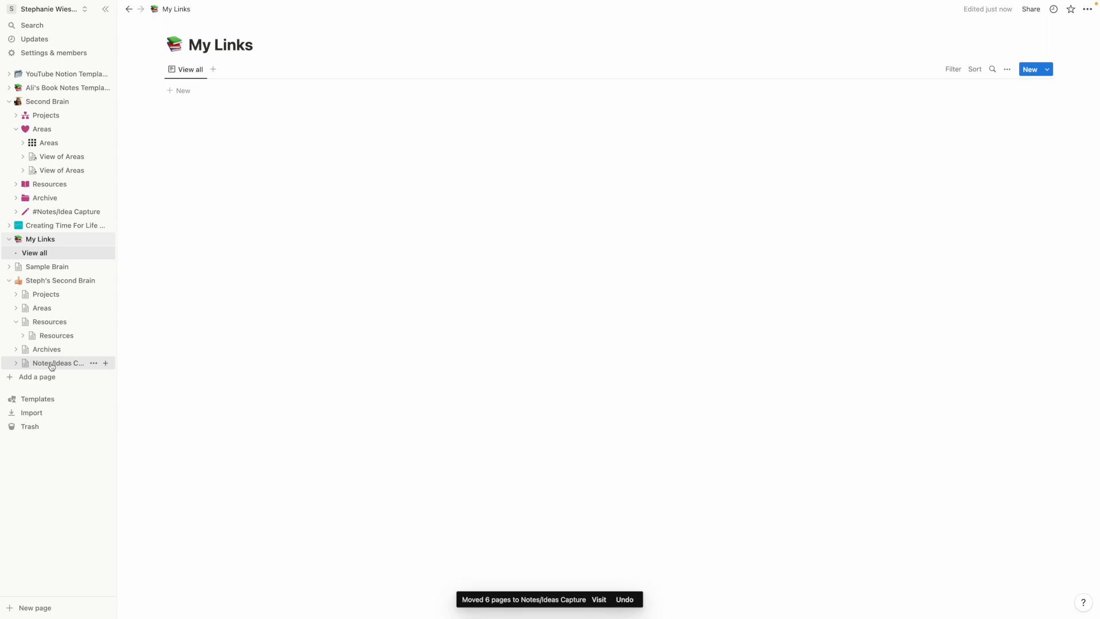
{"action": "left_click", "coordinate": [51, 363]}
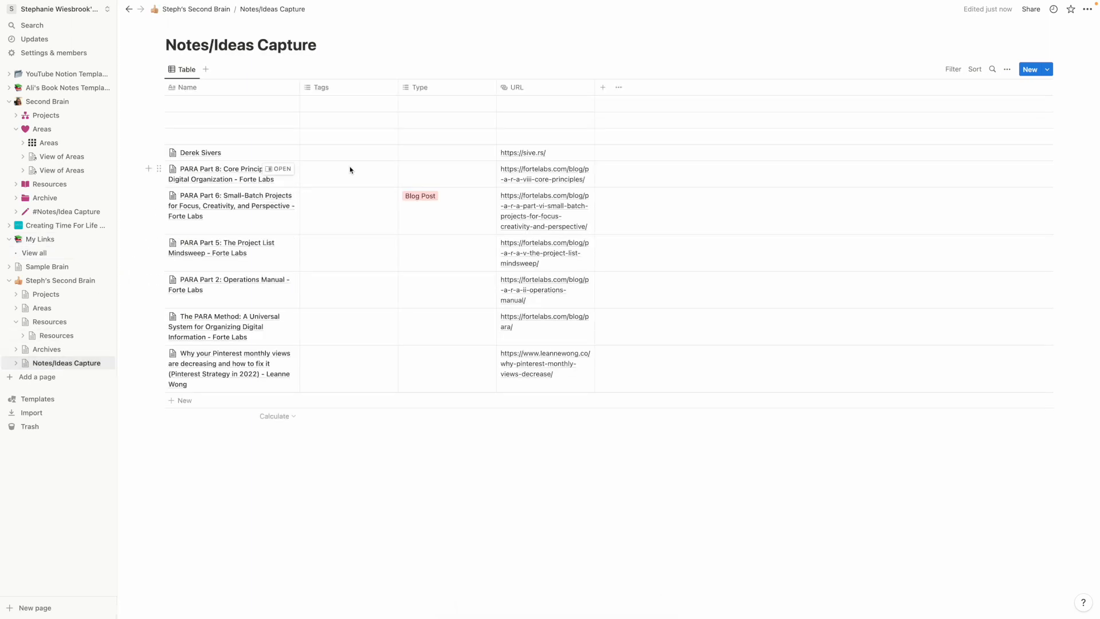
Step: Set the Type to "Blog Post" for PARA Parts 8, 5 and 2, The PARA Method, and the Pinterest article
{"action": "left_click", "coordinate": [433, 178]}
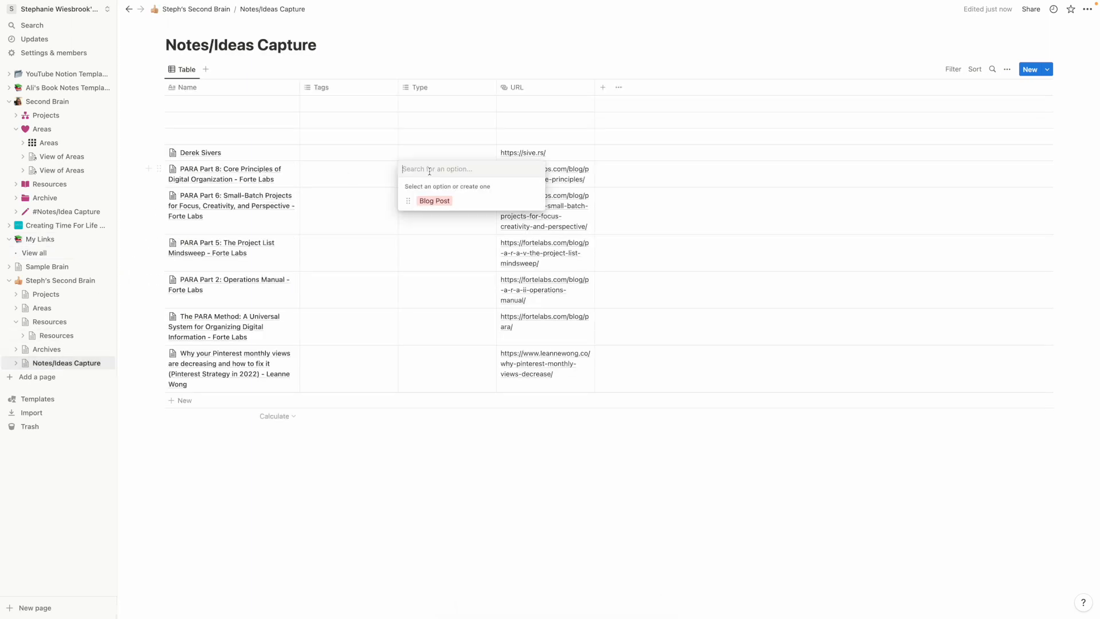
{"action": "left_click", "coordinate": [434, 201]}
{"action": "key", "text": "Escape"}
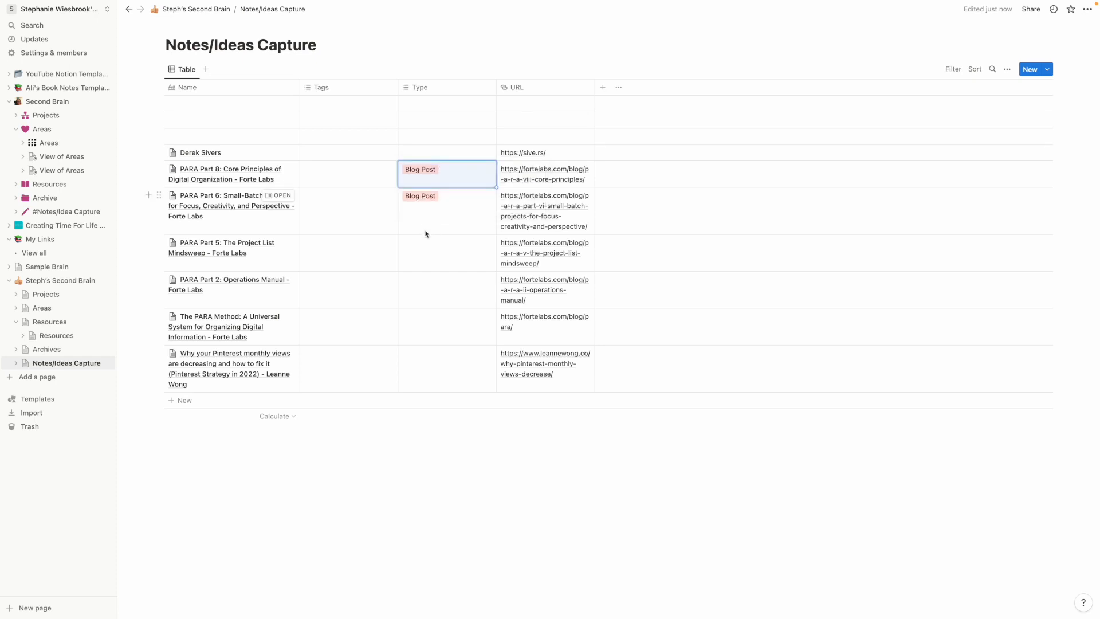
{"action": "left_click", "coordinate": [423, 257]}
{"action": "left_click", "coordinate": [434, 278]}
{"action": "key", "text": "Escape"}
{"action": "left_click", "coordinate": [421, 286]}
{"action": "left_click", "coordinate": [434, 311]}
{"action": "key", "text": "Escape"}
{"action": "left_click", "coordinate": [419, 329]}
{"action": "left_click", "coordinate": [434, 349]}
{"action": "key", "text": "Escape"}
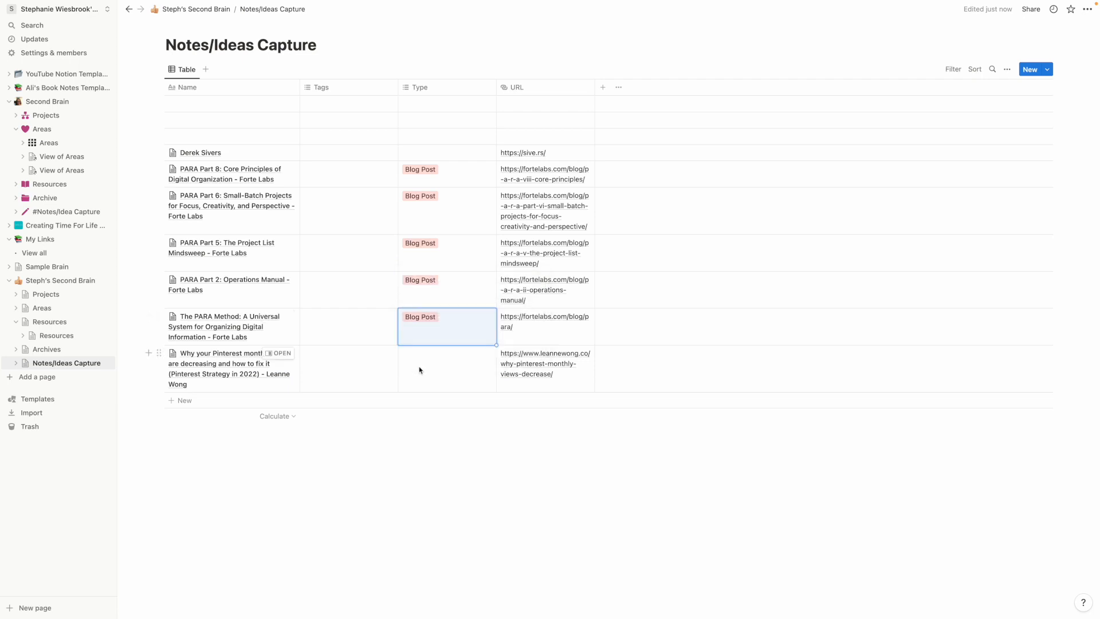
{"action": "left_click", "coordinate": [419, 369]}
{"action": "left_click", "coordinate": [428, 387]}
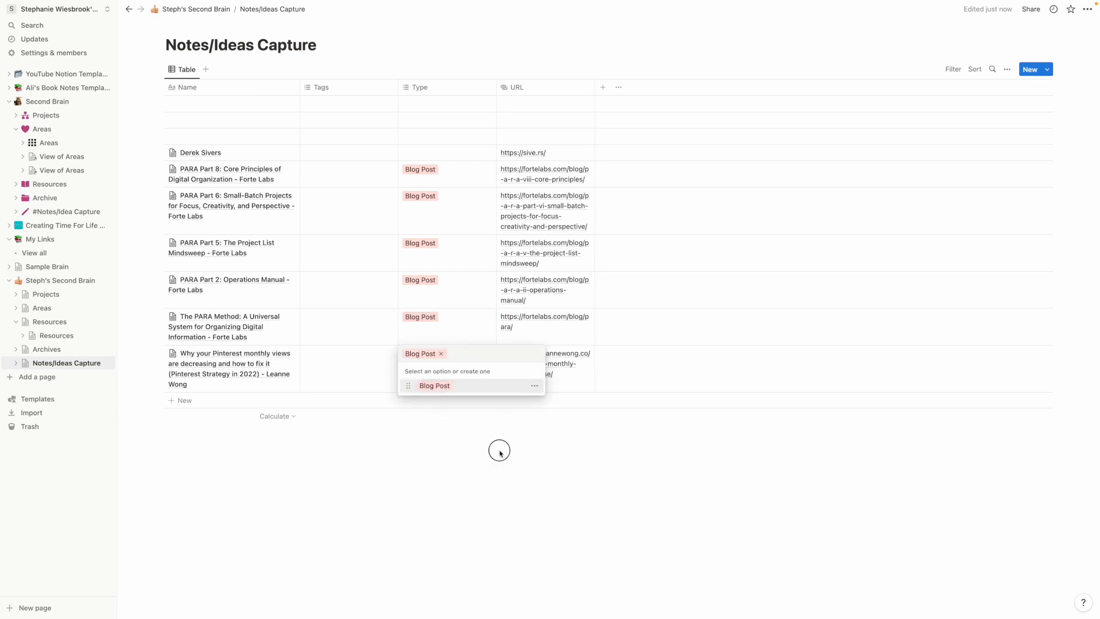
Step: Create a "Website" option in the Type property and assign it to the Derek Sivers entry
{"action": "key", "text": "Escape"}
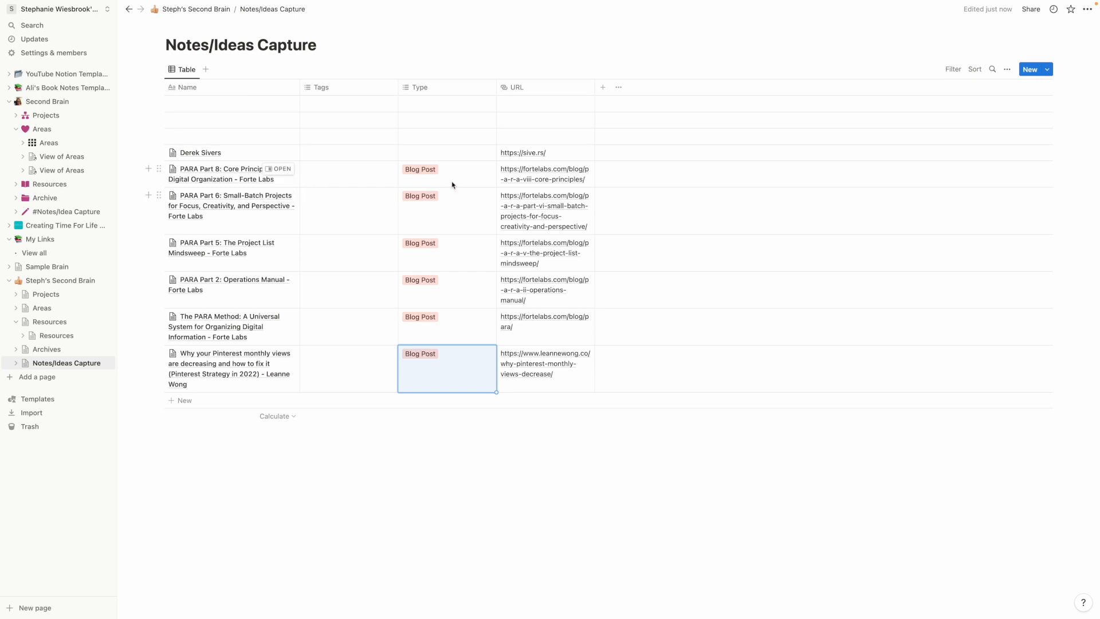
{"action": "left_click", "coordinate": [421, 152]}
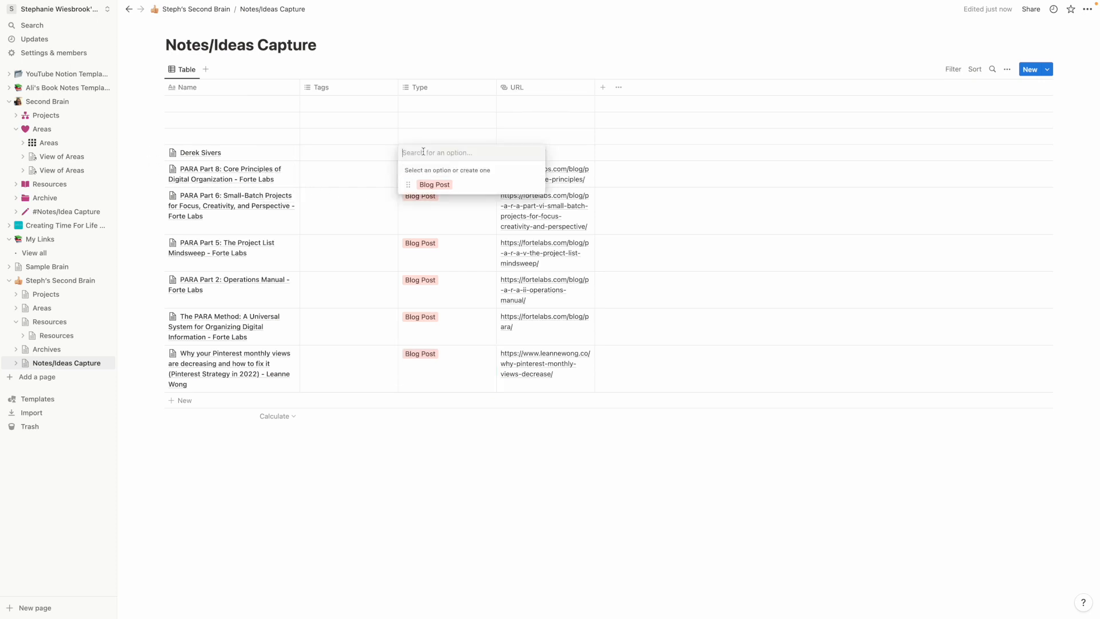
{"action": "type", "text": "Website"}
{"action": "key", "text": "Return"}
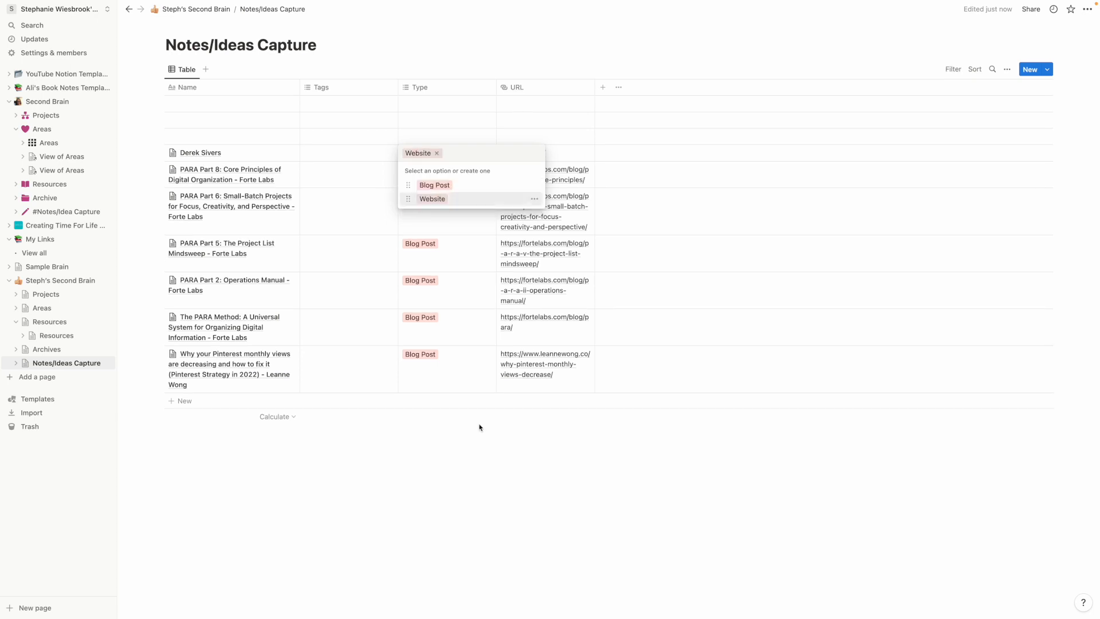
{"action": "key", "text": "Escape"}
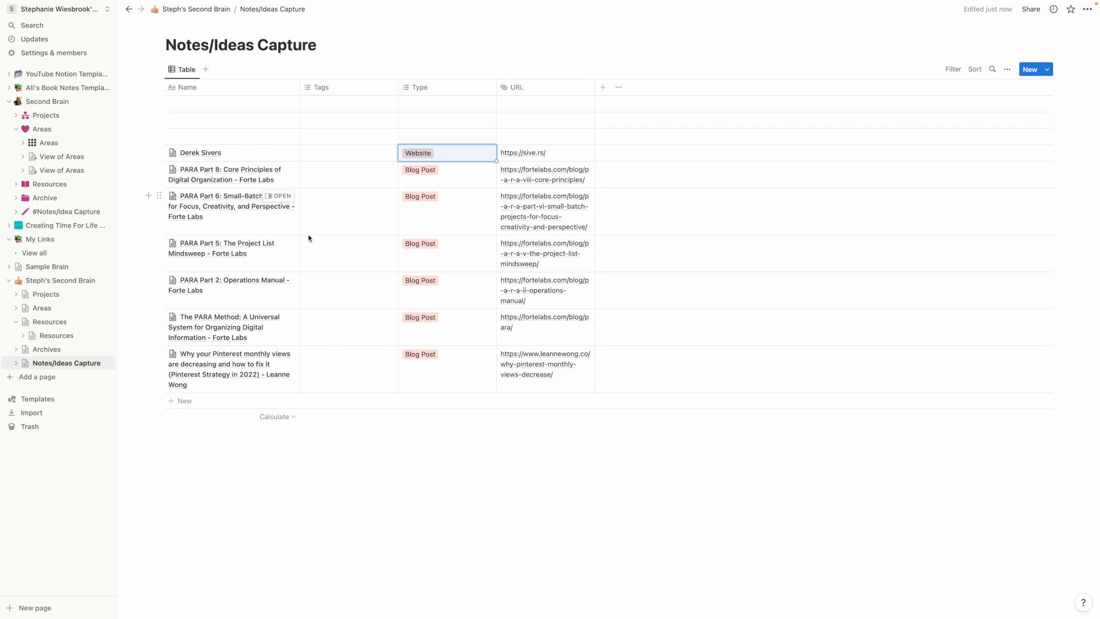
Step: Open The PARA Method entry from the table and read through its saved article from start to end
{"action": "left_click", "coordinate": [236, 179]}
{"action": "key", "text": "Escape"}
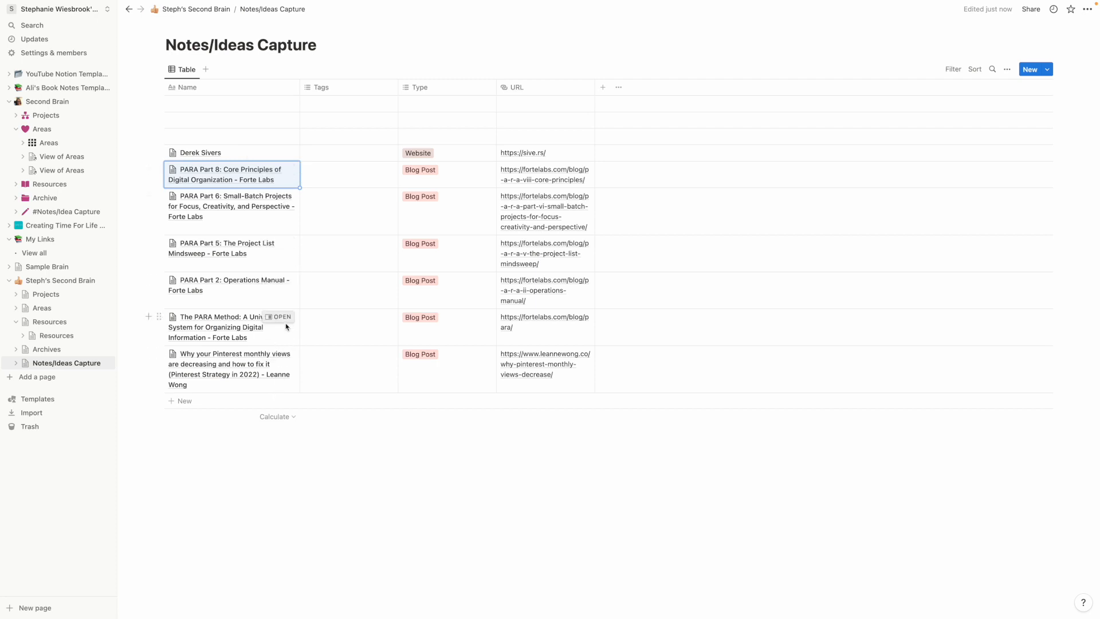
{"action": "left_click", "coordinate": [282, 318]}
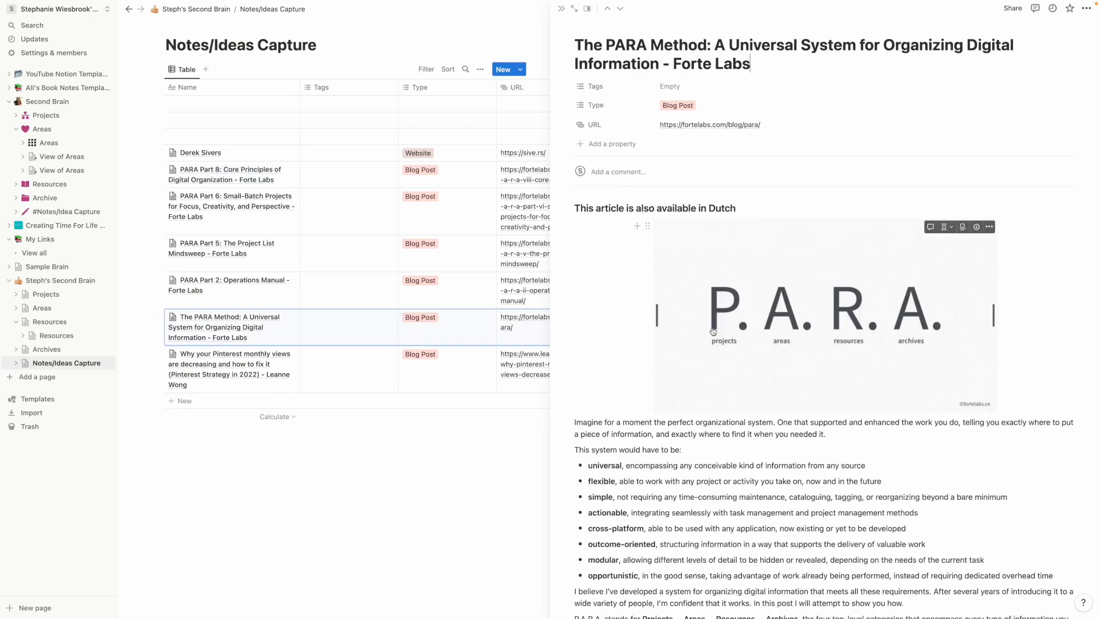
{"action": "scroll", "coordinate": [623, 315], "scroll_direction": "down", "scroll_amount": 4}
{"action": "scroll", "coordinate": [623, 315], "scroll_direction": "down", "scroll_amount": 10}
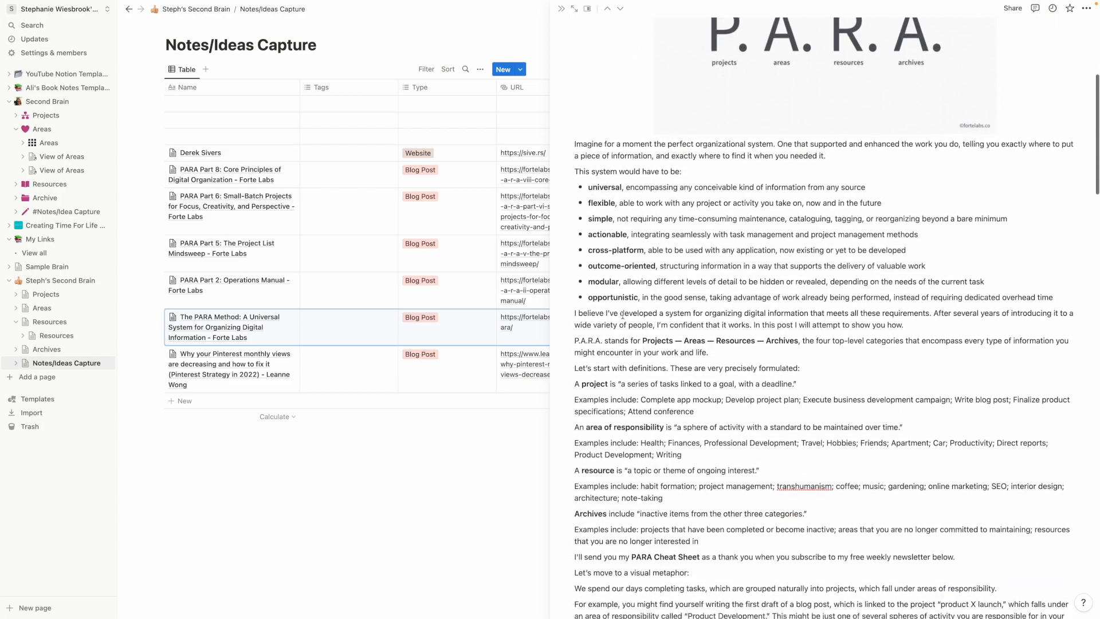
{"action": "scroll", "coordinate": [623, 315], "scroll_direction": "down", "scroll_amount": 20}
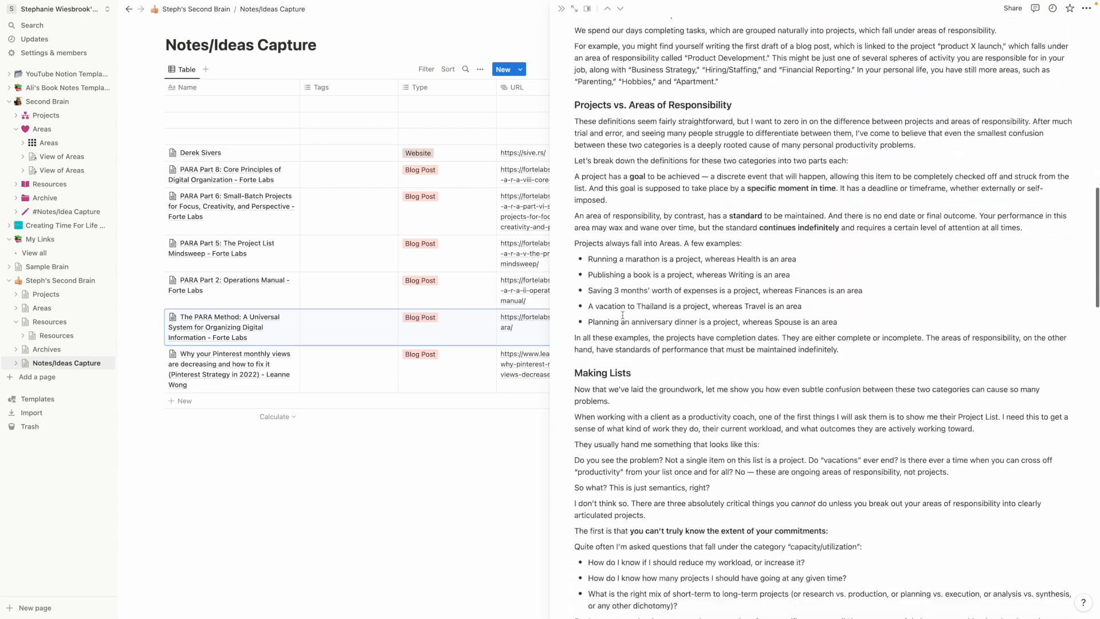
{"action": "scroll", "coordinate": [622, 315], "scroll_direction": "down", "scroll_amount": 20}
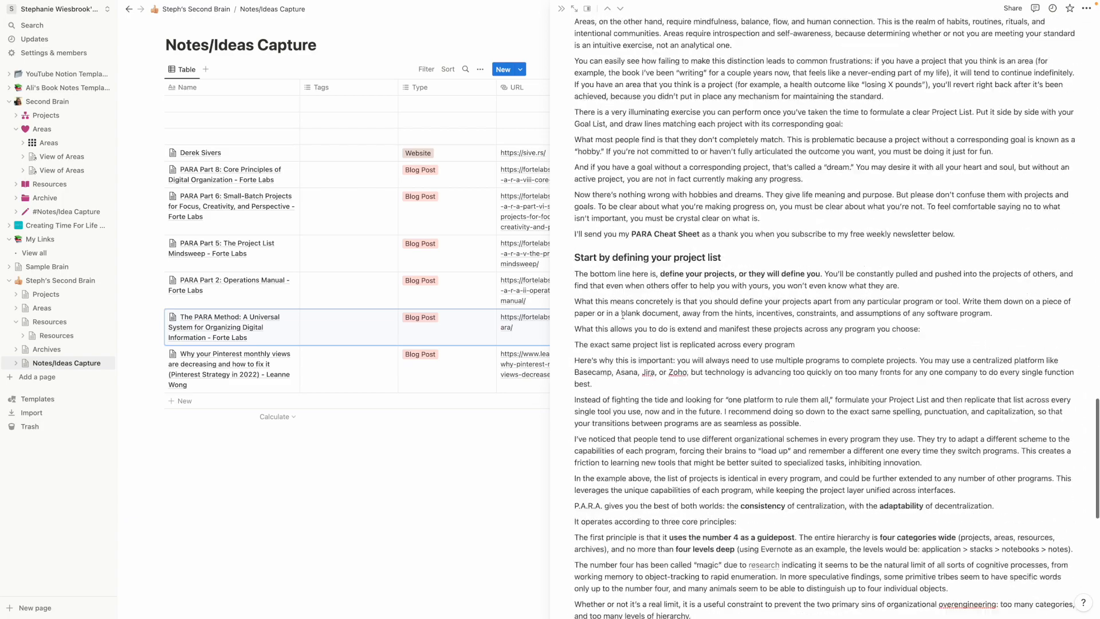
{"action": "scroll", "coordinate": [623, 315], "scroll_direction": "down", "scroll_amount": 3}
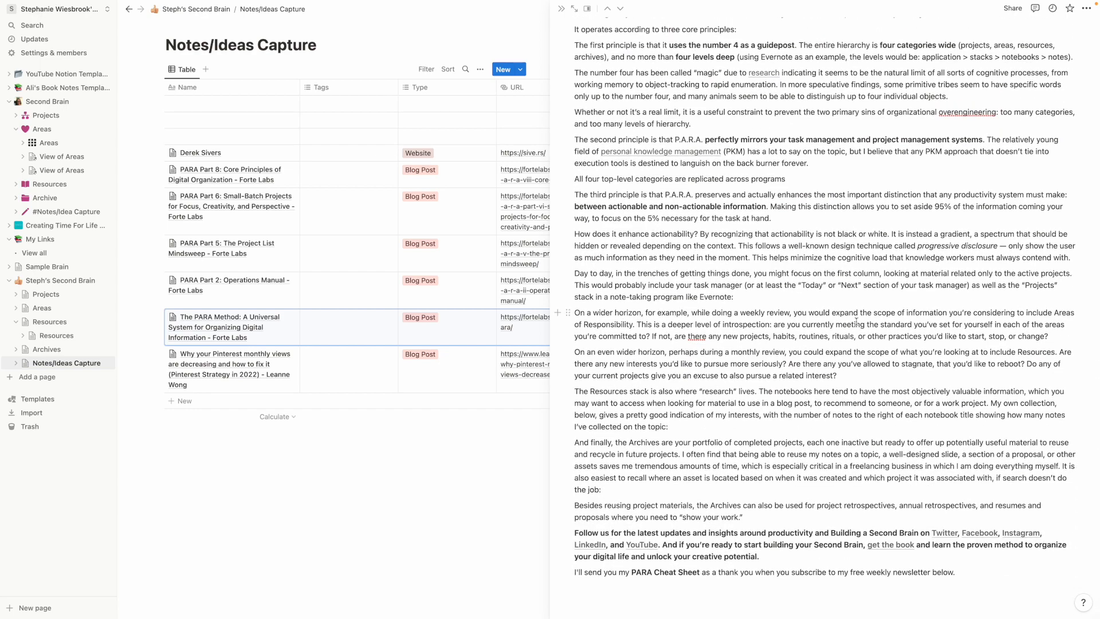
{"action": "scroll", "coordinate": [827, 308], "scroll_direction": "up", "scroll_amount": 20}
{"action": "scroll", "coordinate": [827, 307], "scroll_direction": "up", "scroll_amount": 20}
{"action": "scroll", "coordinate": [826, 307], "scroll_direction": "up", "scroll_amount": 20}
{"action": "scroll", "coordinate": [828, 311], "scroll_direction": "up", "scroll_amount": 3}
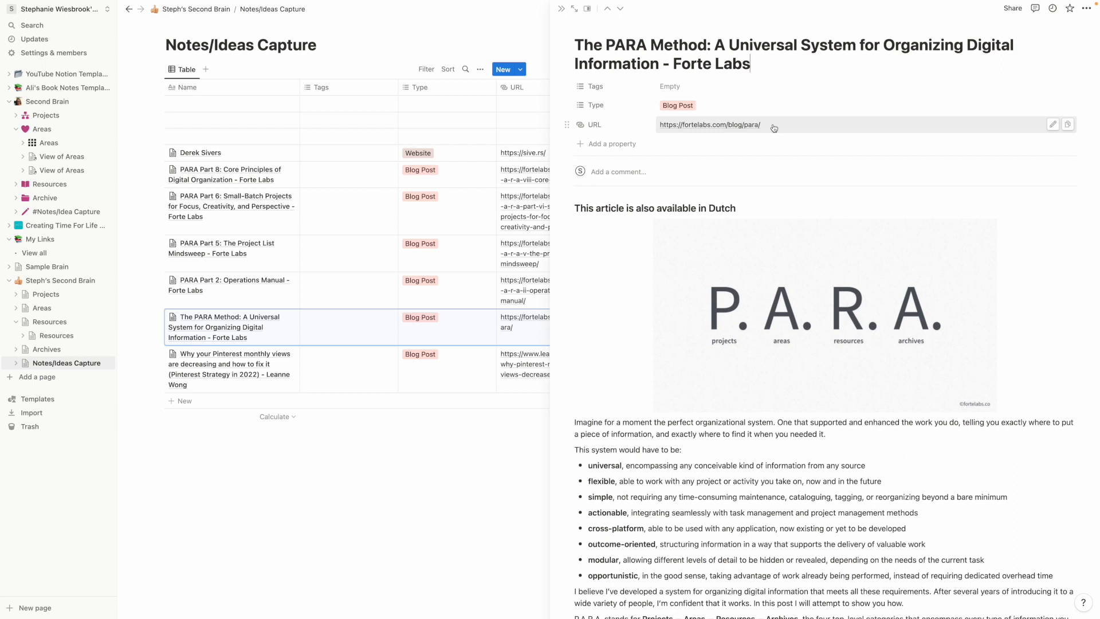
Step: Delete the heading "This article is also available in Dutch" from The PARA Method page
{"action": "left_click", "coordinate": [587, 194]}
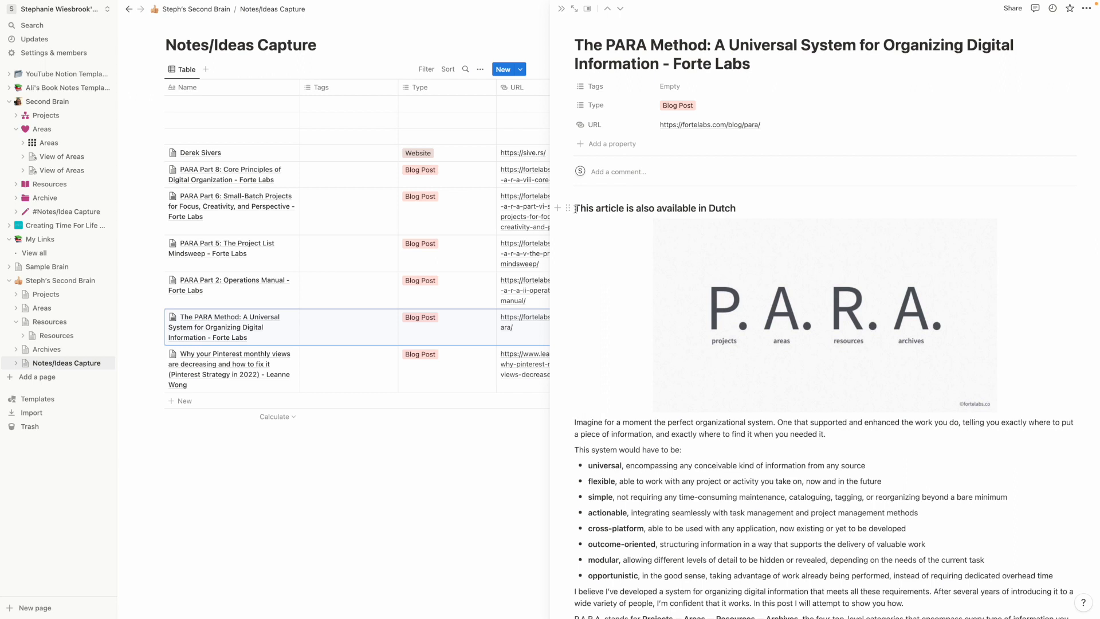
{"action": "left_click", "coordinate": [568, 208]}
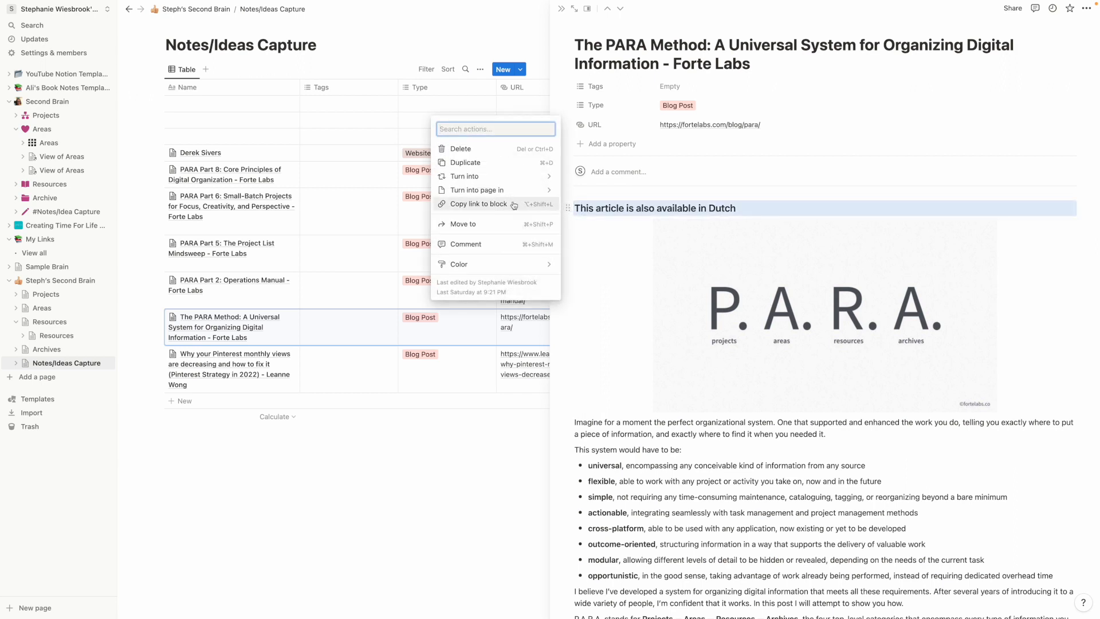
{"action": "left_click", "coordinate": [461, 148]}
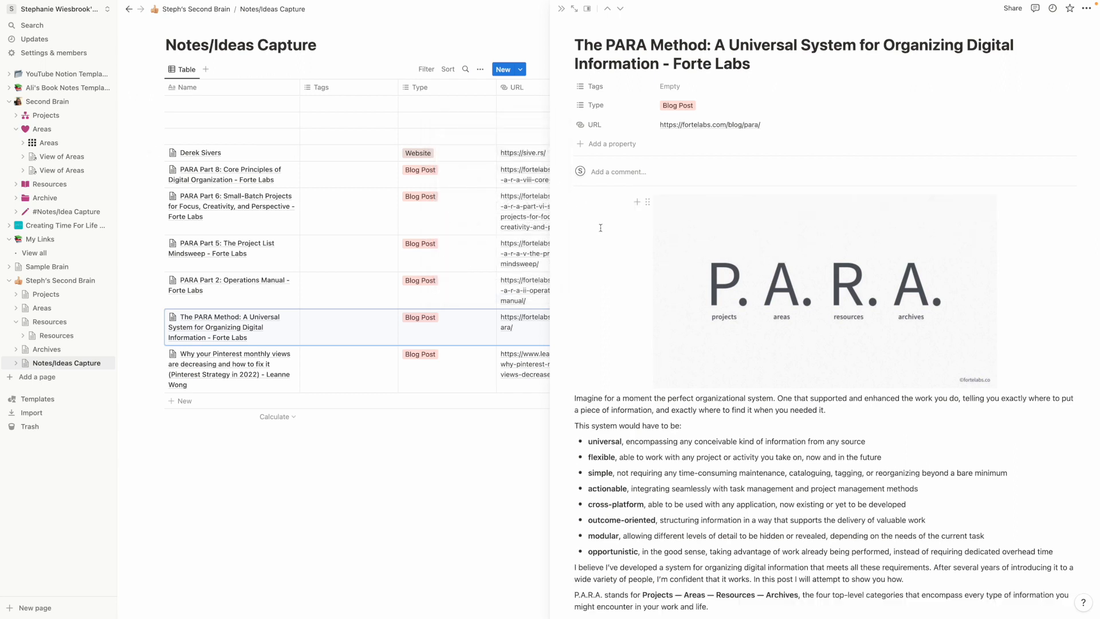
Step: Add a text block above the P.A.R.A. image containing "Part 1 Source URL"
{"action": "scroll", "coordinate": [602, 252], "scroll_direction": "down", "scroll_amount": 1}
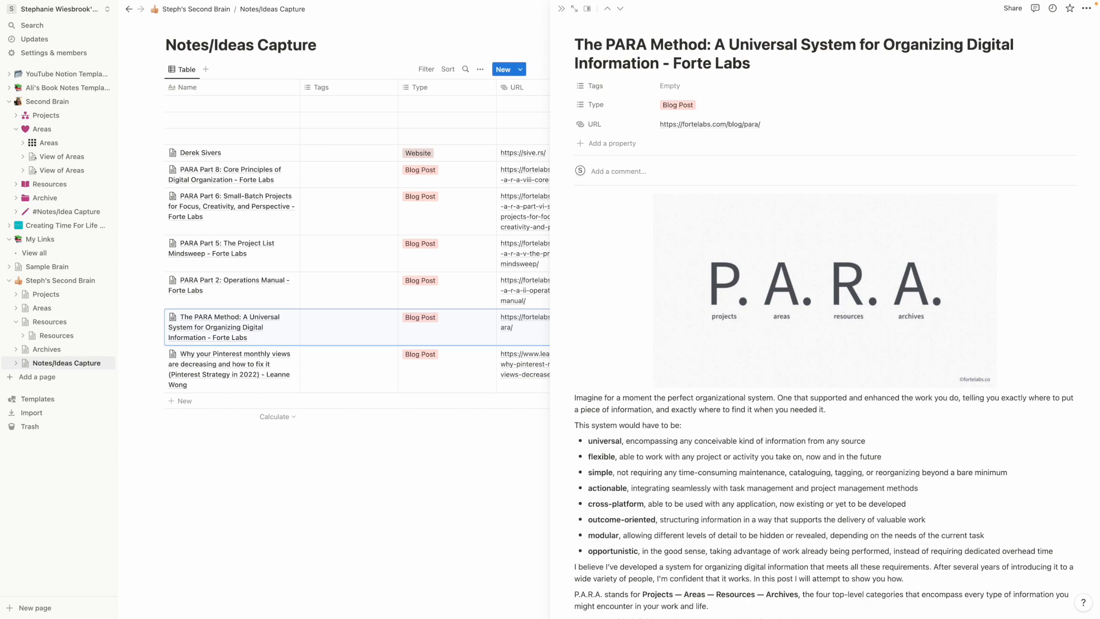
{"action": "left_click", "coordinate": [635, 201]}
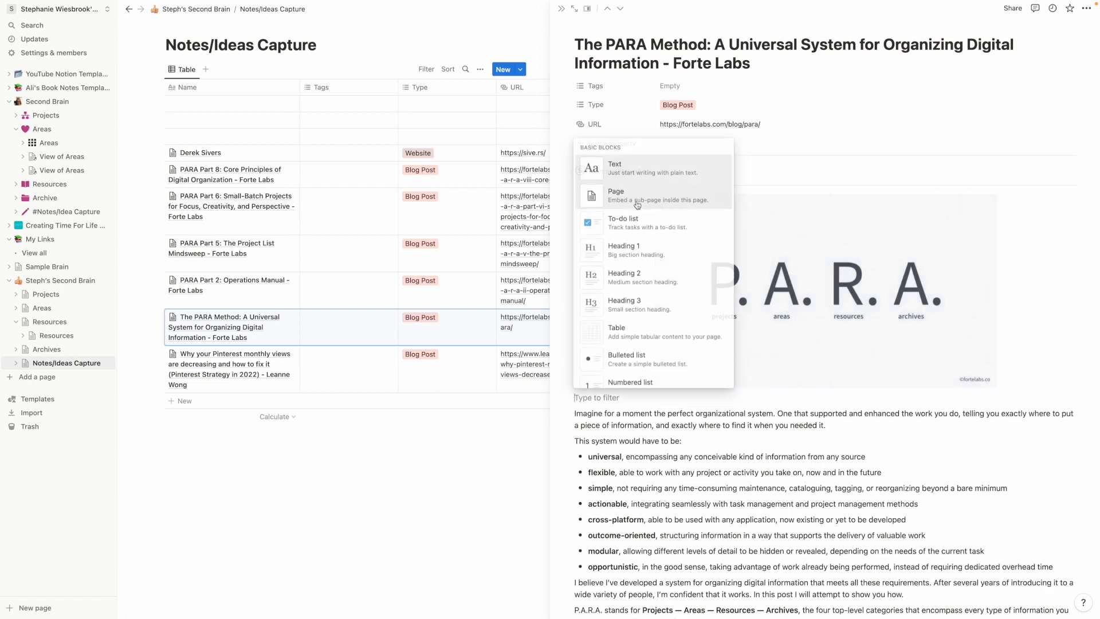
{"action": "left_click", "coordinate": [642, 172]}
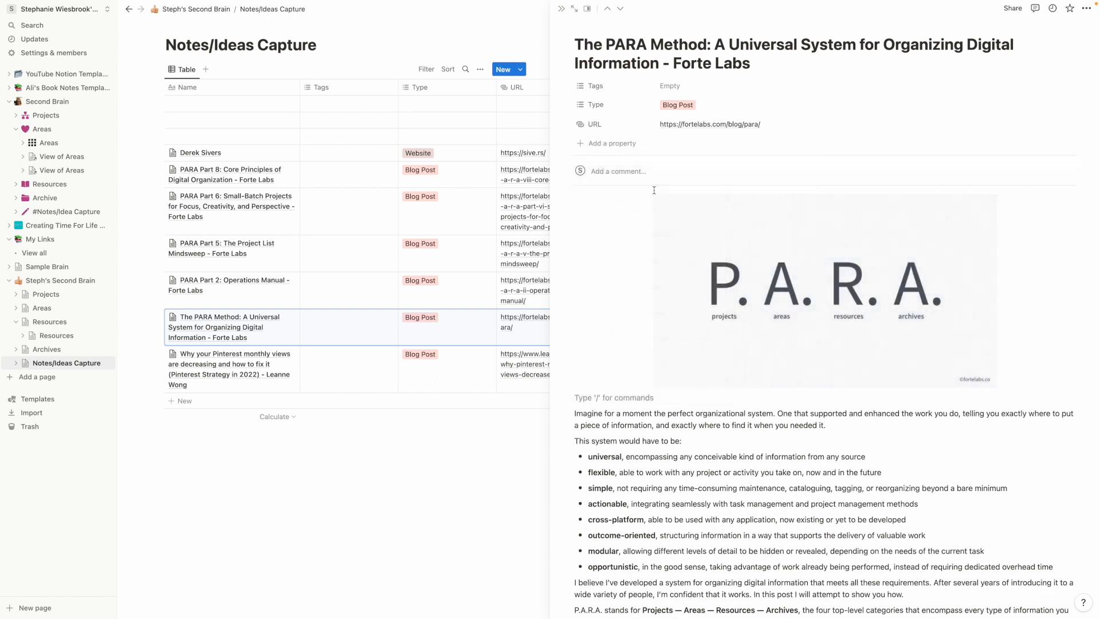
{"action": "left_click_drag", "start_coordinate": [566, 397], "coordinate": [690, 189]}
{"action": "left_click", "coordinate": [618, 201]}
{"action": "type", "text": "Pa"}
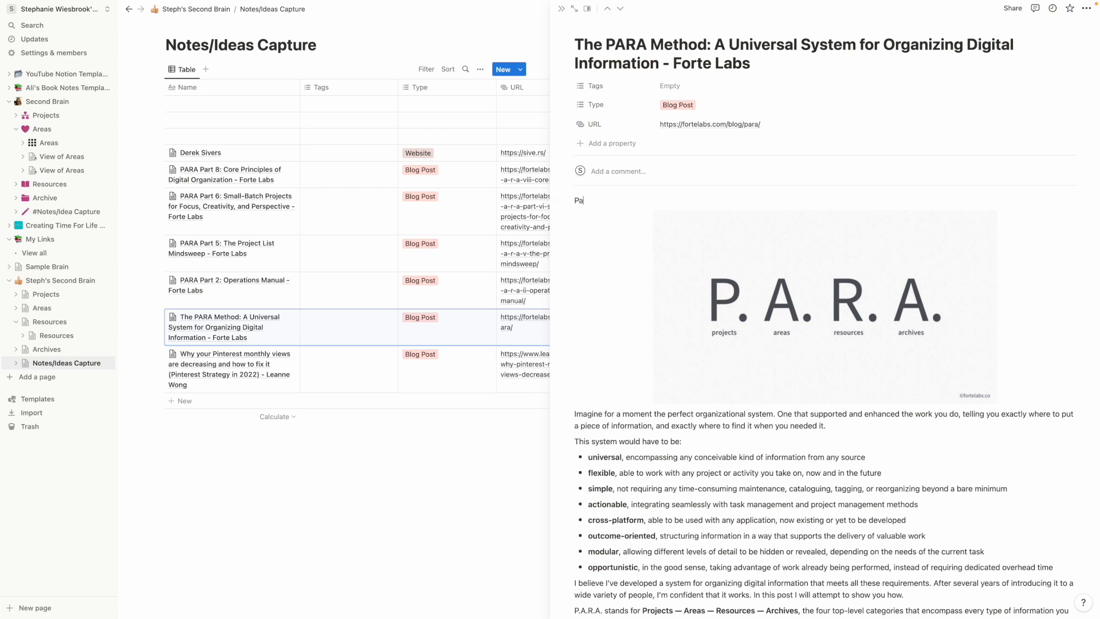
{"action": "type", "text": "rt 1 Source URL"}
{"action": "left_click_drag", "start_coordinate": [641, 200], "coordinate": [560, 202]}
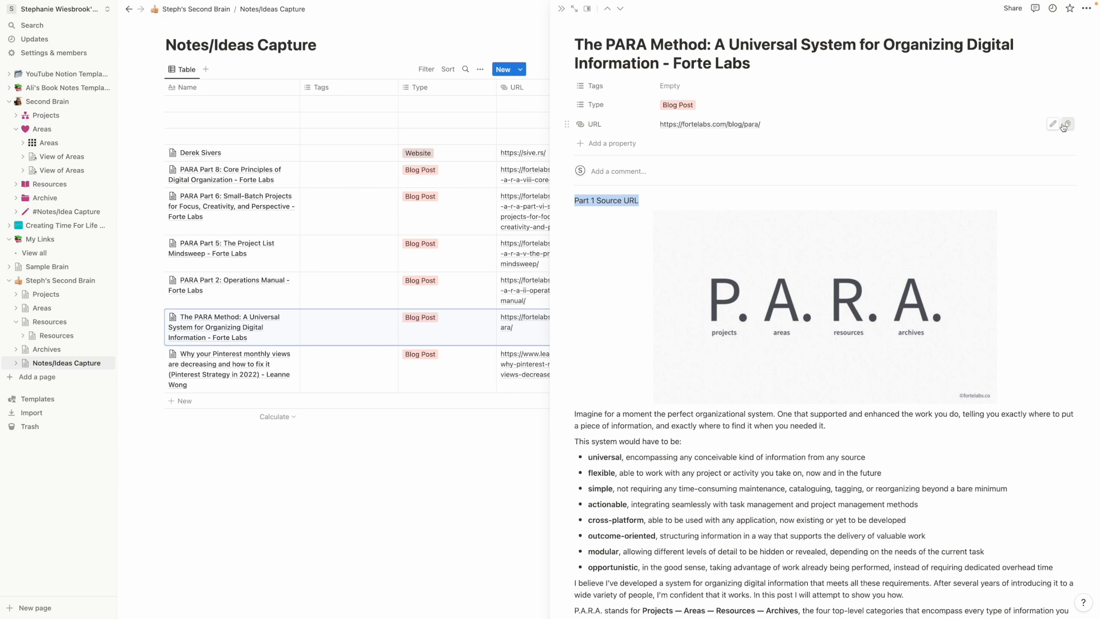
{"action": "left_click", "coordinate": [1054, 125]}
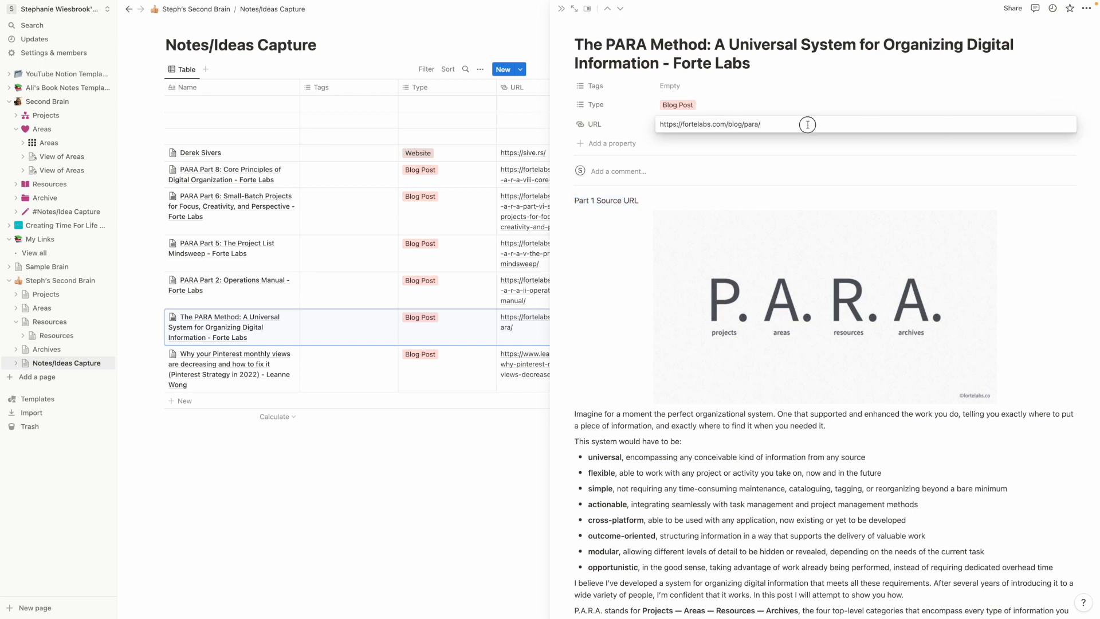
{"action": "left_click_drag", "start_coordinate": [810, 125], "coordinate": [613, 122]}
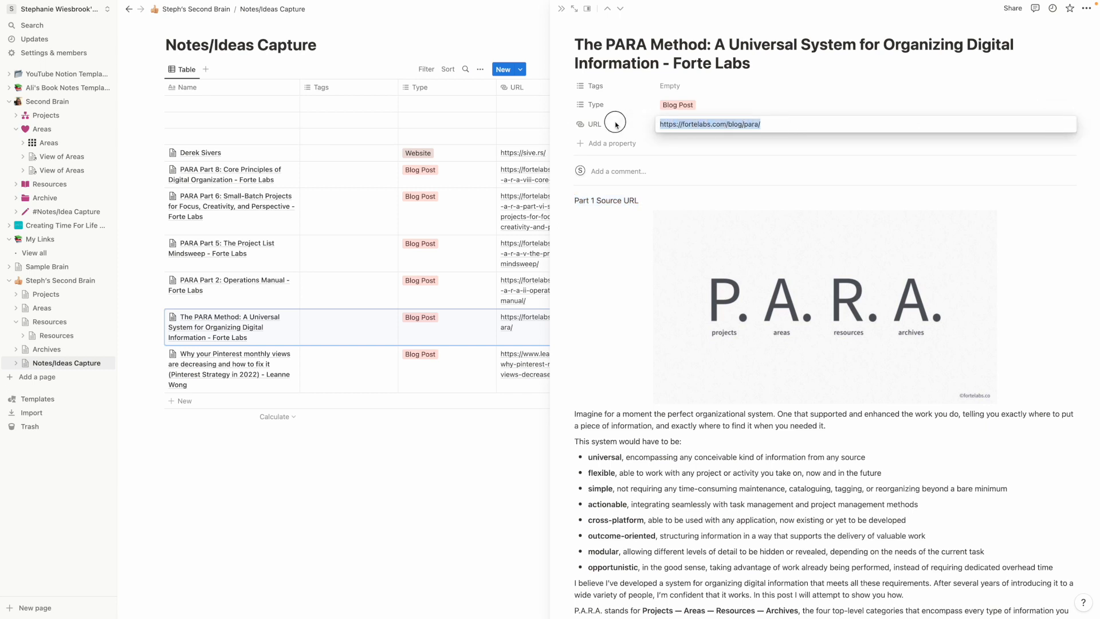
{"action": "left_click", "coordinate": [596, 258]}
Step: Try to find a link option among the block actions for "Part 1 Source URL", copying the link to the block
{"action": "left_click_drag", "start_coordinate": [640, 200], "coordinate": [569, 201]}
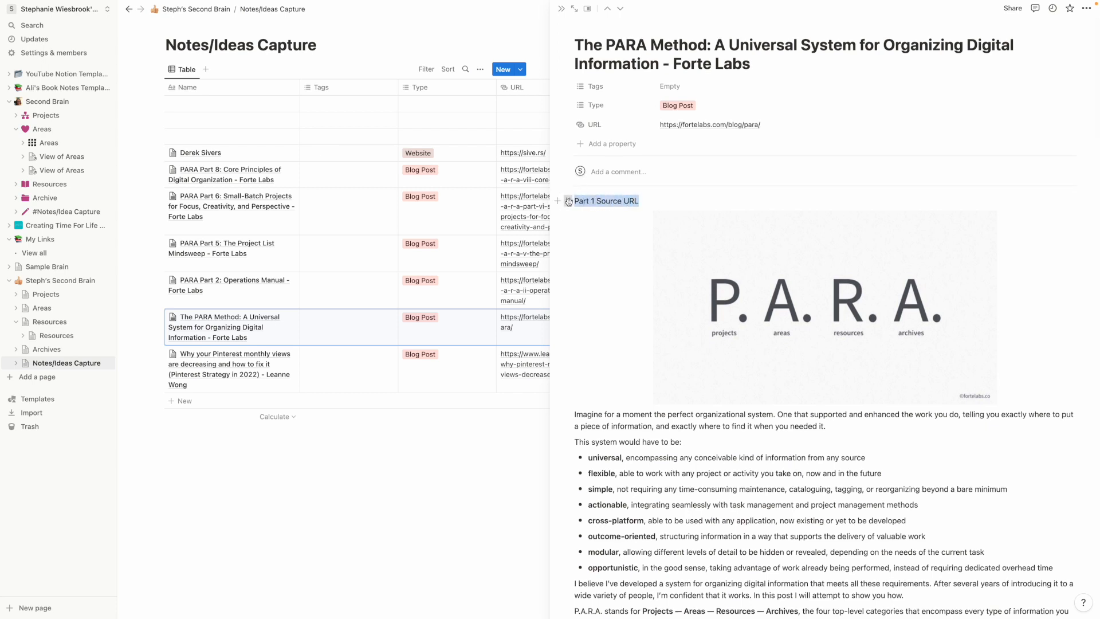
{"action": "left_click", "coordinate": [567, 201]}
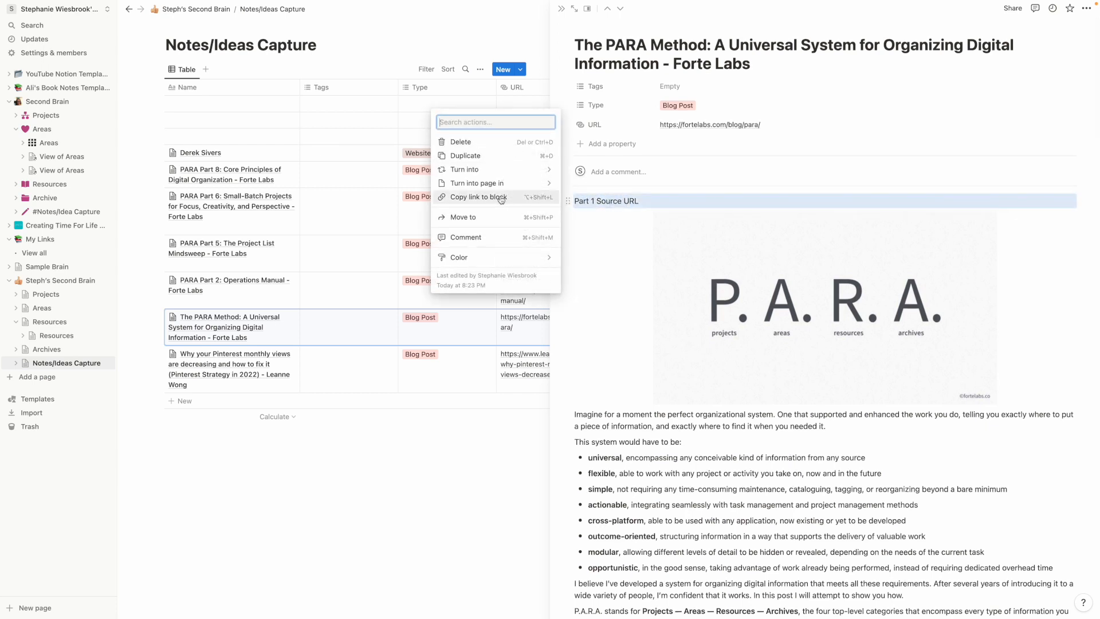
{"action": "mouse_move", "coordinate": [550, 170]}
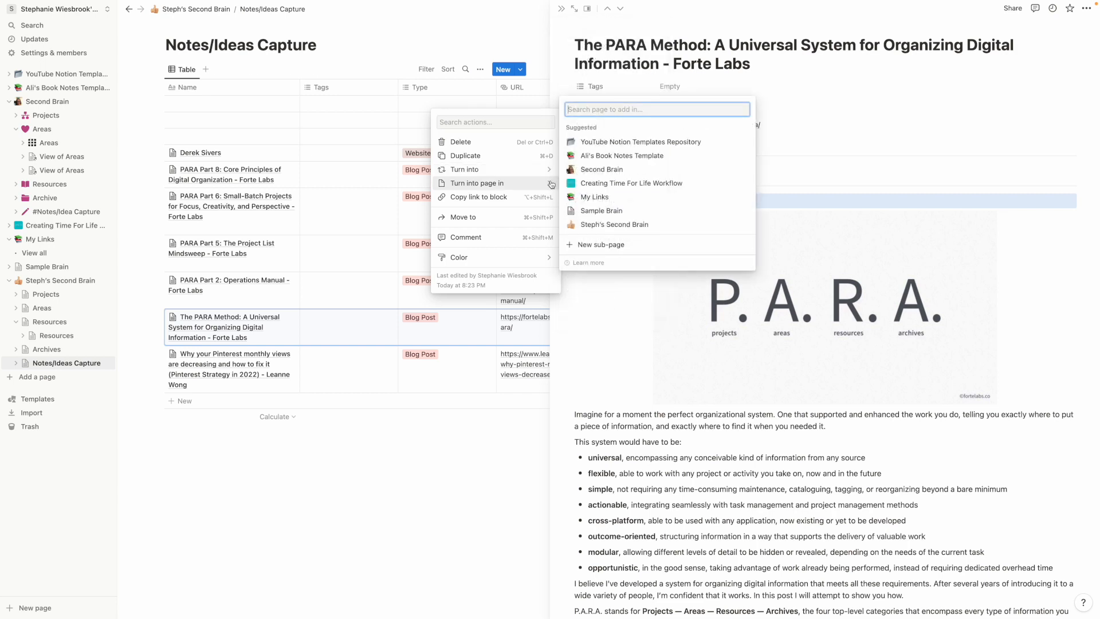
{"action": "left_click", "coordinate": [606, 315]}
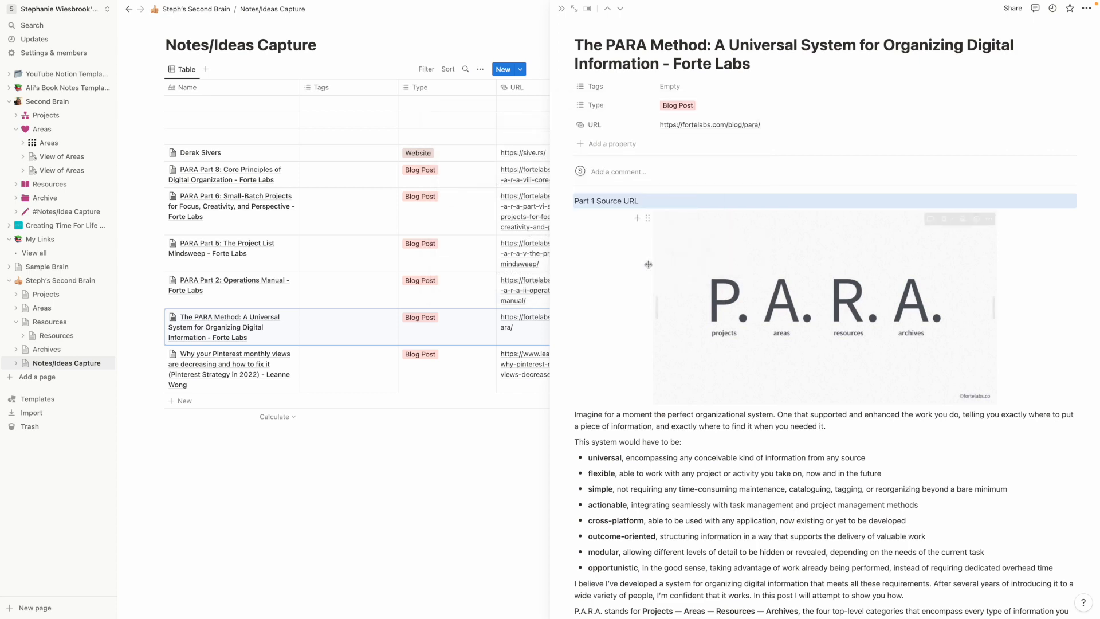
{"action": "right_click", "coordinate": [618, 201]}
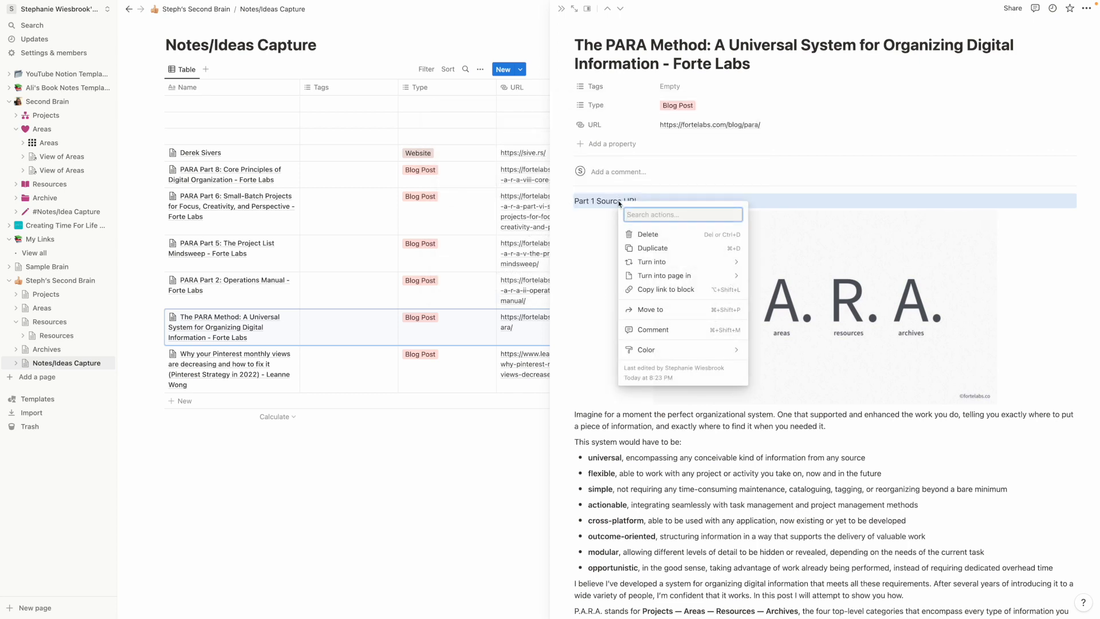
{"action": "mouse_move", "coordinate": [737, 264]}
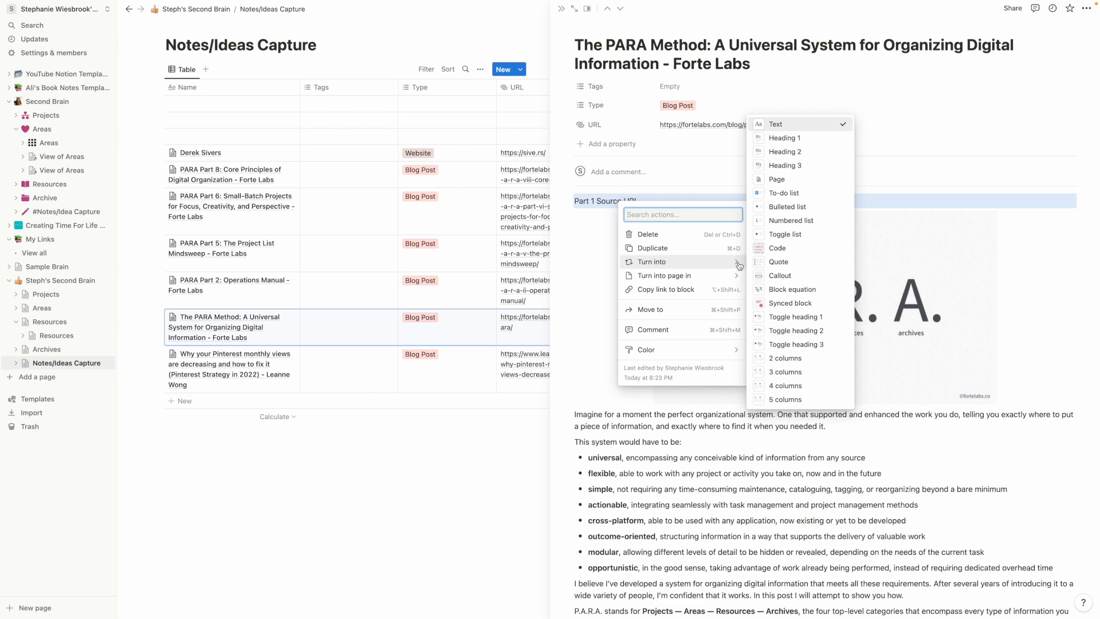
{"action": "left_click", "coordinate": [690, 294]}
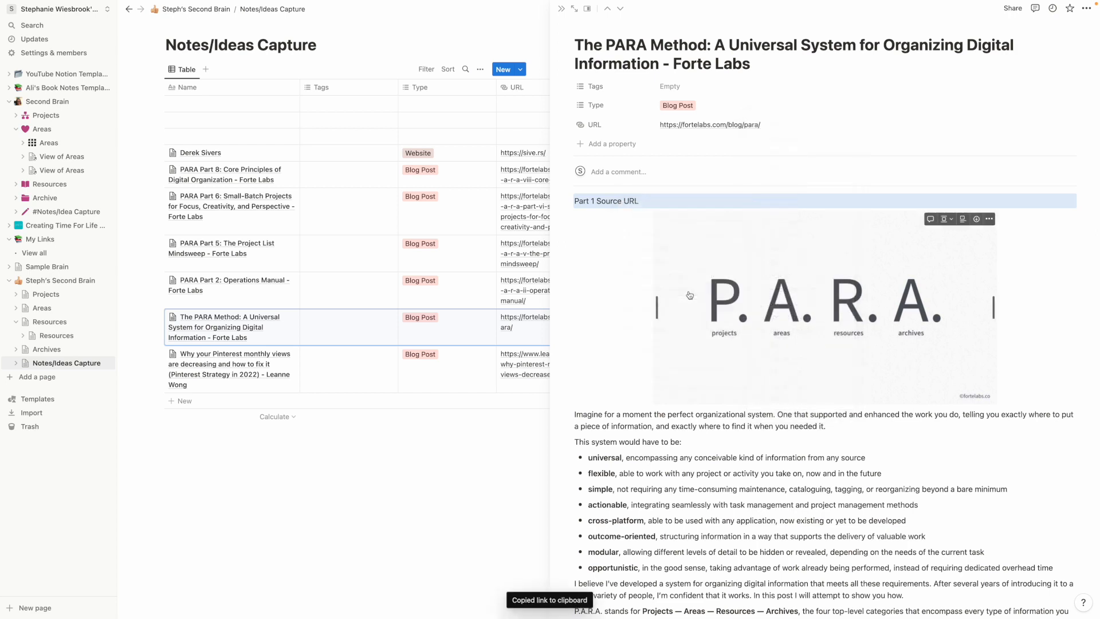
{"action": "left_click", "coordinate": [591, 274]}
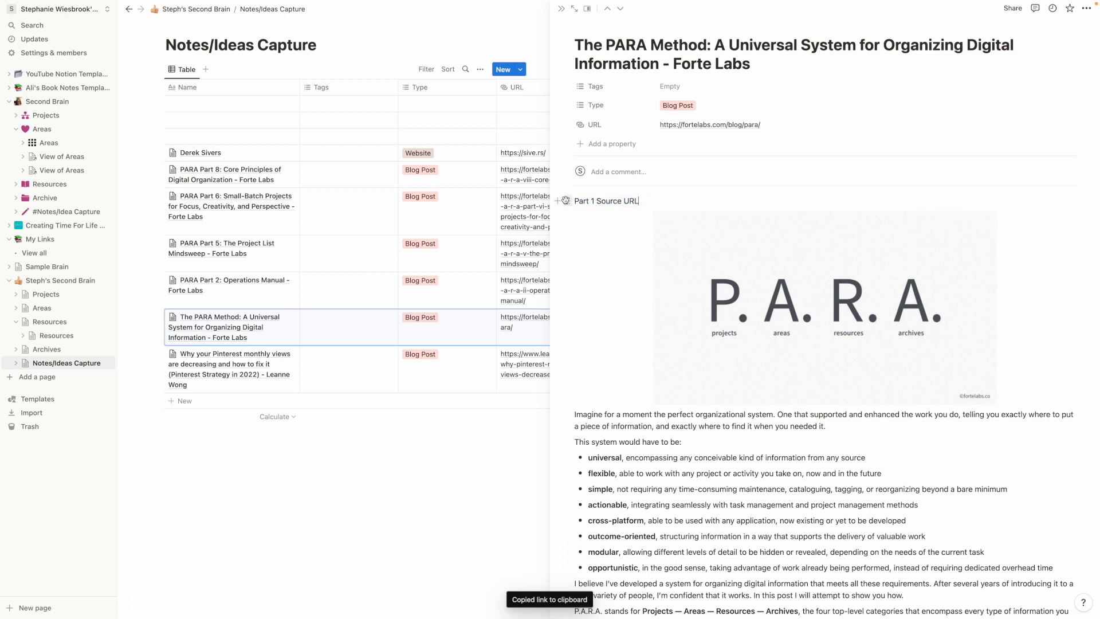
Step: Try to insert a URL block below the "Part 1 Source URL" line and remove the trial text and block
{"action": "left_click", "coordinate": [557, 202]}
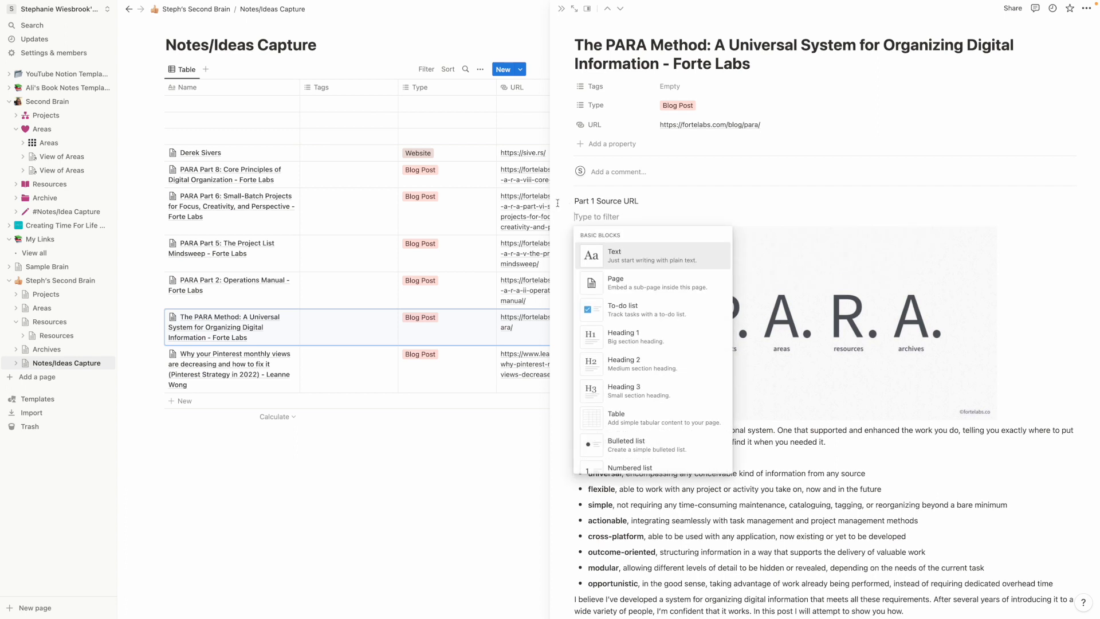
{"action": "type", "text": "url"}
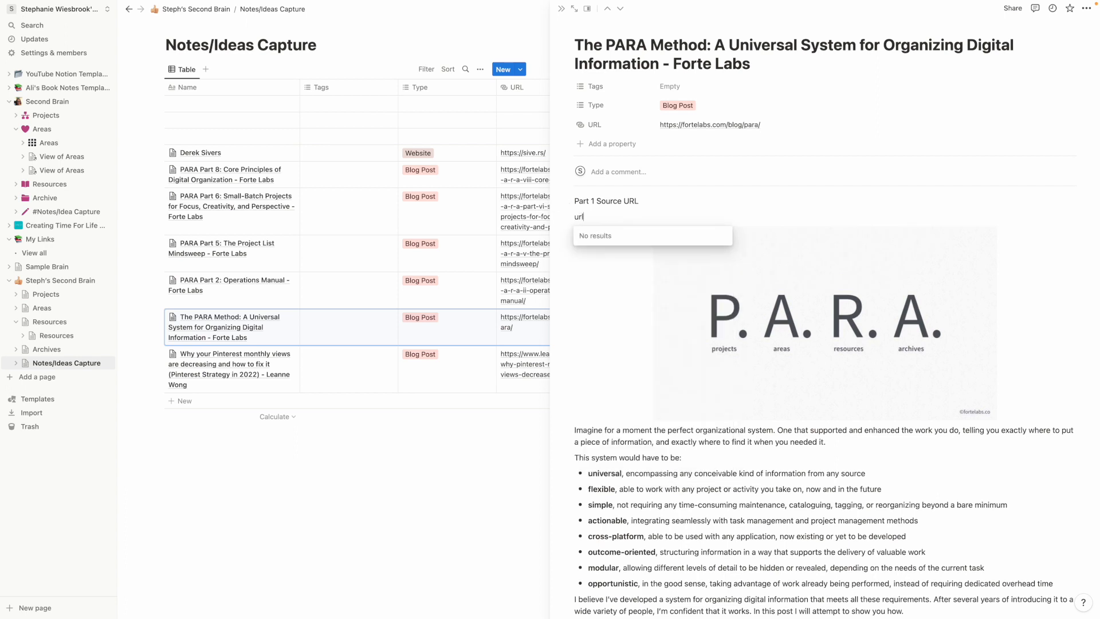
{"action": "key", "text": "BackSpace"}
{"action": "key", "text": "BackSpace"}
{"action": "key", "text": "BackSpace"}
{"action": "type", "text": "/url"}
{"action": "key", "text": "BackSpace"}
{"action": "key", "text": "BackSpace"}
{"action": "key", "text": "BackSpace"}
{"action": "key", "text": "BackSpace"}
{"action": "key", "text": "BackSpace"}
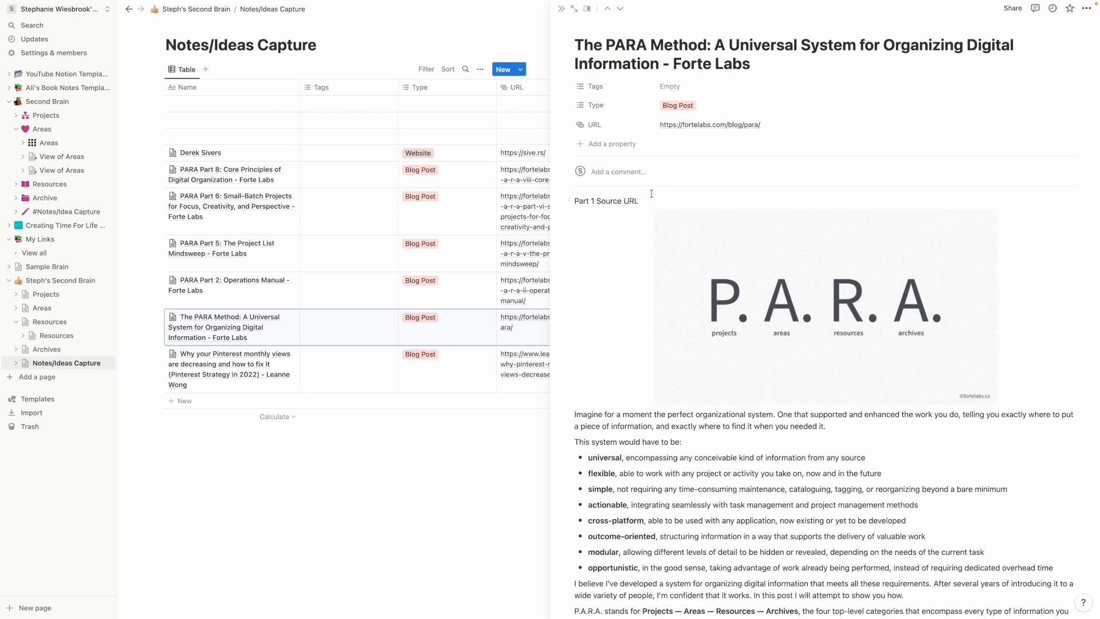
Step: Try to link the "Part 1 Source URL" text above the P.A.R.A. image using the copied block link
{"action": "left_click_drag", "start_coordinate": [640, 201], "coordinate": [572, 203]}
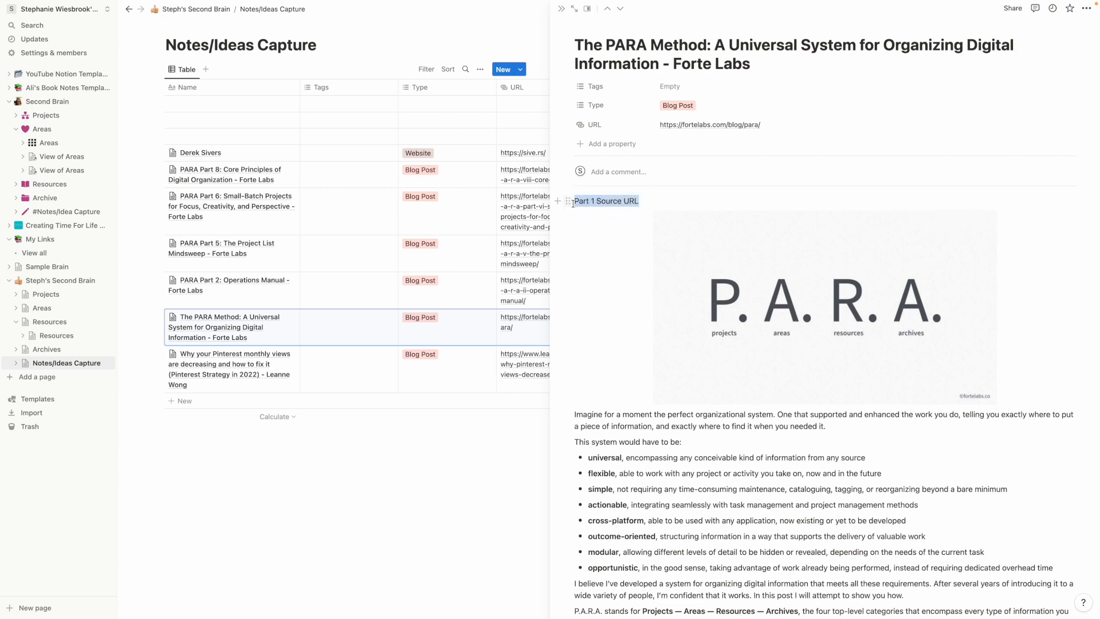
{"action": "left_click", "coordinate": [579, 203]}
{"action": "left_click_drag", "start_coordinate": [579, 202], "coordinate": [639, 201]}
{"action": "right_click", "coordinate": [624, 202]}
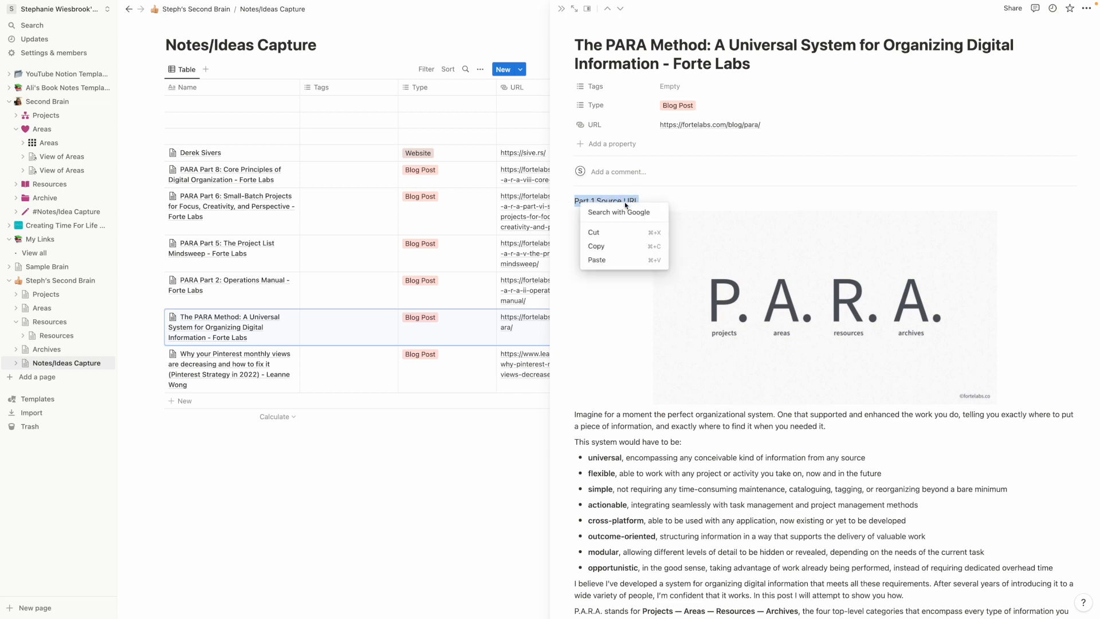
{"action": "left_click", "coordinate": [616, 334]}
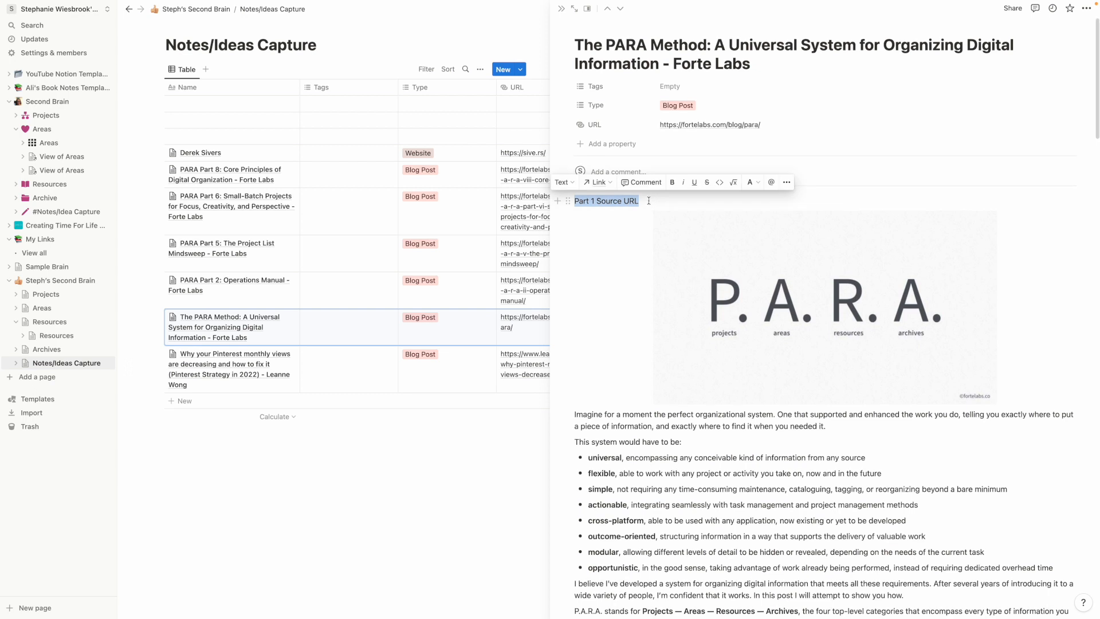
{"action": "left_click", "coordinate": [599, 183]}
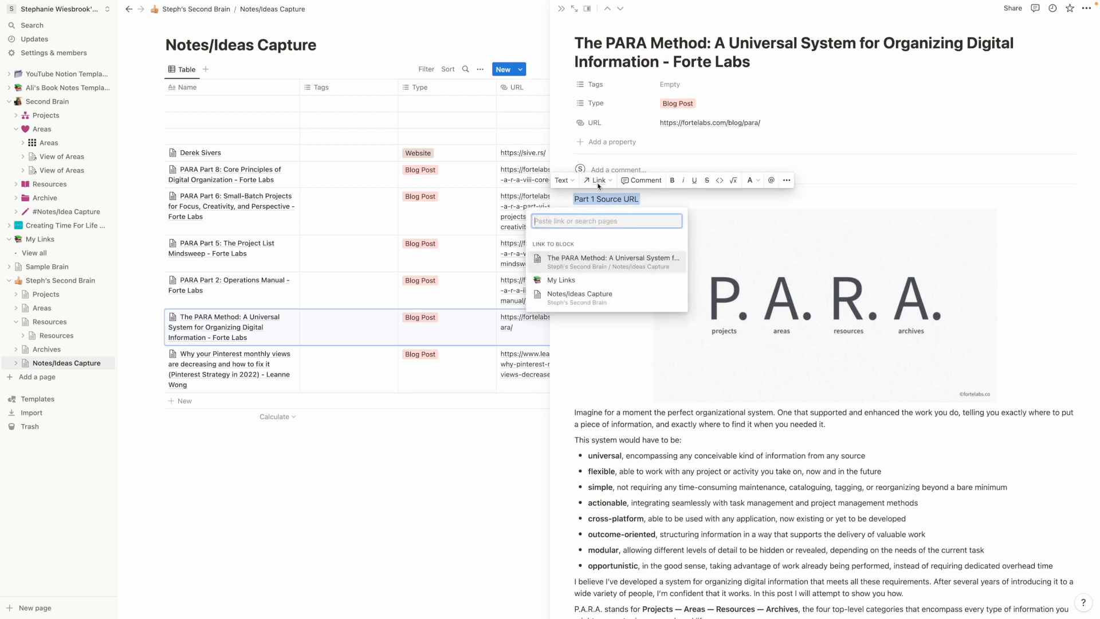
{"action": "key", "text": "ctrl+v"}
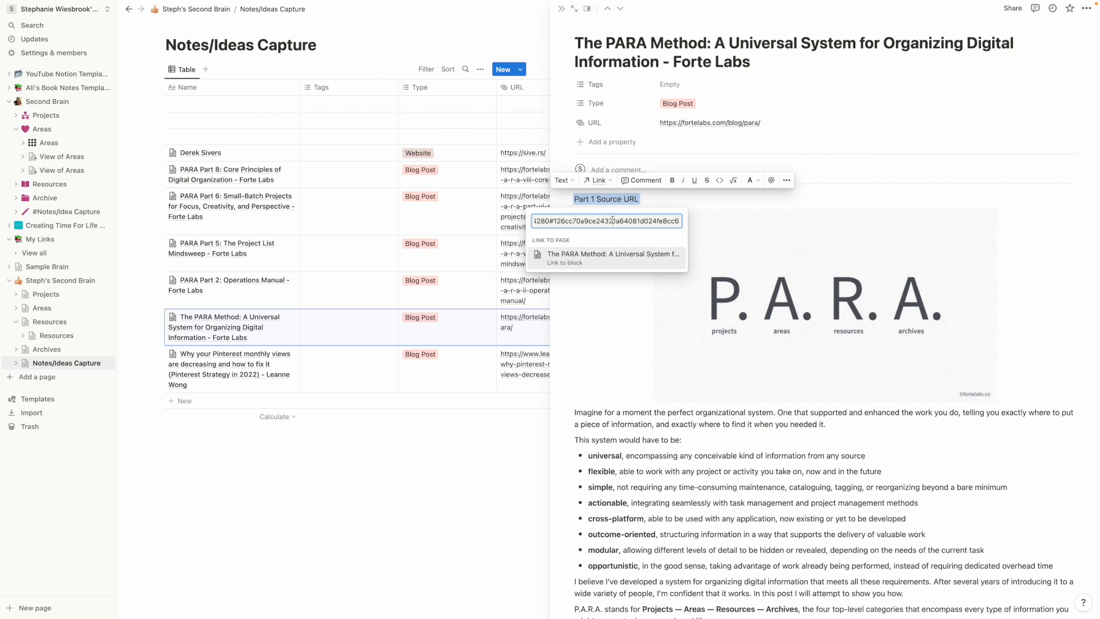
{"action": "key", "text": "Return"}
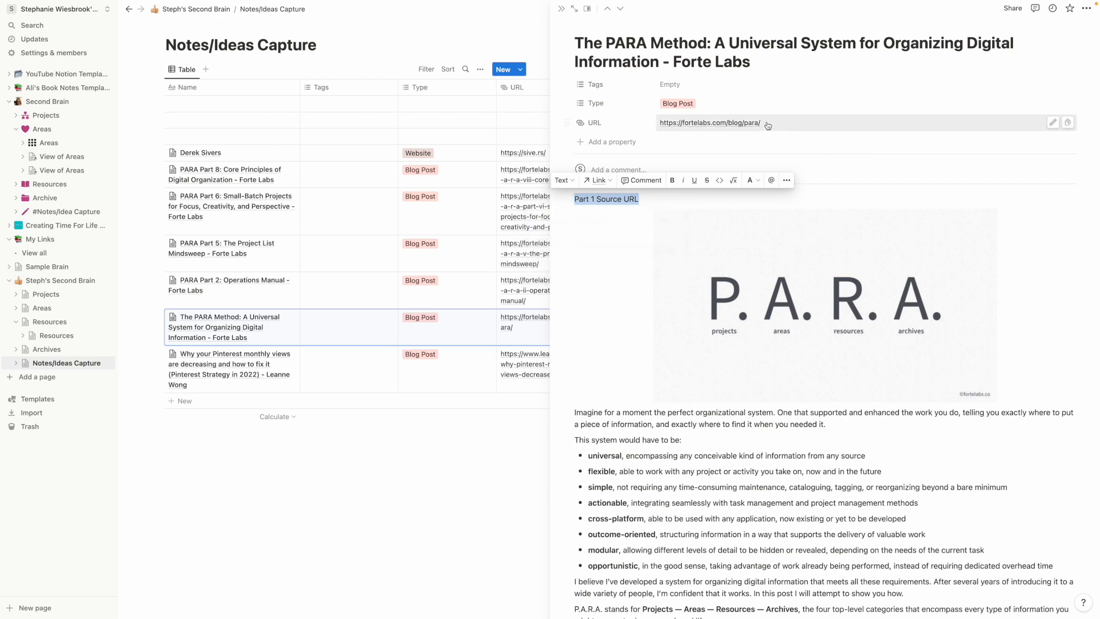
{"action": "left_click", "coordinate": [1053, 122]}
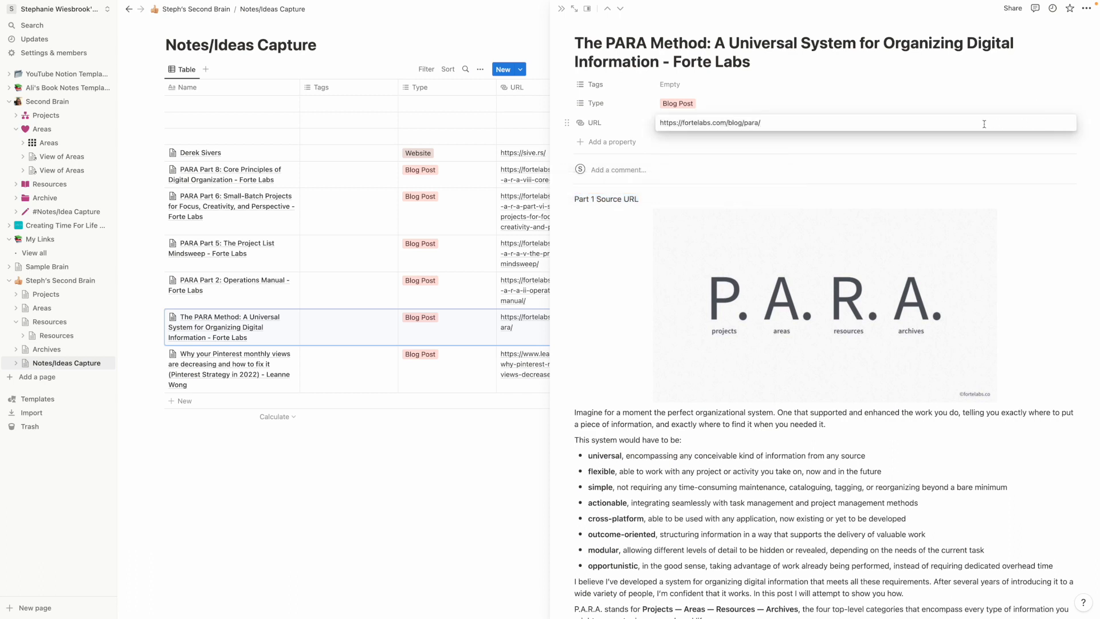
{"action": "key", "text": "ctrl+a"}
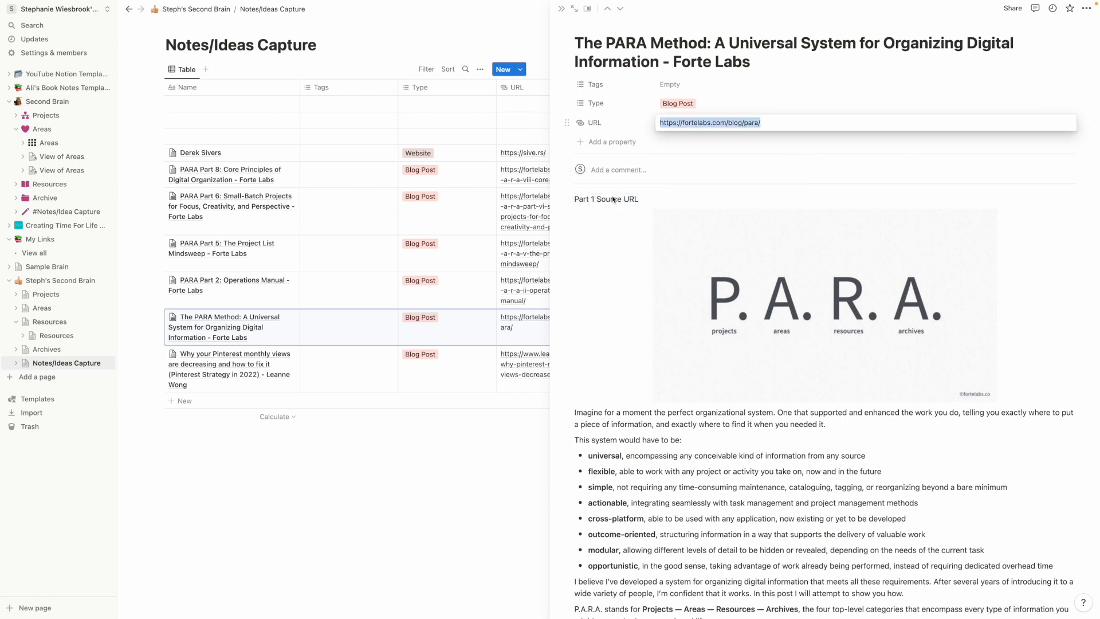
{"action": "left_click", "coordinate": [638, 199]}
{"action": "left_click_drag", "start_coordinate": [639, 199], "coordinate": [567, 199]}
{"action": "left_click", "coordinate": [598, 180]}
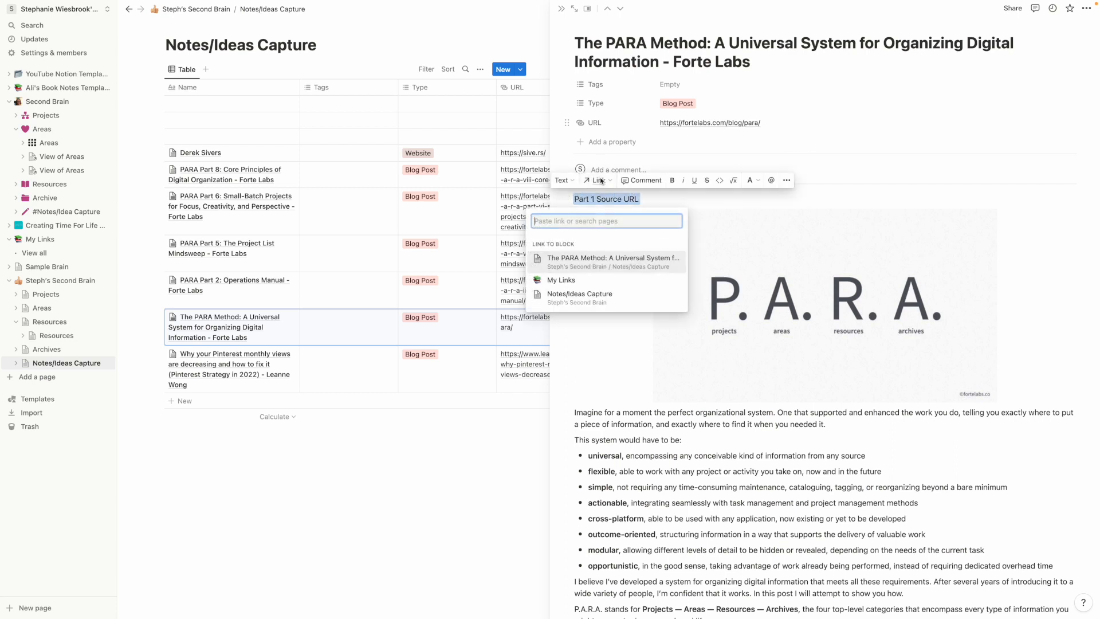
{"action": "key", "text": "super+v"}
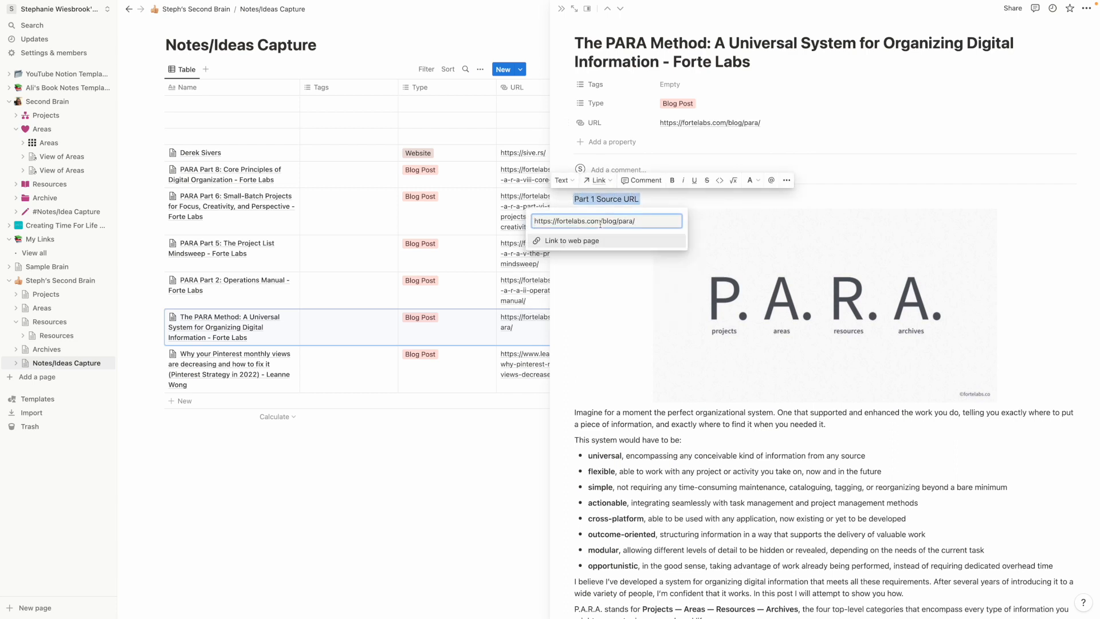
{"action": "key", "text": "Return"}
Step: Insert an empty line below the linked "Part 1 Source URL" text and check the link's address
{"action": "left_click", "coordinate": [625, 262]}
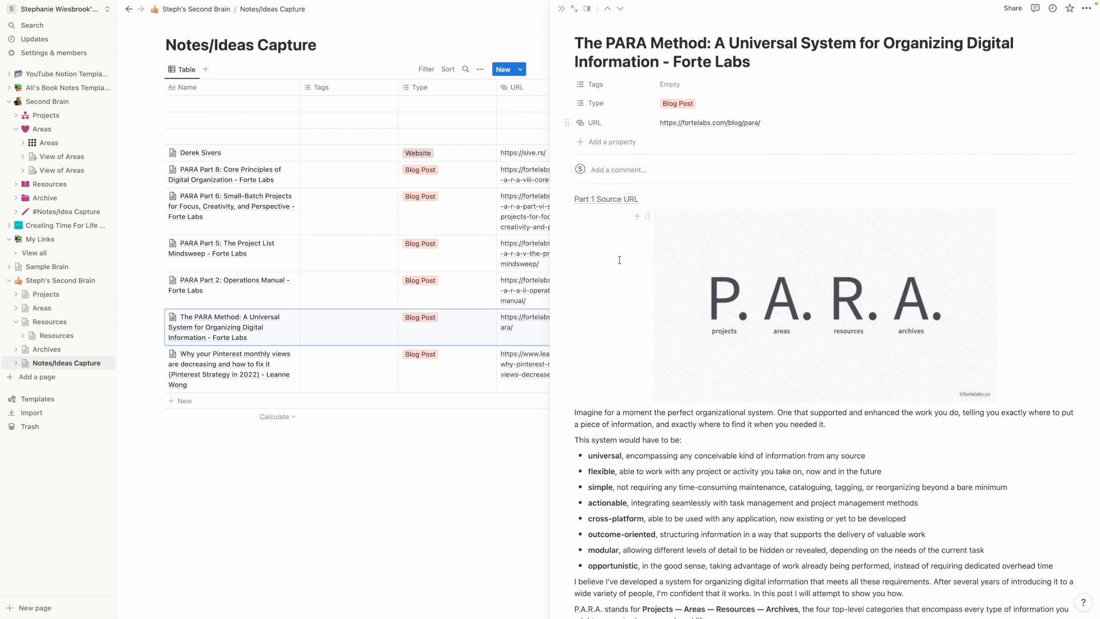
{"action": "key", "text": "Return"}
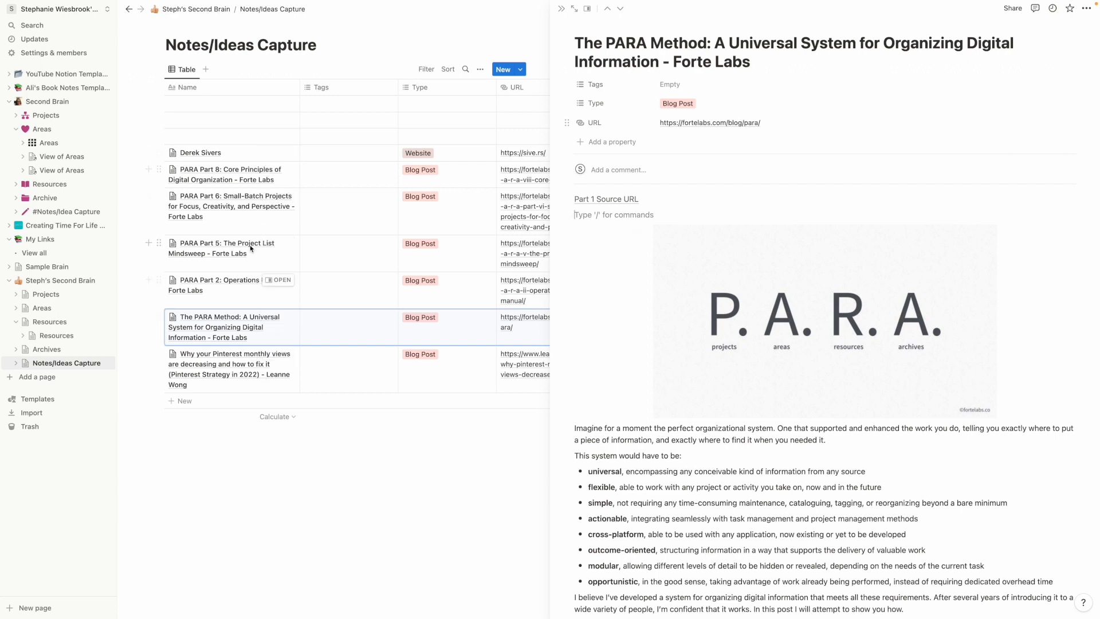
{"action": "mouse_move", "coordinate": [616, 201]}
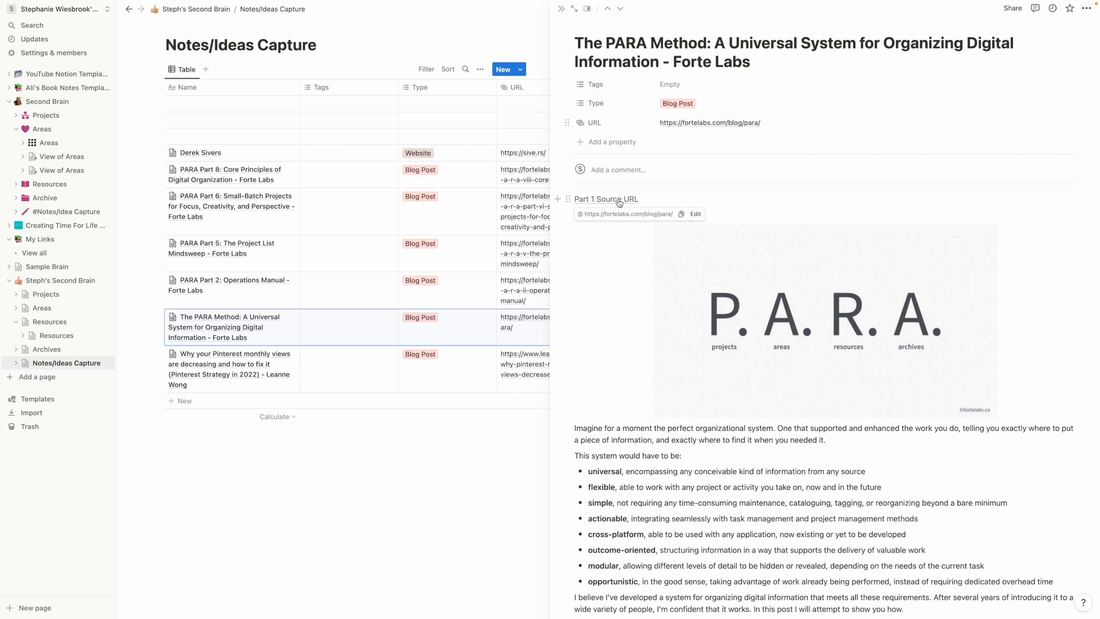
{"action": "left_click", "coordinate": [659, 200]}
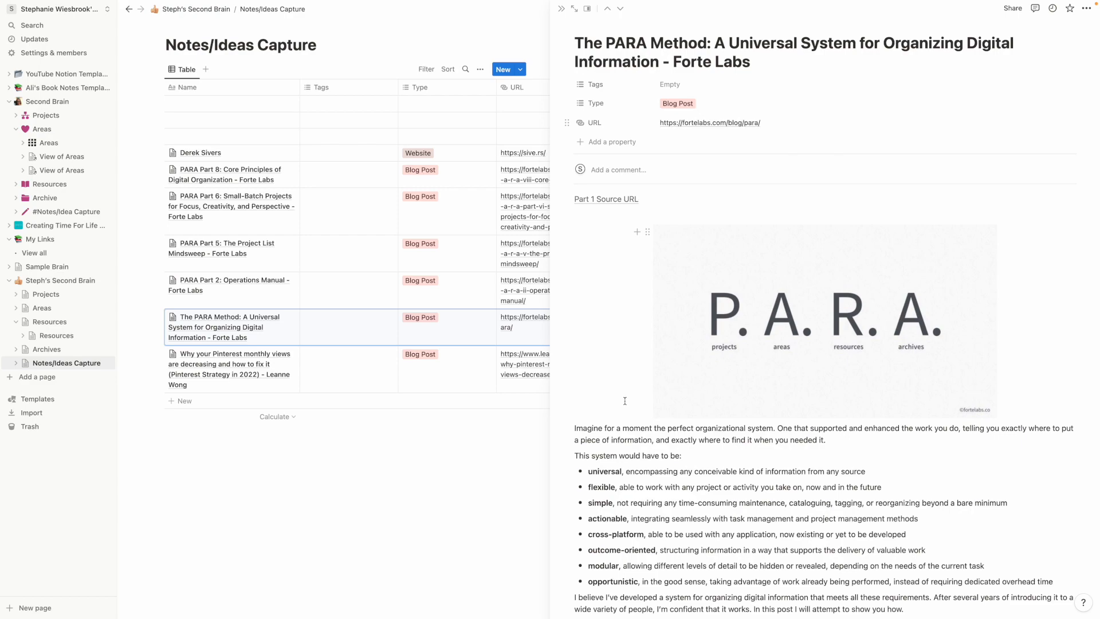
Step: Look through the PARA Method article, return to its beginning and close the page preview
{"action": "scroll", "coordinate": [731, 425], "scroll_direction": "down", "scroll_amount": 10}
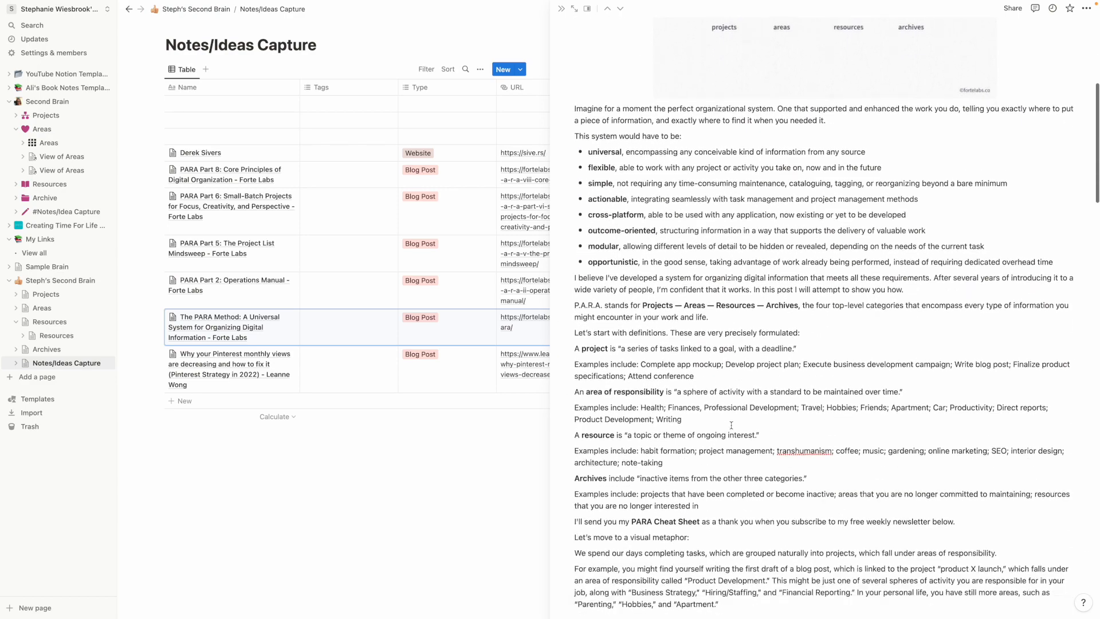
{"action": "scroll", "coordinate": [731, 424], "scroll_direction": "down", "scroll_amount": 8}
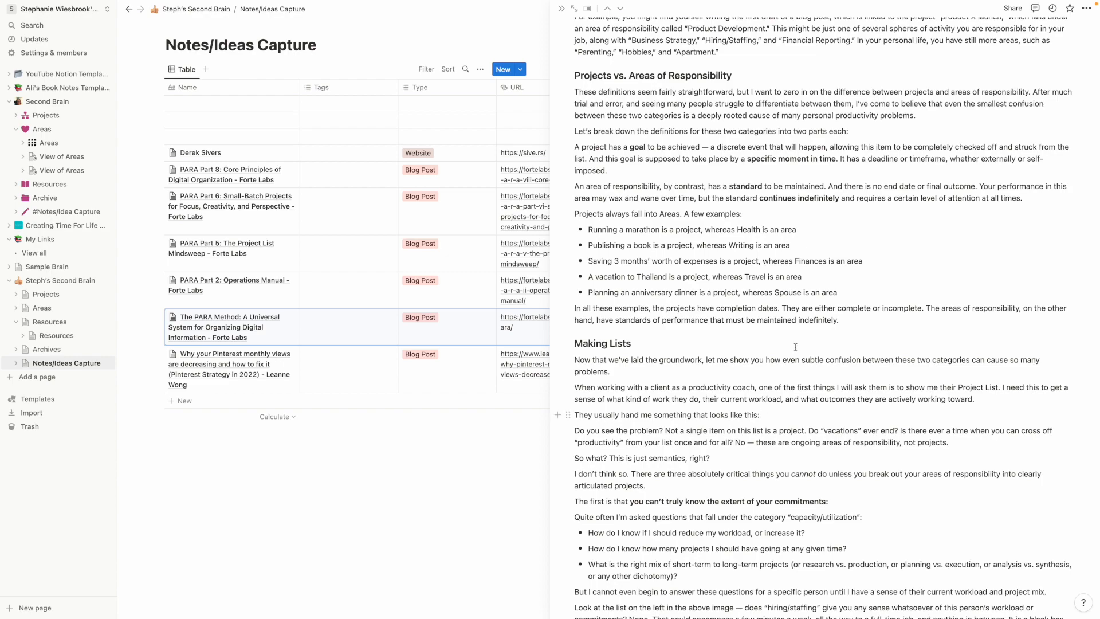
{"action": "scroll", "coordinate": [795, 346], "scroll_direction": "down", "scroll_amount": 20}
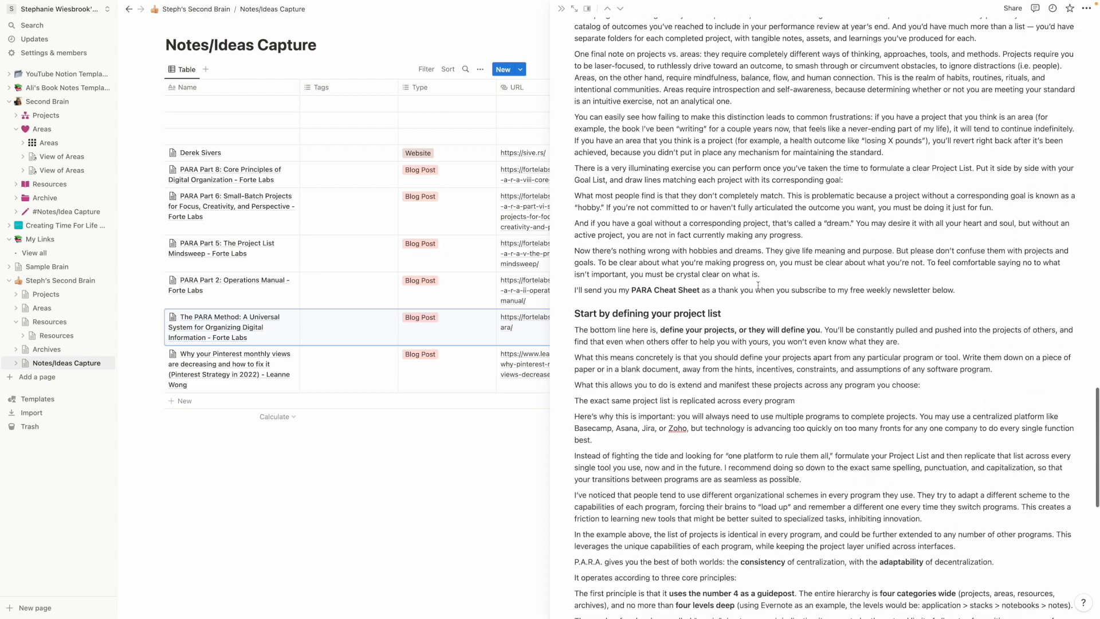
{"action": "scroll", "coordinate": [758, 285], "scroll_direction": "up", "scroll_amount": 20}
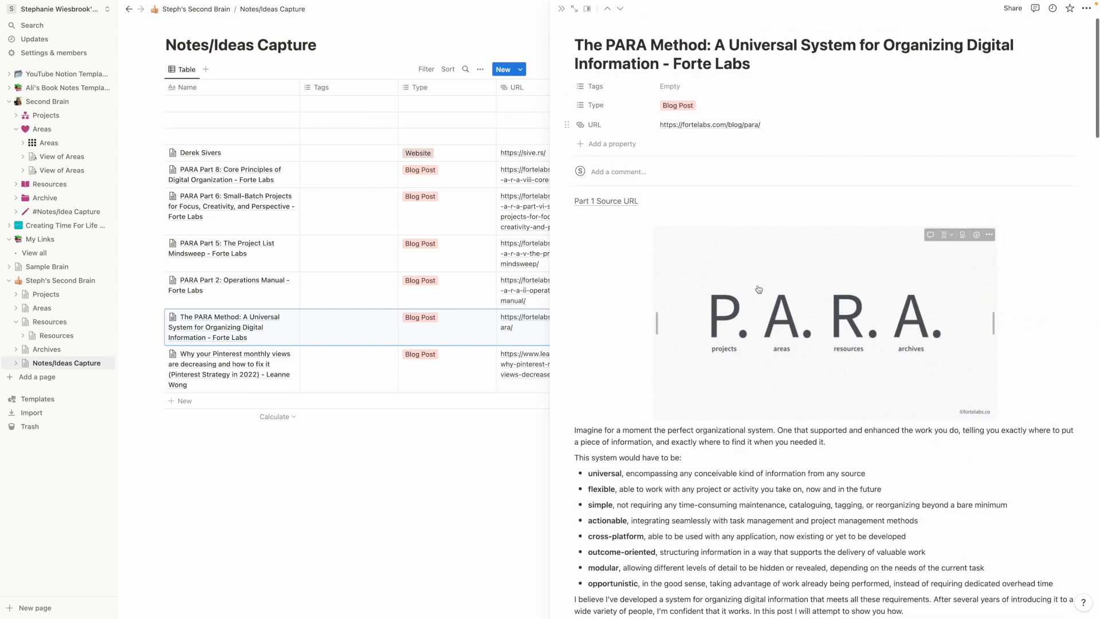
{"action": "left_click", "coordinate": [469, 463]}
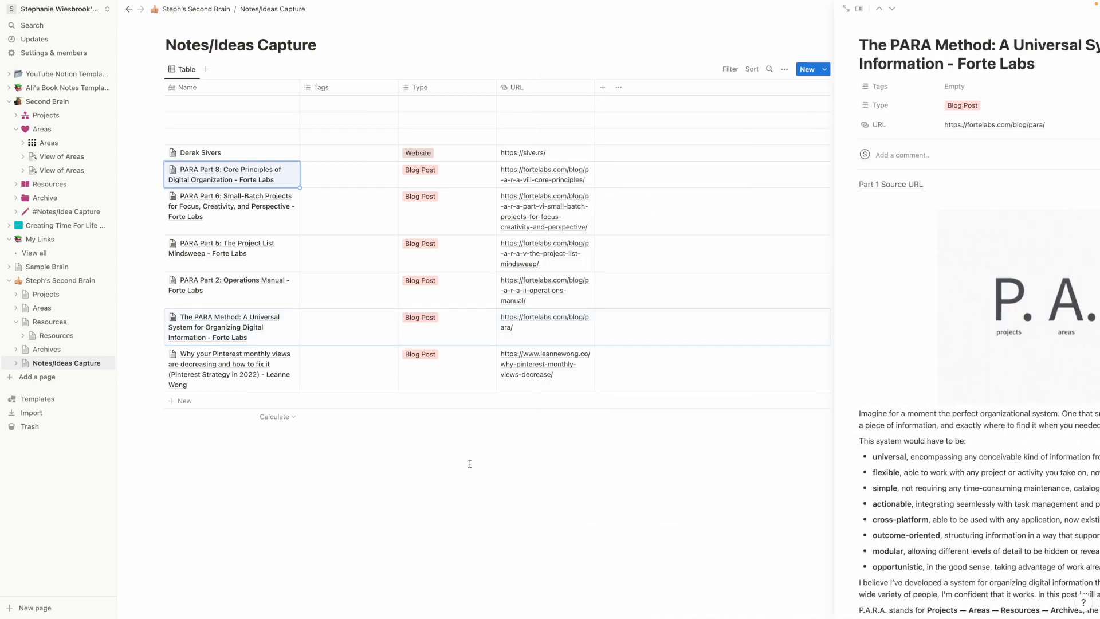
{"action": "left_click", "coordinate": [513, 440]}
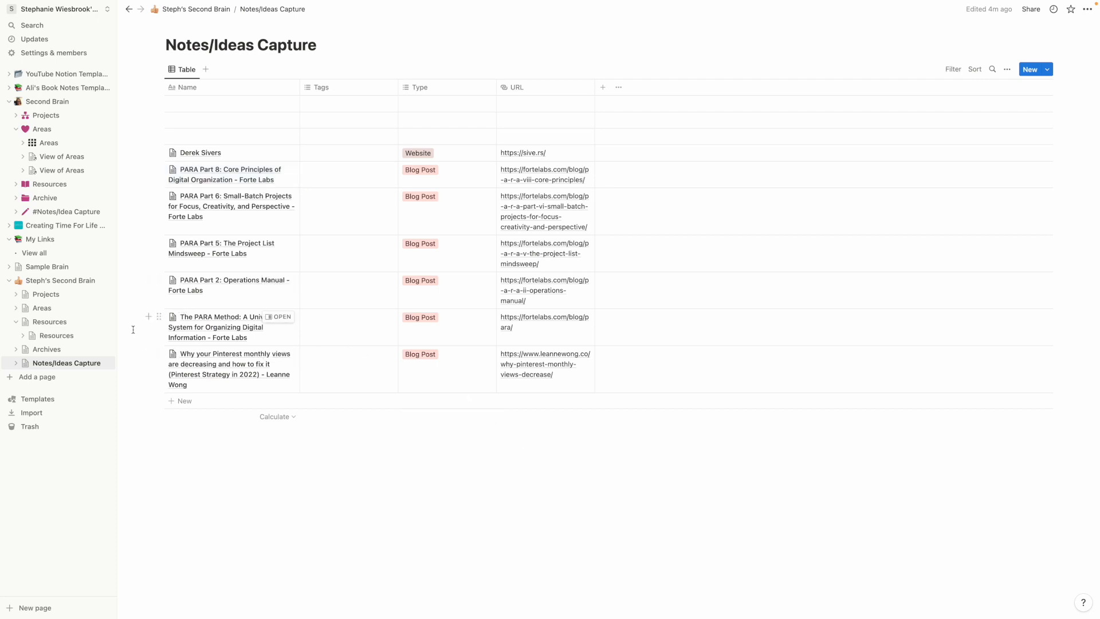
Step: Review the second brain's Resources, Projects, Areas, Archives and Notes/Ideas Capture pages, finishing on its main page
{"action": "left_click", "coordinate": [58, 340]}
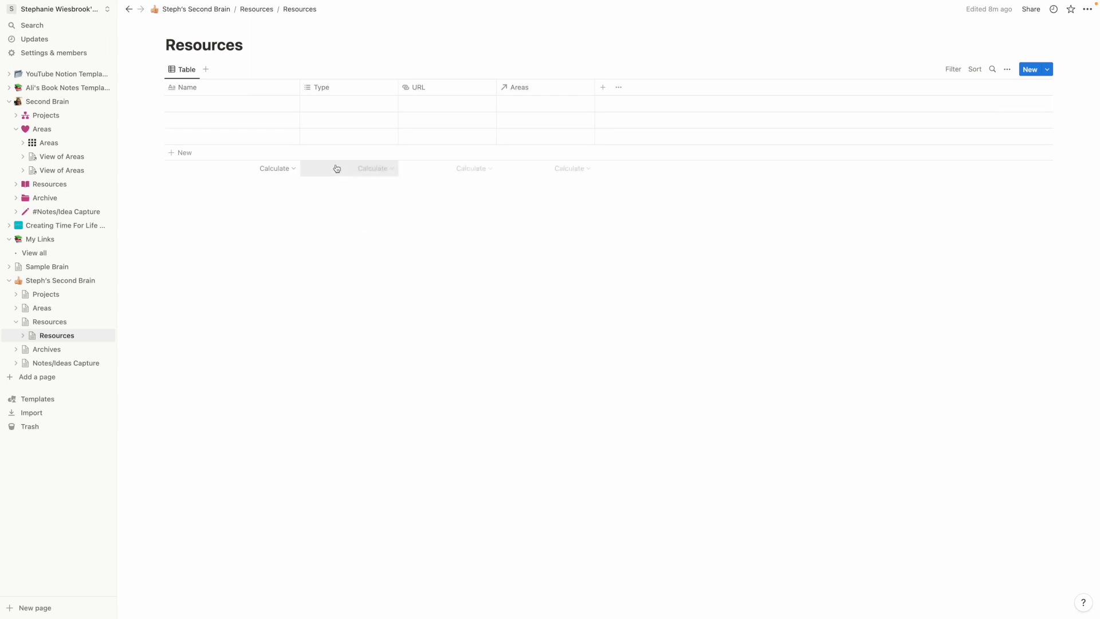
{"action": "left_click", "coordinate": [70, 283]}
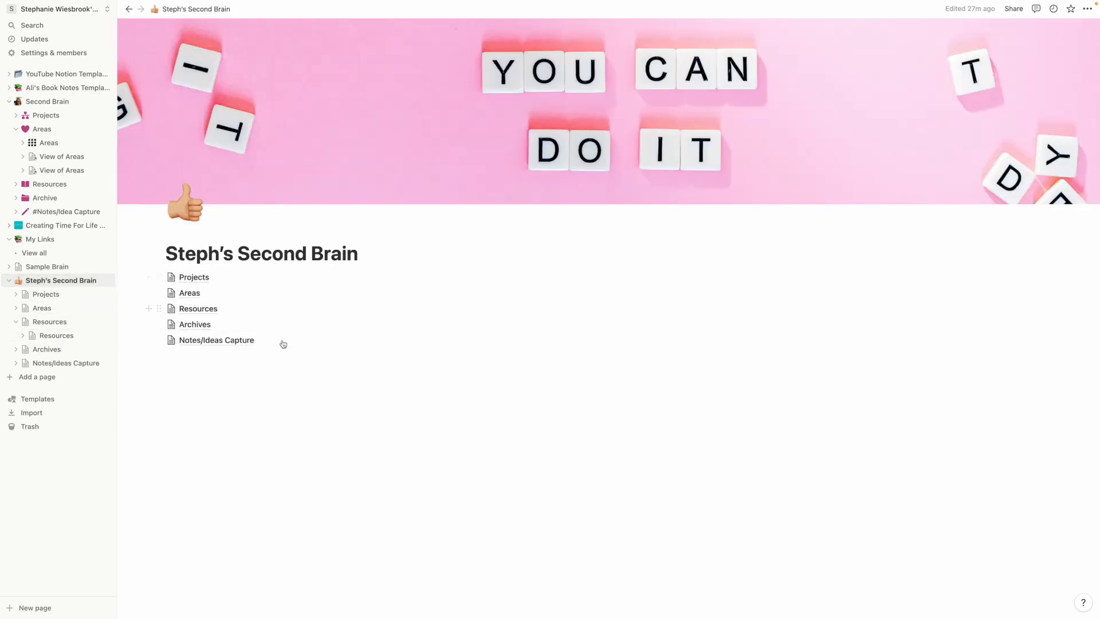
{"action": "left_click", "coordinate": [194, 280]}
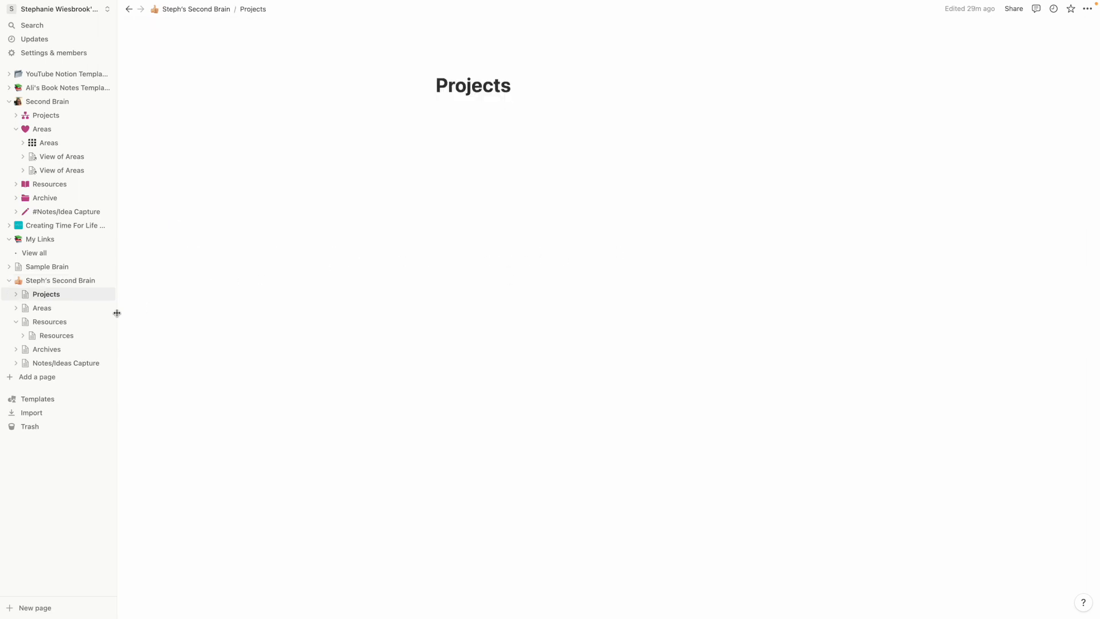
{"action": "left_click", "coordinate": [91, 307]}
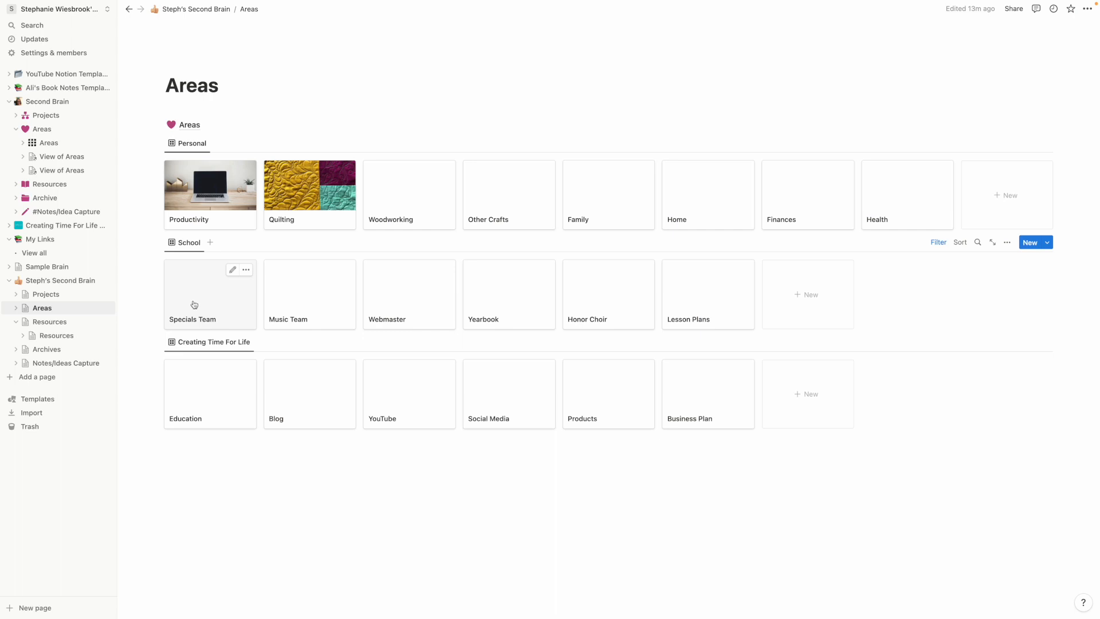
{"action": "left_click", "coordinate": [50, 322]}
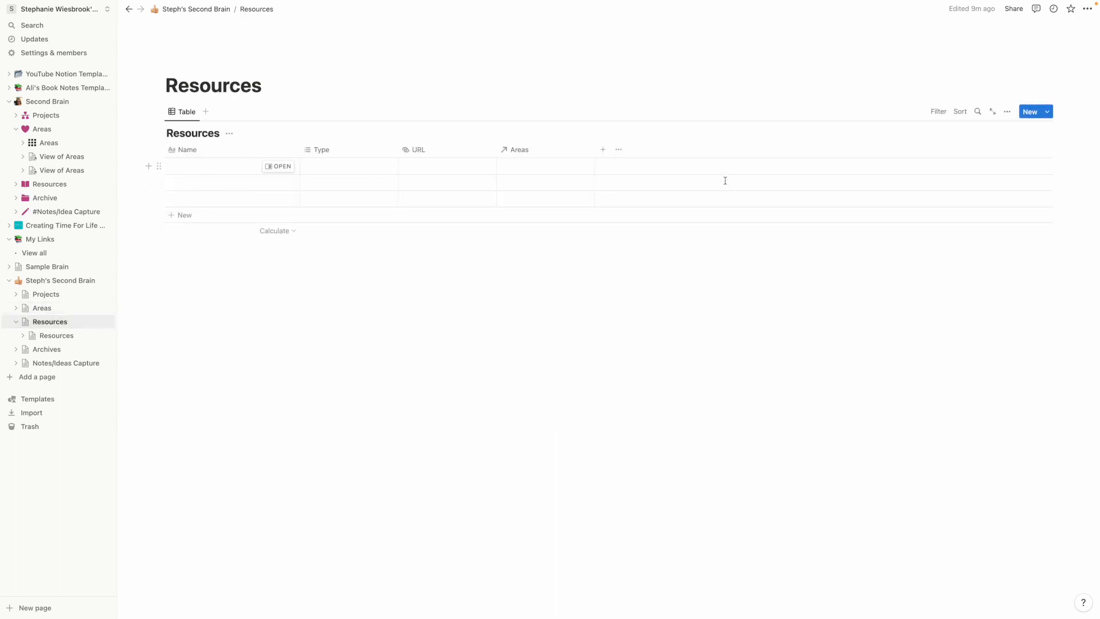
{"action": "left_click", "coordinate": [54, 340]}
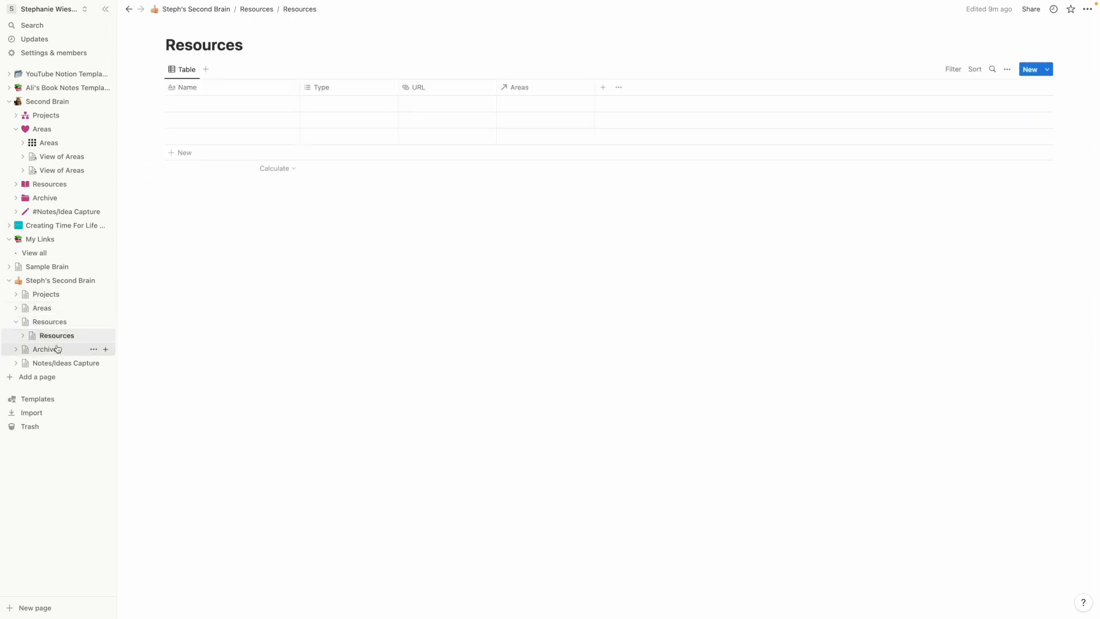
{"action": "left_click", "coordinate": [50, 322]}
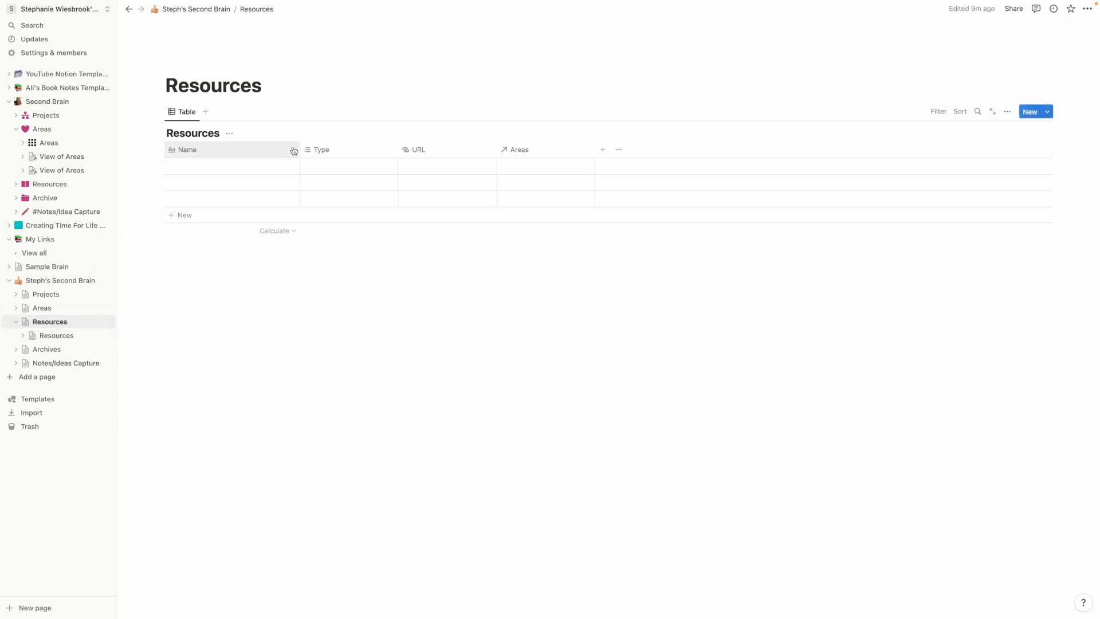
{"action": "left_click", "coordinate": [47, 352]}
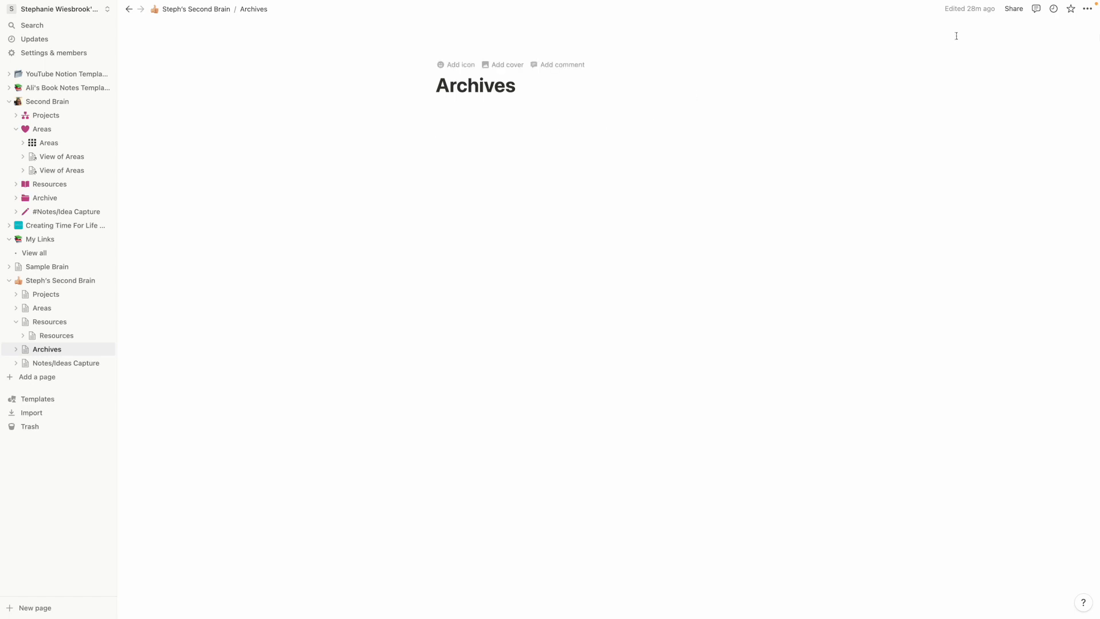
{"action": "left_click", "coordinate": [48, 364]}
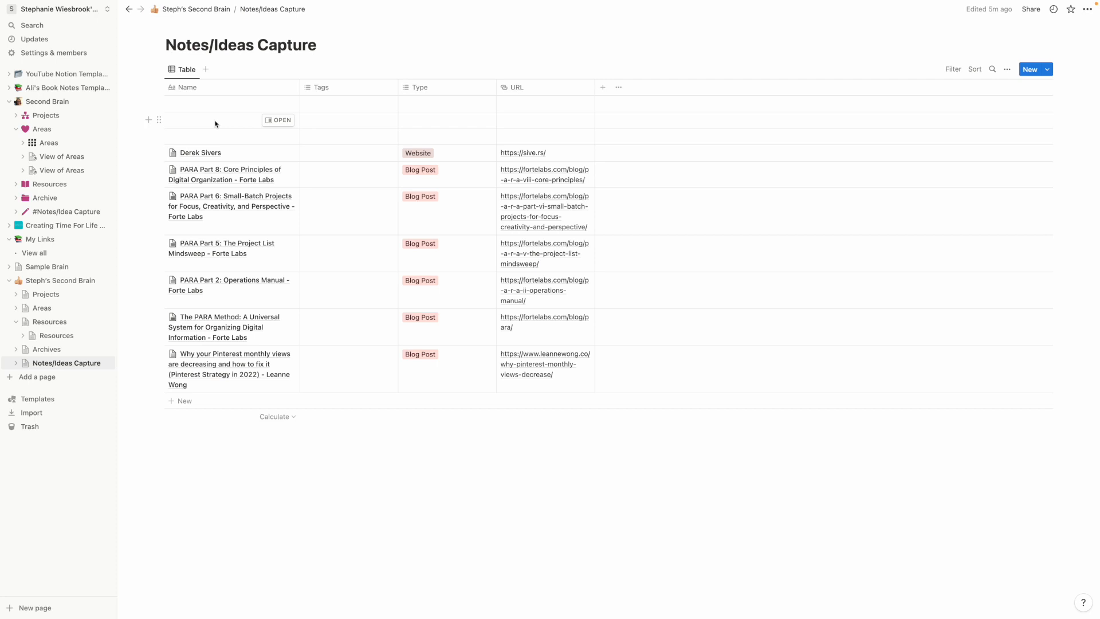
{"action": "left_click", "coordinate": [80, 281]}
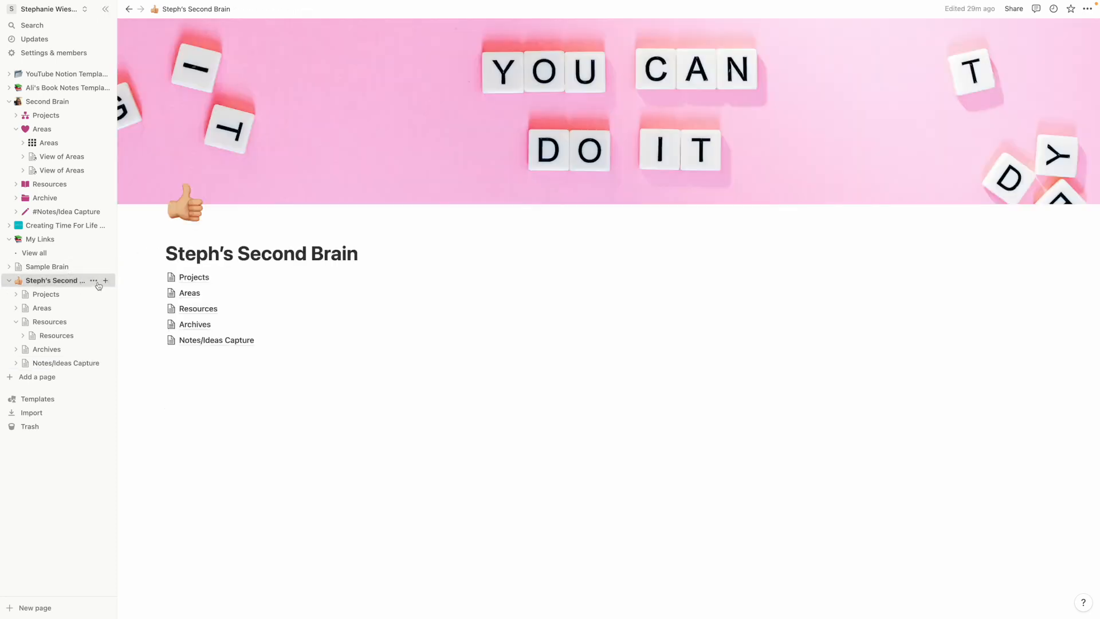